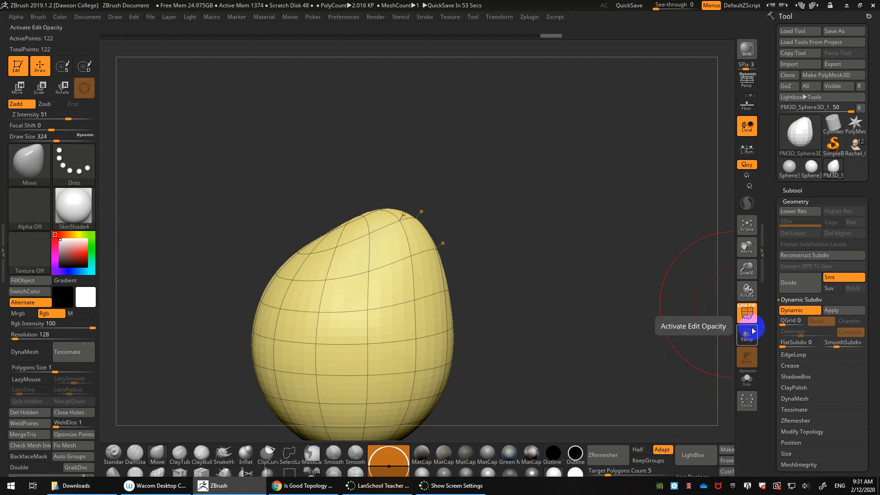
# - Switch to the Windows Calculator and multiply 1000 by 4 twice in succession
pyautogui.press('super+r')
pyautogui.write('calc')
pyautogui.press('Return')
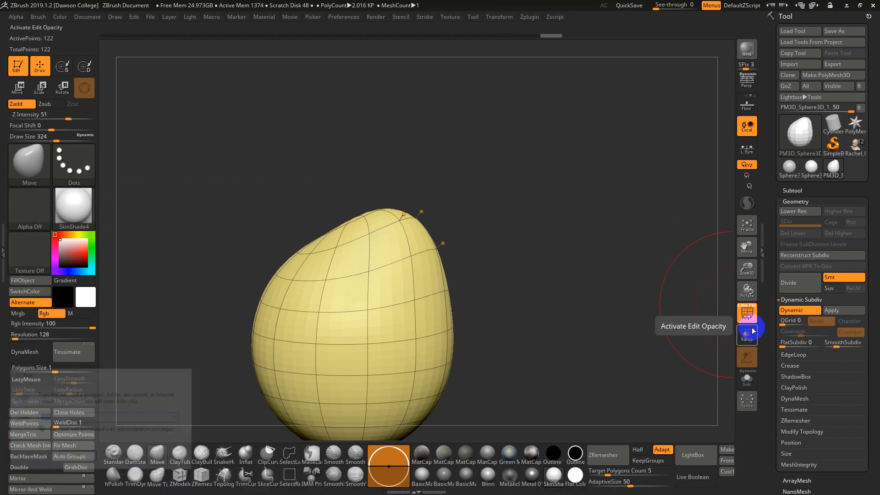
pyautogui.moveTo(211, 82); pyautogui.dragTo(216, 84)
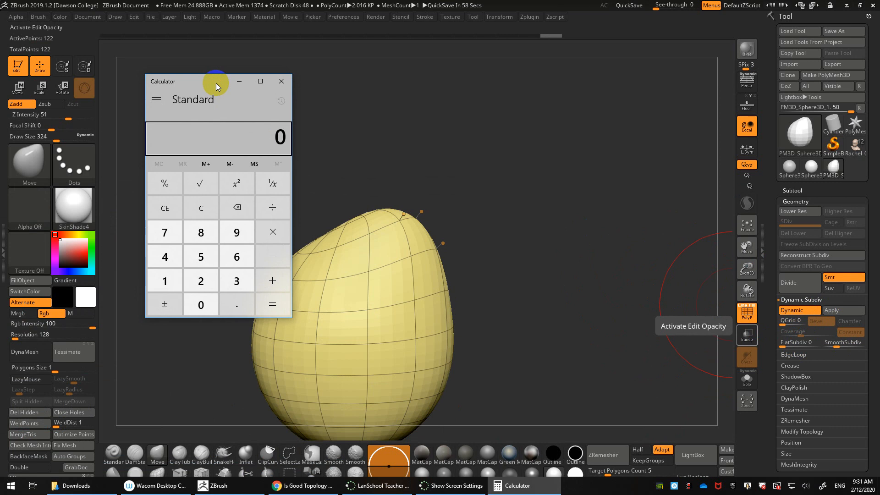
pyautogui.write('1')
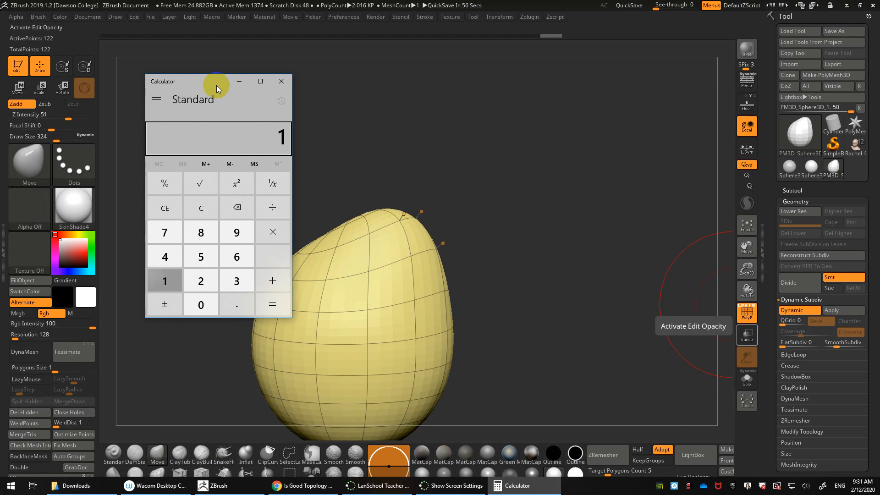
pyautogui.write('000*')
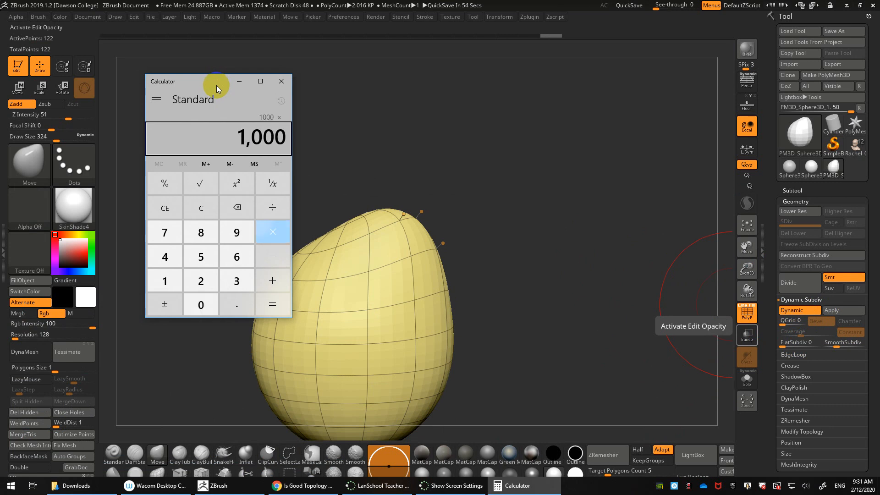
pyautogui.write('4')
pyautogui.press('Return')
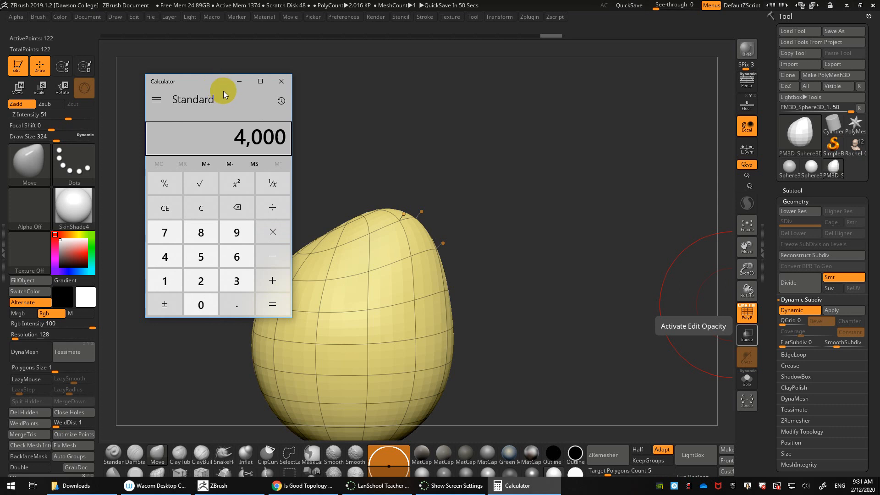
pyautogui.write('*')
pyautogui.write('4')
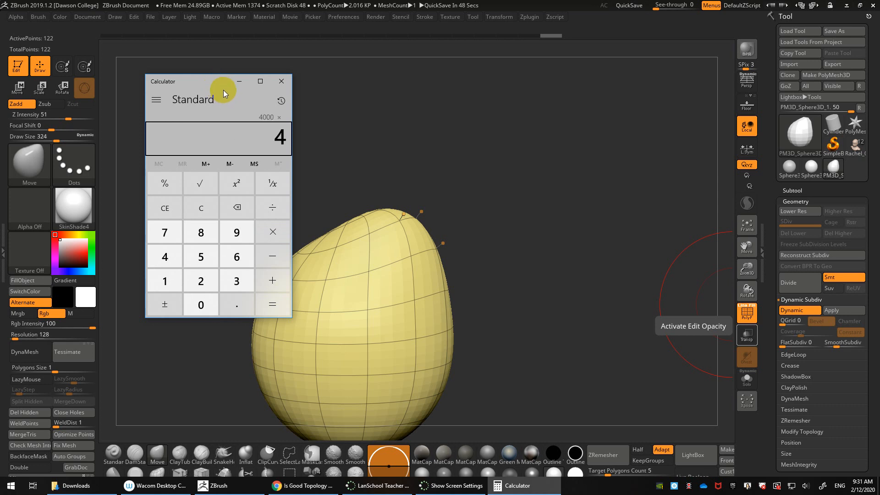
pyautogui.press('Return')
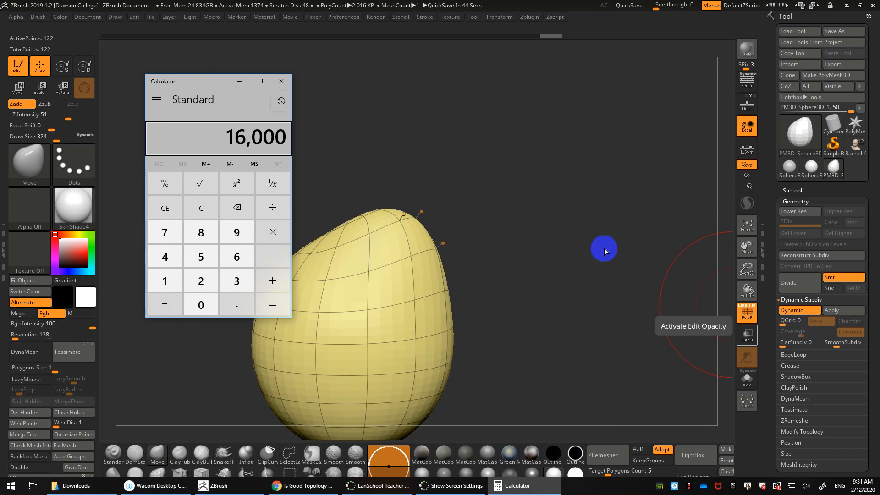
# - Clear the calculation, divide 10000 by 4 twice in succession, and close the Calculator
pyautogui.click(192, 219)
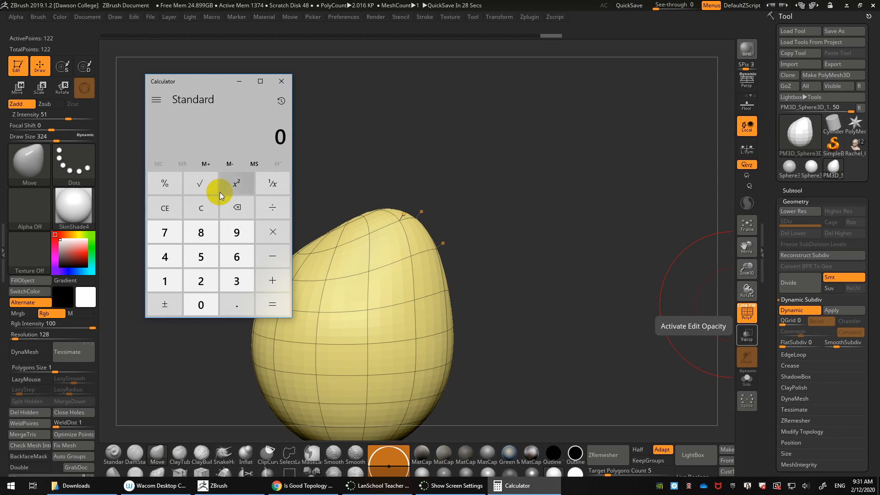
pyautogui.write('100000')
pyautogui.press('/')
pyautogui.write('4')
pyautogui.press('Return')
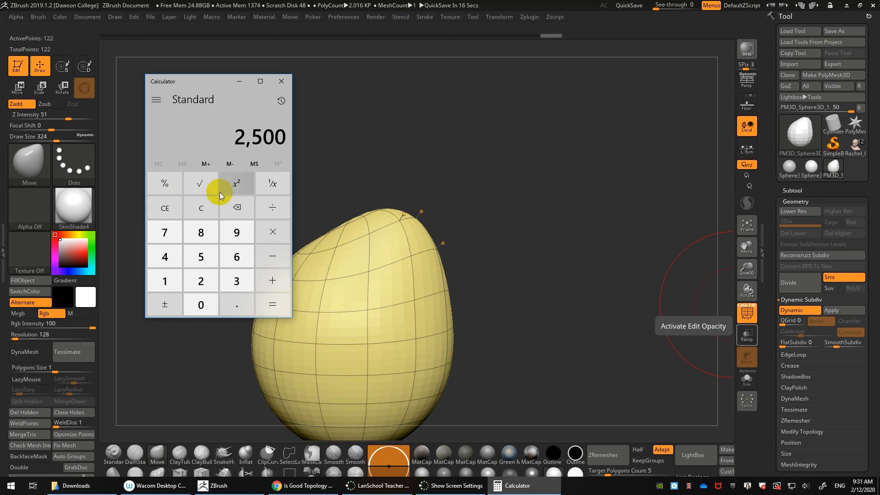
pyautogui.press('/')
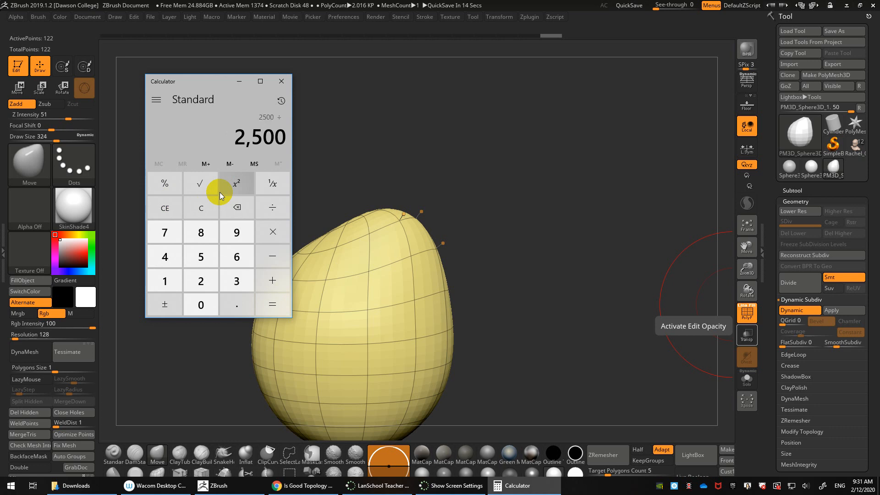
pyautogui.write('4')
pyautogui.press('Return')
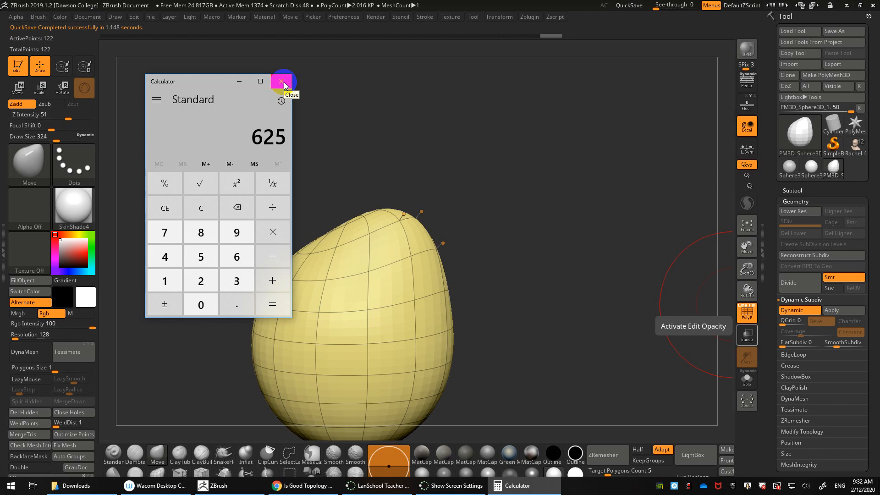
pyautogui.click(282, 81)
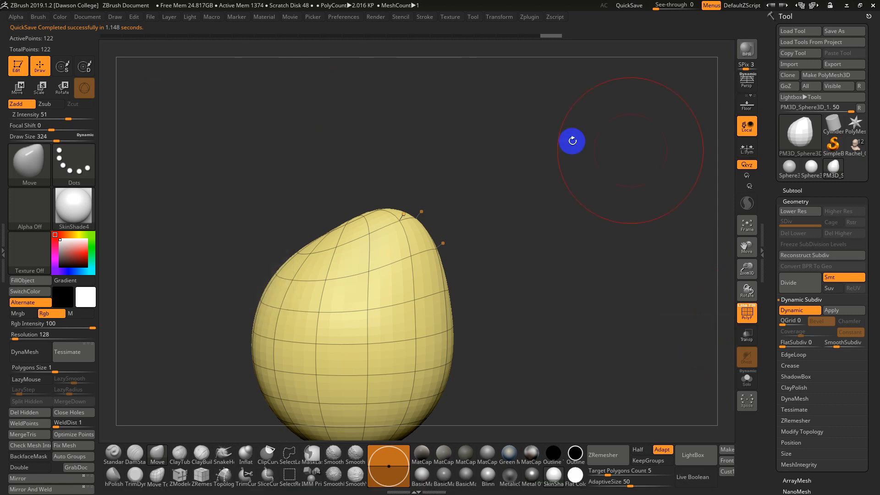
# - Switch to the Rachel character tool and isolate the head and shoulders subtool in Solo mode
pyautogui.click(856, 147)
pyautogui.keyDown('alt'); pyautogui.moveTo(516, 297); pyautogui.dragTo(554, 260); pyautogui.keyUp('alt')
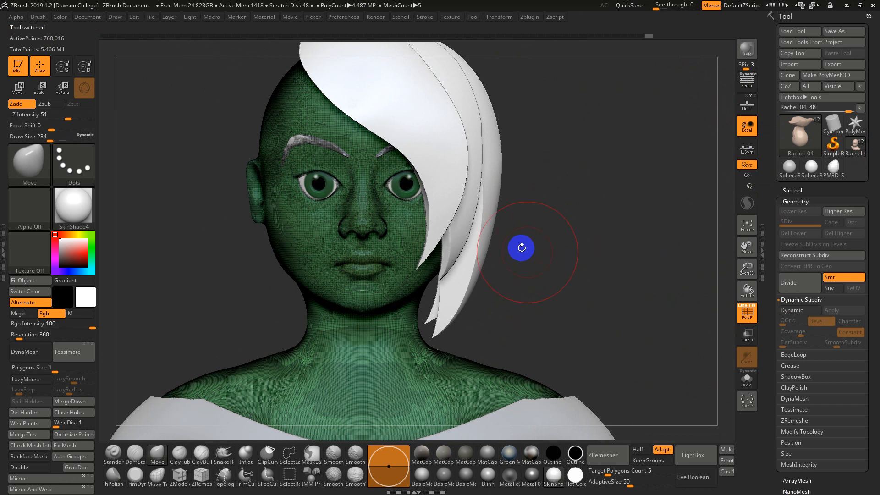
pyautogui.click(747, 379)
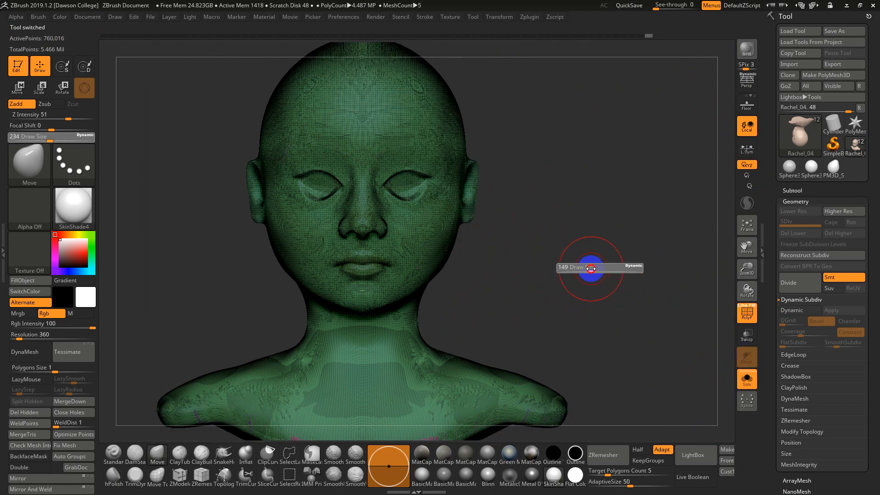
pyautogui.moveTo(590, 266)
pyautogui.mouseDown()
pyautogui.moveTo(576, 260)
pyautogui.moveTo(878, 166)
pyautogui.mouseUp()
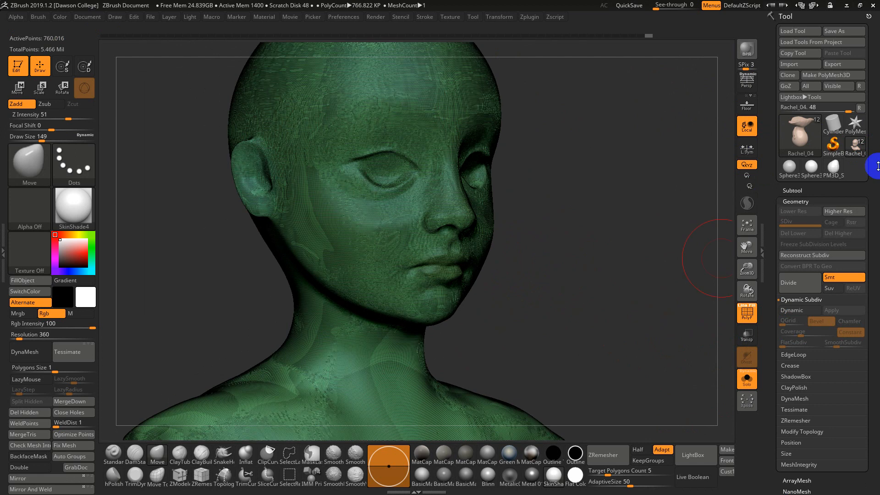
# - Hide the hair, eyes, clothing and other visible subtools around the Rachel_04 head, and isolate the head in Solo mode
pyautogui.click(793, 190)
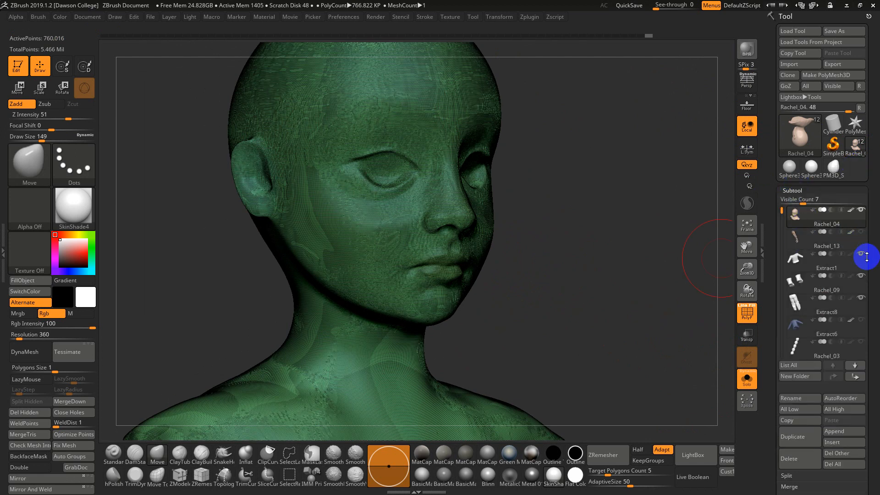
pyautogui.moveTo(863, 278)
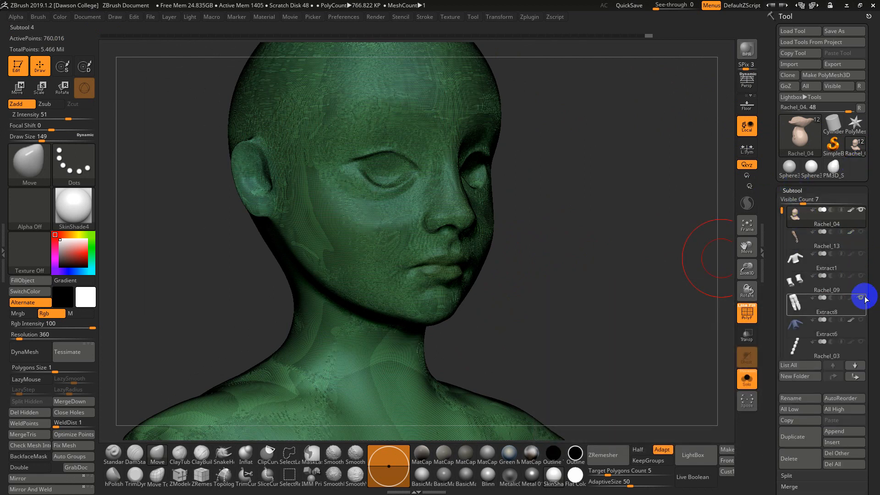
pyautogui.moveTo(782, 221); pyautogui.dragTo(781, 264)
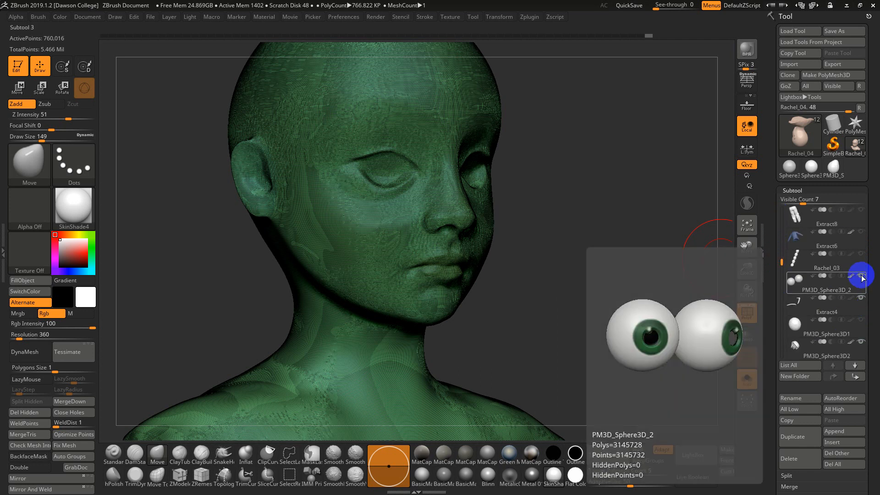
pyautogui.click(746, 379)
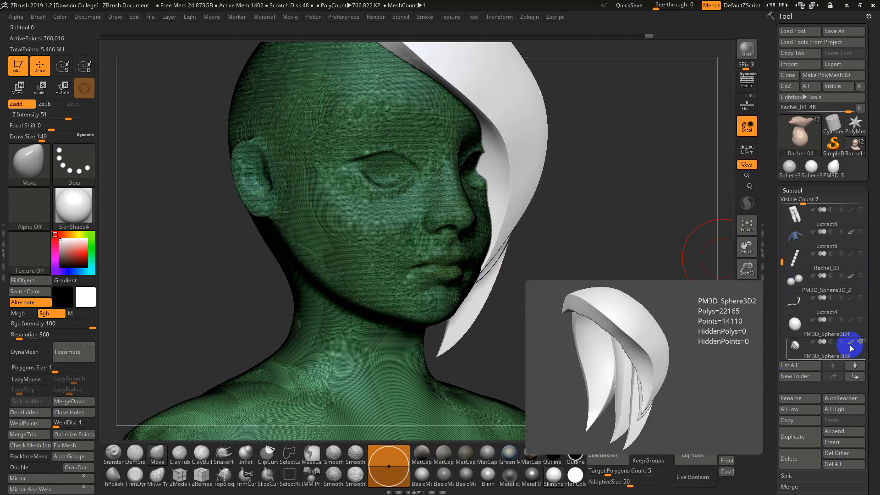
pyautogui.moveTo(782, 260); pyautogui.dragTo(780, 211)
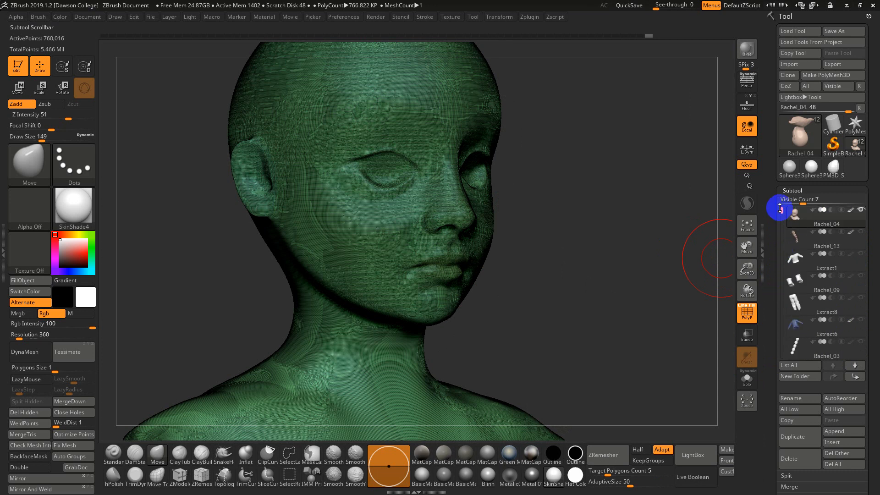
pyautogui.click(748, 379)
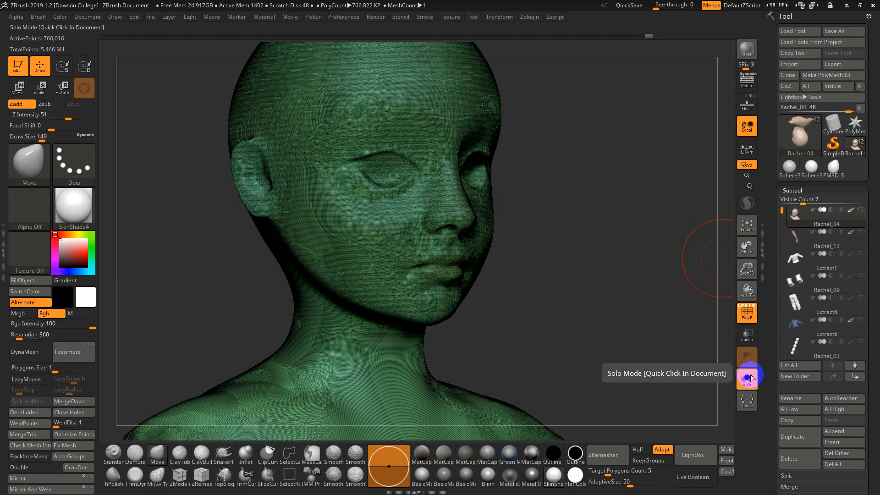
# - Apply the Flat Color material to the head and examine its polygon wireframe from the front and at an angle
pyautogui.click(575, 480)
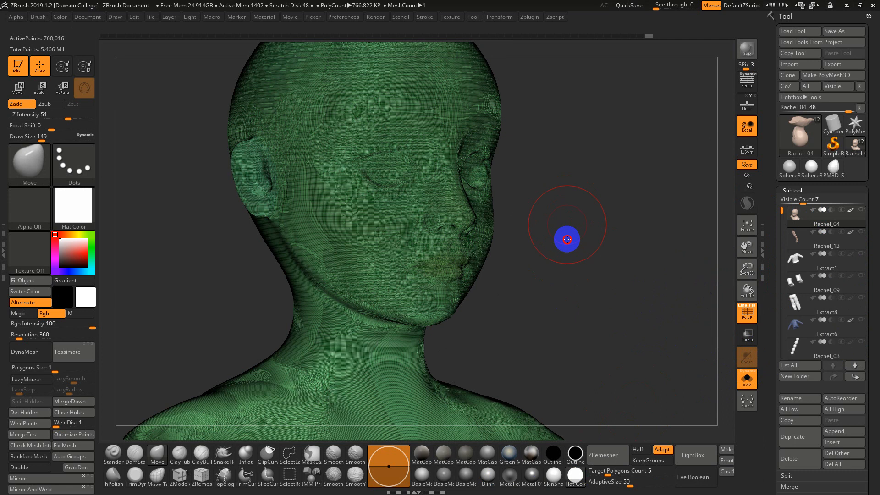
pyautogui.keyDown('alt'); pyautogui.moveTo(566, 240); pyautogui.dragTo(571, 341); pyautogui.keyUp('alt')
pyautogui.moveTo(527, 250)
pyautogui.mouseDown()
pyautogui.moveTo(536, 255)
pyautogui.moveTo(522, 254)
pyautogui.mouseUp()
pyautogui.hotkey('ctrl', 'z')
pyautogui.press('s')
pyautogui.keyDown('alt'); pyautogui.moveTo(707, 392); pyautogui.dragTo(564, 309); pyautogui.keyUp('alt')
pyautogui.hotkey('shift', 'f')
pyautogui.hotkey('shift', 'f')
pyautogui.hotkey('shift', 'f')
pyautogui.hotkey('shift', 'f')
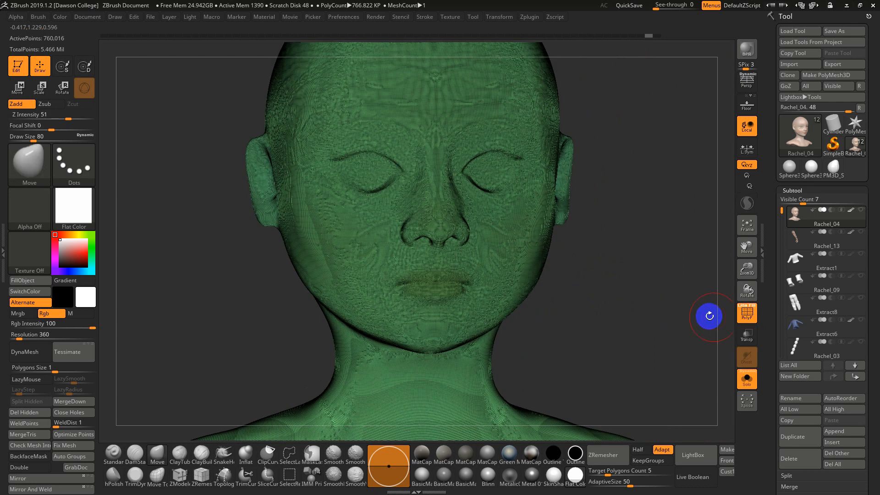
pyautogui.click(752, 318)
pyautogui.click(752, 317)
pyautogui.moveTo(608, 293); pyautogui.dragTo(644, 301)
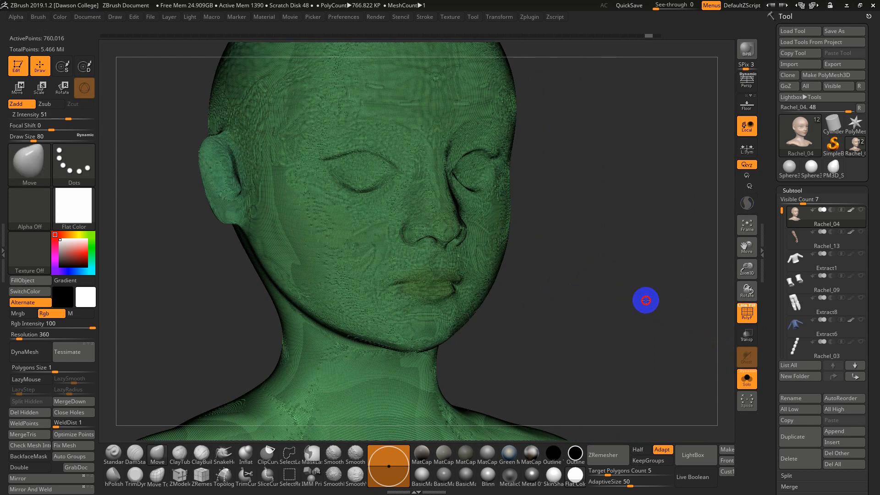
pyautogui.moveTo(579, 256); pyautogui.dragTo(581, 259)
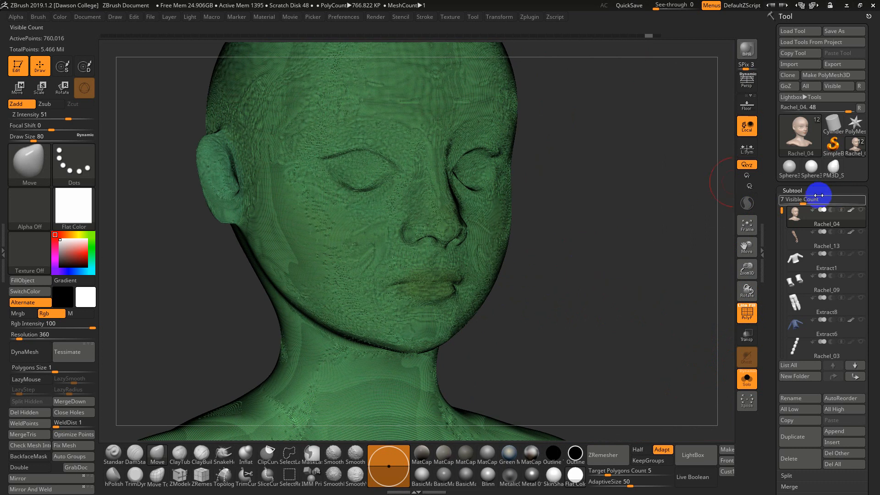
# - Bring up the ZRemesher settings for the Rachel_04 head
pyautogui.click(805, 190)
pyautogui.click(796, 201)
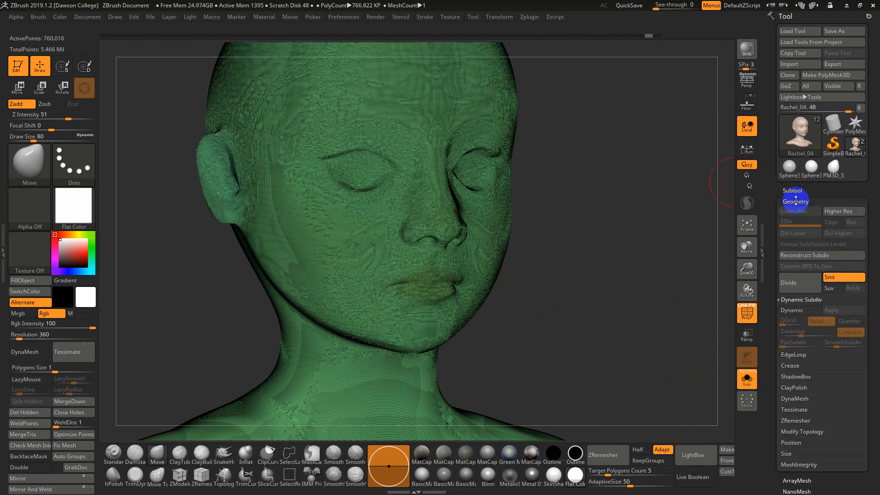
pyautogui.moveTo(775, 375); pyautogui.dragTo(778, 319)
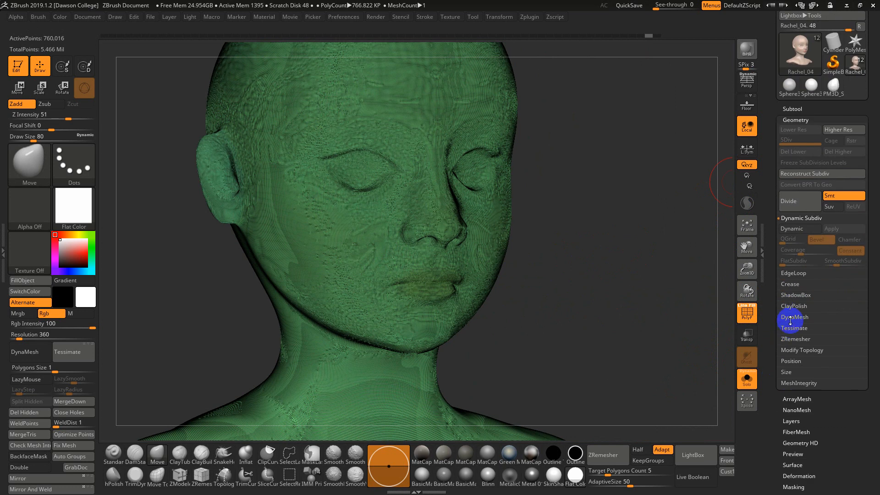
pyautogui.click(805, 338)
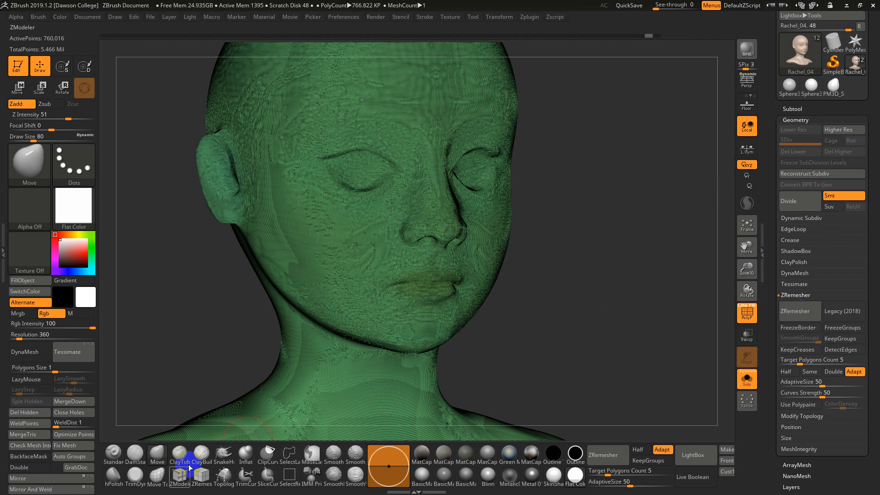
# - Set the Draw Size to 46 and switch the head's material back to SkinShade4, with the wireframe displayed over the face
pyautogui.press('s')
pyautogui.moveTo(418, 248); pyautogui.dragTo(412, 248)
pyautogui.moveTo(545, 309)
pyautogui.keyDown('alt'); pyautogui.mouseDown()
pyautogui.moveTo(591, 422)
pyautogui.moveTo(669, 417)
pyautogui.moveTo(673, 376)
pyautogui.mouseUp(); pyautogui.keyUp('alt')
pyautogui.hotkey('shift', 'f')
pyautogui.hotkey('shift', 'f')
pyautogui.click(553, 475)
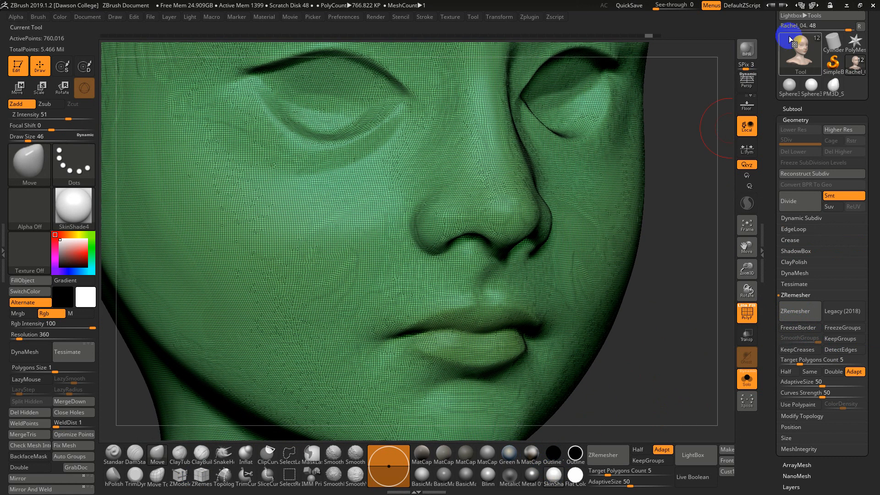
# - Duplicate the Rachel_04 head subtool
pyautogui.click(802, 105)
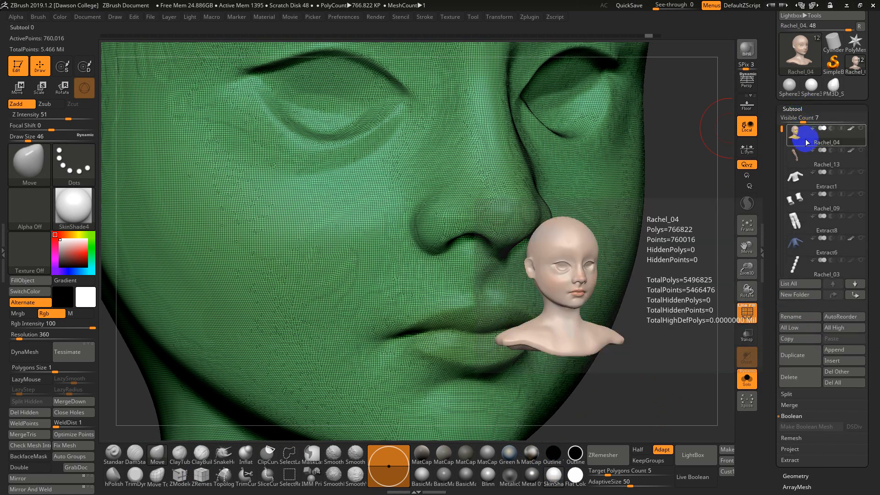
pyautogui.click(795, 361)
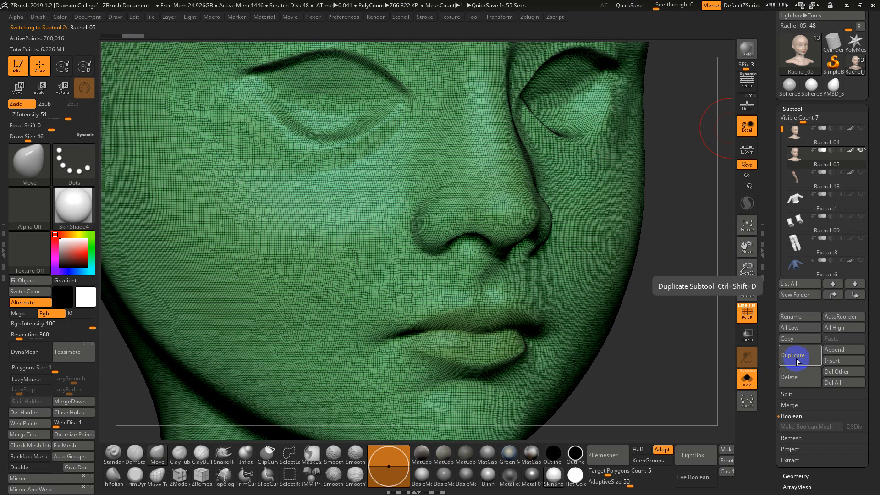
pyautogui.moveTo(812, 165)
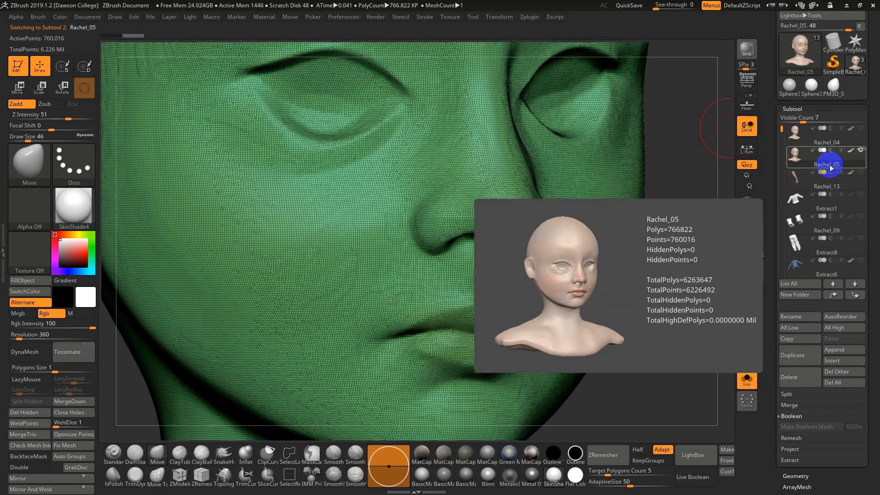
# - Bring up the ZRemesher settings for the duplicated head, Rachel_05
pyautogui.moveTo(768, 343); pyautogui.dragTo(768, 257)
pyautogui.click(798, 261)
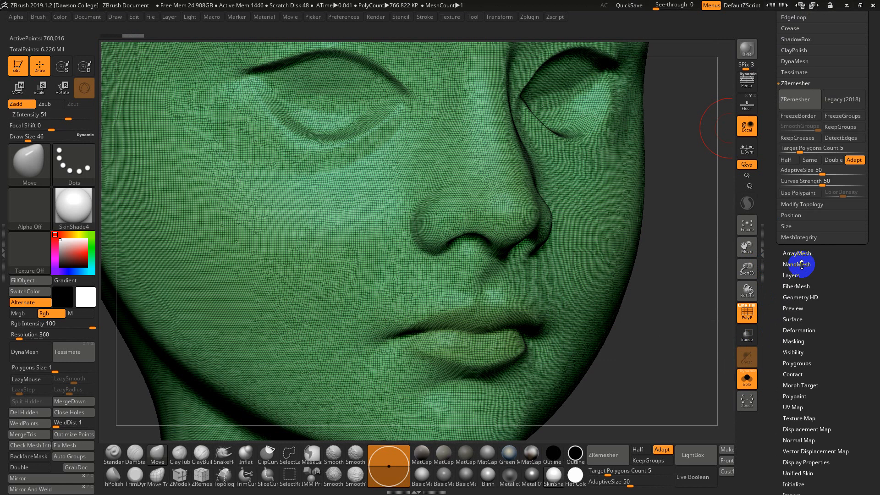
pyautogui.moveTo(854, 271); pyautogui.dragTo(853, 331)
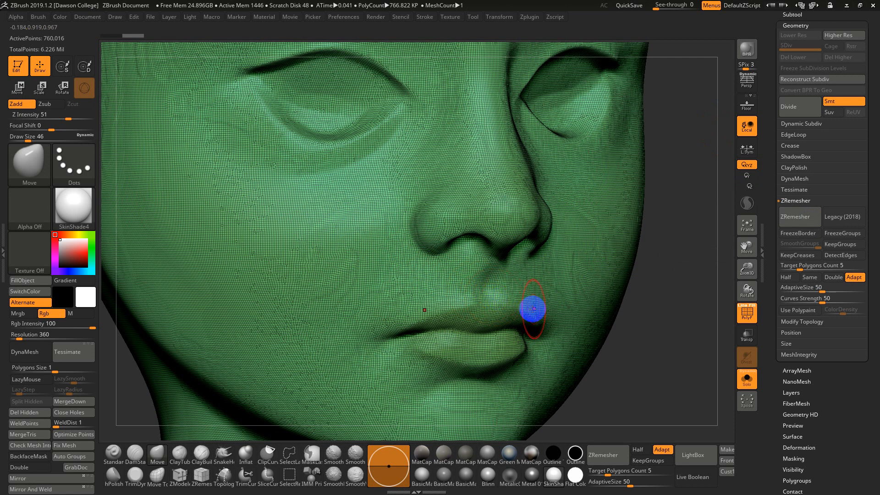
# - Turn off the PolyFrame wireframe display on the duplicated head
pyautogui.hotkey('shift', 'f')
pyautogui.hotkey('shift', 'f')
pyautogui.hotkey('shift', 'f')
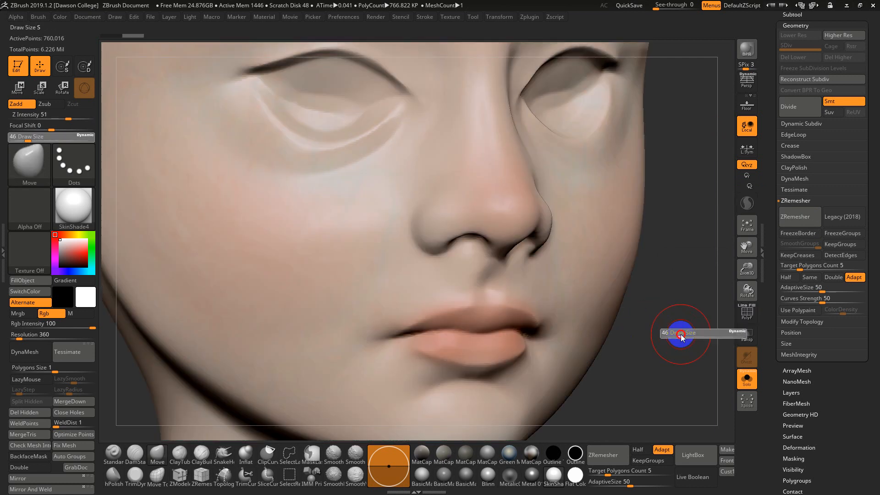
# - Set the Draw Size to 35 with the nose and mouth of the duplicated head in view
pyautogui.moveTo(679, 325); pyautogui.dragTo(661, 344)
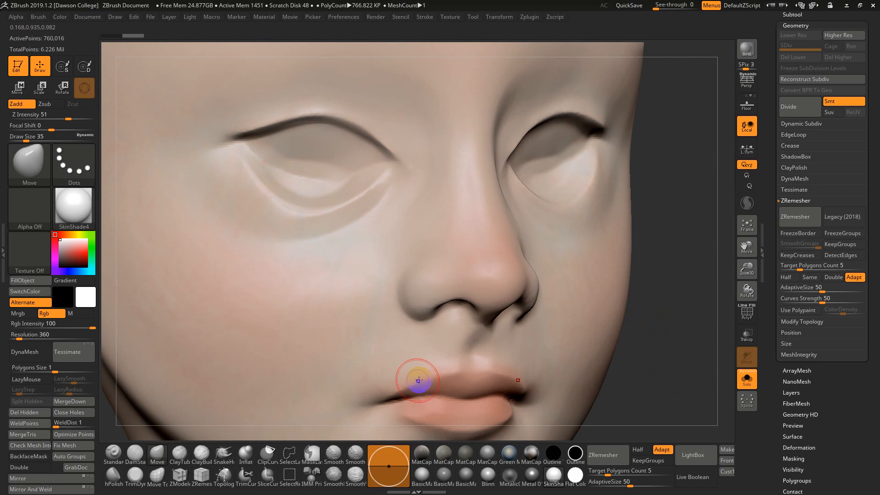
pyautogui.moveTo(682, 386)
pyautogui.mouseDown()
pyautogui.moveTo(684, 377)
pyautogui.moveTo(472, 321)
pyautogui.mouseUp()
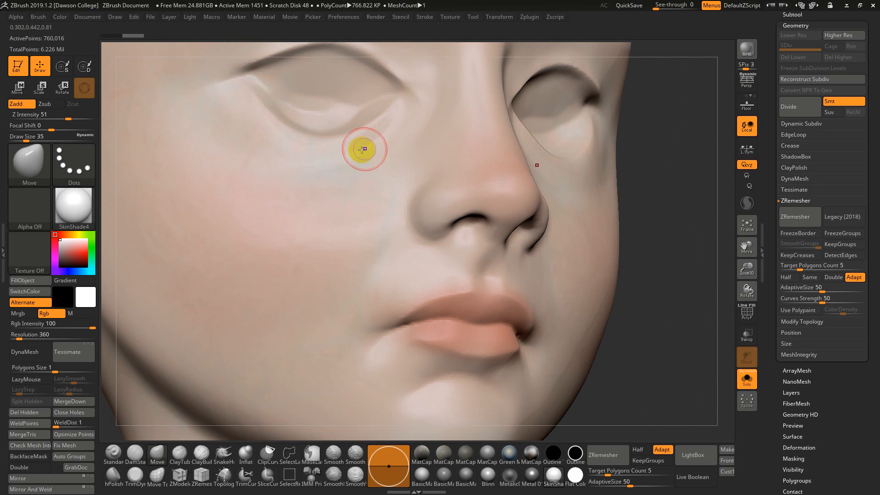
pyautogui.moveTo(725, 252)
pyautogui.mouseDown()
pyautogui.moveTo(670, 318)
pyautogui.moveTo(670, 288)
pyautogui.moveTo(668, 314)
pyautogui.mouseUp()
# - Switch to the Pinterest page in Chrome and examine the front-view face photo overlaid with a topology grid
pyautogui.hotkey('alt', 'Tab')
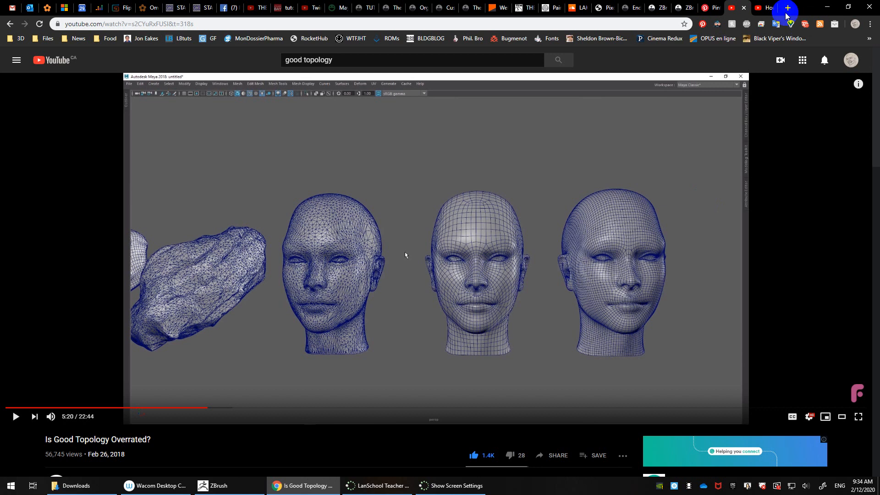
pyautogui.click(710, 8)
pyautogui.click(553, 276)
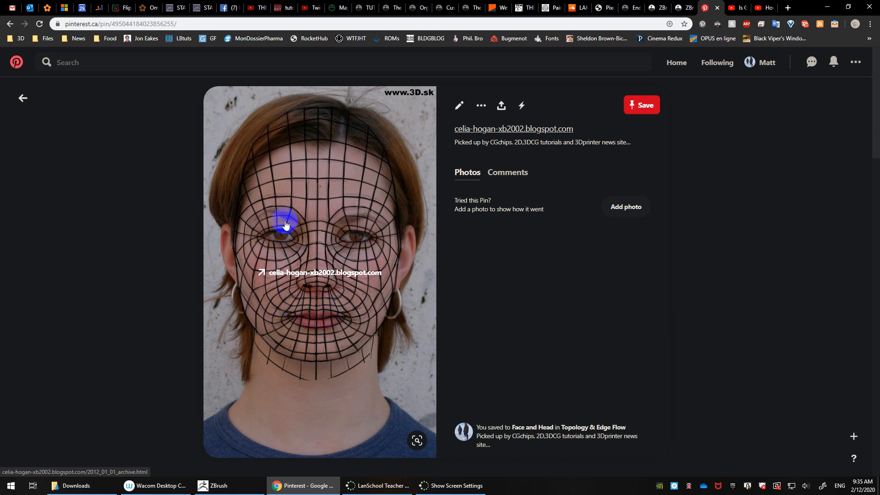
pyautogui.click(15, 24)
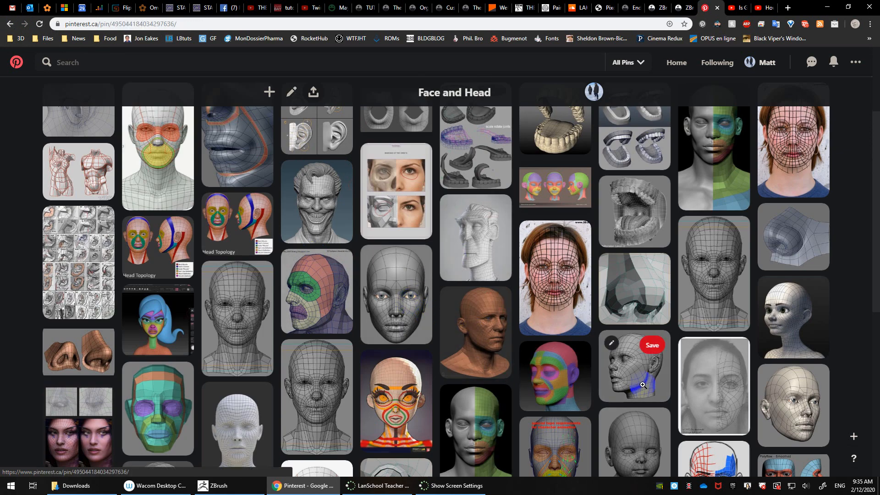
# - Open the three-quarter grey wireframe head pin, examine its edge flow and related pins, and return to the Face and Head board
pyautogui.click(634, 369)
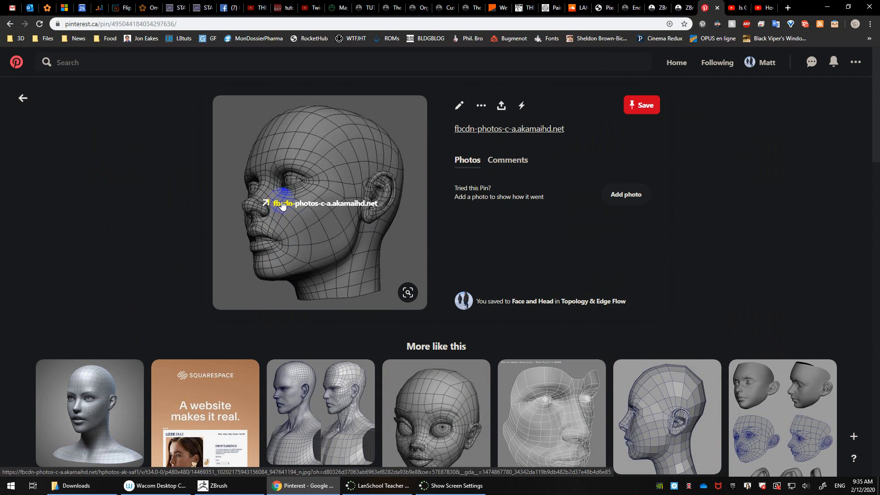
pyautogui.scroll(-1, 509, 374)
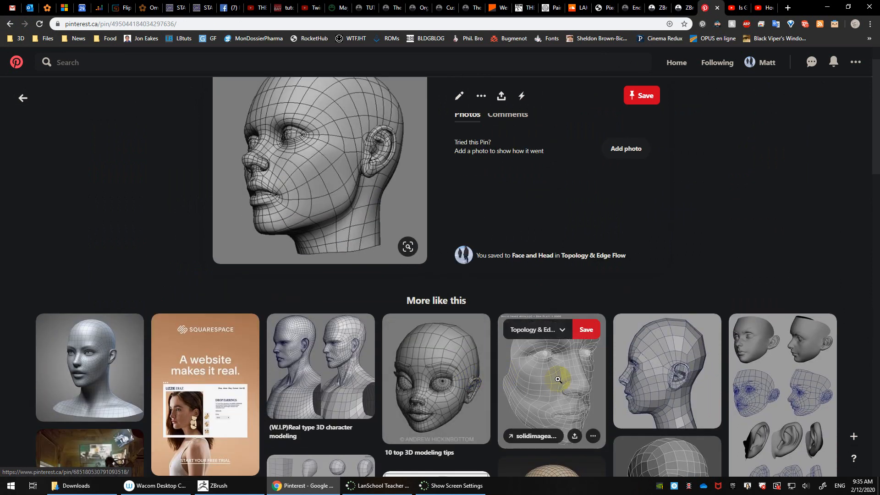
pyautogui.scroll(-2, 554, 389)
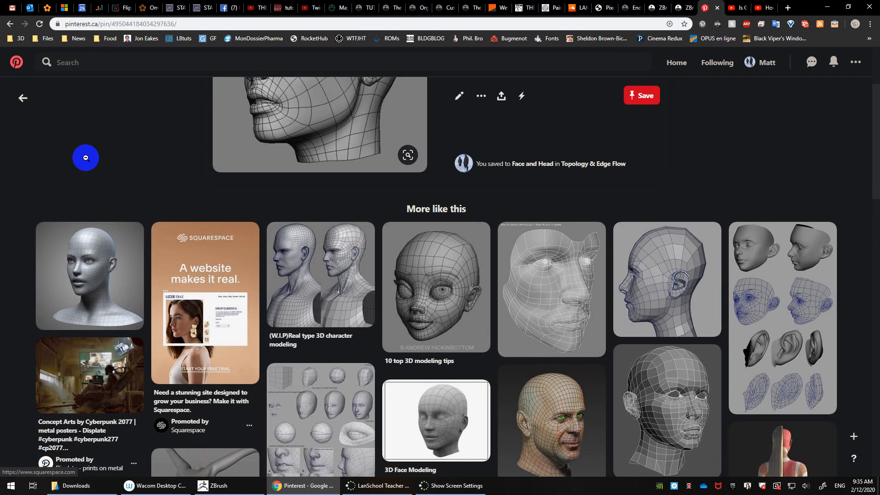
pyautogui.click(9, 24)
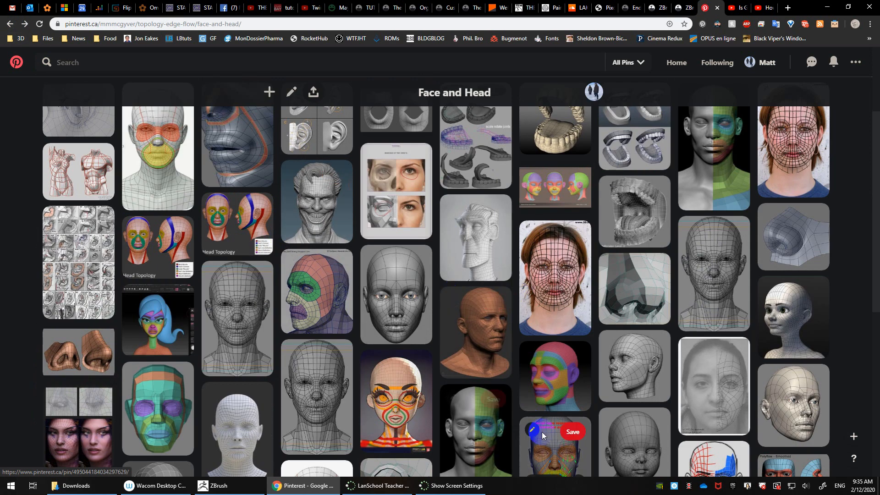
# - Open the "special topo requirements for character animation" pin, study its coloured eye and mouth loops, and return to the board
pyautogui.scroll(-2, 536, 417)
pyautogui.click(568, 368)
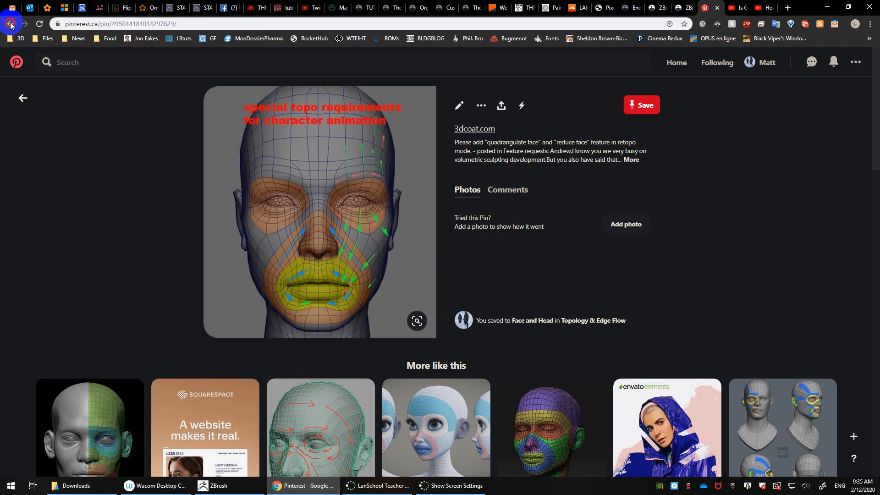
pyautogui.click(10, 24)
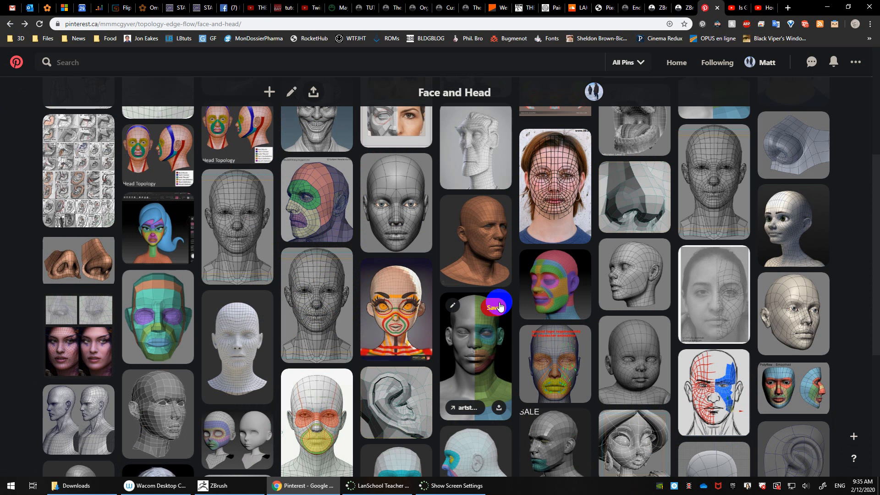
# - Find the front-view head pin with cyan, yellow and blue facial zones, study its topology regions, and leave the pin
pyautogui.scroll(-2, 499, 306)
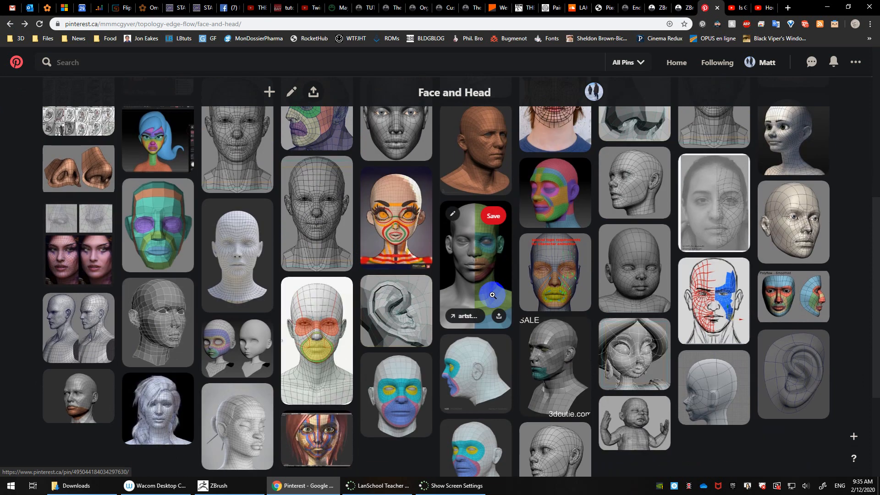
pyautogui.scroll(-1, 491, 296)
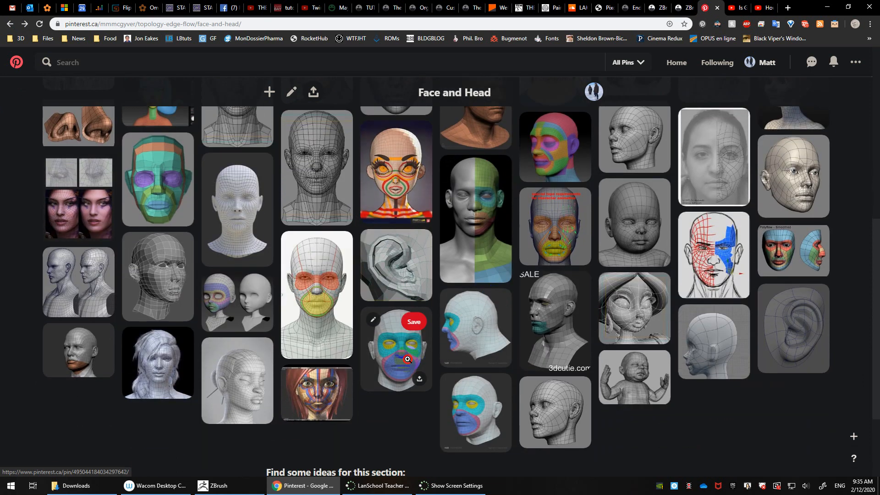
pyautogui.click(415, 335)
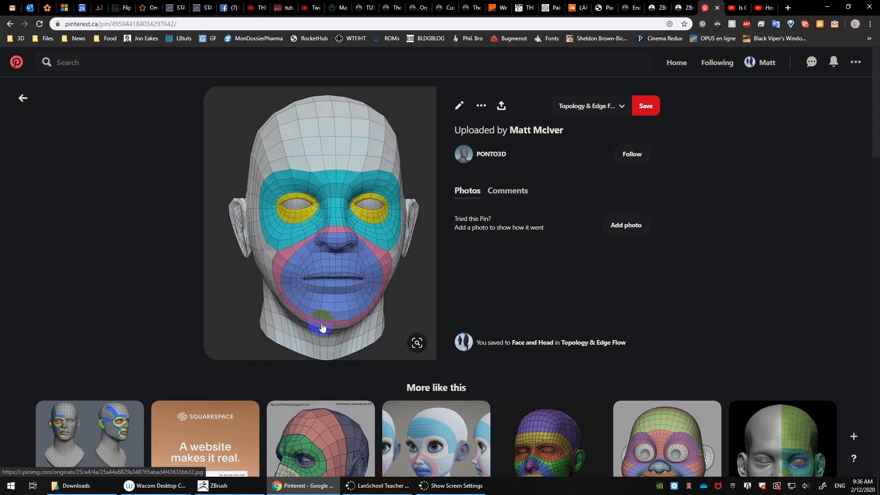
pyautogui.click(10, 23)
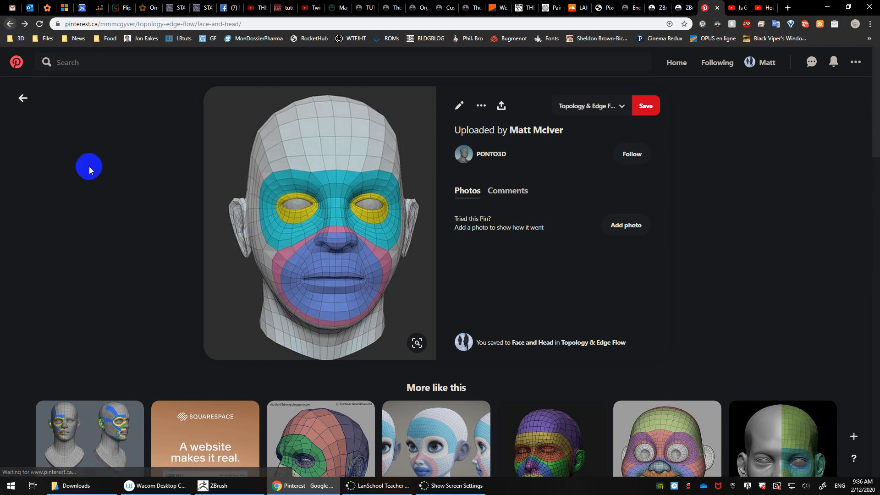
# - Switch back to ZBrush, set the Draw Size to 22 and paint a mask over the upper lip
pyautogui.click(240, 488)
pyautogui.press('s')
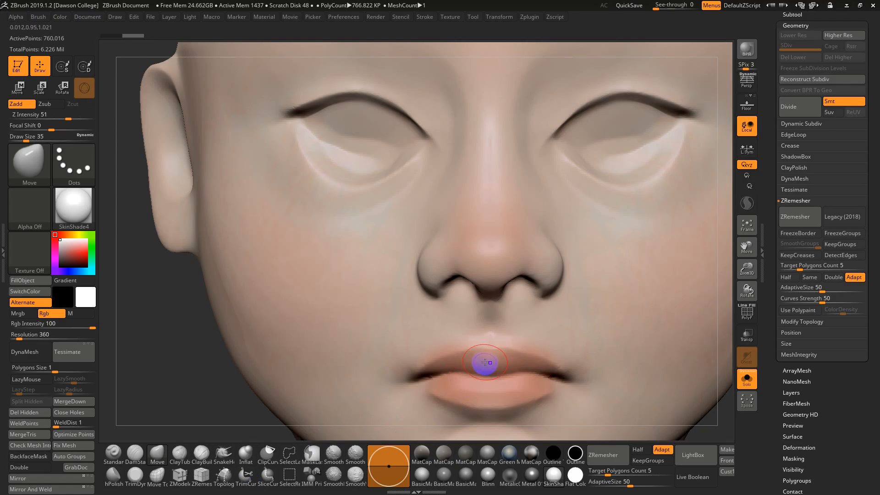
pyautogui.press('s')
pyautogui.moveTo(485, 362); pyautogui.dragTo(441, 373)
pyautogui.moveTo(216, 431); pyautogui.dragTo(234, 428)
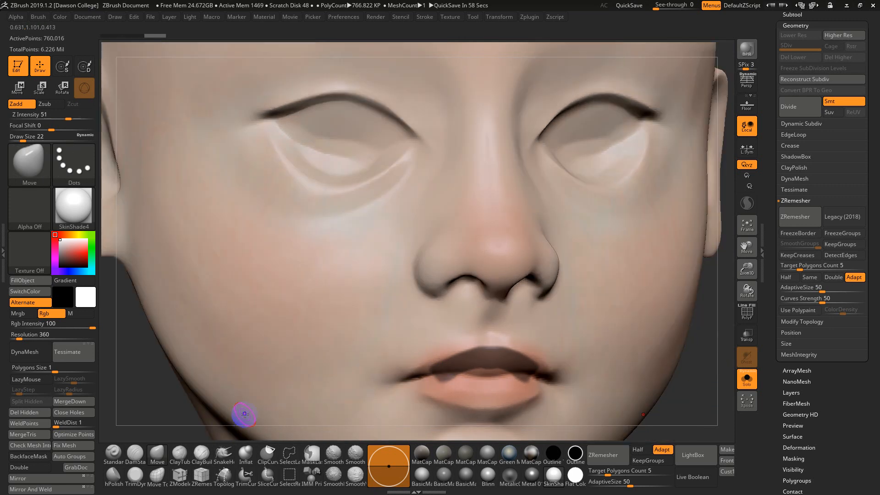
# - Erase the mask spill along the upper edge of the upper lip
pyautogui.moveTo(686, 399)
pyautogui.mouseDown()
pyautogui.moveTo(692, 405)
pyautogui.moveTo(644, 383)
pyautogui.moveTo(623, 358)
pyautogui.moveTo(666, 361)
pyautogui.moveTo(476, 360)
pyautogui.moveTo(488, 346)
pyautogui.moveTo(440, 359)
pyautogui.moveTo(546, 317)
pyautogui.moveTo(499, 314)
pyautogui.moveTo(528, 317)
pyautogui.mouseUp()
pyautogui.press('ctrl')
pyautogui.press('alt')
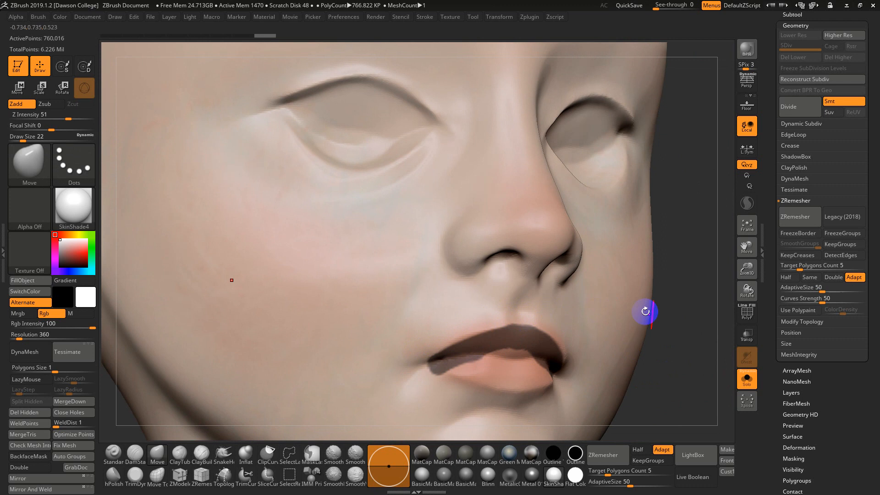
pyautogui.moveTo(662, 339); pyautogui.dragTo(665, 348)
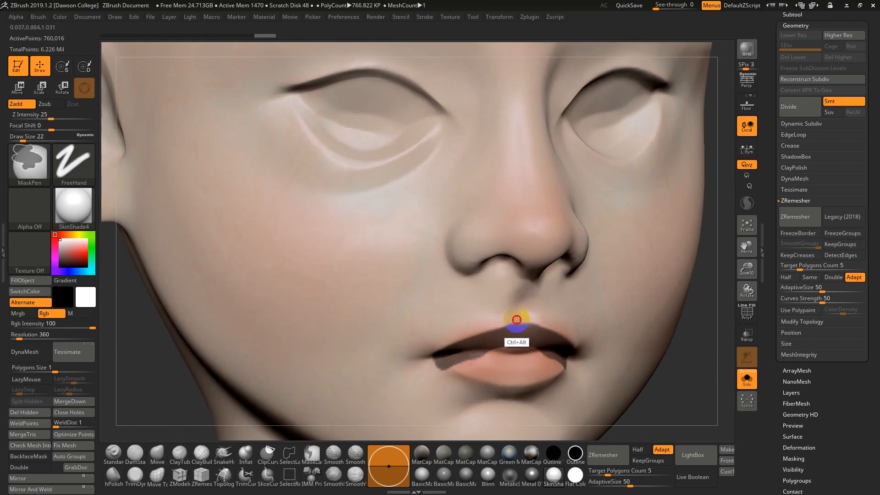
pyautogui.moveTo(511, 320)
pyautogui.keyDown('ctrl'); pyautogui.keyDown('alt'); pyautogui.mouseDown()
pyautogui.moveTo(530, 315)
pyautogui.moveTo(513, 340)
pyautogui.moveTo(533, 334)
pyautogui.mouseUp(); pyautogui.keyUp('alt'); pyautogui.keyUp('ctrl')
# - Set the MaskPen Draw Size to 11, refine the upper lip mask and extend it over the whole lower lip
pyautogui.press('s')
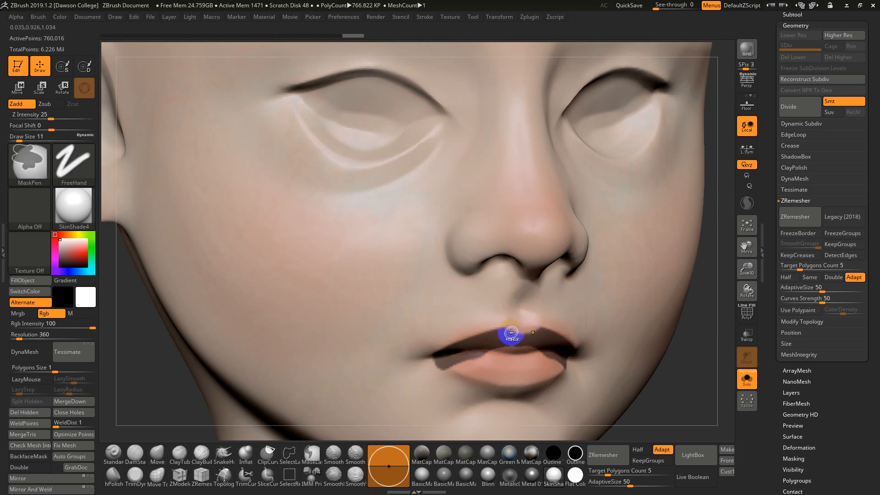
pyautogui.moveTo(520, 335)
pyautogui.keyDown('ctrl'); pyautogui.mouseDown()
pyautogui.moveTo(537, 334)
pyautogui.moveTo(512, 337)
pyautogui.mouseUp(); pyautogui.keyUp('ctrl')
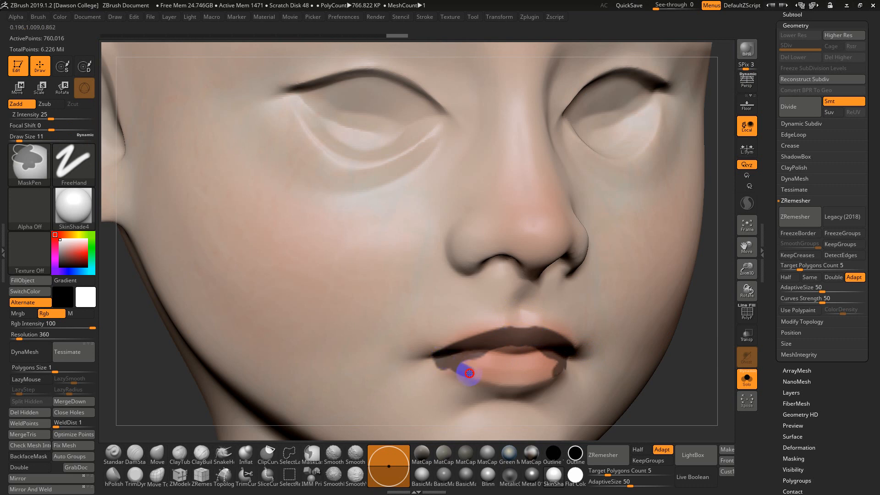
pyautogui.moveTo(470, 374)
pyautogui.keyDown('ctrl'); pyautogui.mouseDown()
pyautogui.moveTo(521, 383)
pyautogui.moveTo(532, 362)
pyautogui.moveTo(521, 354)
pyautogui.moveTo(476, 370)
pyautogui.moveTo(529, 366)
pyautogui.mouseUp(); pyautogui.keyUp('ctrl')
# - Set the Draw Size to 25 and clean up the mask border along the lower lip's bottom edge
pyautogui.press('s')
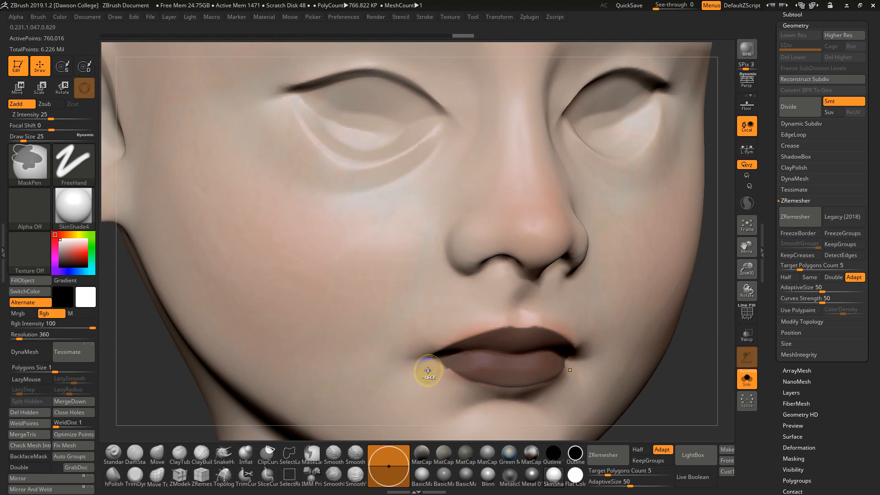
pyautogui.moveTo(625, 408)
pyautogui.mouseDown()
pyautogui.moveTo(675, 395)
pyautogui.moveTo(672, 381)
pyautogui.mouseUp()
pyautogui.press('ctrl')
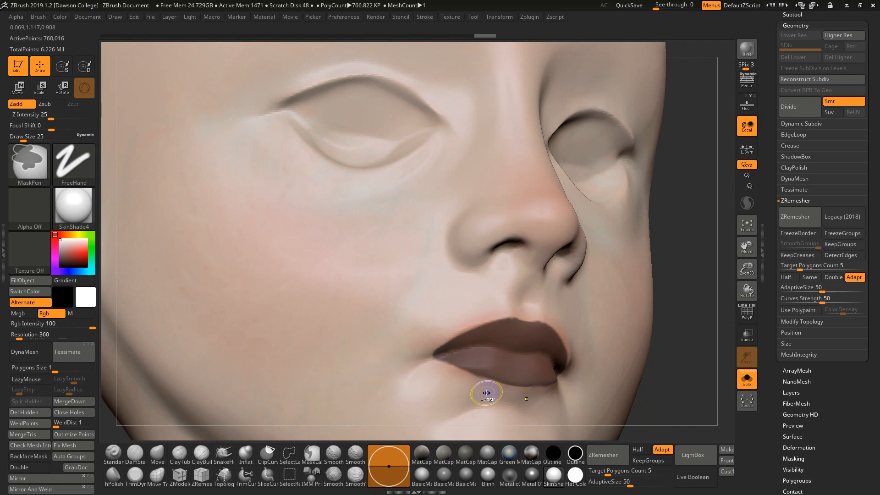
pyautogui.keyDown('ctrl'); pyautogui.keyDown('alt'); pyautogui.moveTo(454, 383); pyautogui.dragTo(556, 370); pyautogui.keyUp('alt'); pyautogui.keyUp('ctrl')
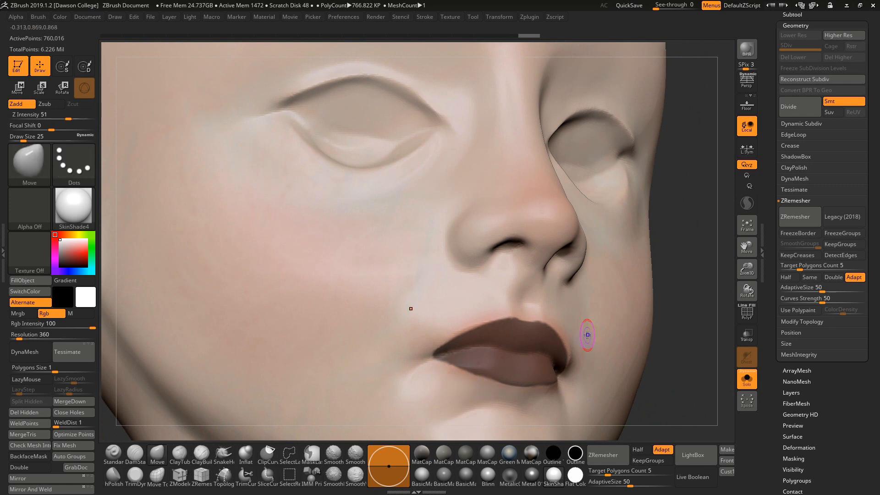
# - Turn off the Polypaint Colorize option for the Rachel_05 head
pyautogui.hotkey('shift', 'f')
pyautogui.hotkey('shift', 'f')
pyautogui.moveTo(769, 395); pyautogui.dragTo(769, 318)
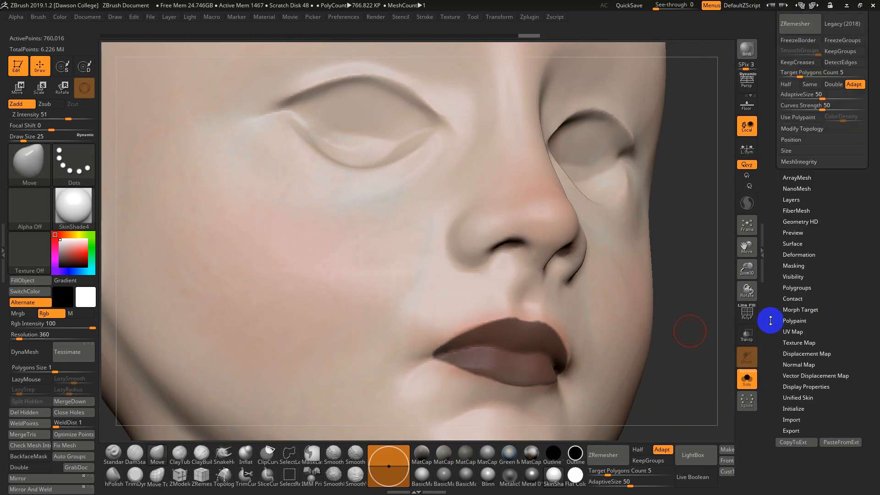
pyautogui.click(795, 320)
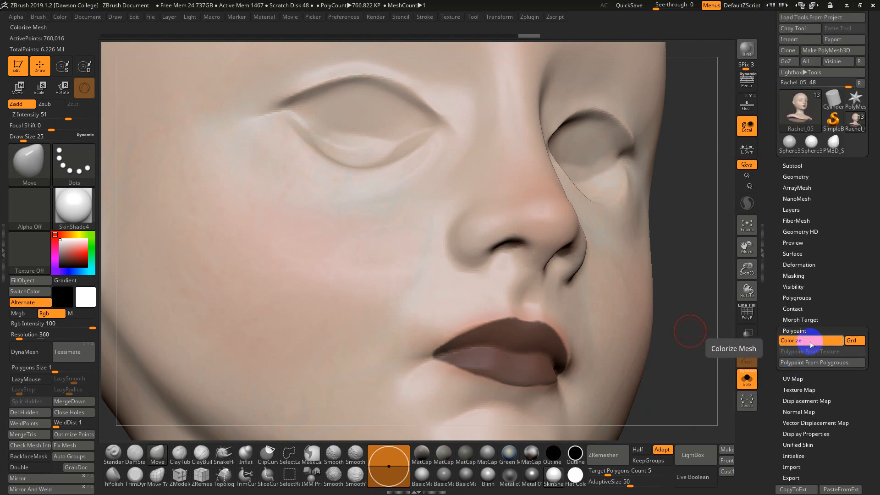
pyautogui.click(810, 342)
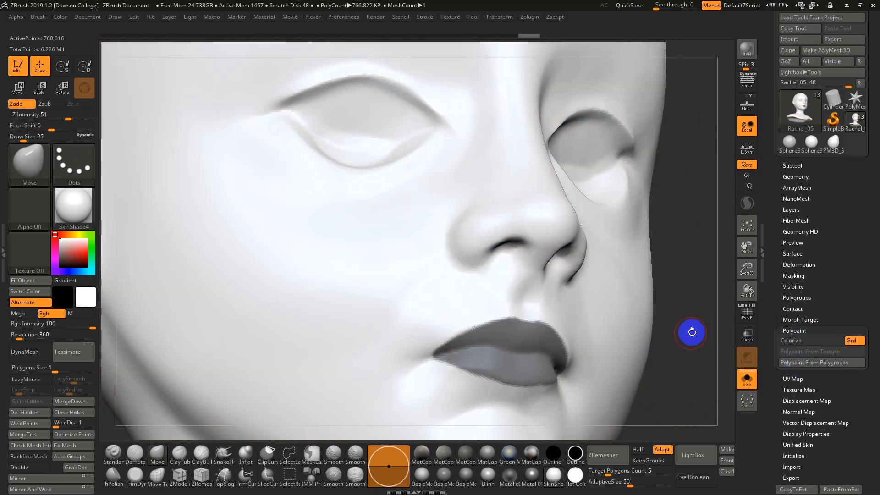
# - Display the PolyFrame and create a new polygroup from the masked lips
pyautogui.moveTo(692, 330); pyautogui.dragTo(670, 326)
pyautogui.hotkey('shift', 'f')
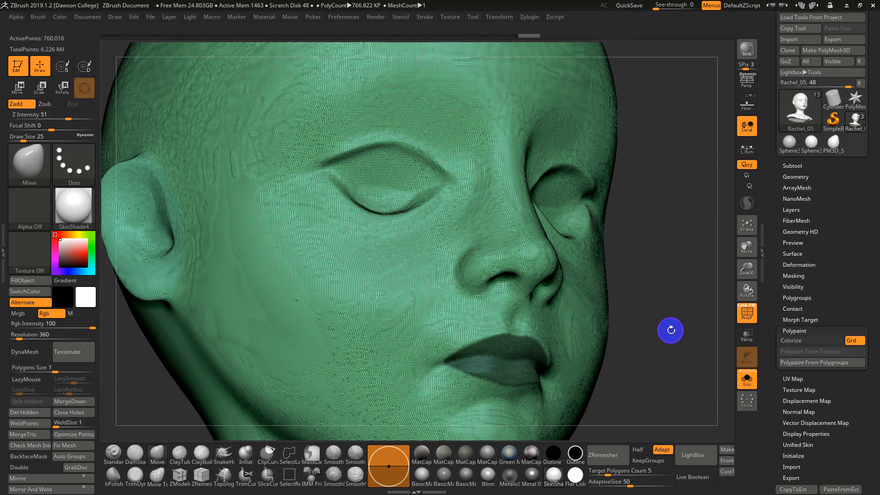
pyautogui.press('ctrl')
pyautogui.hotkey('ctrl', 'w')
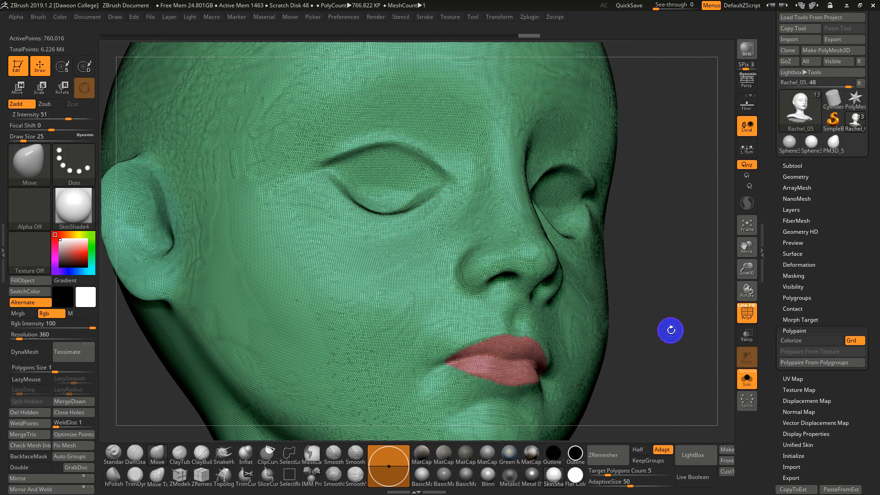
# - Bring the eyes into a front view and mask the inner corners of both upper eyelids
pyautogui.moveTo(671, 331)
pyautogui.mouseDown()
pyautogui.moveTo(645, 318)
pyautogui.moveTo(666, 339)
pyautogui.moveTo(646, 318)
pyautogui.mouseUp()
pyautogui.keyDown('alt'); pyautogui.moveTo(220, 289); pyautogui.dragTo(142, 397); pyautogui.keyUp('alt')
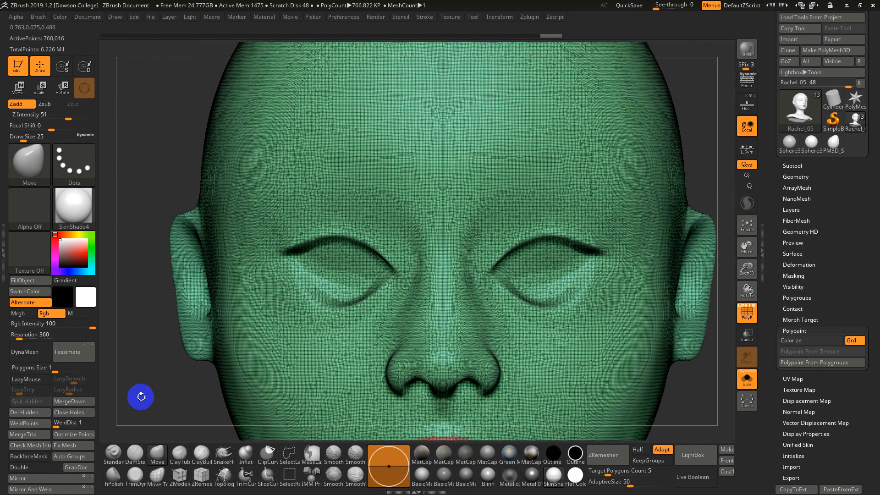
pyautogui.moveTo(699, 147); pyautogui.dragTo(665, 211)
pyautogui.press('ctrl')
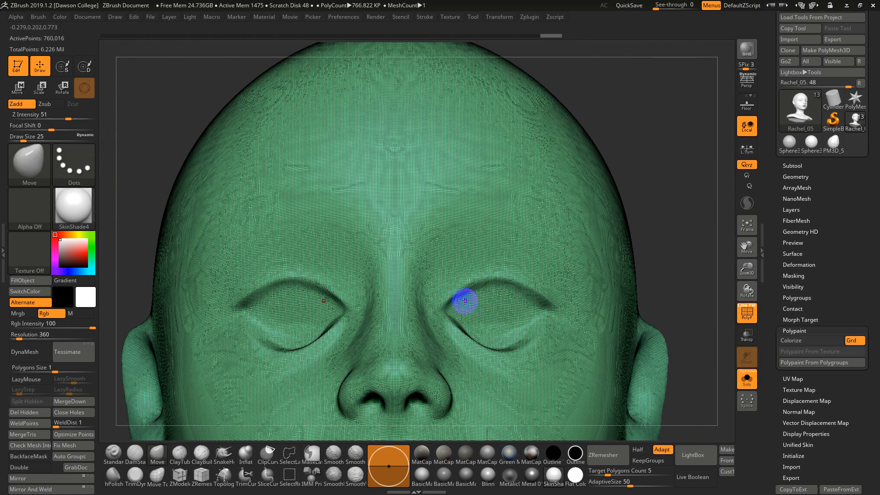
pyautogui.press('ctrl')
pyautogui.keyDown('ctrl'); pyautogui.moveTo(477, 299); pyautogui.dragTo(456, 311); pyautogui.keyUp('ctrl')
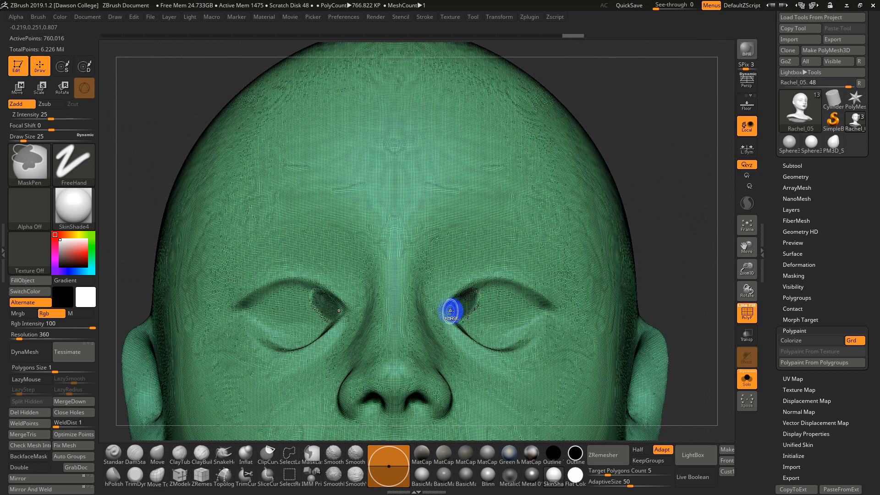
# - Turn off the PolyFrame display and extend the mask along both upper eyelids to the outer eye corners
pyautogui.click(748, 311)
pyautogui.press('ctrl')
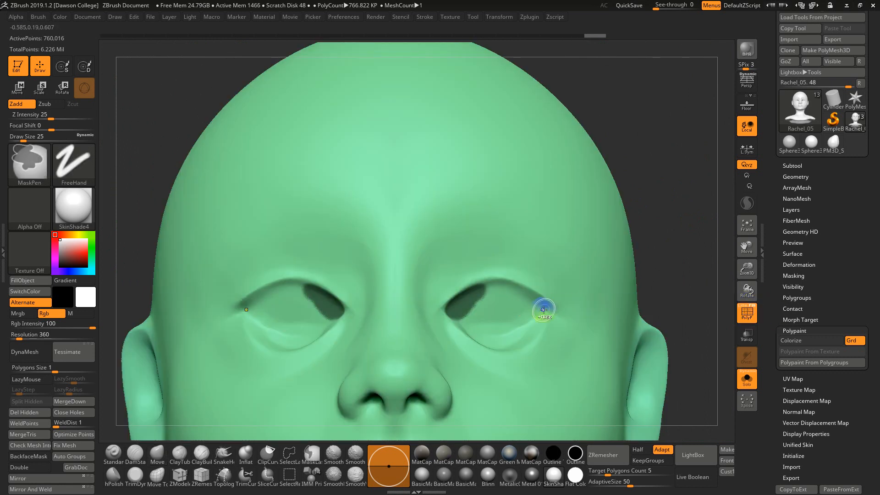
pyautogui.moveTo(544, 310)
pyautogui.keyDown('ctrl'); pyautogui.mouseDown()
pyautogui.moveTo(500, 286)
pyautogui.moveTo(464, 287)
pyautogui.mouseUp(); pyautogui.keyUp('ctrl')
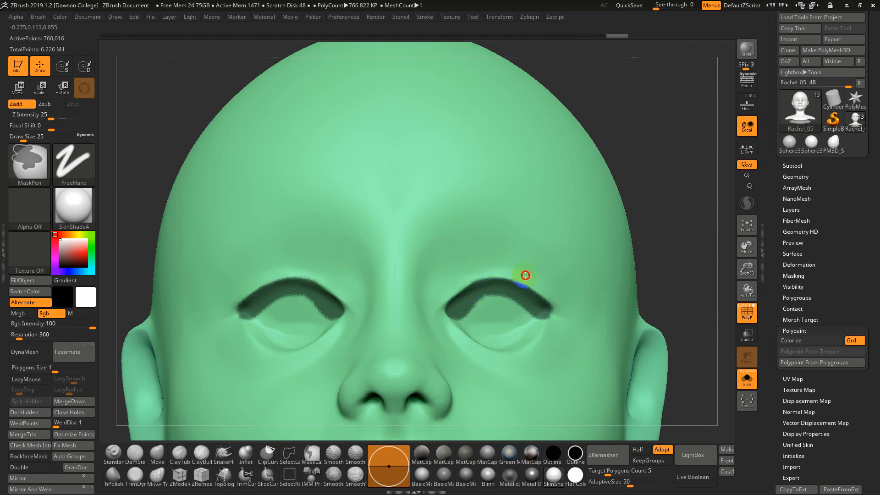
# - Fill in the mask across both eye surfaces from the upper lids down to the lower lids
pyautogui.moveTo(687, 298); pyautogui.dragTo(663, 326)
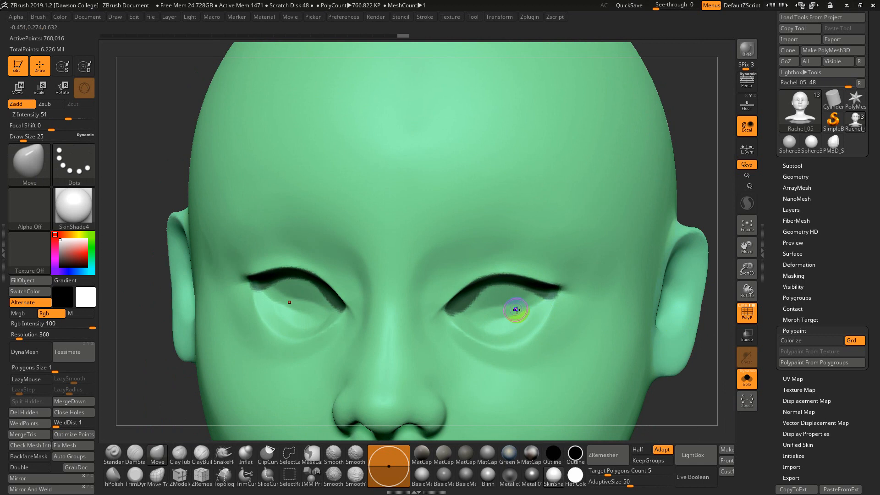
pyautogui.moveTo(460, 312)
pyautogui.keyDown('ctrl'); pyautogui.mouseDown()
pyautogui.moveTo(514, 322)
pyautogui.moveTo(542, 300)
pyautogui.moveTo(497, 290)
pyautogui.moveTo(472, 308)
pyautogui.moveTo(524, 298)
pyautogui.moveTo(478, 318)
pyautogui.mouseUp(); pyautogui.keyUp('ctrl')
pyautogui.moveTo(672, 404); pyautogui.dragTo(676, 413)
pyautogui.moveTo(533, 285)
pyautogui.keyDown('ctrl'); pyautogui.mouseDown()
pyautogui.moveTo(560, 285)
pyautogui.moveTo(533, 289)
pyautogui.mouseUp(); pyautogui.keyUp('ctrl')
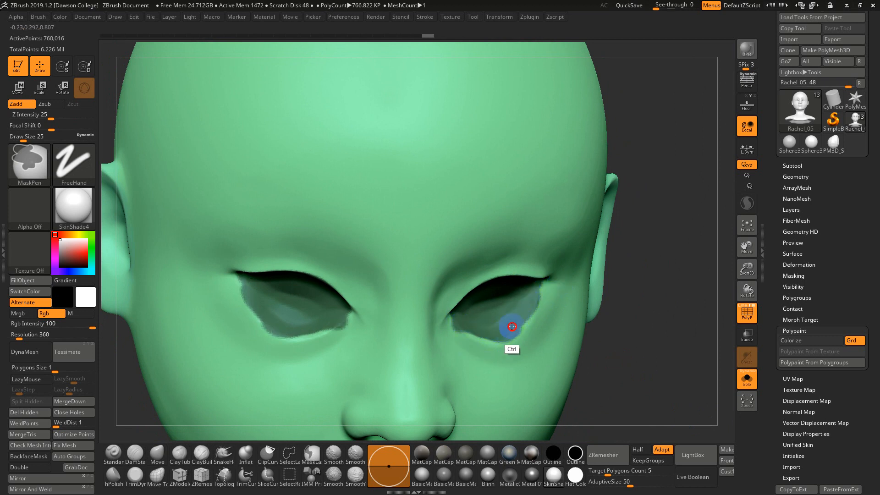
pyautogui.keyDown('ctrl'); pyautogui.moveTo(512, 327); pyautogui.dragTo(527, 318); pyautogui.keyUp('ctrl')
# - Set the Draw Size to 12 and mask the inner corners of both eyes
pyautogui.moveTo(635, 294); pyautogui.dragTo(444, 330)
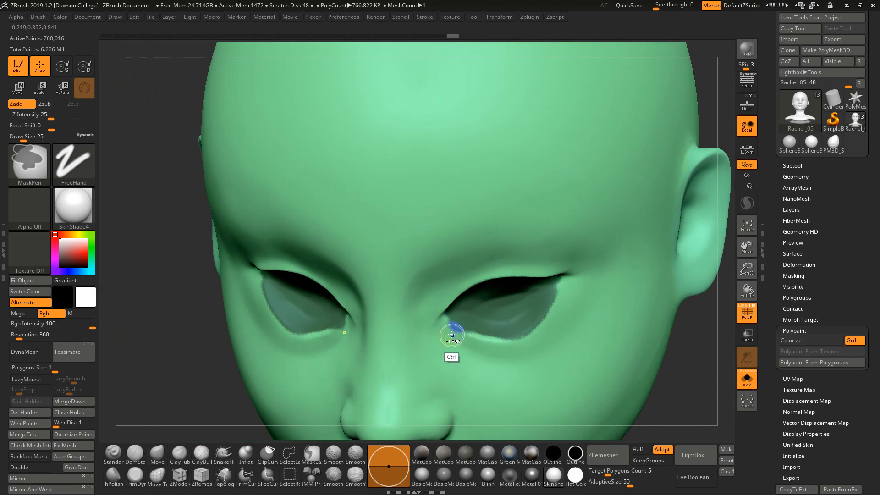
pyautogui.keyDown('ctrl'); pyautogui.moveTo(449, 337); pyautogui.dragTo(458, 331); pyautogui.keyUp('ctrl')
pyautogui.press('s')
pyautogui.click(456, 332)
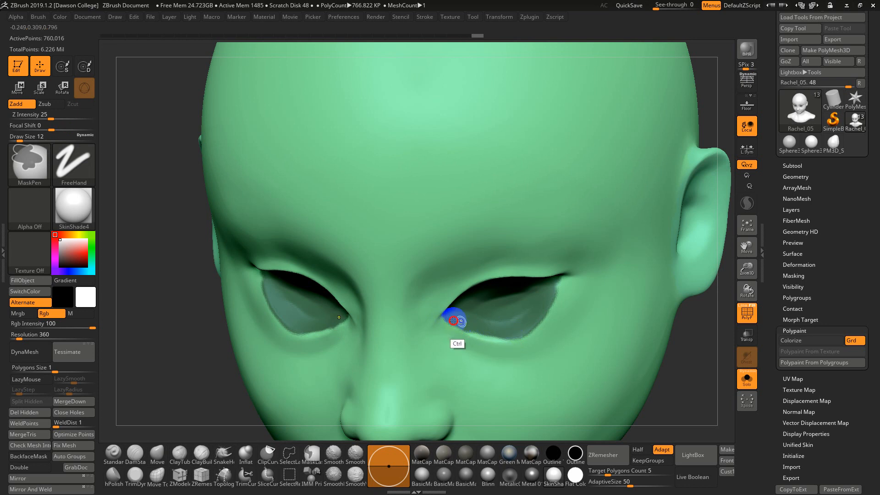
pyautogui.moveTo(453, 316)
pyautogui.keyDown('ctrl'); pyautogui.mouseDown()
pyautogui.moveTo(473, 331)
pyautogui.moveTo(501, 332)
pyautogui.moveTo(478, 334)
pyautogui.mouseUp(); pyautogui.keyUp('ctrl')
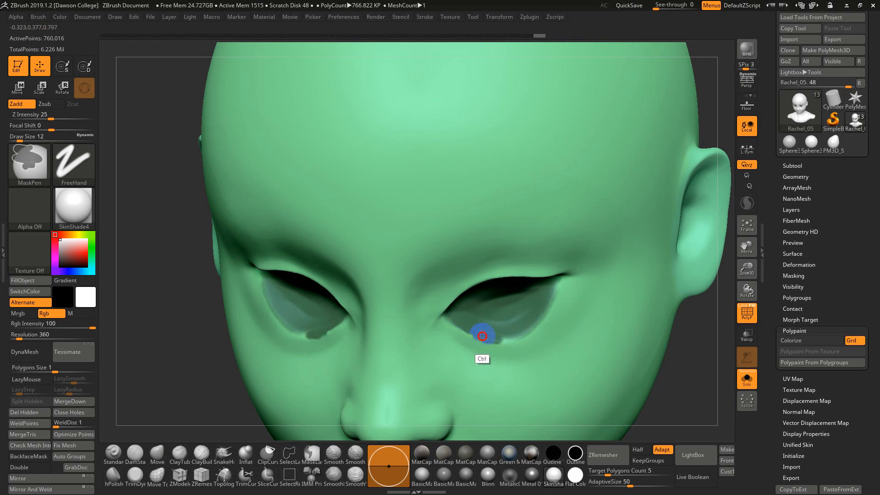
# - Refine the mask border along the lower eyelids and extend it up to the outer eye corners
pyautogui.keyDown('ctrl'); pyautogui.moveTo(505, 346); pyautogui.dragTo(463, 336); pyautogui.keyUp('ctrl')
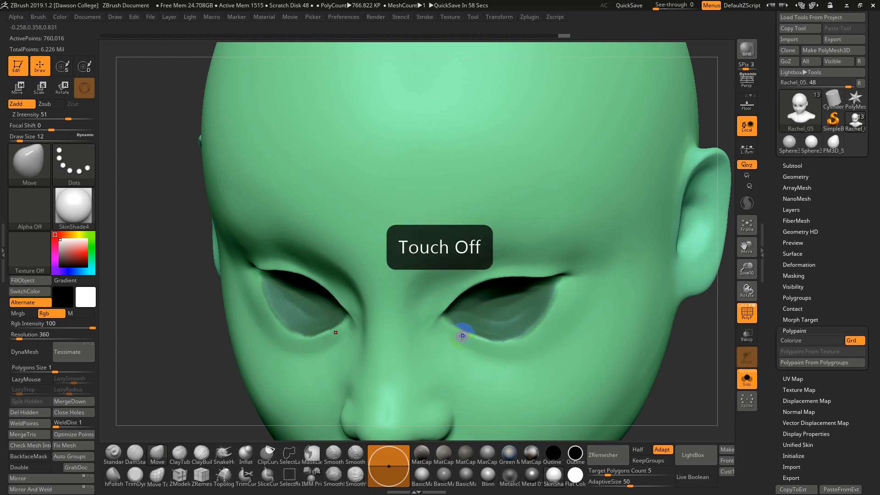
pyautogui.press('ctrl')
pyautogui.moveTo(506, 334)
pyautogui.keyDown('ctrl'); pyautogui.mouseDown()
pyautogui.moveTo(556, 297)
pyautogui.moveTo(557, 280)
pyautogui.mouseUp(); pyautogui.keyUp('ctrl')
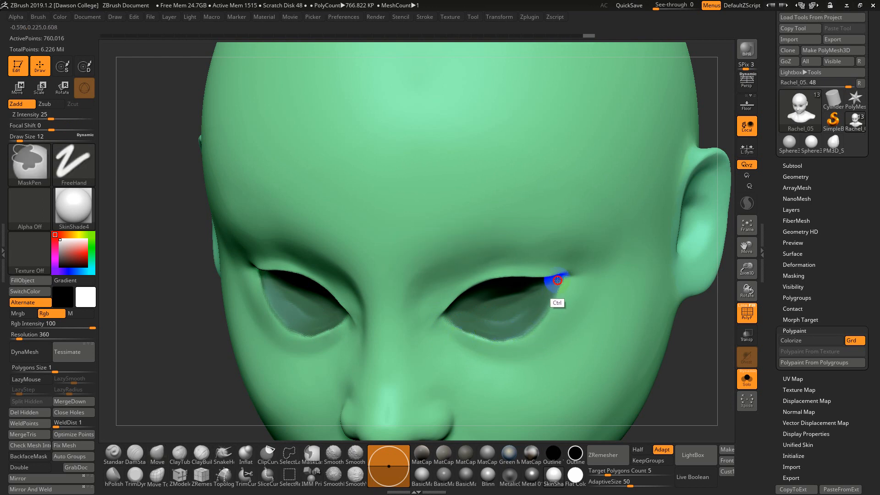
pyautogui.keyDown('ctrl'); pyautogui.moveTo(502, 337); pyautogui.dragTo(542, 305); pyautogui.keyUp('ctrl')
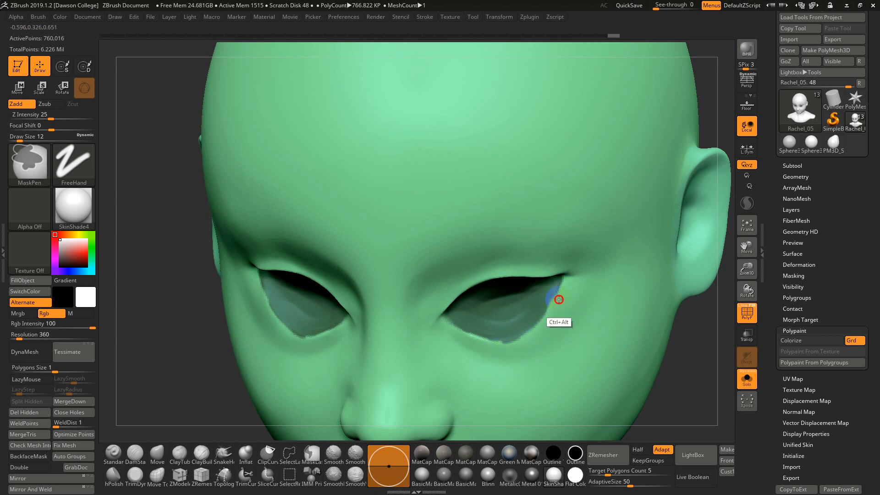
# - Erase the excess mask spilling past the lower eyelid edges of both eyes
pyautogui.moveTo(686, 348)
pyautogui.mouseDown()
pyautogui.moveTo(689, 365)
pyautogui.moveTo(659, 360)
pyautogui.mouseUp()
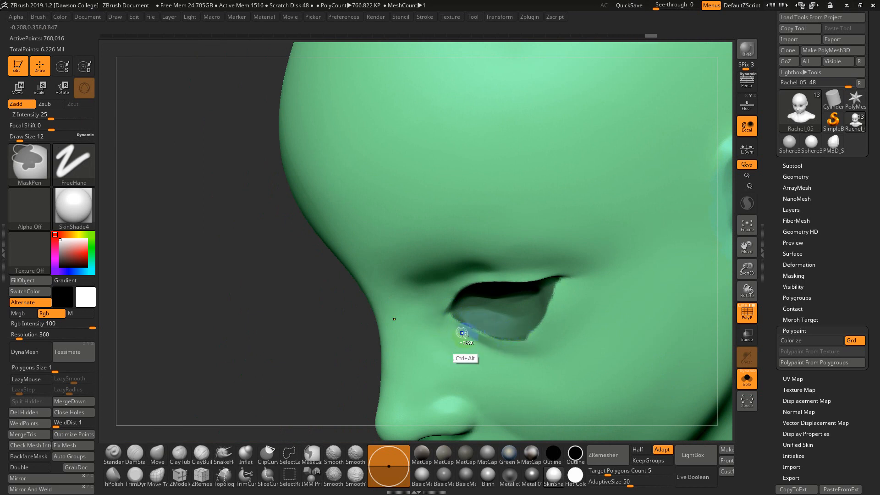
pyautogui.keyDown('ctrl'); pyautogui.keyDown('alt'); pyautogui.moveTo(462, 333); pyautogui.dragTo(480, 336); pyautogui.keyUp('alt'); pyautogui.keyUp('ctrl')
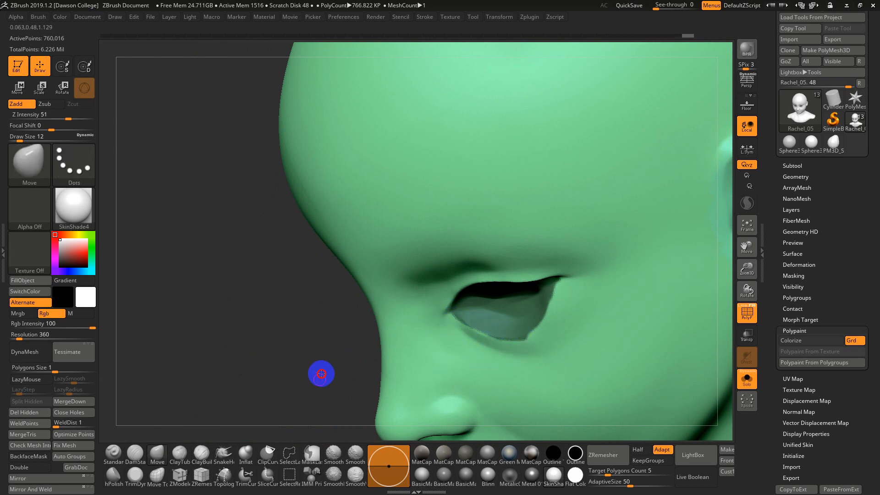
pyautogui.moveTo(321, 374); pyautogui.dragTo(328, 348)
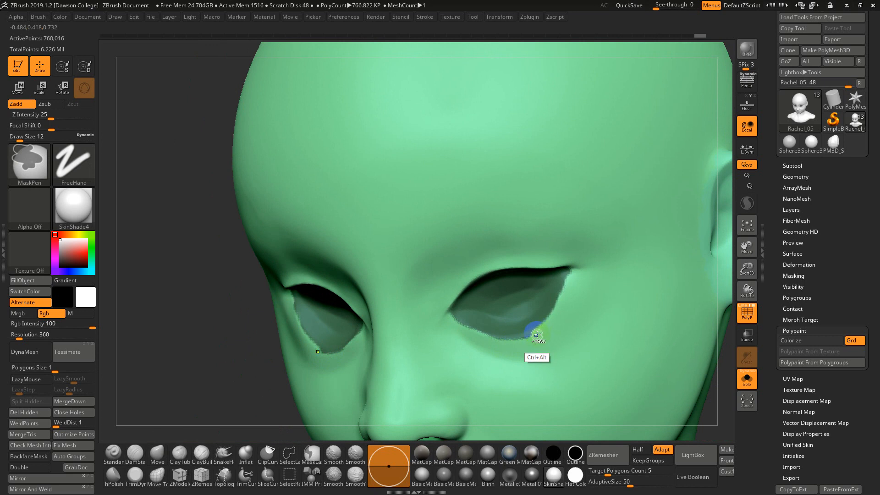
pyautogui.keyDown('ctrl'); pyautogui.keyDown('alt'); pyautogui.moveTo(513, 347); pyautogui.dragTo(545, 329); pyautogui.keyUp('alt'); pyautogui.keyUp('ctrl')
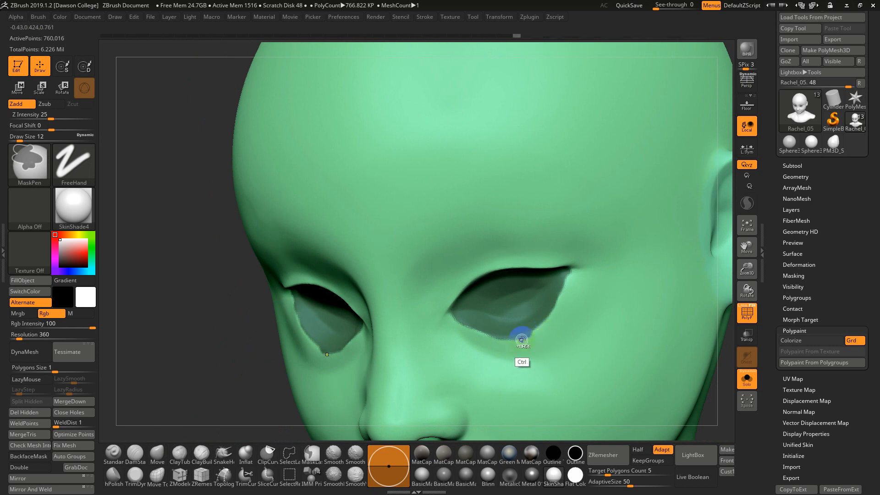
# - Try blurring the edges of the eye mask, then undo the blur
pyautogui.keyDown('ctrl'); pyautogui.click(584, 324); pyautogui.keyUp('ctrl')
pyautogui.keyDown('ctrl'); pyautogui.click(585, 327); pyautogui.keyUp('ctrl')
pyautogui.keyDown('ctrl'); pyautogui.click(586, 333); pyautogui.keyUp('ctrl')
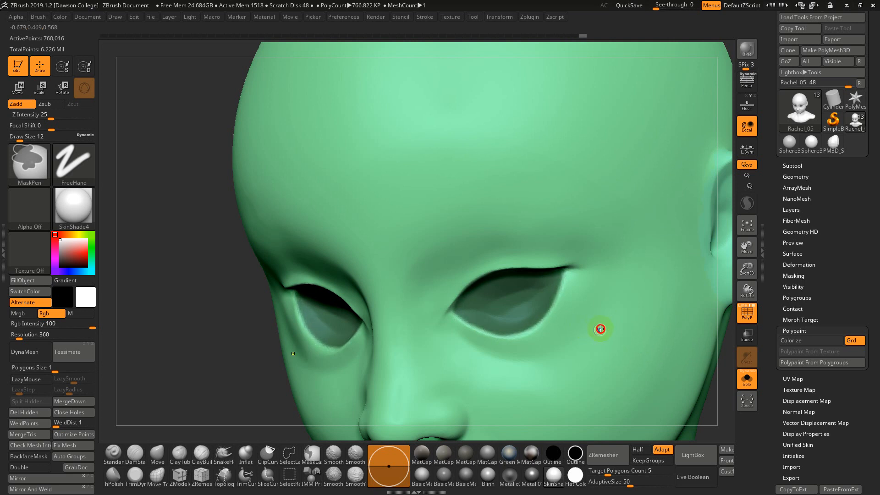
pyautogui.hotkey('ctrl', 'z')
pyautogui.hotkey('ctrl', 'z')
pyautogui.hotkey('ctrl', 'z')
pyautogui.hotkey('ctrl', 'z')
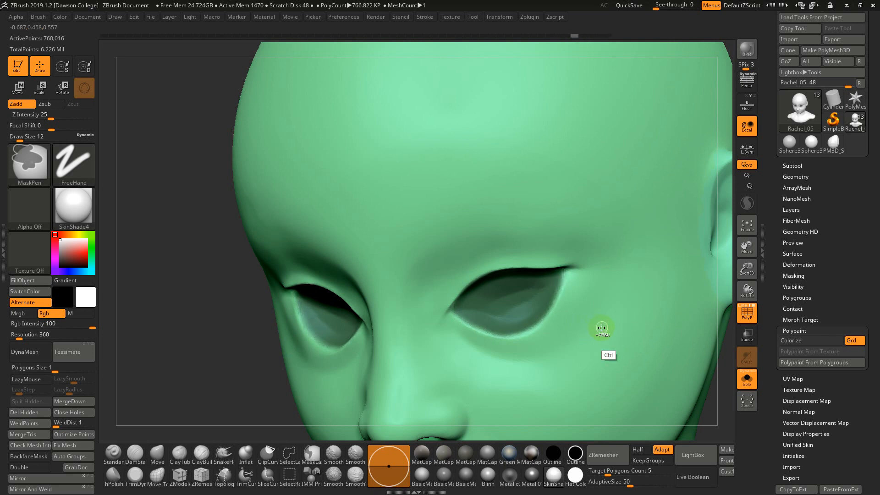
pyautogui.moveTo(228, 375); pyautogui.dragTo(211, 330)
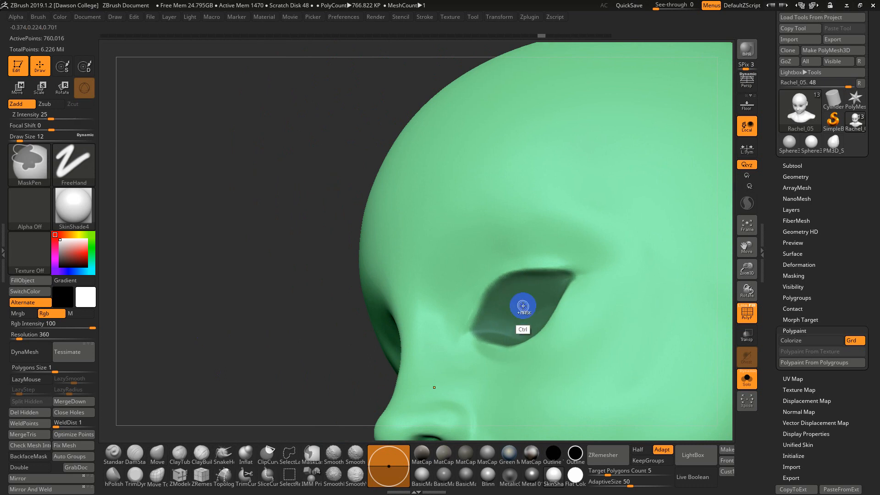
pyautogui.hotkey('ctrl', 'z')
pyautogui.hotkey('ctrl', 'z')
pyautogui.hotkey('ctrl', 'z')
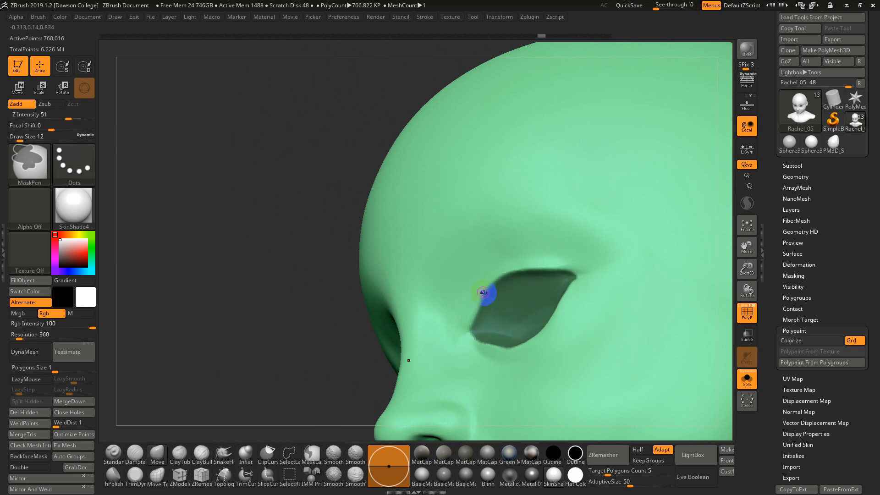
# - Complete the mask over the inner and outer corners of both eyes, keeping its edges sharp
pyautogui.hotkey('ctrl', 'shift', 'z')
pyautogui.hotkey('ctrl', 'shift', 'z')
pyautogui.hotkey('ctrl', 'shift', 'z')
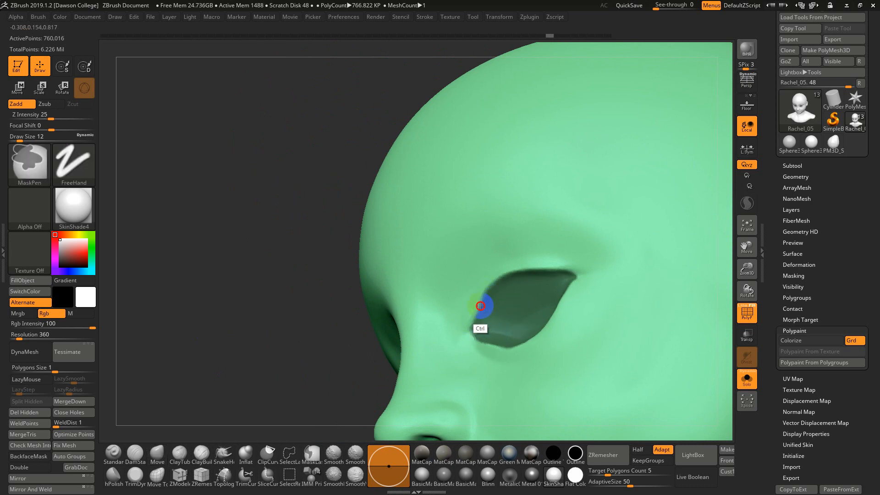
pyautogui.hotkey('ctrl', 'shift', 'z')
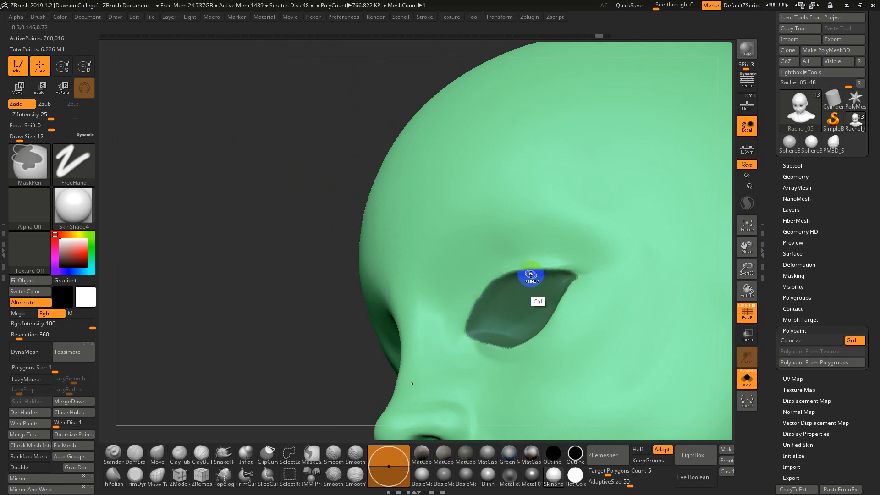
pyautogui.moveTo(344, 387)
pyautogui.mouseDown()
pyautogui.moveTo(351, 417)
pyautogui.moveTo(363, 427)
pyautogui.moveTo(370, 415)
pyautogui.mouseUp()
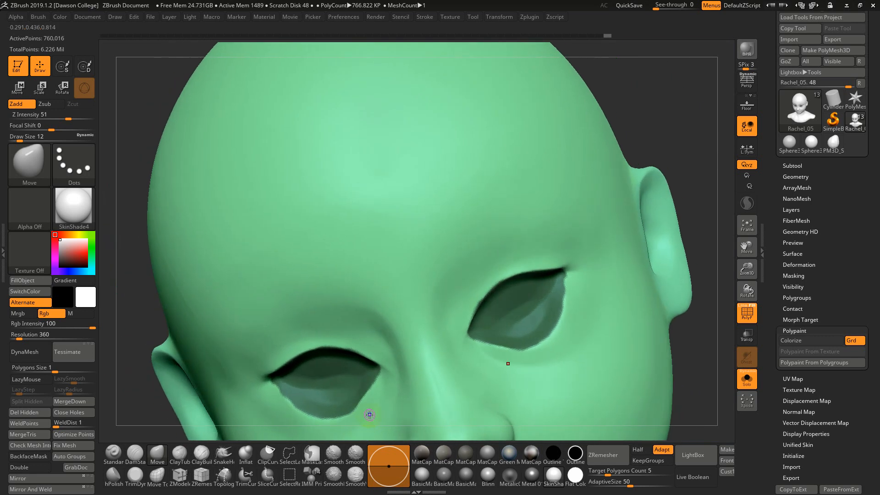
pyautogui.moveTo(563, 277)
pyautogui.keyDown('ctrl'); pyautogui.mouseDown()
pyautogui.moveTo(555, 302)
pyautogui.moveTo(563, 277)
pyautogui.mouseUp(); pyautogui.keyUp('ctrl')
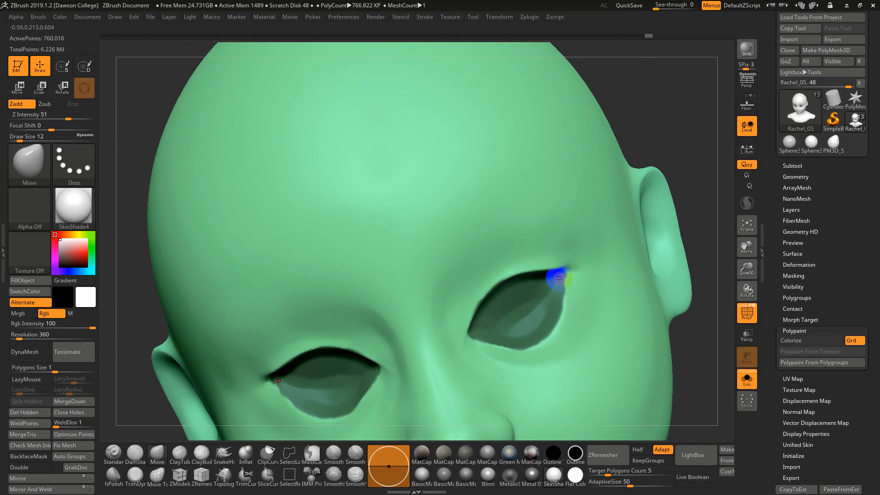
pyautogui.keyDown('ctrl'); pyautogui.click(562, 280); pyautogui.keyUp('ctrl')
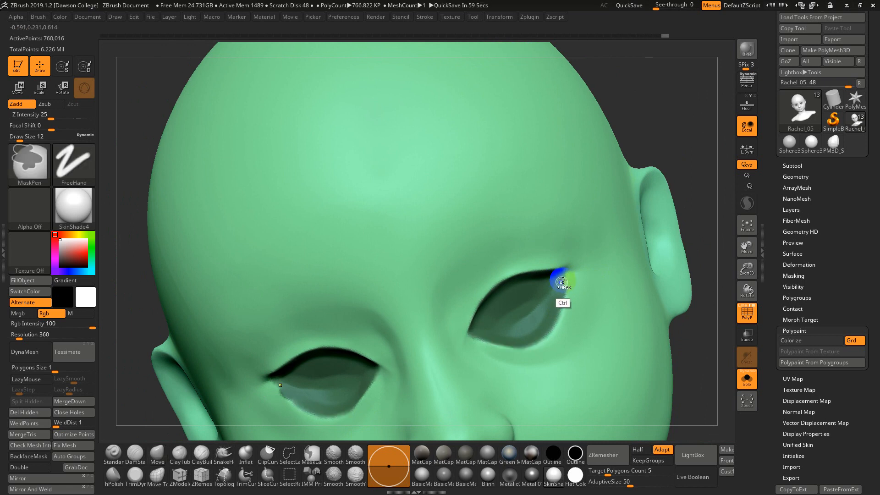
pyautogui.hotkey('ctrl', 'z')
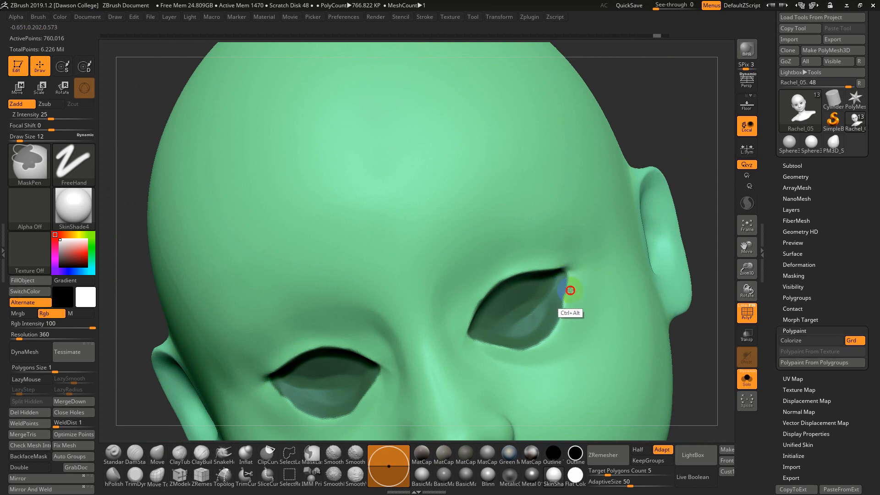
# - Create a new polygroup from the masked eyes and set the Draw Size to 39
pyautogui.moveTo(684, 364)
pyautogui.keyDown('shift'); pyautogui.mouseDown()
pyautogui.moveTo(682, 379)
pyautogui.moveTo(659, 349)
pyautogui.moveTo(642, 365)
pyautogui.mouseUp(); pyautogui.keyUp('shift')
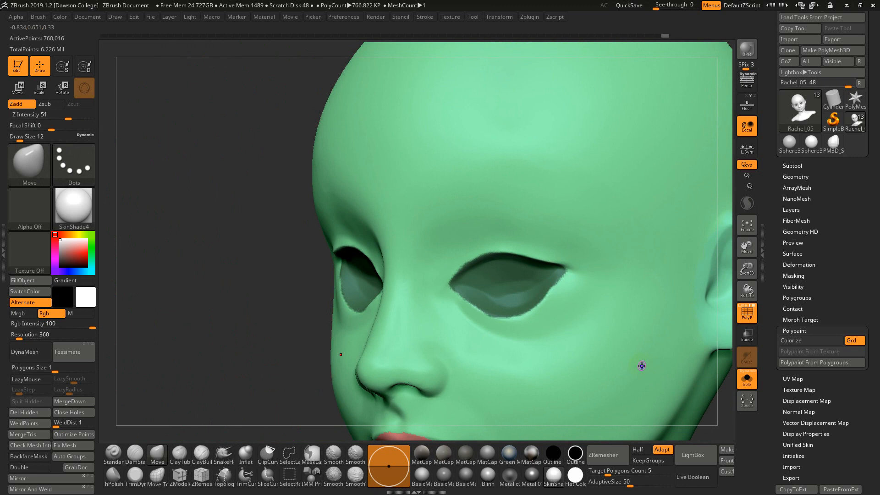
pyautogui.hotkey('ctrl', 'w')
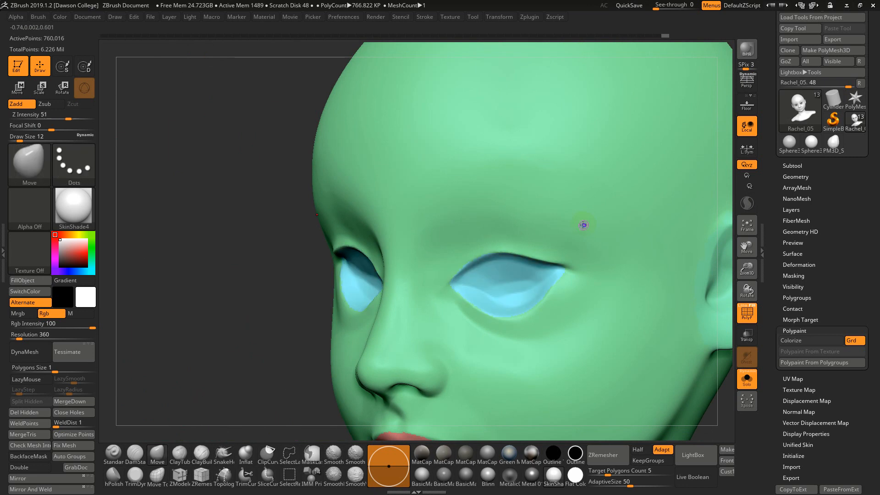
pyautogui.keyDown('alt'); pyautogui.moveTo(248, 324); pyautogui.dragTo(235, 281); pyautogui.keyUp('alt')
pyautogui.moveTo(235, 282)
pyautogui.mouseDown()
pyautogui.moveTo(269, 304)
pyautogui.moveTo(289, 304)
pyautogui.mouseUp()
pyautogui.press('s')
pyautogui.moveTo(357, 301); pyautogui.dragTo(364, 302)
# - Isolate the eye polygroup and invert the visibility so that only the eyes are hidden
pyautogui.moveTo(693, 350)
pyautogui.mouseDown()
pyautogui.moveTo(642, 346)
pyautogui.moveTo(668, 304)
pyautogui.moveTo(611, 233)
pyautogui.moveTo(620, 286)
pyautogui.moveTo(613, 239)
pyautogui.moveTo(578, 257)
pyautogui.mouseUp()
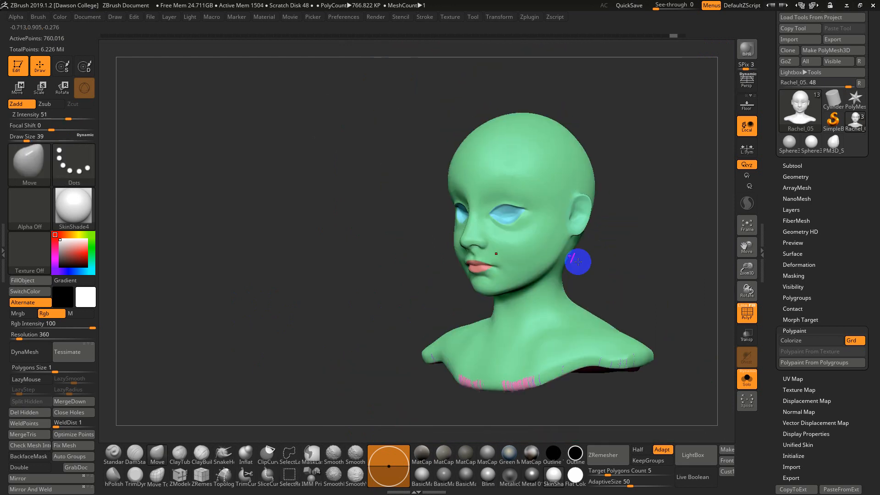
pyautogui.keyDown('ctrl'); pyautogui.keyDown('shift'); pyautogui.click(504, 211); pyautogui.keyUp('shift'); pyautogui.keyUp('ctrl')
pyautogui.moveTo(552, 236)
pyautogui.mouseDown()
pyautogui.moveTo(575, 257)
pyautogui.moveTo(561, 250)
pyautogui.mouseUp()
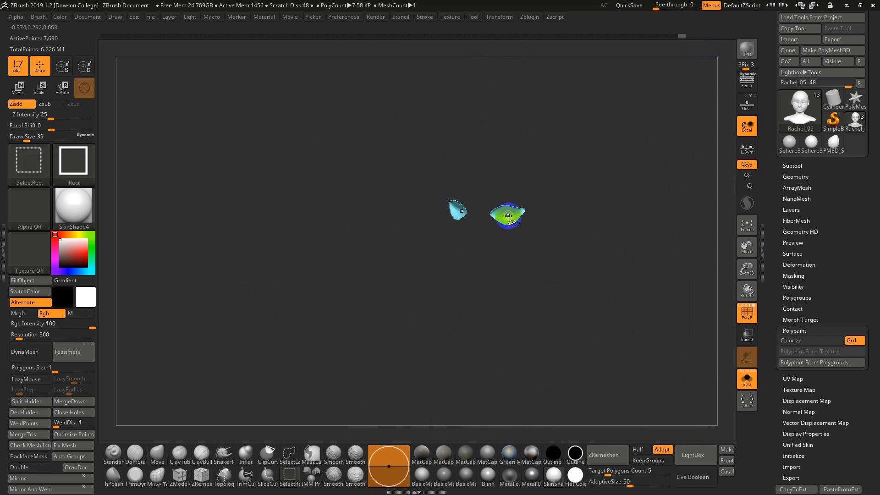
pyautogui.keyDown('ctrl'); pyautogui.keyDown('shift'); pyautogui.click(508, 216); pyautogui.keyUp('shift'); pyautogui.keyUp('ctrl')
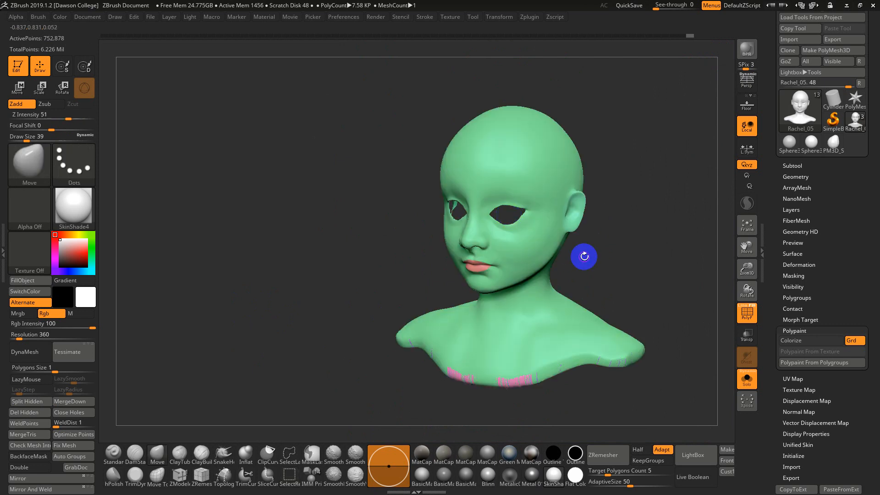
# - Hide the lips and ears and merge the remaining visible head and bust into a single polygroup
pyautogui.moveTo(584, 256); pyautogui.dragTo(590, 276)
pyautogui.keyDown('ctrl'); pyautogui.keyDown('alt'); pyautogui.keyDown('shift'); pyautogui.click(380, 200); pyautogui.keyUp('shift'); pyautogui.keyUp('alt'); pyautogui.keyUp('ctrl')
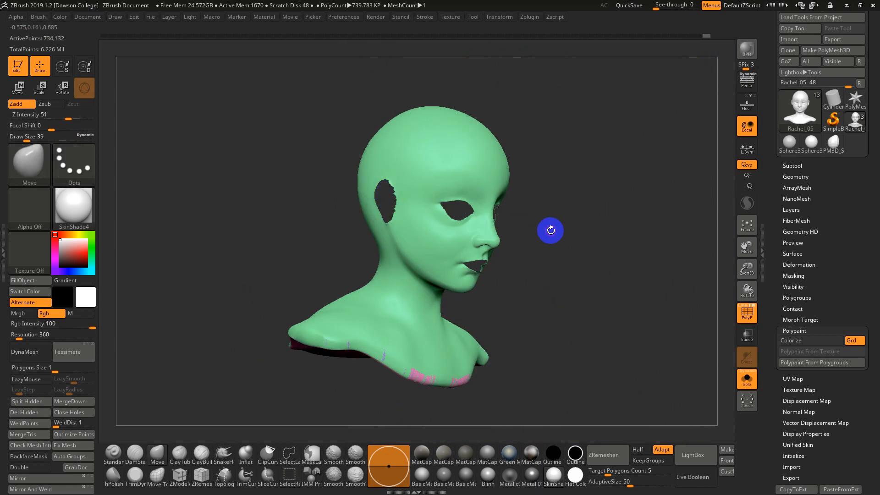
pyautogui.moveTo(556, 275)
pyautogui.mouseDown()
pyautogui.moveTo(570, 214)
pyautogui.moveTo(552, 251)
pyautogui.moveTo(533, 257)
pyautogui.moveTo(558, 304)
pyautogui.moveTo(573, 227)
pyautogui.moveTo(577, 324)
pyautogui.moveTo(582, 279)
pyautogui.moveTo(578, 299)
pyautogui.moveTo(544, 304)
pyautogui.moveTo(562, 305)
pyautogui.mouseUp()
pyautogui.hotkey('shift', 'f')
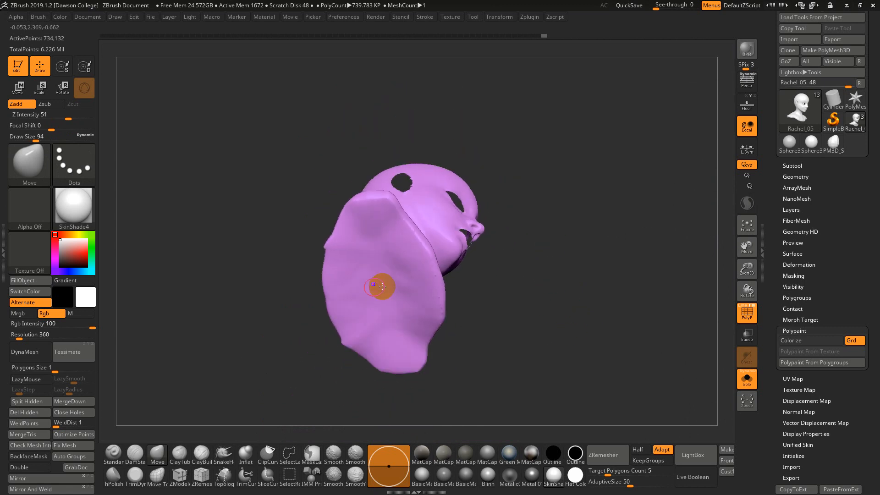
# - Set the Draw Size to 202 and mask the entire underside of the bust
pyautogui.press('s')
pyautogui.moveTo(397, 280); pyautogui.dragTo(398, 281)
pyautogui.moveTo(387, 222)
pyautogui.keyDown('ctrl'); pyautogui.mouseDown()
pyautogui.moveTo(366, 214)
pyautogui.moveTo(344, 229)
pyautogui.moveTo(332, 269)
pyautogui.moveTo(347, 326)
pyautogui.mouseUp(); pyautogui.keyUp('ctrl')
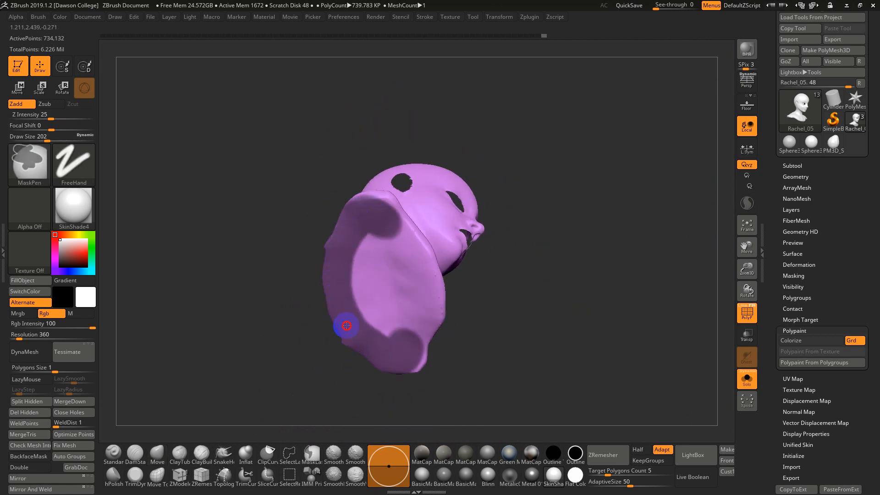
pyautogui.moveTo(412, 352)
pyautogui.keyDown('ctrl'); pyautogui.mouseDown()
pyautogui.moveTo(424, 310)
pyautogui.moveTo(418, 266)
pyautogui.moveTo(370, 240)
pyautogui.moveTo(383, 299)
pyautogui.moveTo(411, 293)
pyautogui.moveTo(409, 270)
pyautogui.mouseUp(); pyautogui.keyUp('ctrl')
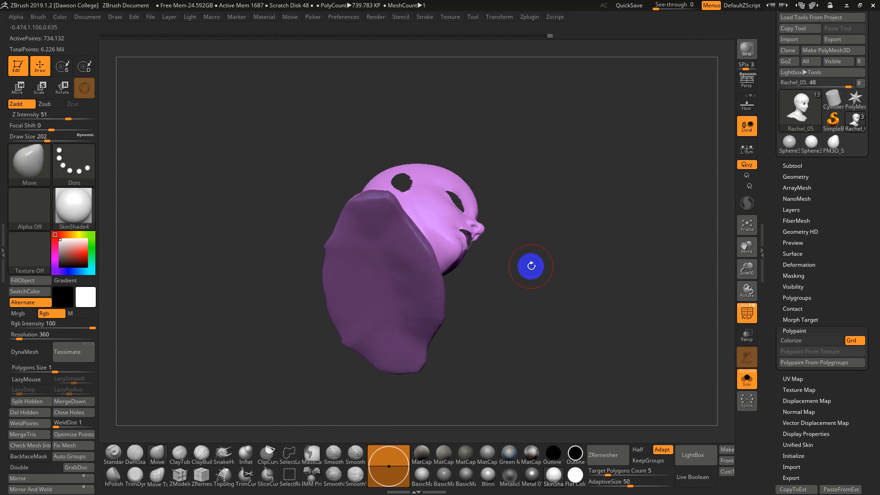
# - Check the front of the bust for mask spill and turn on BackfaceMask for the MaskPen brush
pyautogui.moveTo(530, 265)
pyautogui.mouseDown()
pyautogui.moveTo(544, 376)
pyautogui.moveTo(450, 301)
pyautogui.mouseUp()
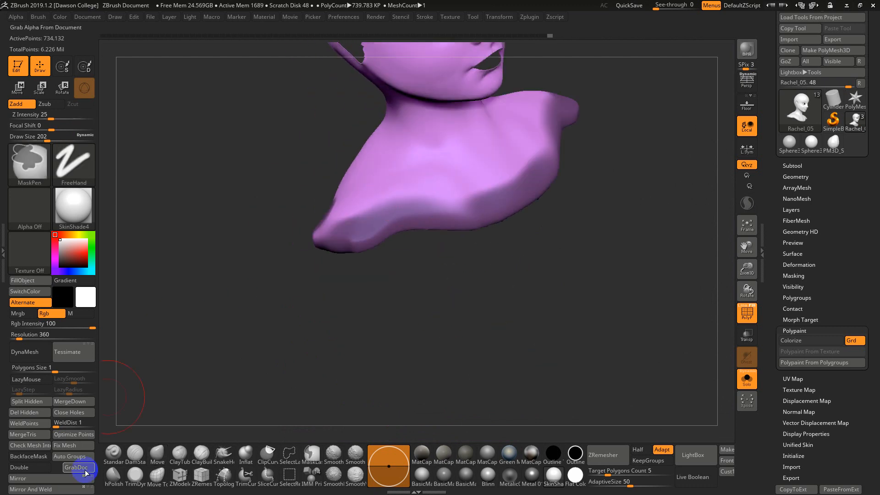
pyautogui.moveTo(371, 327); pyautogui.dragTo(414, 255)
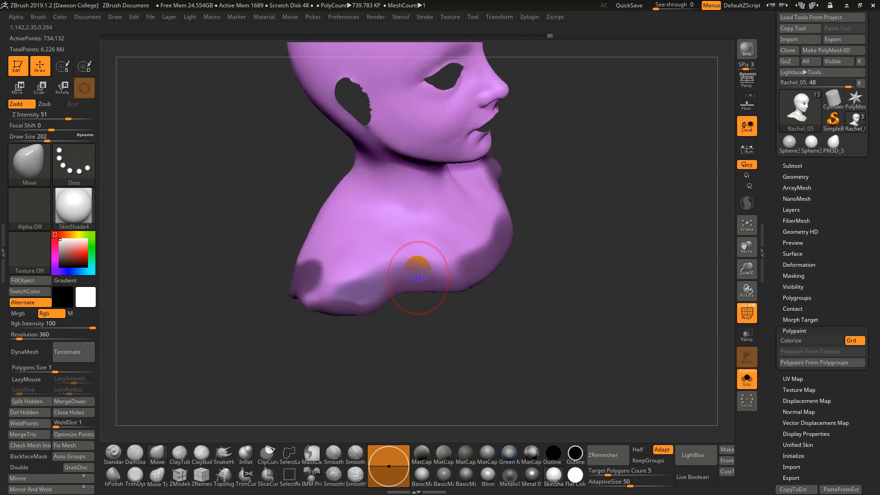
pyautogui.moveTo(442, 348)
pyautogui.mouseDown()
pyautogui.moveTo(440, 227)
pyautogui.moveTo(436, 298)
pyautogui.moveTo(488, 330)
pyautogui.moveTo(501, 315)
pyautogui.moveTo(438, 333)
pyautogui.mouseUp()
pyautogui.press('ctrl')
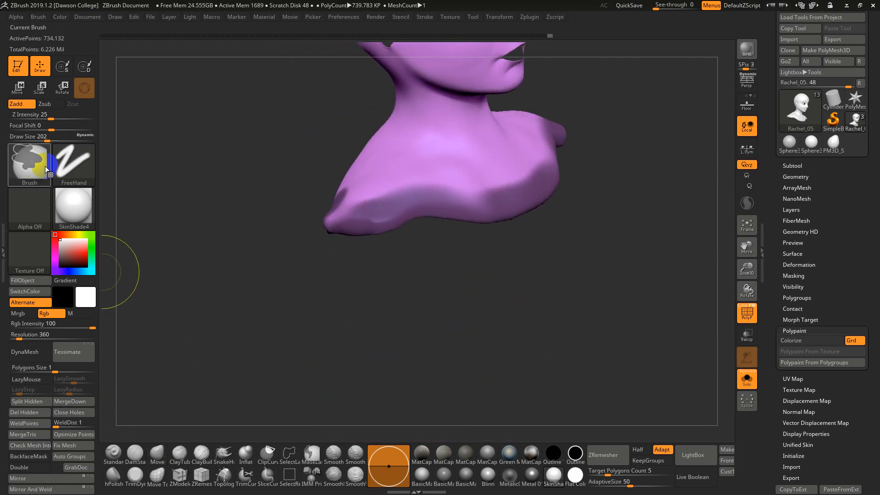
pyautogui.moveTo(38, 169)
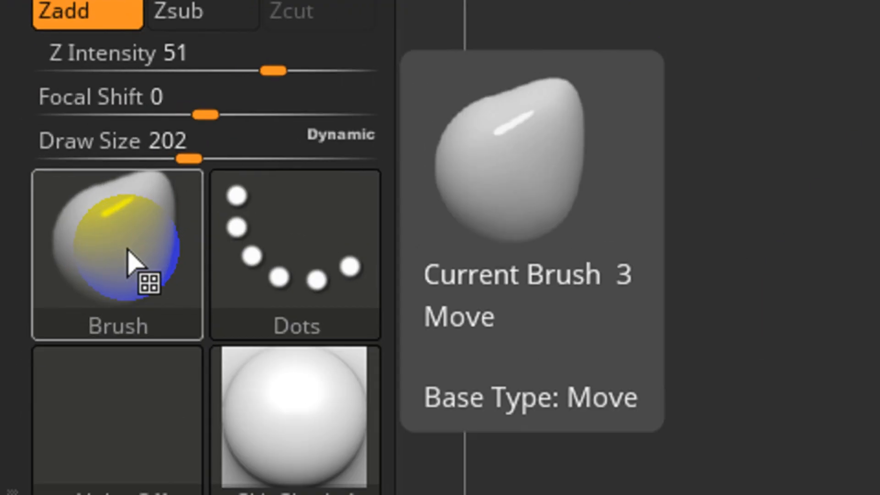
pyautogui.press('ctrl')
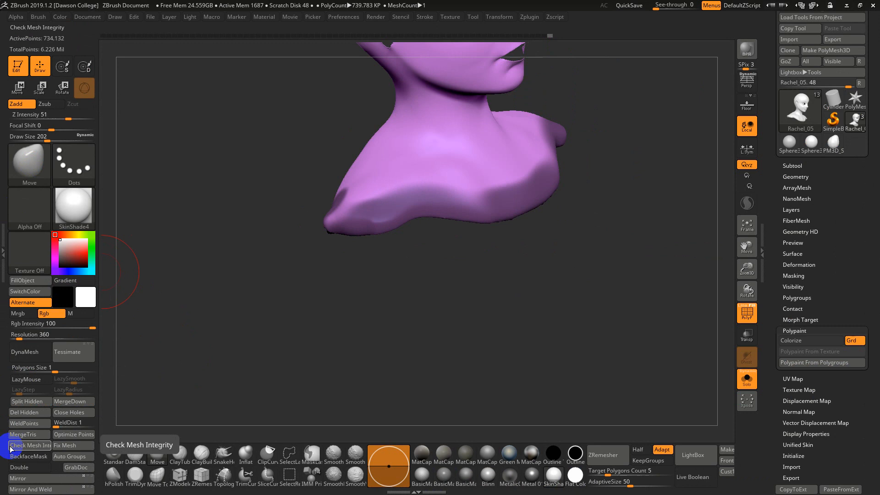
pyautogui.press('ctrl')
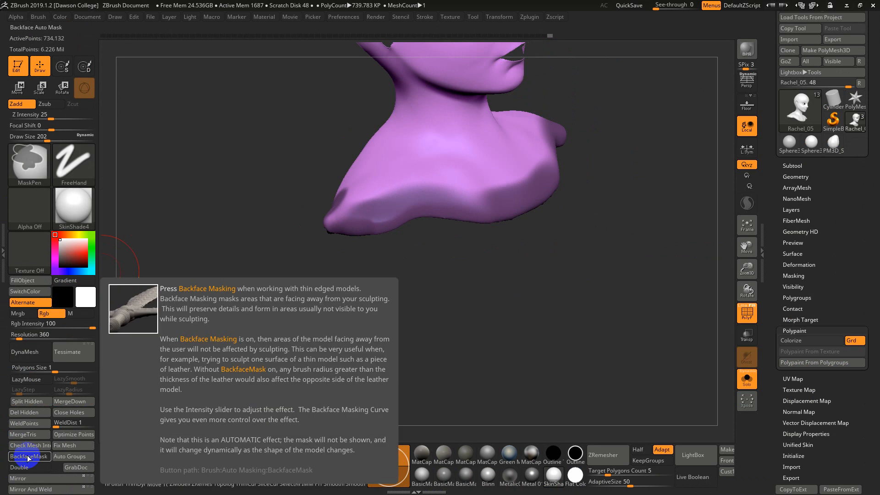
pyautogui.keyDown('ctrl'); pyautogui.click(28, 459); pyautogui.keyUp('ctrl')
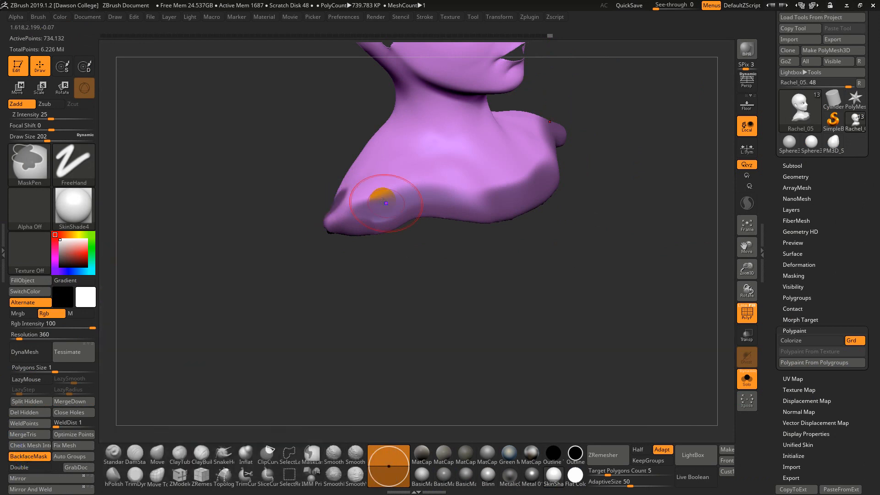
# - Clean the spilled mask off the shoulders, chest and back, and create a polygroup from the bust's masked underside
pyautogui.moveTo(420, 289); pyautogui.dragTo(419, 361)
pyautogui.press('super')
pyautogui.moveTo(525, 320); pyautogui.dragTo(508, 383)
pyautogui.press('ctrl')
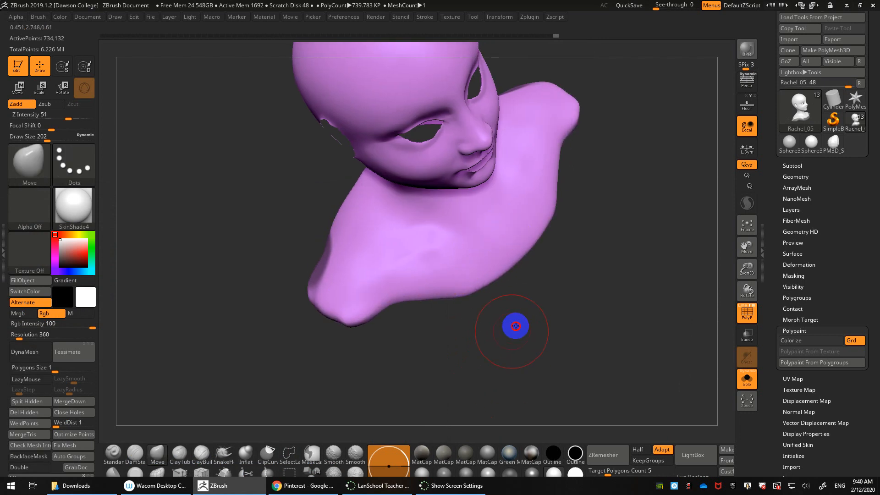
pyautogui.moveTo(515, 328)
pyautogui.mouseDown()
pyautogui.moveTo(526, 195)
pyautogui.moveTo(537, 321)
pyautogui.mouseUp()
pyautogui.press('ctrl')
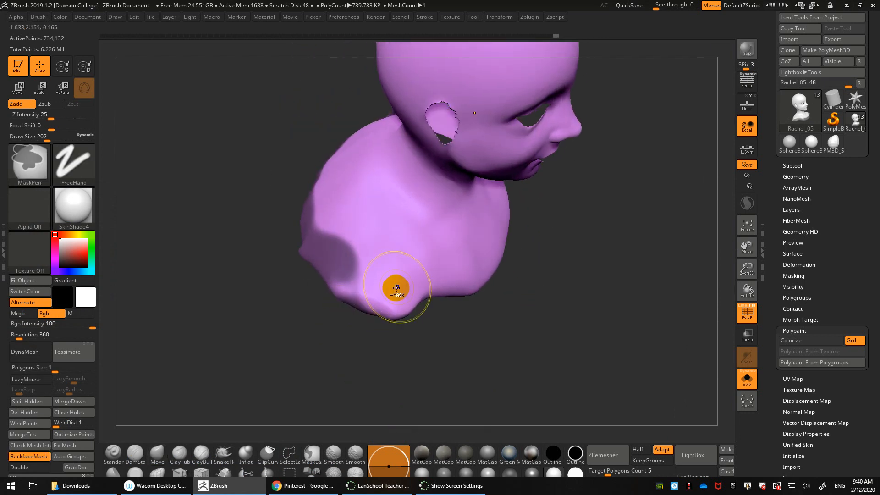
pyautogui.moveTo(235, 266)
pyautogui.mouseDown()
pyautogui.moveTo(261, 310)
pyautogui.moveTo(267, 352)
pyautogui.moveTo(309, 273)
pyautogui.mouseUp()
pyautogui.press('ctrl')
pyautogui.moveTo(236, 279)
pyautogui.mouseDown()
pyautogui.moveTo(268, 166)
pyautogui.moveTo(281, 210)
pyautogui.moveTo(641, 235)
pyautogui.moveTo(649, 322)
pyautogui.moveTo(650, 216)
pyautogui.moveTo(661, 307)
pyautogui.moveTo(647, 304)
pyautogui.moveTo(666, 323)
pyautogui.moveTo(626, 384)
pyautogui.moveTo(578, 380)
pyautogui.moveTo(584, 315)
pyautogui.moveTo(611, 356)
pyautogui.moveTo(567, 345)
pyautogui.mouseUp()
pyautogui.press('ctrl')
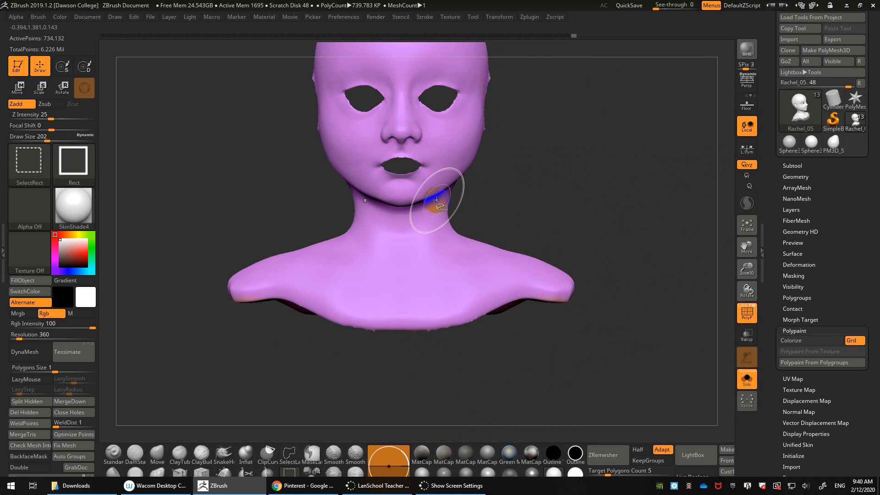
# - Hide the bust's underside polygroup, leaving only the head and bust surface visible
pyautogui.keyDown('ctrl'); pyautogui.keyDown('shift'); pyautogui.click(437, 200); pyautogui.keyUp('shift'); pyautogui.keyUp('ctrl')
pyautogui.keyDown('ctrl'); pyautogui.keyDown('shift'); pyautogui.click(518, 200); pyautogui.keyUp('shift'); pyautogui.keyUp('ctrl')
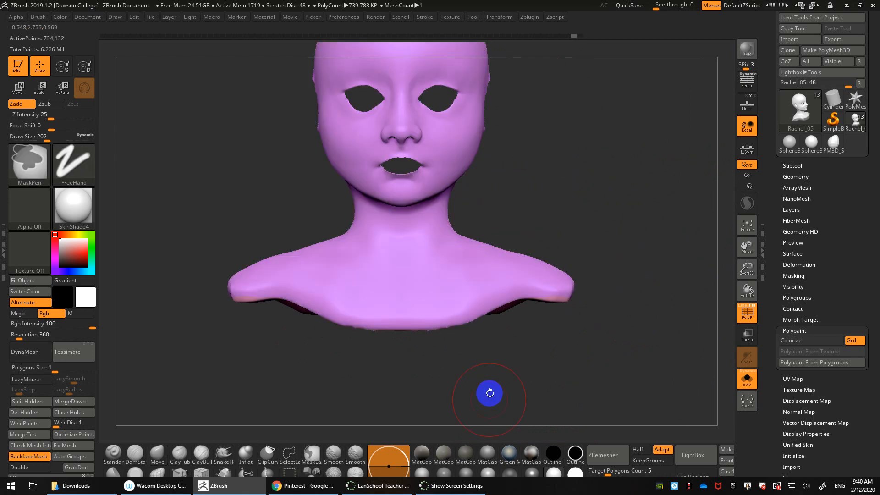
pyautogui.moveTo(489, 393); pyautogui.dragTo(482, 320)
pyautogui.keyDown('ctrl'); pyautogui.keyDown('shift'); pyautogui.click(477, 324); pyautogui.keyUp('shift'); pyautogui.keyUp('ctrl')
# - Set the Draw Size to 56 and mask a closed ring around the mouth opening
pyautogui.moveTo(594, 191); pyautogui.dragTo(575, 311)
pyautogui.press('s')
pyautogui.moveTo(597, 250)
pyautogui.keyDown('alt'); pyautogui.mouseDown()
pyautogui.moveTo(635, 355)
pyautogui.moveTo(629, 351)
pyautogui.mouseUp(); pyautogui.keyUp('alt')
pyautogui.press('s')
pyautogui.moveTo(602, 319); pyautogui.dragTo(625, 321)
pyautogui.press('s')
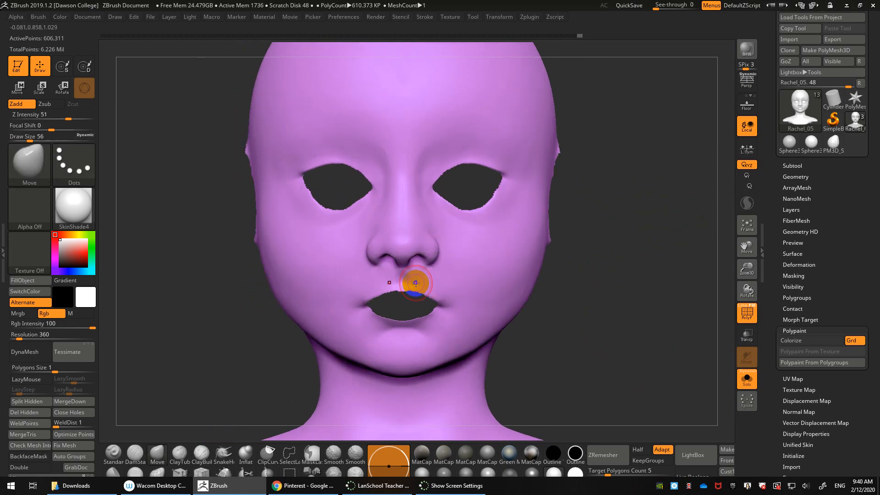
pyautogui.press('ctrl')
pyautogui.keyDown('ctrl'); pyautogui.moveTo(414, 283); pyautogui.dragTo(440, 314); pyautogui.keyUp('ctrl')
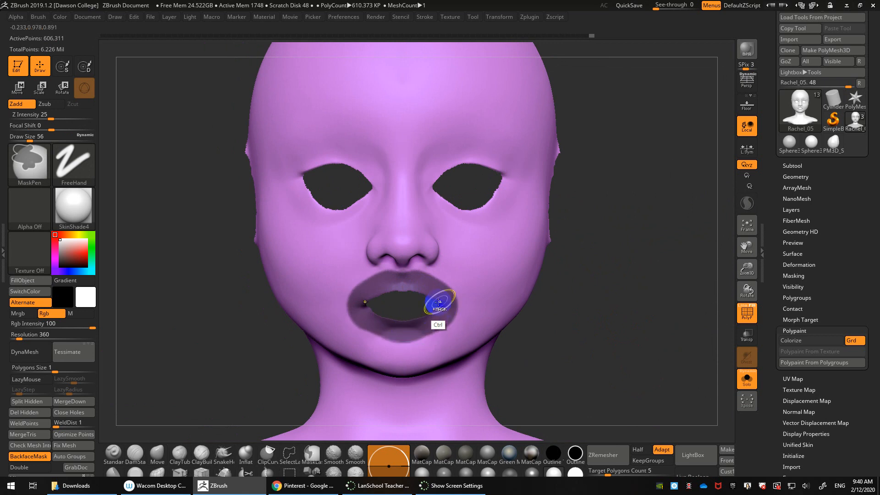
# - Even out the mouth ring's mask edge with Draw Size 27 and create a new polygroup from it
pyautogui.press('s')
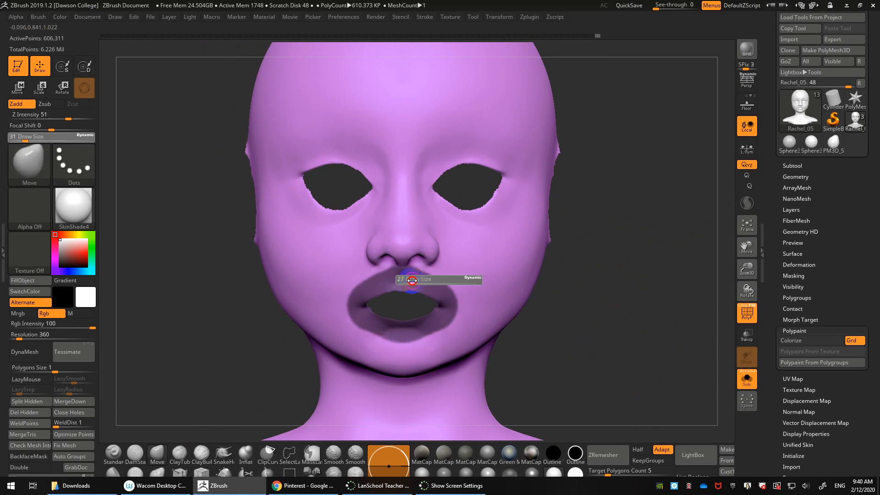
pyautogui.moveTo(415, 281)
pyautogui.mouseDown()
pyautogui.moveTo(430, 263)
pyautogui.moveTo(398, 260)
pyautogui.moveTo(422, 262)
pyautogui.mouseUp()
pyautogui.moveTo(435, 341)
pyautogui.keyDown('ctrl'); pyautogui.keyDown('alt'); pyautogui.mouseDown()
pyautogui.moveTo(409, 337)
pyautogui.moveTo(450, 324)
pyautogui.moveTo(417, 333)
pyautogui.moveTo(441, 326)
pyautogui.moveTo(417, 339)
pyautogui.moveTo(417, 348)
pyautogui.moveTo(440, 342)
pyautogui.mouseUp(); pyautogui.keyUp('alt'); pyautogui.keyUp('ctrl')
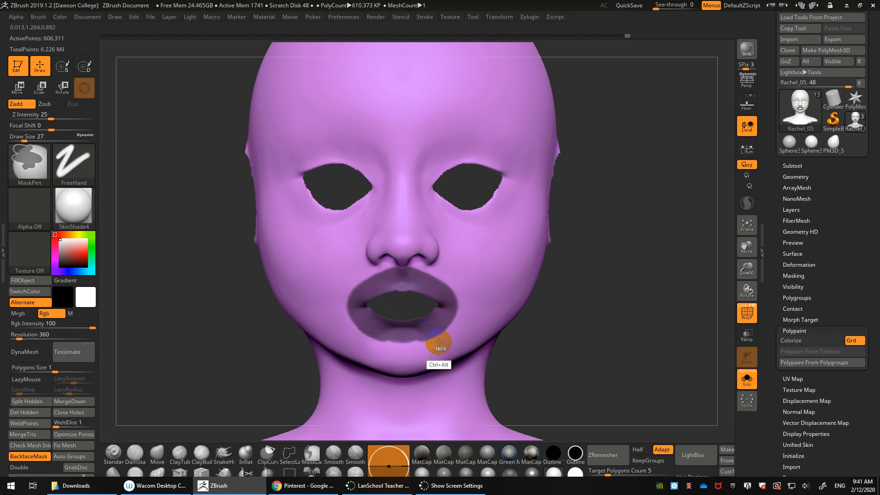
pyautogui.keyDown('ctrl'); pyautogui.click(452, 333); pyautogui.keyUp('ctrl')
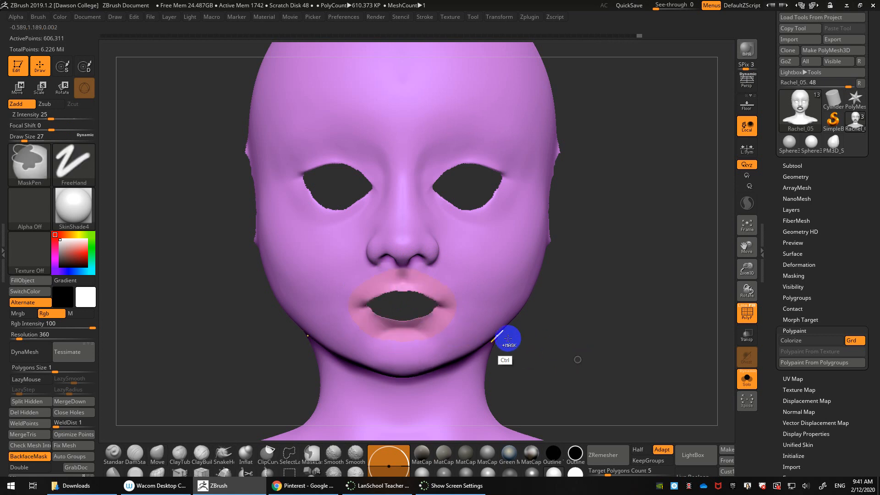
# - Hide the mouth ring polygroup and mask a closed ring around both eye openings with Draw Size 54
pyautogui.keyDown('ctrl'); pyautogui.keyDown('shift'); pyautogui.click(433, 318); pyautogui.keyUp('shift'); pyautogui.keyUp('ctrl')
pyautogui.keyDown('alt'); pyautogui.moveTo(581, 332); pyautogui.dragTo(570, 398); pyautogui.keyUp('alt')
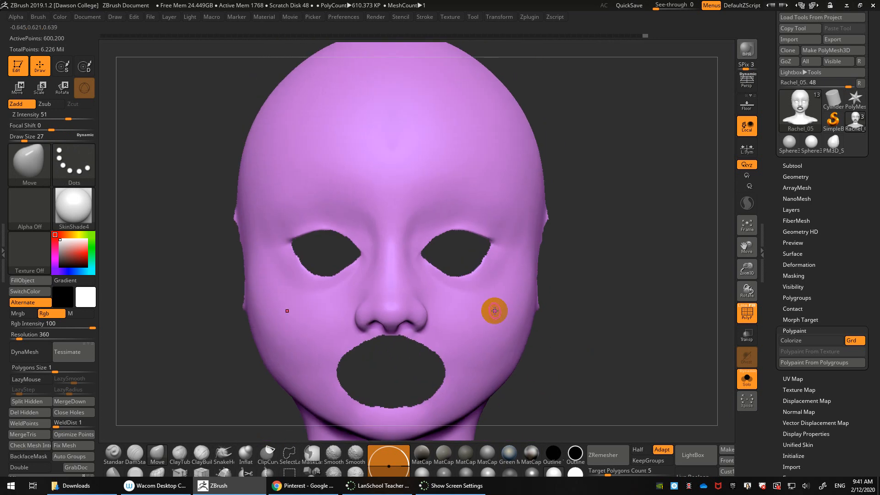
pyautogui.press('s')
pyautogui.moveTo(420, 245)
pyautogui.mouseDown()
pyautogui.moveTo(451, 280)
pyautogui.moveTo(480, 270)
pyautogui.mouseUp()
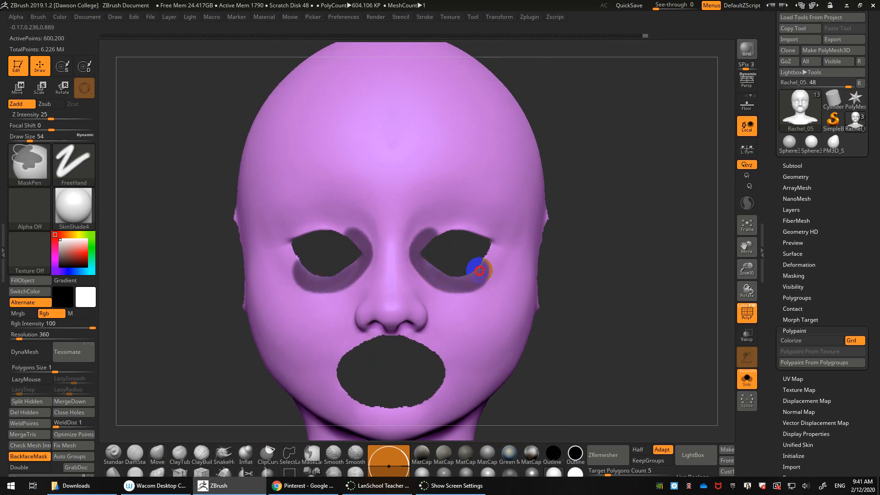
pyautogui.moveTo(487, 236)
pyautogui.keyDown('ctrl'); pyautogui.mouseDown()
pyautogui.moveTo(464, 224)
pyautogui.moveTo(438, 237)
pyautogui.mouseUp(); pyautogui.keyUp('ctrl')
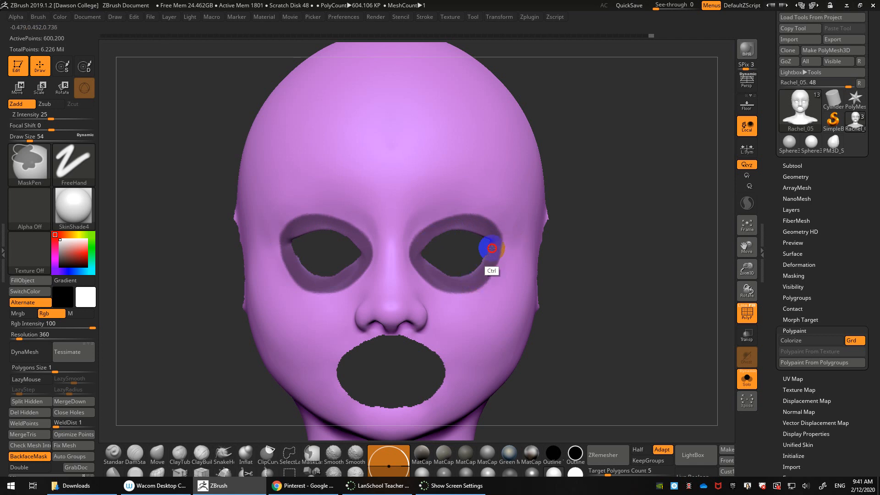
# - Trim the outer edges of the eye ring masks, finishing with Draw Size 27, and create a new polygroup from them
pyautogui.moveTo(508, 238)
pyautogui.keyDown('ctrl'); pyautogui.keyDown('alt'); pyautogui.mouseDown()
pyautogui.moveTo(509, 215)
pyautogui.moveTo(511, 281)
pyautogui.moveTo(476, 300)
pyautogui.mouseUp(); pyautogui.keyUp('alt'); pyautogui.keyUp('ctrl')
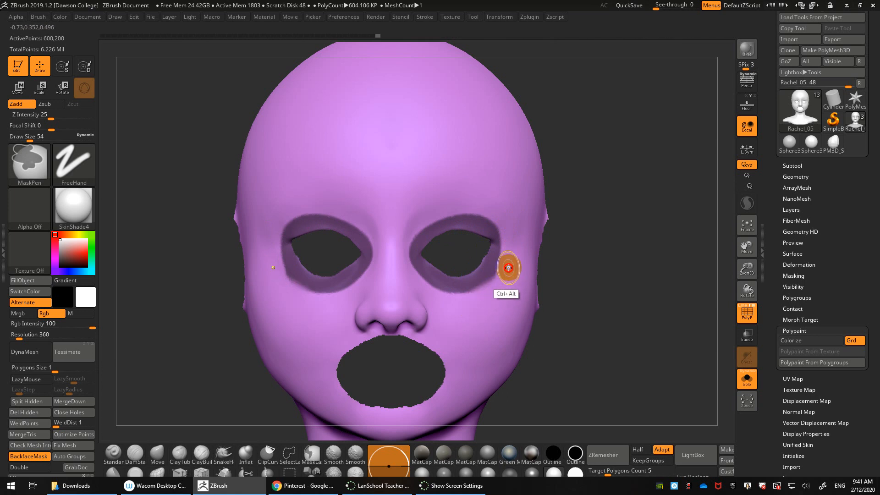
pyautogui.moveTo(508, 269)
pyautogui.keyDown('ctrl'); pyautogui.keyDown('alt'); pyautogui.mouseDown()
pyautogui.moveTo(496, 289)
pyautogui.moveTo(508, 277)
pyautogui.mouseUp(); pyautogui.keyUp('alt'); pyautogui.keyUp('ctrl')
pyautogui.press('s')
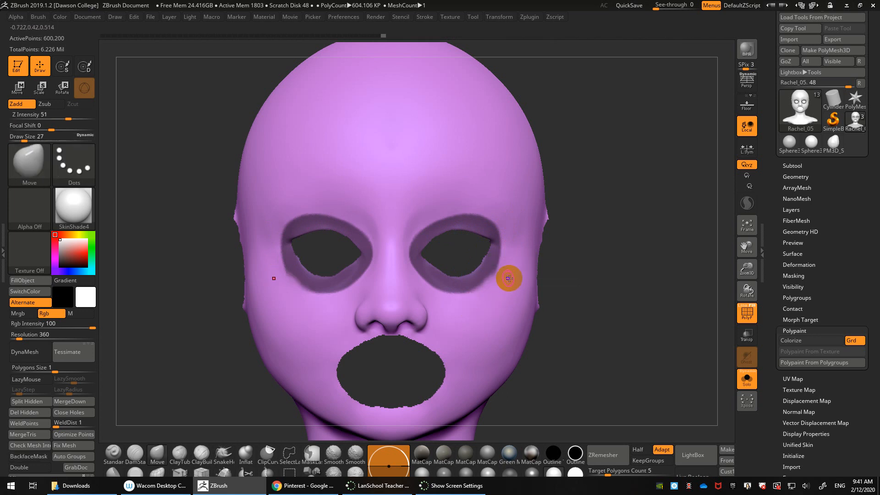
pyautogui.keyDown('ctrl'); pyautogui.keyDown('alt'); pyautogui.moveTo(458, 300); pyautogui.dragTo(493, 289); pyautogui.keyUp('alt'); pyautogui.keyUp('ctrl')
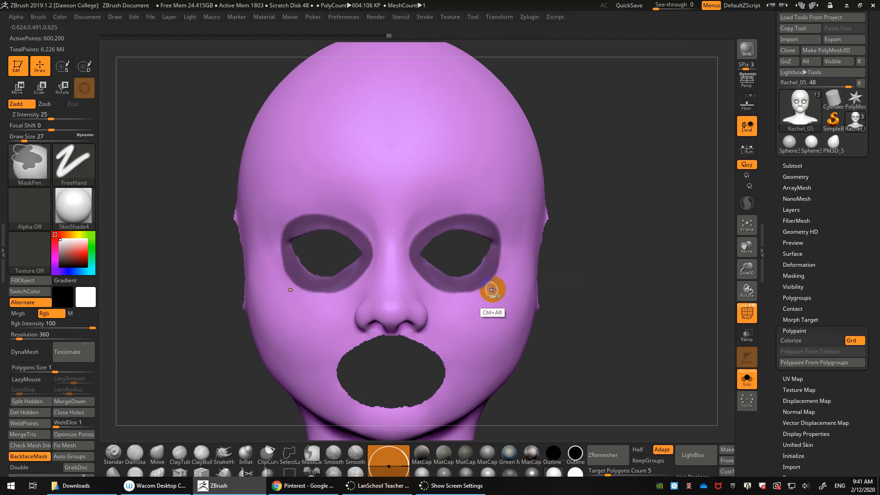
pyautogui.hotkey('ctrl', 'w')
pyautogui.moveTo(572, 292); pyautogui.dragTo(583, 299)
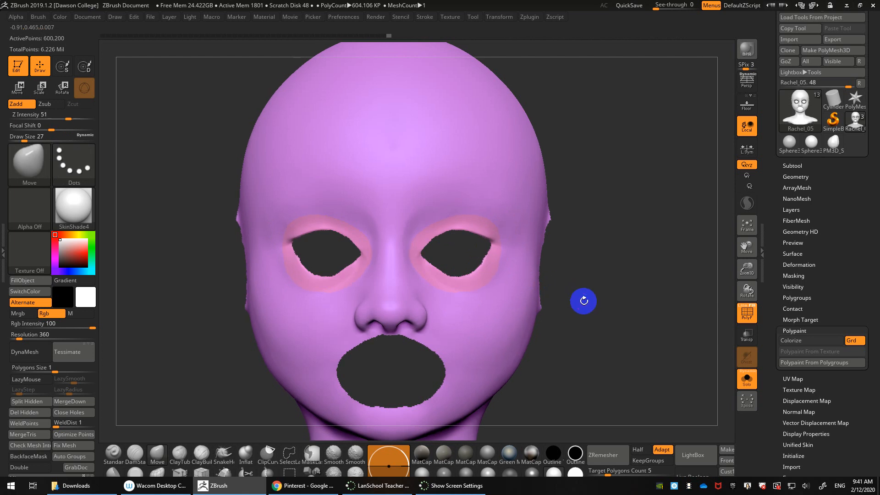
# - Hide the eye ring polygroup and mask a wider band around both eyes and across the nose bridge, using Draw Size 56
pyautogui.keyDown('ctrl'); pyautogui.keyDown('shift'); pyautogui.click(478, 270); pyautogui.keyUp('shift'); pyautogui.keyUp('ctrl')
pyautogui.moveTo(478, 272)
pyautogui.mouseDown()
pyautogui.moveTo(590, 303)
pyautogui.moveTo(571, 300)
pyautogui.moveTo(583, 301)
pyautogui.mouseUp()
pyautogui.press('s')
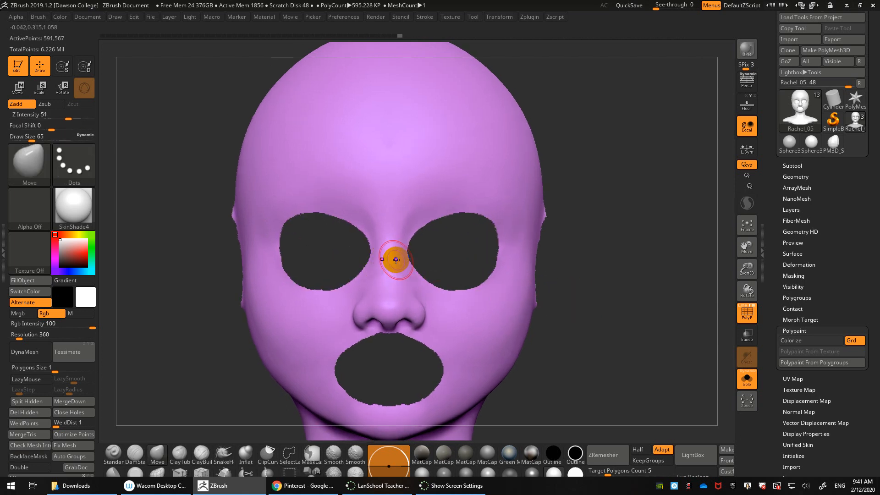
pyautogui.press('s')
pyautogui.moveTo(394, 262)
pyautogui.mouseDown()
pyautogui.moveTo(391, 247)
pyautogui.moveTo(422, 281)
pyautogui.moveTo(458, 285)
pyautogui.moveTo(417, 282)
pyautogui.moveTo(484, 295)
pyautogui.mouseUp()
pyautogui.press('s')
pyautogui.moveTo(495, 250)
pyautogui.keyDown('ctrl'); pyautogui.mouseDown()
pyautogui.moveTo(407, 249)
pyautogui.moveTo(400, 223)
pyautogui.moveTo(482, 202)
pyautogui.moveTo(499, 236)
pyautogui.moveTo(482, 283)
pyautogui.moveTo(495, 254)
pyautogui.moveTo(405, 271)
pyautogui.moveTo(458, 289)
pyautogui.moveTo(501, 240)
pyautogui.moveTo(494, 212)
pyautogui.moveTo(491, 282)
pyautogui.moveTo(482, 291)
pyautogui.mouseUp(); pyautogui.keyUp('ctrl')
pyautogui.keyDown('ctrl'); pyautogui.moveTo(418, 210); pyautogui.dragTo(404, 212); pyautogui.keyUp('ctrl')
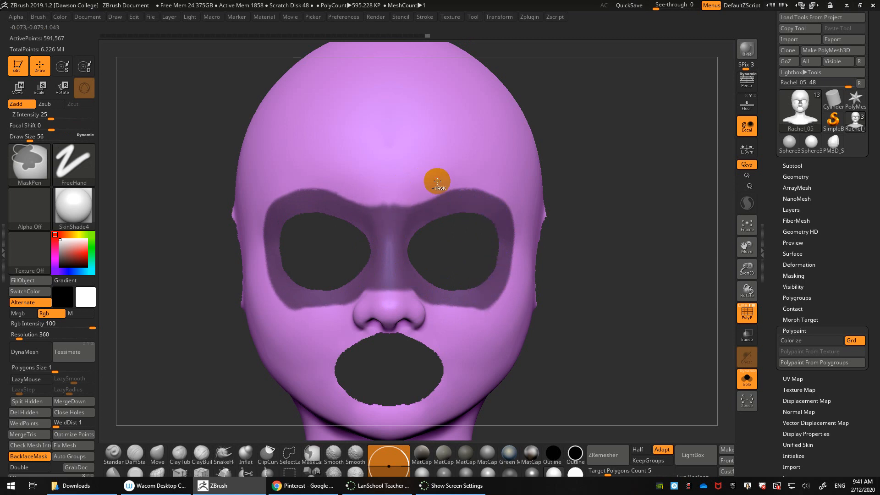
# - Refine the lower edge of the band mask around the nose with Draw Size 29
pyautogui.moveTo(635, 289); pyautogui.dragTo(568, 281)
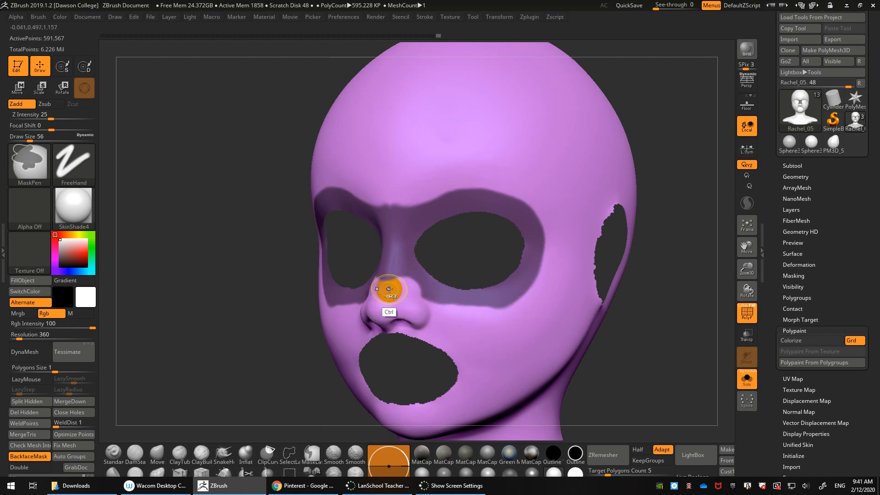
pyautogui.press('s')
pyautogui.click(406, 270)
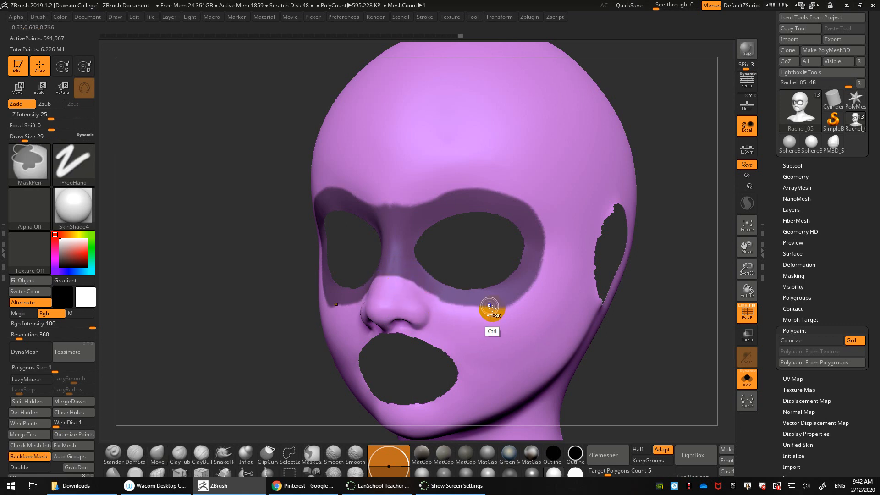
# - Try to extend the band mask further down the cheeks below both eyes with Draw Size 59
pyautogui.press('s')
pyautogui.press('ctrl')
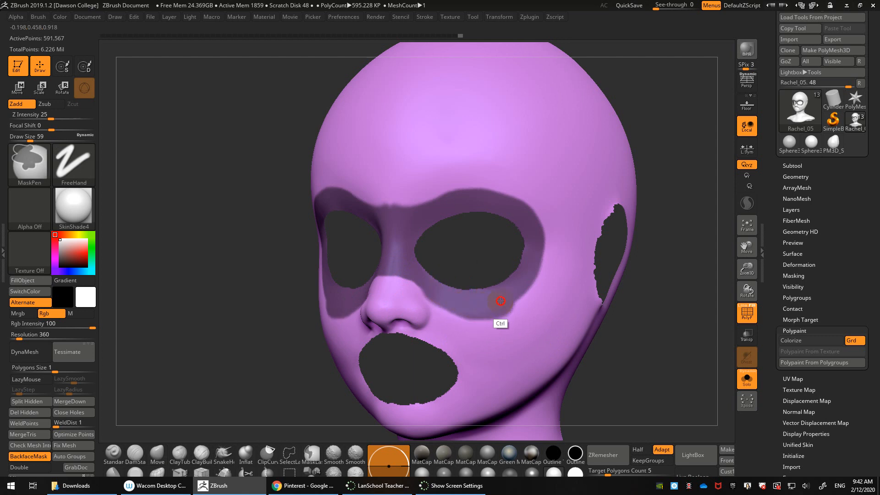
pyautogui.press('alt')
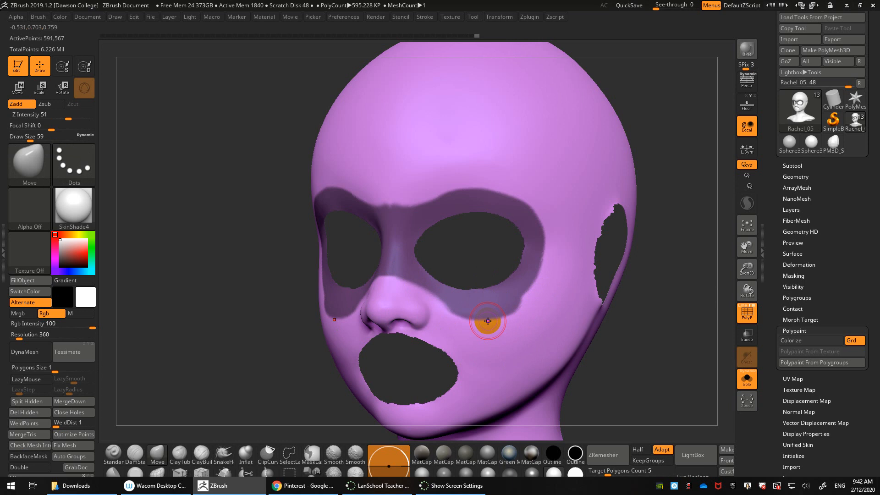
pyautogui.press('ctrl')
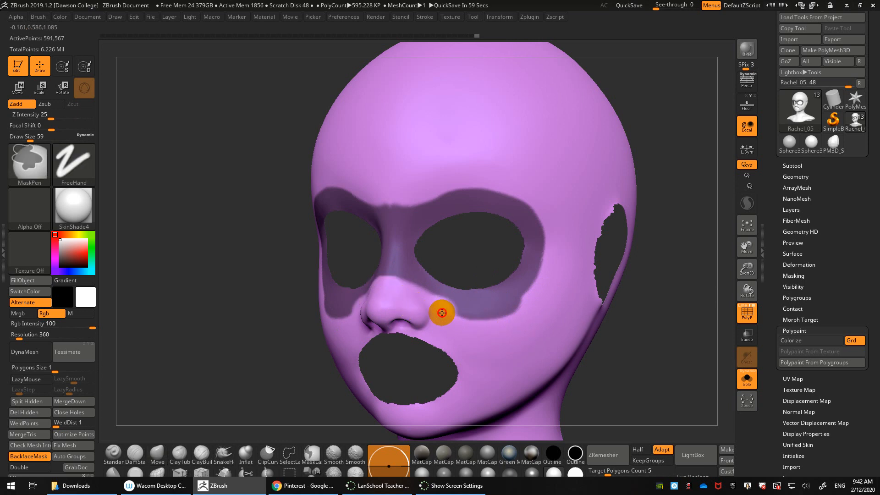
pyautogui.moveTo(442, 313)
pyautogui.keyDown('ctrl'); pyautogui.keyDown('alt'); pyautogui.mouseDown()
pyautogui.moveTo(414, 305)
pyautogui.moveTo(502, 321)
pyautogui.moveTo(556, 281)
pyautogui.mouseUp(); pyautogui.keyUp('alt'); pyautogui.keyUp('ctrl')
# - Smooth the upper edge of the band mask between the eyebrows with Draw Size 35
pyautogui.moveTo(615, 271); pyautogui.dragTo(674, 319)
pyautogui.press('s')
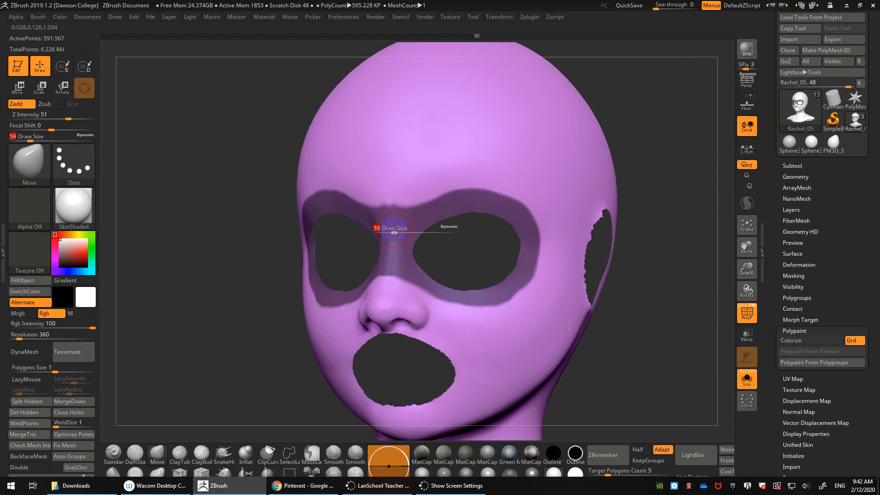
pyautogui.press('ctrl')
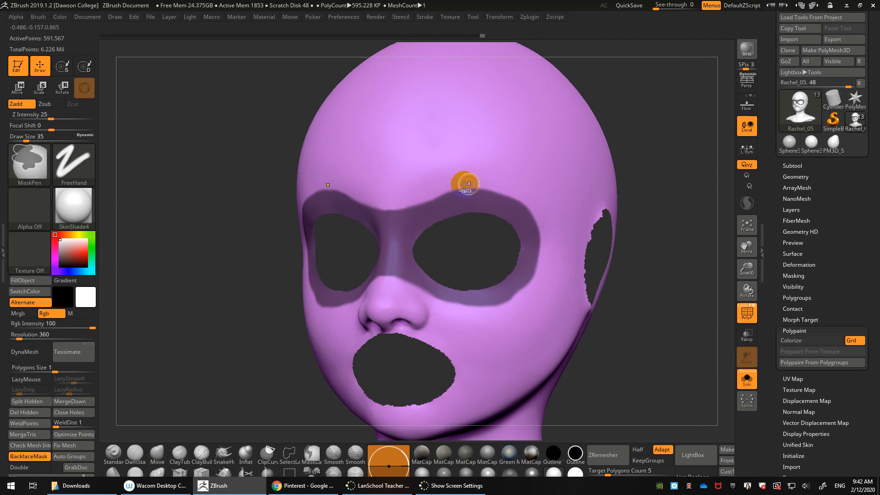
# - Create a new polygroup from the masked band around the eyes and unhide the whole model
pyautogui.moveTo(639, 211); pyautogui.dragTo(684, 212)
pyautogui.hotkey('ctrl', 'w')
pyautogui.moveTo(581, 225)
pyautogui.mouseDown()
pyautogui.moveTo(589, 207)
pyautogui.moveTo(617, 275)
pyautogui.mouseUp()
pyautogui.keyDown('ctrl'); pyautogui.keyDown('shift'); pyautogui.click(612, 289); pyautogui.keyUp('shift'); pyautogui.keyUp('ctrl')
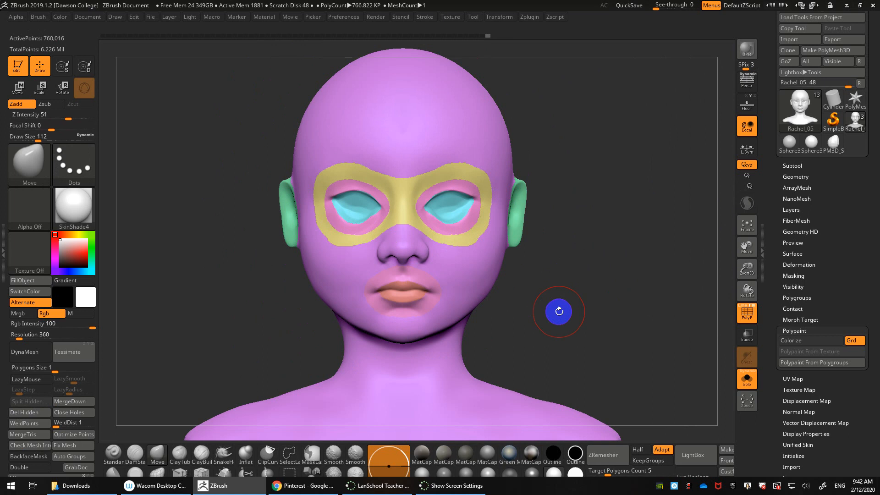
# - Show the wireframe lines over the polygroups on the head and set the Draw Size to 51
pyautogui.click(747, 312)
pyautogui.moveTo(590, 308)
pyautogui.mouseDown()
pyautogui.moveTo(601, 257)
pyautogui.moveTo(608, 301)
pyautogui.moveTo(614, 278)
pyautogui.moveTo(607, 277)
pyautogui.mouseUp()
pyautogui.press('s')
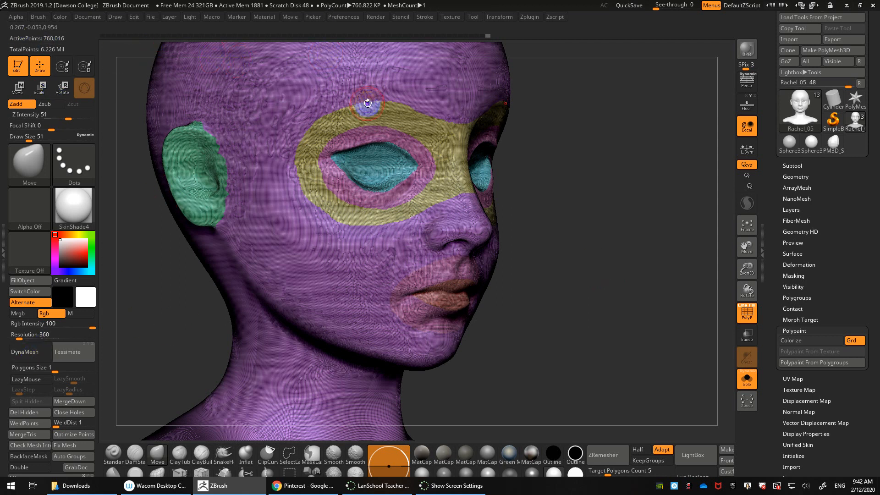
pyautogui.click(801, 176)
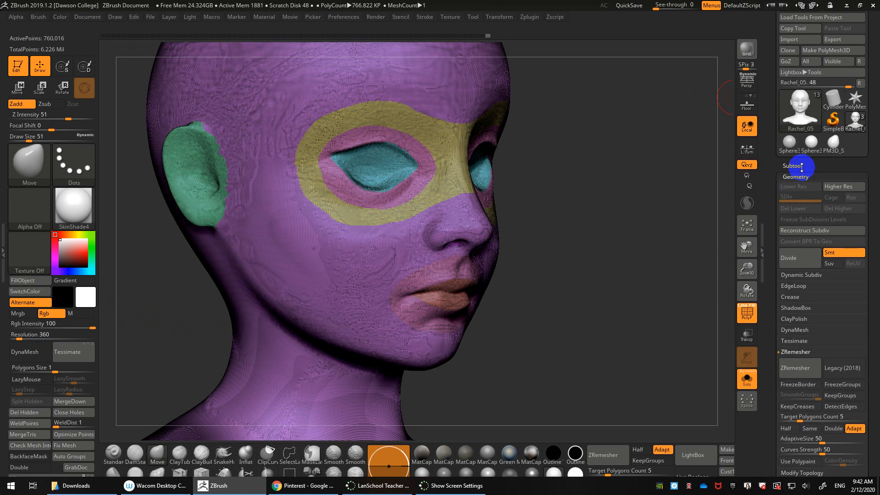
pyautogui.click(789, 177)
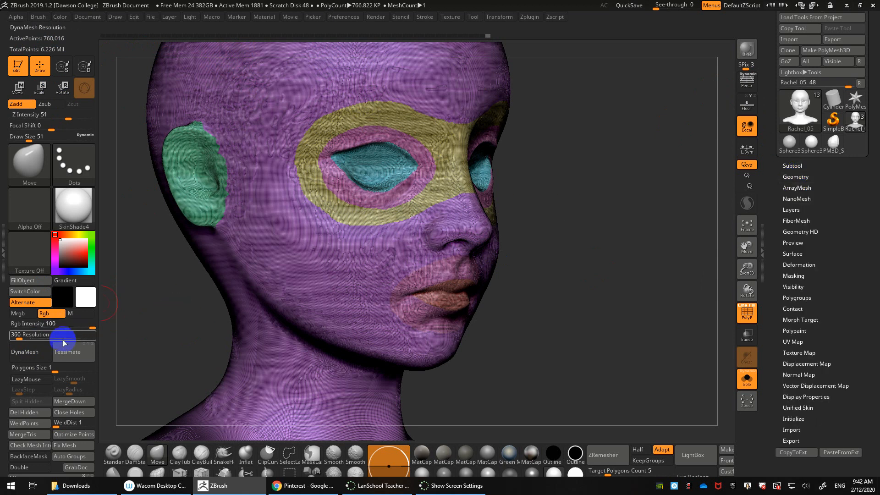
# - Try to DynaMesh the head at a resolution of 104
pyautogui.click(15, 339)
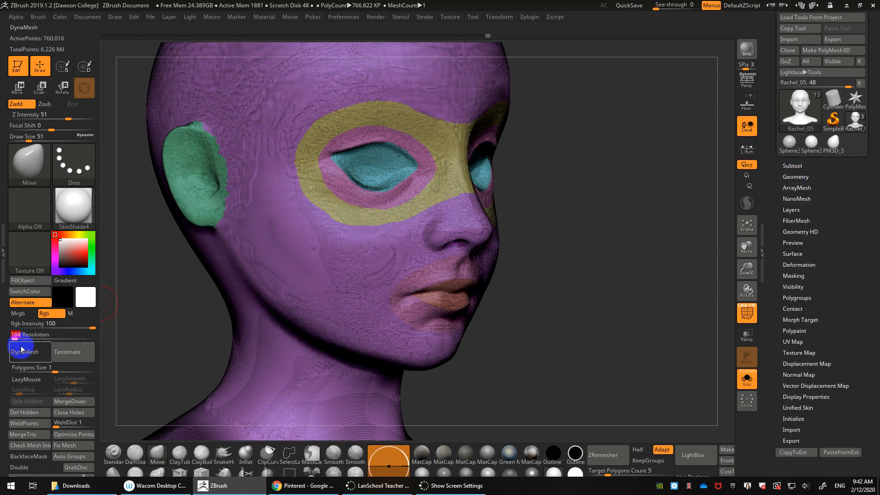
pyautogui.click(25, 352)
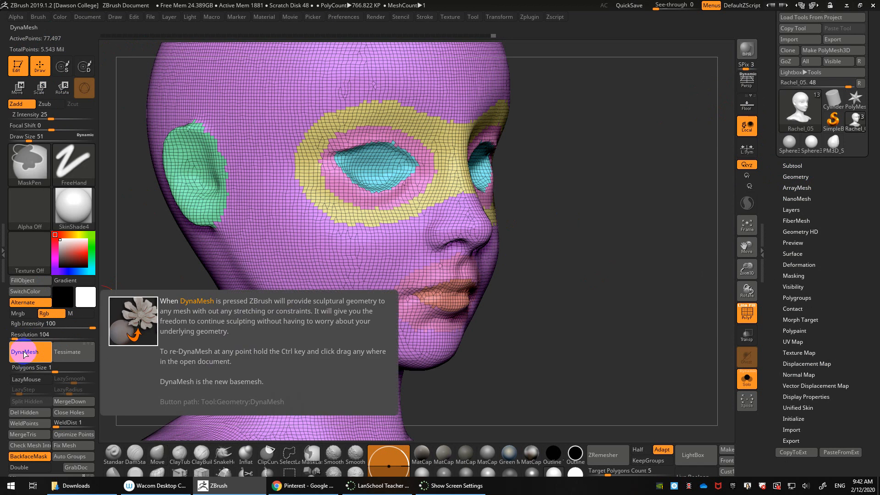
pyautogui.hotkey('ctrl', 'z')
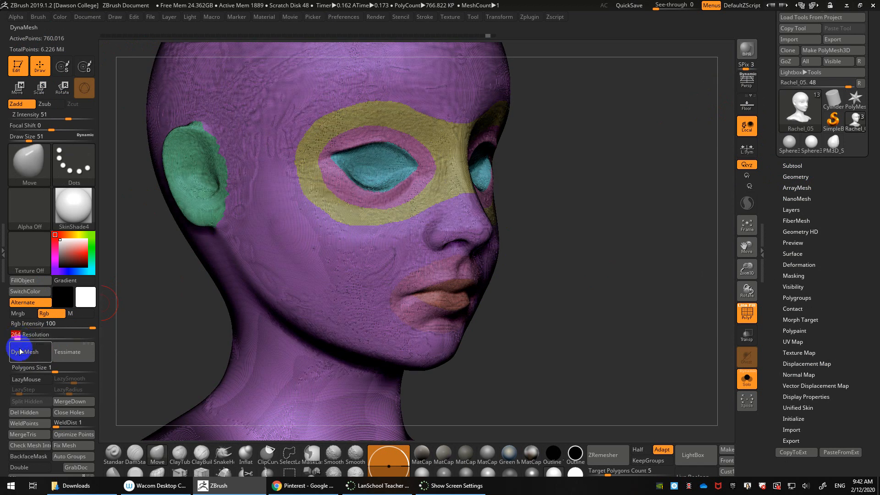
# - DynaMesh the head at a resolution of 264
pyautogui.click(21, 352)
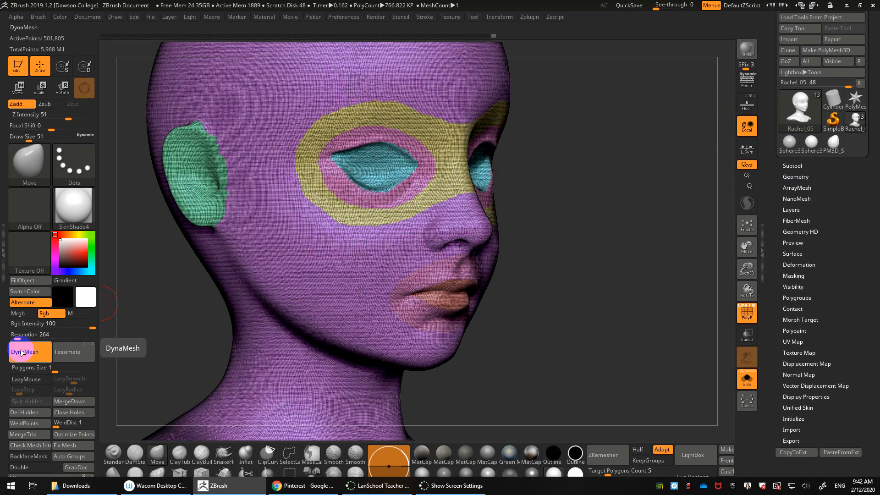
pyautogui.moveTo(577, 308)
pyautogui.mouseDown()
pyautogui.moveTo(568, 306)
pyautogui.moveTo(611, 304)
pyautogui.moveTo(602, 290)
pyautogui.moveTo(611, 301)
pyautogui.mouseUp()
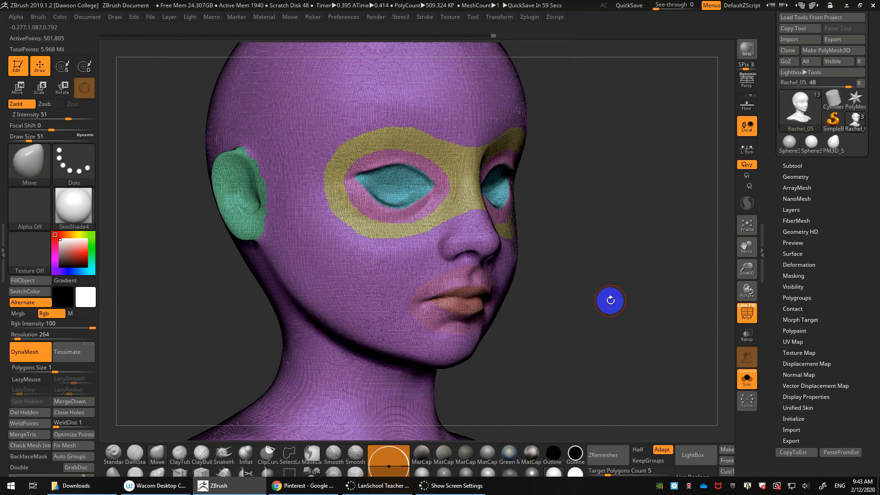
# - Configure ZRemesher to keep the polygroups and turn off its adaptive density
pyautogui.click(796, 175)
pyautogui.scroll(-5, 772, 269)
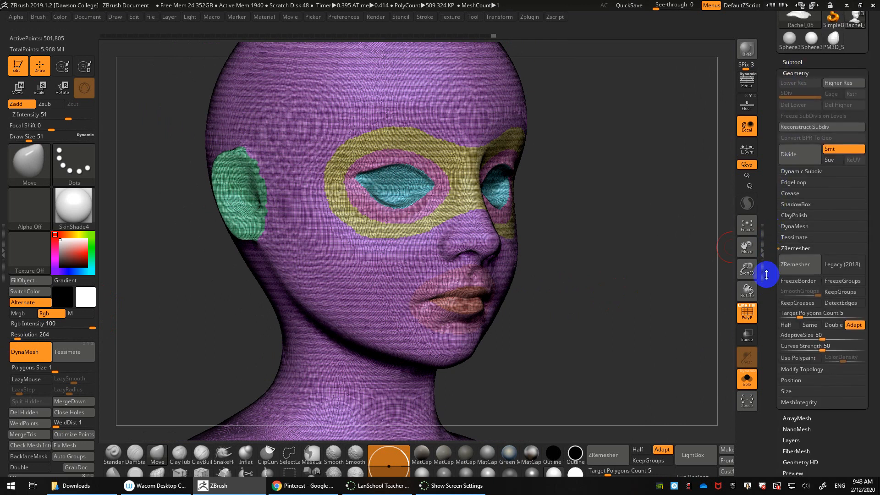
pyautogui.scroll(-1, 767, 275)
pyautogui.click(797, 263)
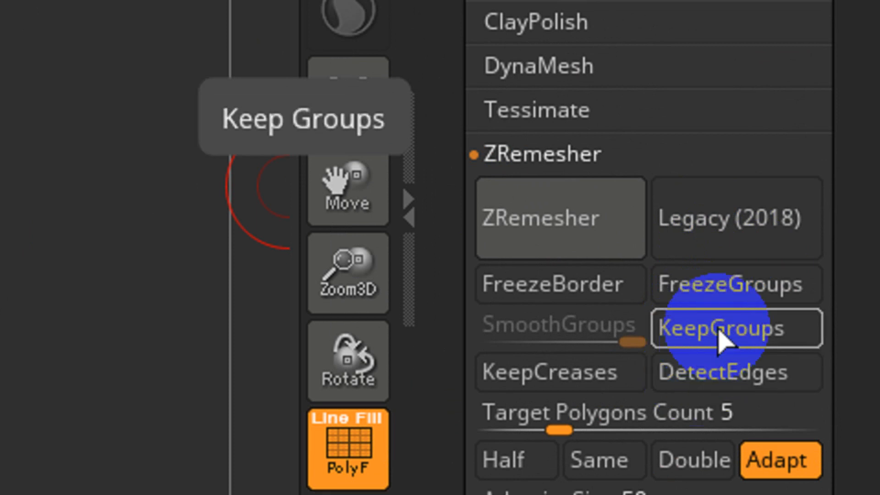
pyautogui.click(713, 332)
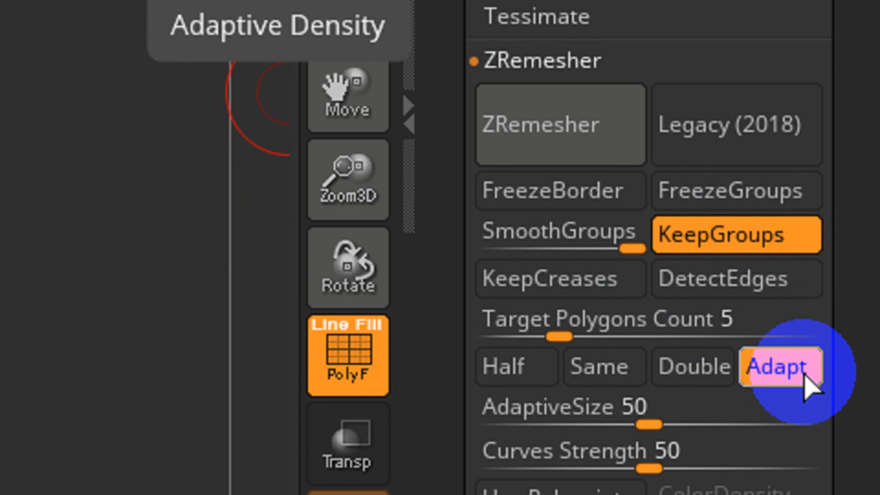
pyautogui.click(808, 382)
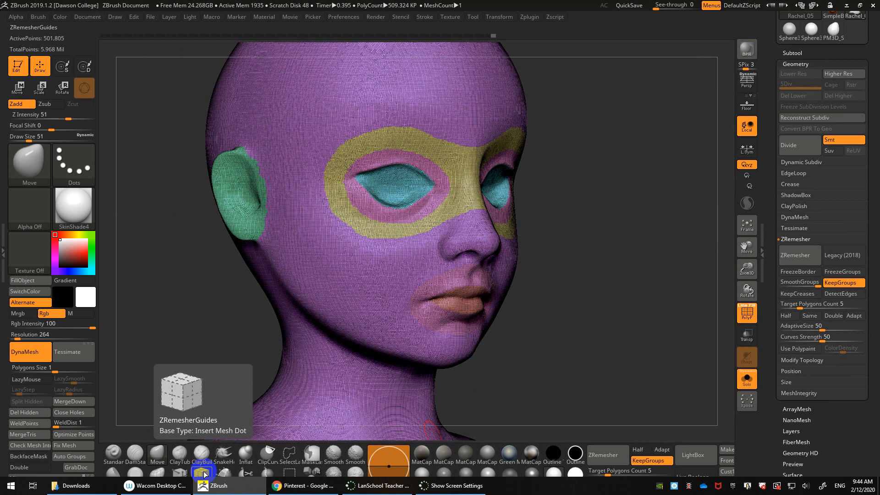
# - Draw a ZRemesher guide curve from the lips past the corner of the mouth onto the cheek
pyautogui.click(204, 474)
pyautogui.moveTo(523, 309)
pyautogui.keyDown('shift'); pyautogui.mouseDown()
pyautogui.moveTo(566, 318)
pyautogui.moveTo(596, 367)
pyautogui.mouseUp(); pyautogui.keyUp('shift')
pyautogui.keyDown('alt'); pyautogui.moveTo(237, 376); pyautogui.dragTo(227, 295); pyautogui.keyUp('alt')
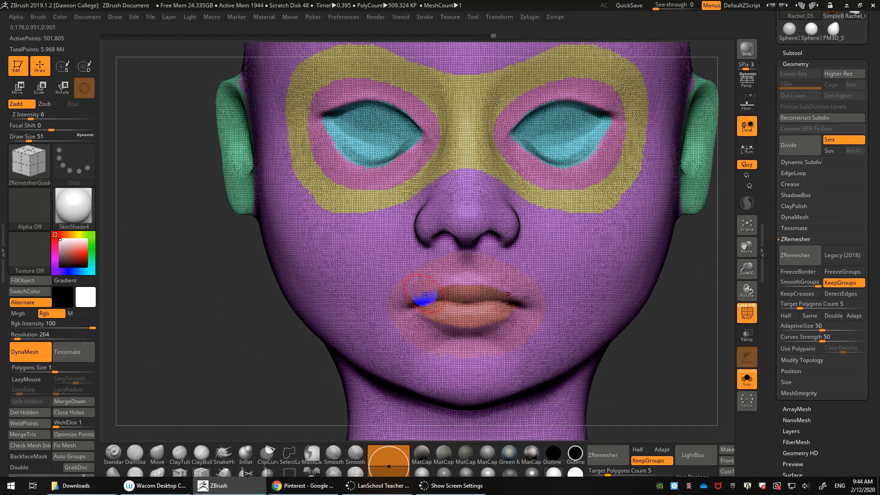
pyautogui.press('s')
pyautogui.moveTo(444, 299)
pyautogui.mouseDown()
pyautogui.moveTo(392, 308)
pyautogui.moveTo(352, 299)
pyautogui.mouseUp()
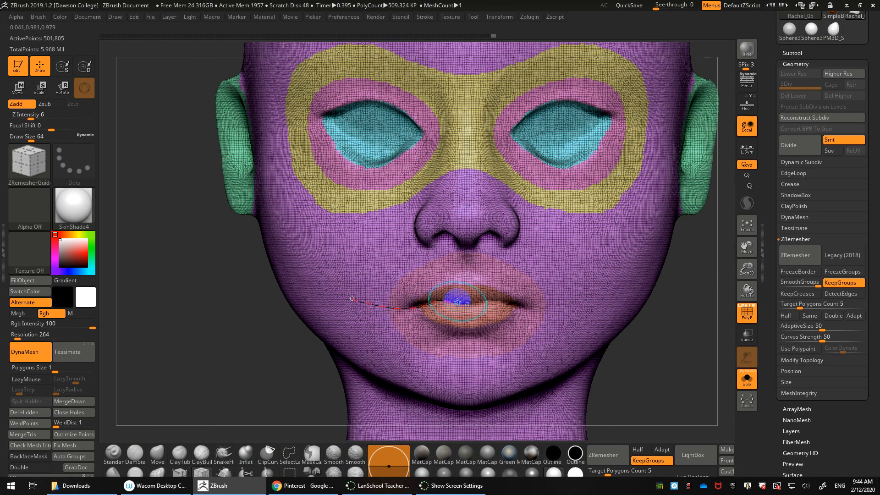
# - Set the ZRemesher group border smoothing to 1 and the target polygon count to 10
pyautogui.click(798, 323)
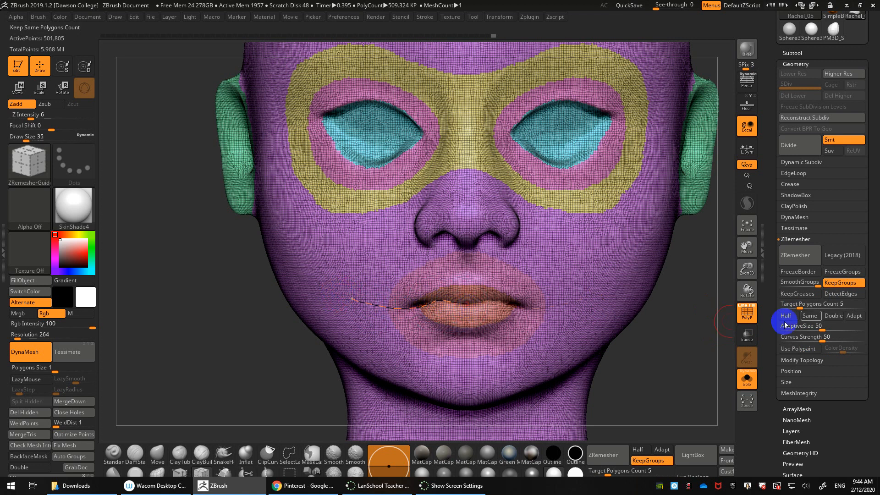
pyautogui.click(802, 337)
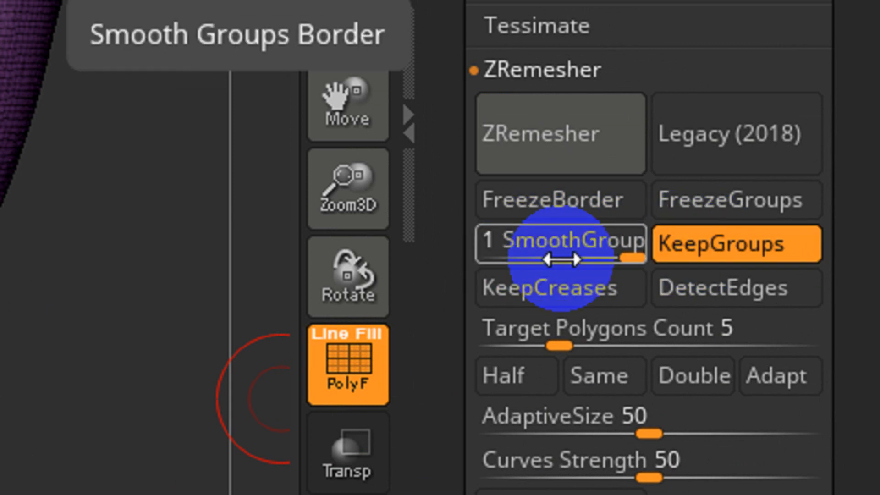
pyautogui.moveTo(628, 257); pyautogui.dragTo(729, 256)
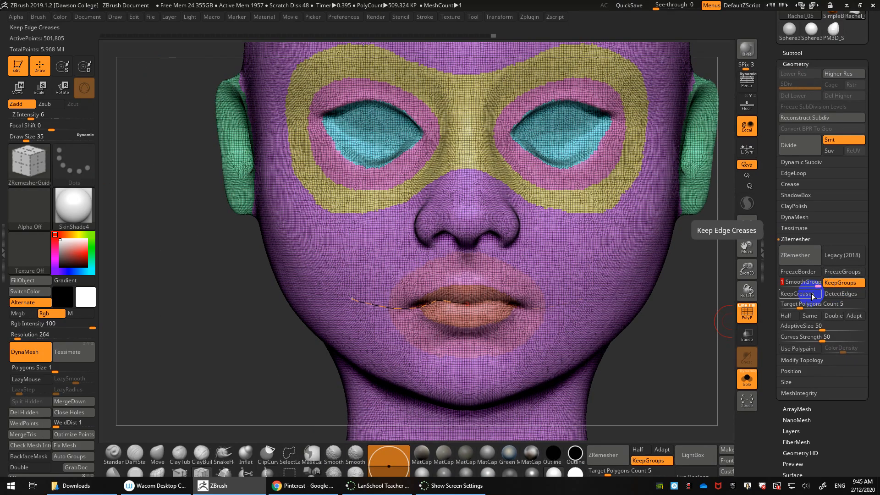
pyautogui.click(799, 305)
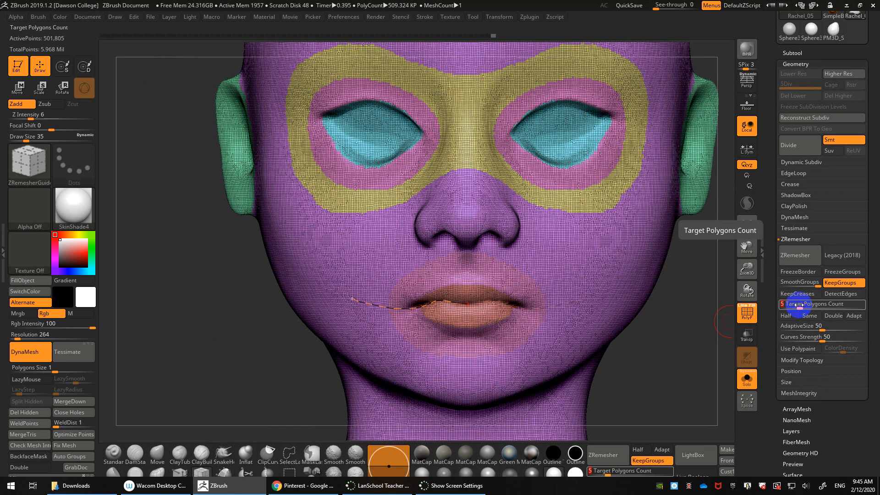
pyautogui.write('10')
pyautogui.press('Return')
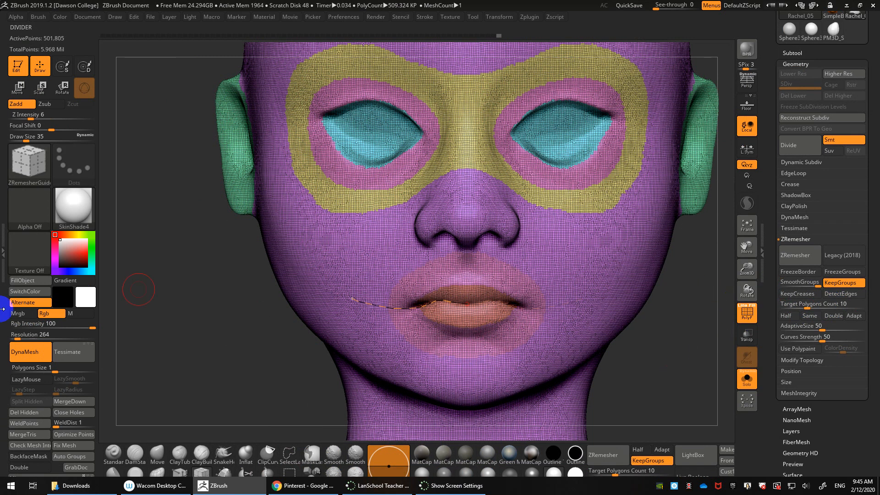
# - Turn off DynaMesh and ZRemesh the head with a target polygon count of 10, keeping its groups
pyautogui.click(46, 358)
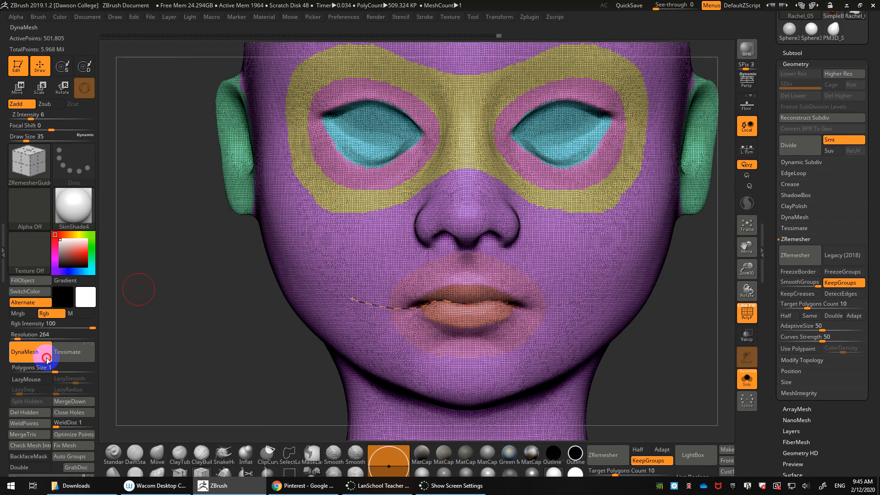
pyautogui.click(811, 264)
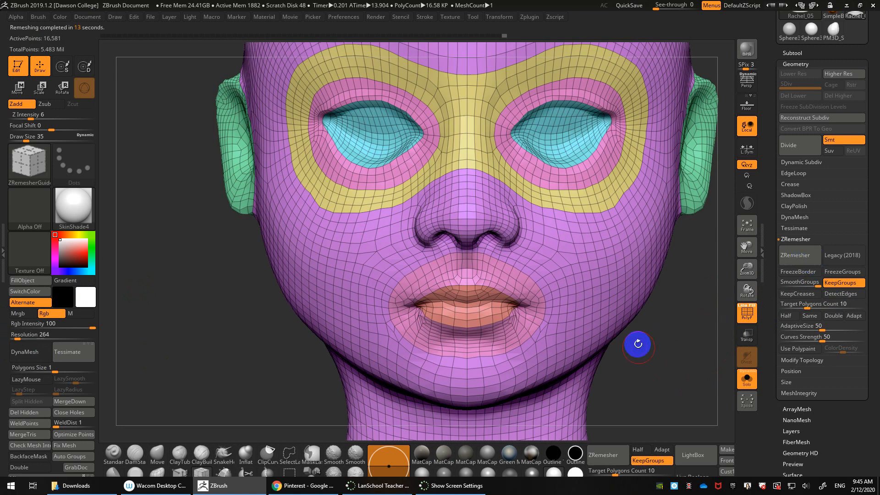
pyautogui.moveTo(659, 353); pyautogui.dragTo(679, 359)
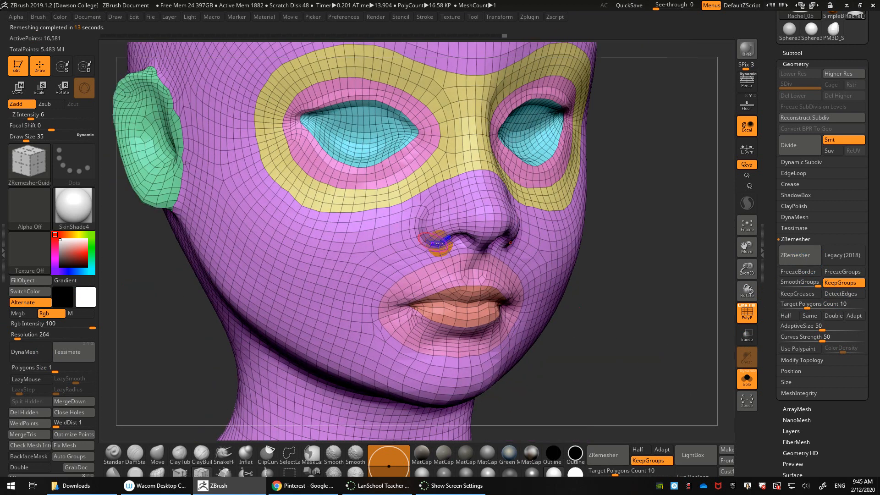
pyautogui.moveTo(628, 338); pyautogui.dragTo(434, 228)
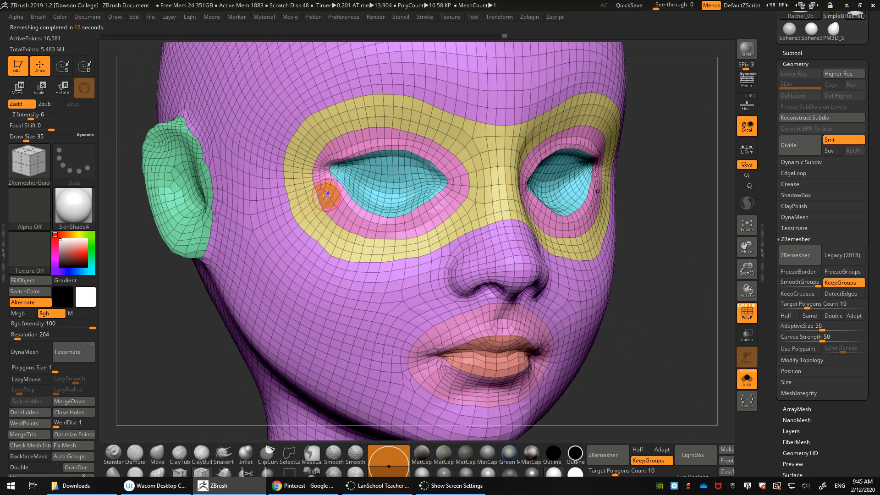
pyautogui.moveTo(664, 356); pyautogui.dragTo(684, 357)
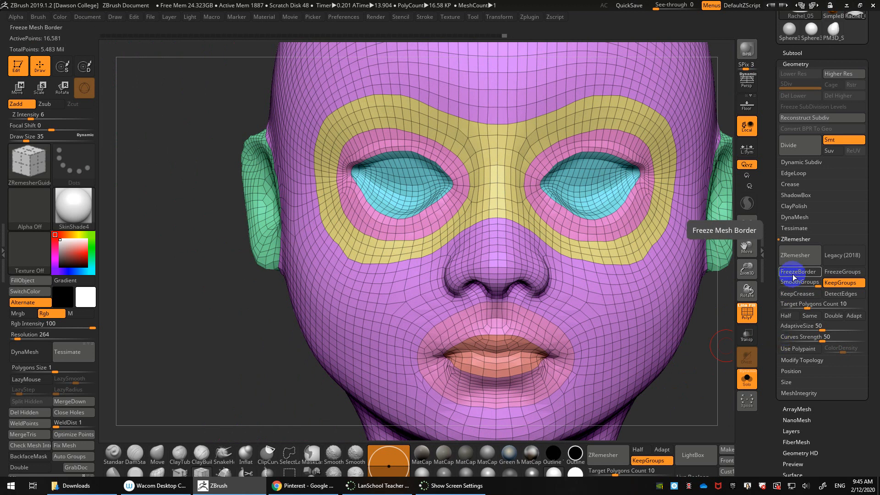
# - Try to ZRemesh the head a second time with a target polygon count of 7.70237
pyautogui.click(806, 260)
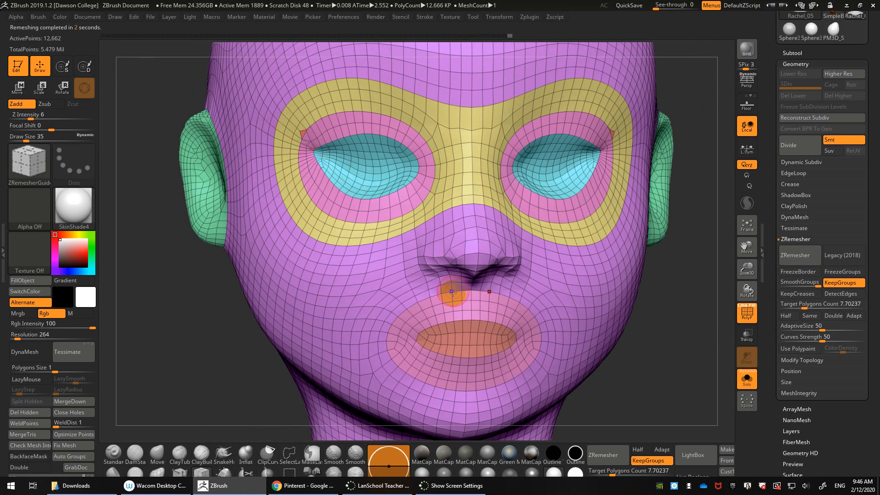
pyautogui.moveTo(601, 388)
pyautogui.mouseDown()
pyautogui.moveTo(660, 379)
pyautogui.moveTo(635, 360)
pyautogui.moveTo(654, 359)
pyautogui.moveTo(664, 348)
pyautogui.moveTo(617, 269)
pyautogui.moveTo(621, 199)
pyautogui.moveTo(620, 216)
pyautogui.mouseUp()
pyautogui.hotkey('ctrl', 'z')
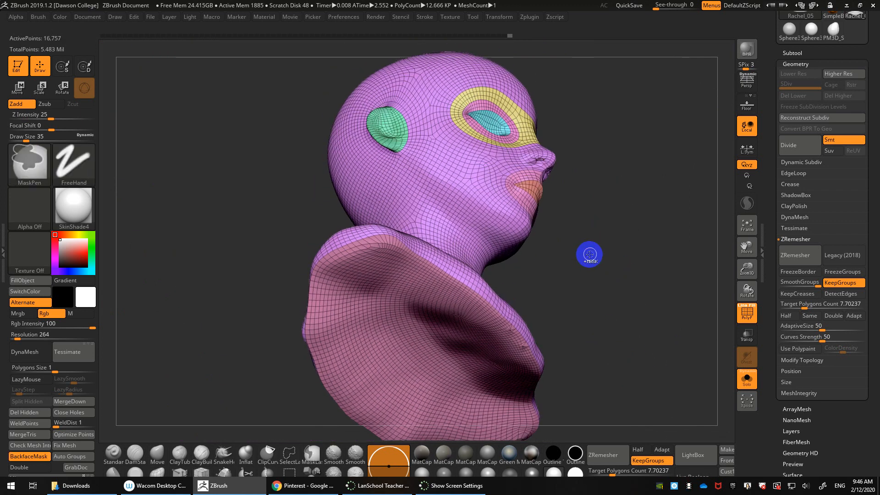
# - Hide the polygroup on the underside of the bust and delete the hidden geometry
pyautogui.press('s')
pyautogui.moveTo(594, 255); pyautogui.dragTo(591, 279)
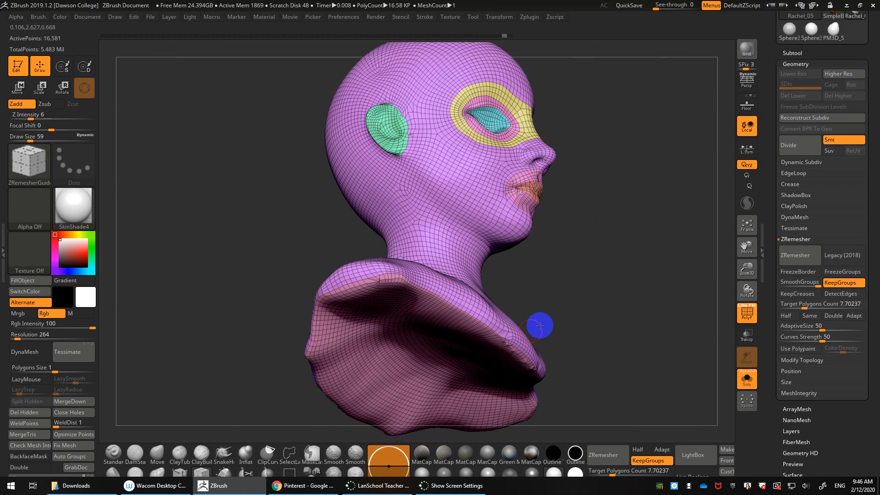
pyautogui.hotkey('ctrl', 'shift')
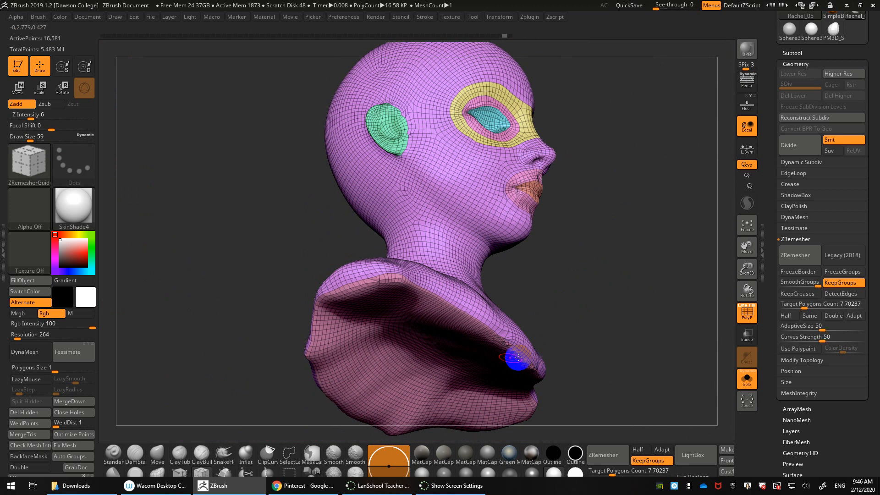
pyautogui.keyDown('ctrl'); pyautogui.keyDown('shift'); pyautogui.click(422, 319); pyautogui.keyUp('shift'); pyautogui.keyUp('ctrl')
pyautogui.keyDown('ctrl'); pyautogui.keyDown('shift'); pyautogui.click(422, 319); pyautogui.keyUp('shift'); pyautogui.keyUp('ctrl')
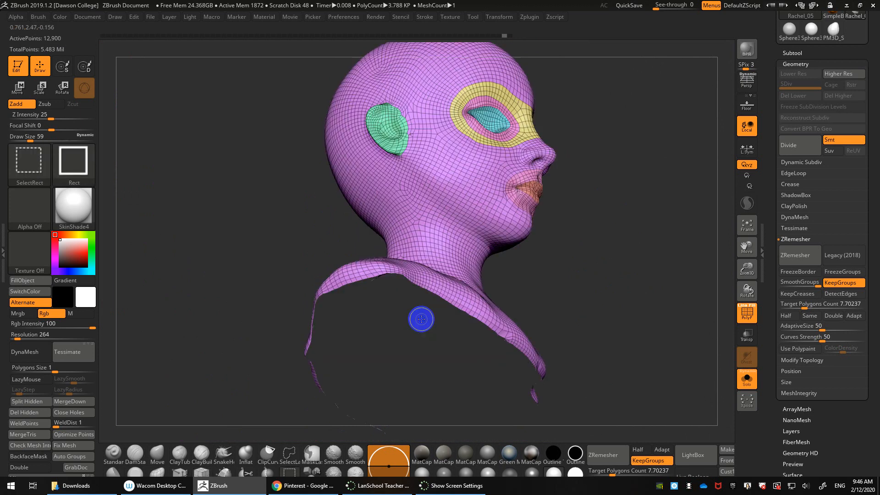
pyautogui.click(25, 412)
pyautogui.moveTo(575, 292); pyautogui.dragTo(580, 322)
pyautogui.press('f')
pyautogui.moveTo(638, 199); pyautogui.dragTo(570, 310)
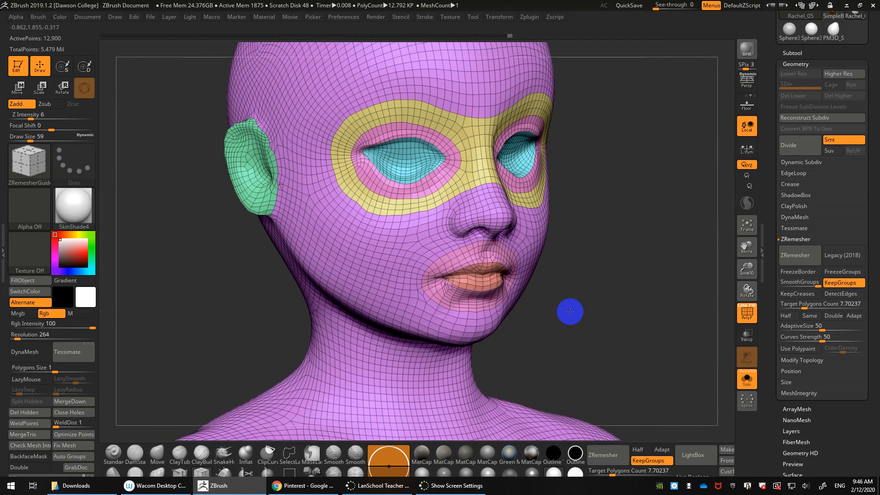
# - Set the Draw Size to 77
pyautogui.keyDown('alt'); pyautogui.moveTo(647, 300); pyautogui.dragTo(653, 271); pyautogui.keyUp('alt')
pyautogui.press('s')
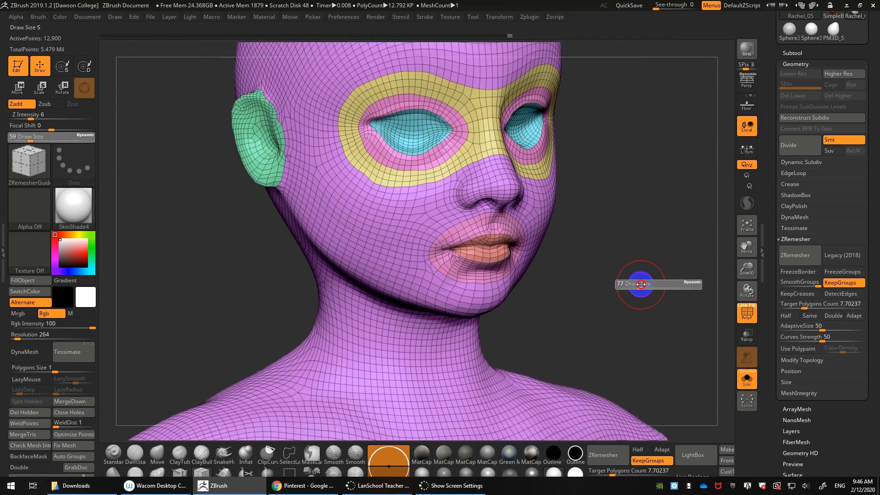
pyautogui.click(641, 285)
pyautogui.moveTo(624, 313)
pyautogui.keyDown('alt'); pyautogui.mouseDown()
pyautogui.moveTo(640, 291)
pyautogui.moveTo(647, 321)
pyautogui.mouseUp(); pyautogui.keyUp('alt')
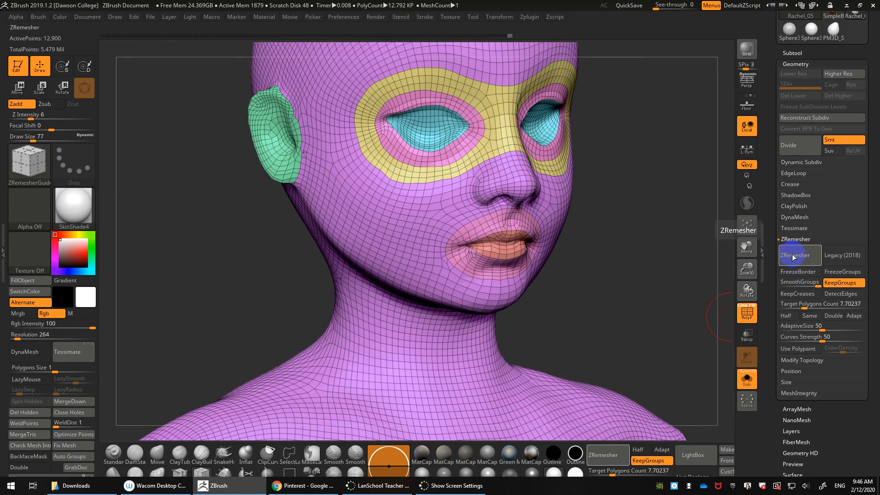
# - Try to ZRemesh the open-bottomed bust again with the current group-keeping settings
pyautogui.click(795, 256)
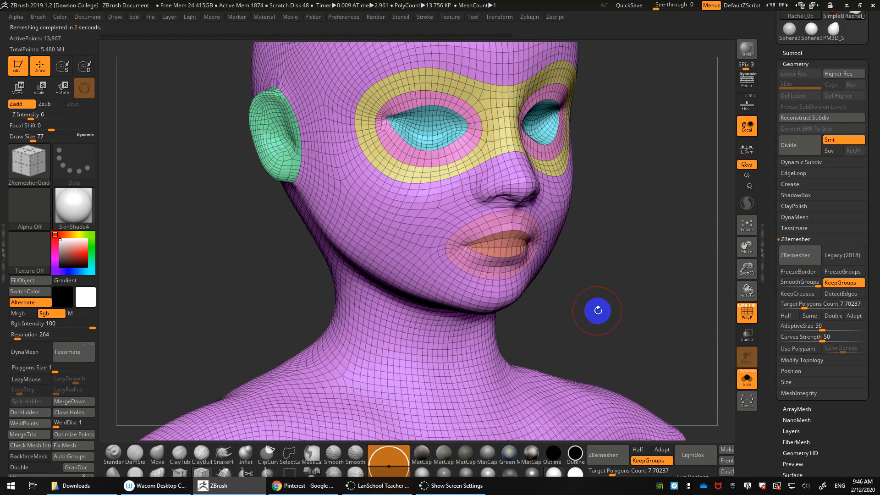
pyautogui.moveTo(595, 310); pyautogui.dragTo(600, 380)
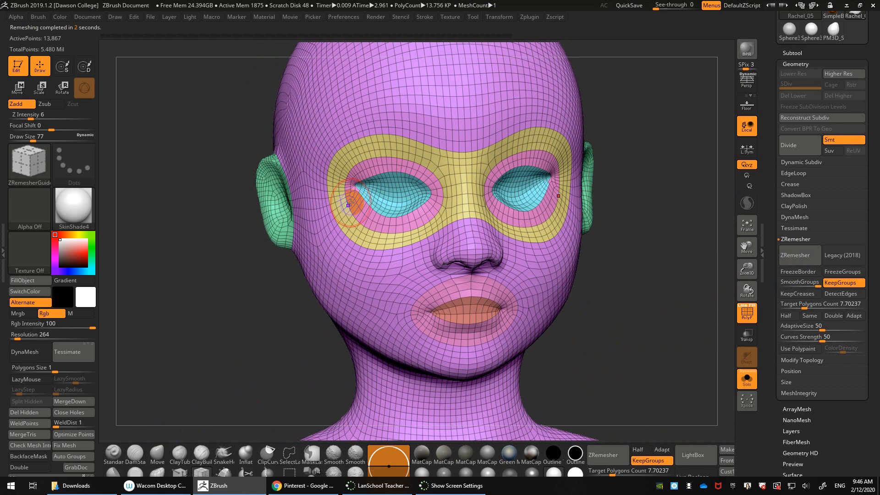
pyautogui.hotkey('ctrl', 'z')
pyautogui.moveTo(641, 302); pyautogui.dragTo(652, 303)
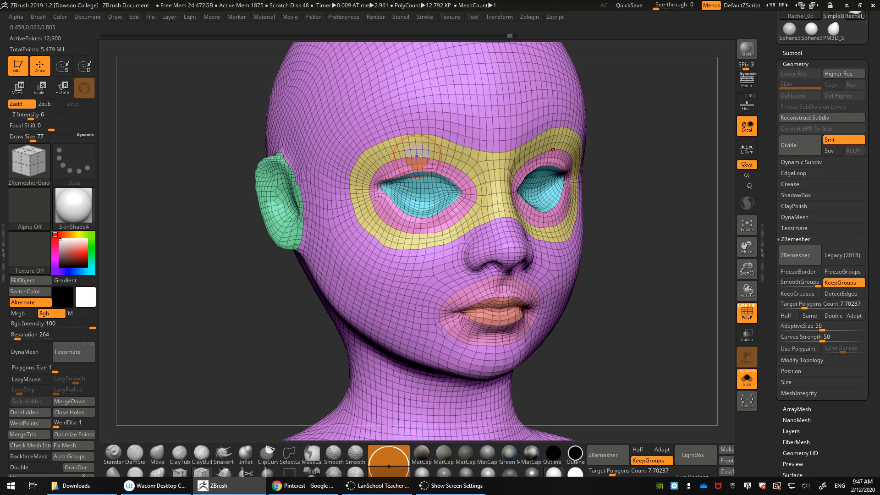
# - Undo the ZRemesh passes until the dense DynaMesh version of the head with its underside is restored
pyautogui.click(812, 256)
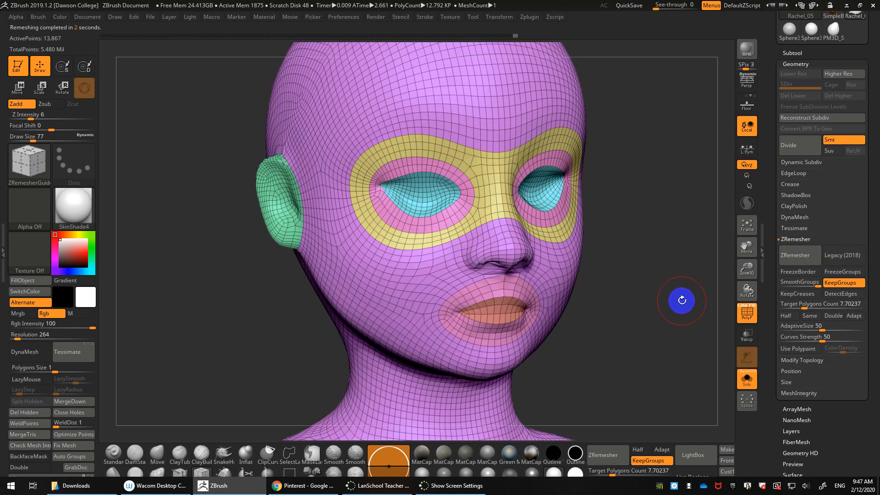
pyautogui.hotkey('ctrl', 'z')
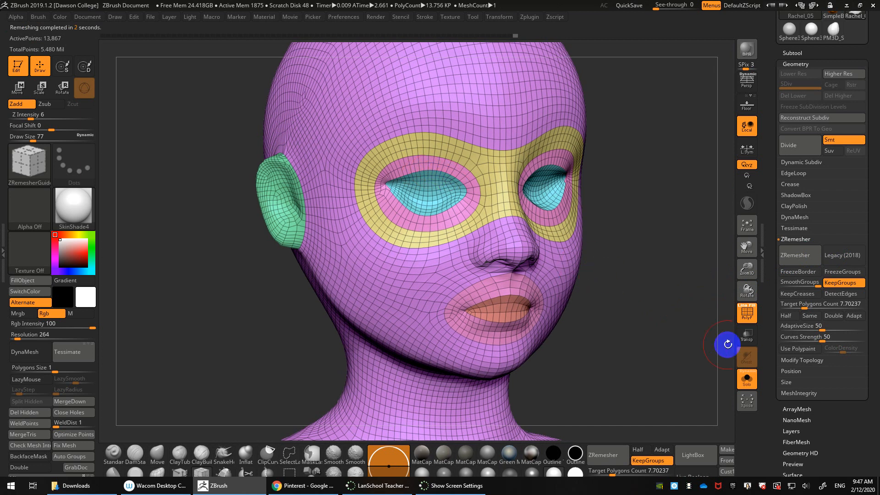
pyautogui.hotkey('ctrl', 'z')
pyautogui.hotkey('ctrl', 'z')
pyautogui.hotkey('ctrl', 'z')
pyautogui.hotkey('ctrl', 'z')
pyautogui.hotkey('ctrl', 'z')
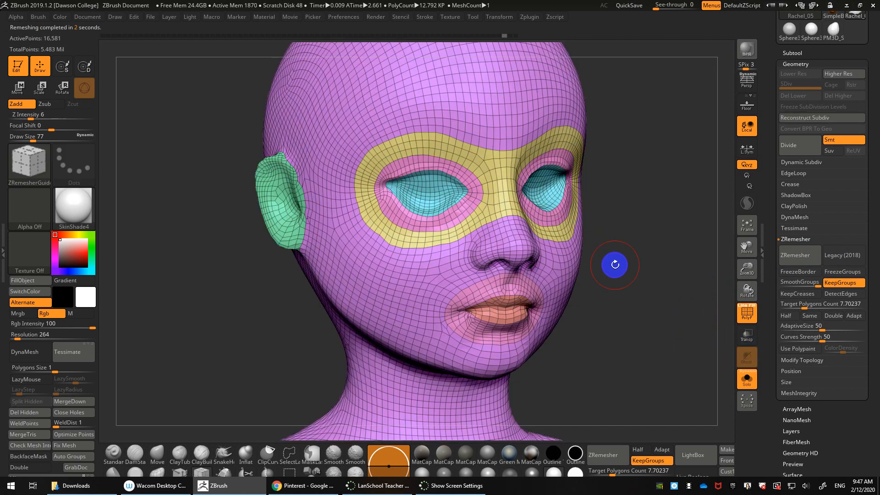
pyautogui.moveTo(620, 288); pyautogui.dragTo(640, 291)
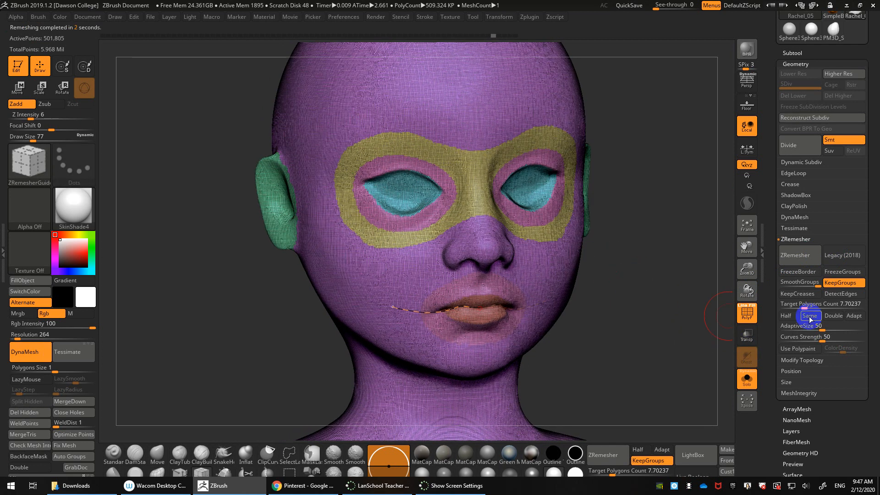
# - Set the ZRemesher target to Half and remesh the head repeatedly with KeepGroups on, down to about 15,000 polygons
pyautogui.click(786, 317)
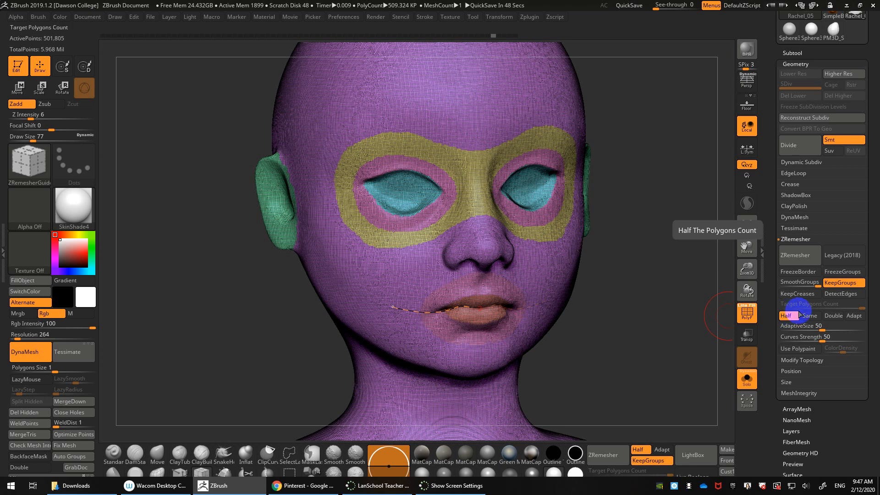
pyautogui.click(797, 256)
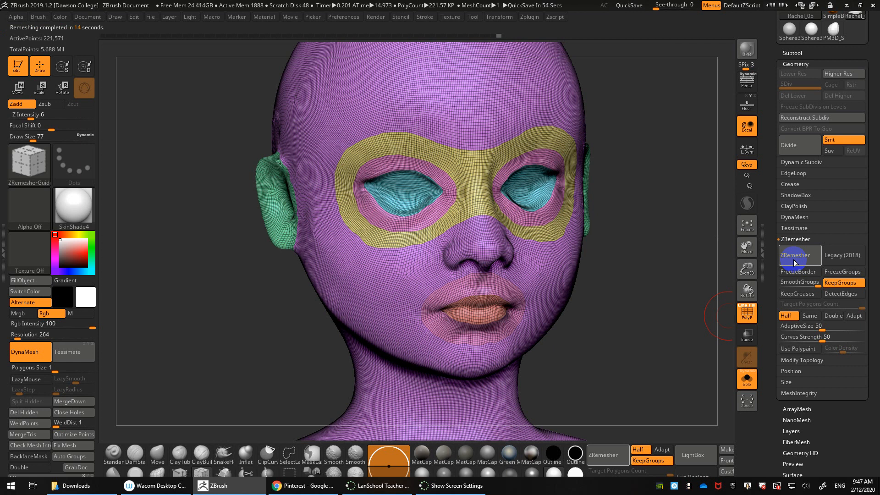
pyautogui.click(795, 259)
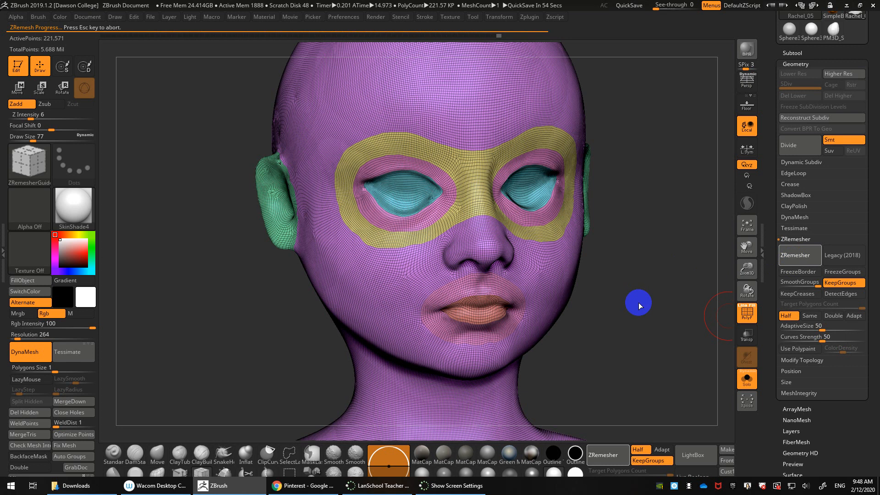
pyautogui.moveTo(639, 303); pyautogui.dragTo(641, 305)
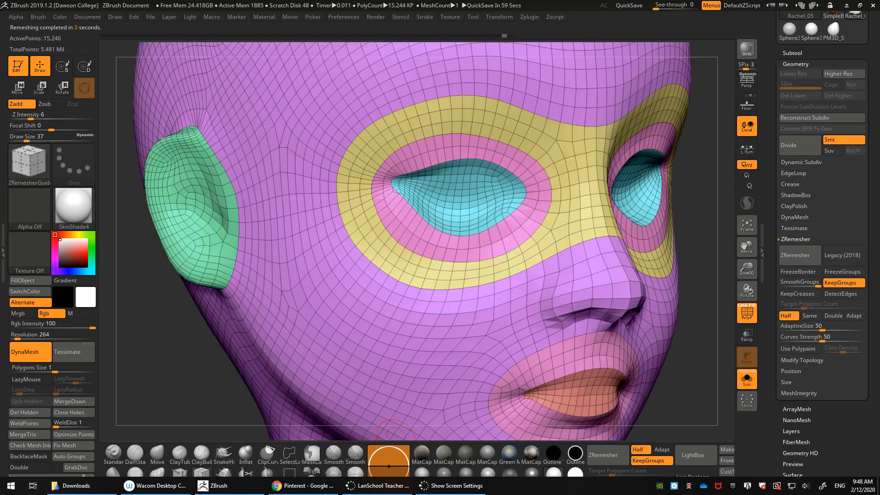
# - Hide the polygroup closing the underside of the remeshed bust and delete the hidden geometry
pyautogui.moveTo(713, 335)
pyautogui.mouseDown()
pyautogui.moveTo(684, 291)
pyautogui.moveTo(722, 311)
pyautogui.moveTo(614, 318)
pyautogui.moveTo(614, 131)
pyautogui.mouseUp()
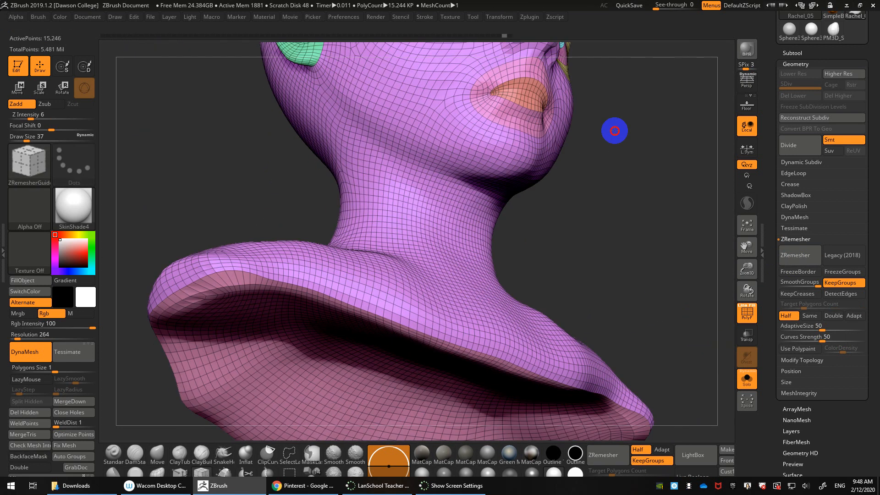
pyautogui.keyDown('ctrl'); pyautogui.keyDown('shift'); pyautogui.click(429, 354); pyautogui.keyUp('shift'); pyautogui.keyUp('ctrl')
pyautogui.keyDown('ctrl'); pyautogui.keyDown('shift'); pyautogui.click(410, 348); pyautogui.keyUp('shift'); pyautogui.keyUp('ctrl')
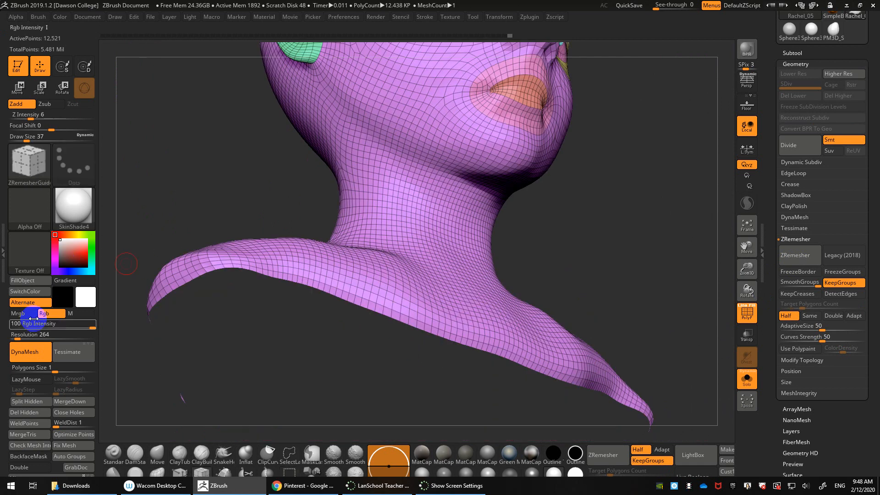
pyautogui.click(30, 412)
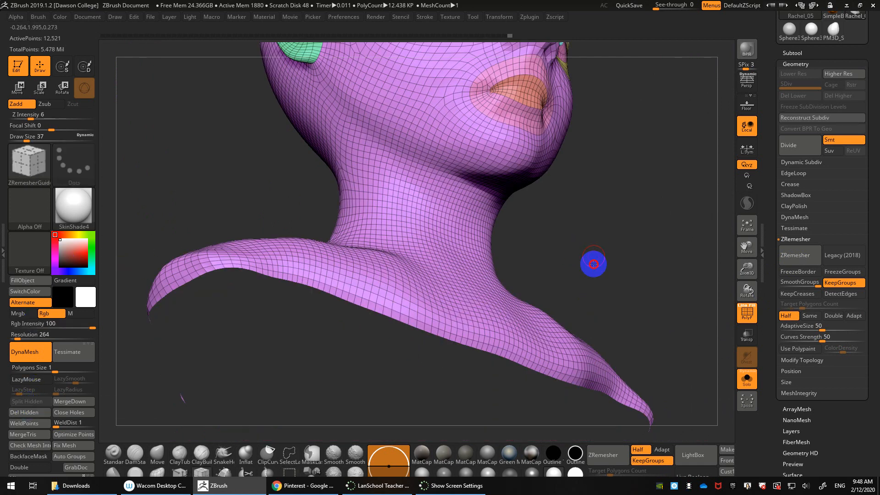
# - ZRemesh the open-bottomed bust once more with the Half target and check the edge flow around the face
pyautogui.keyDown('shift'); pyautogui.moveTo(592, 262); pyautogui.dragTo(640, 306); pyautogui.keyUp('shift')
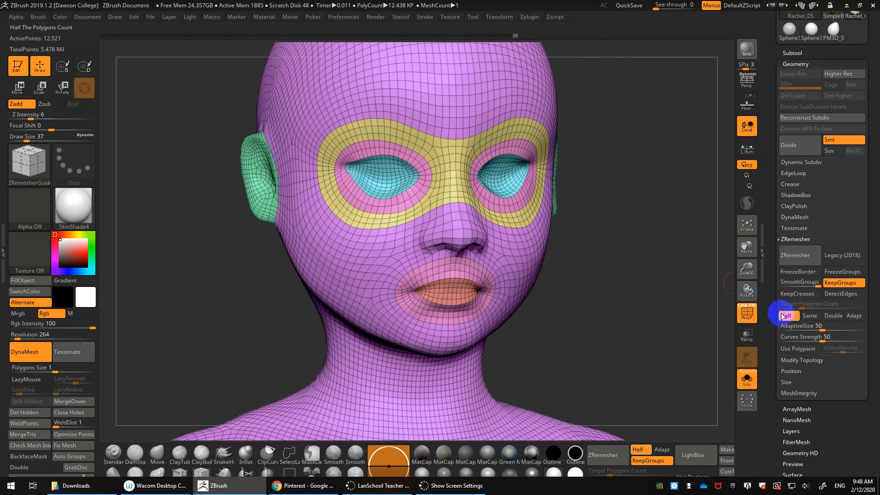
pyautogui.click(799, 261)
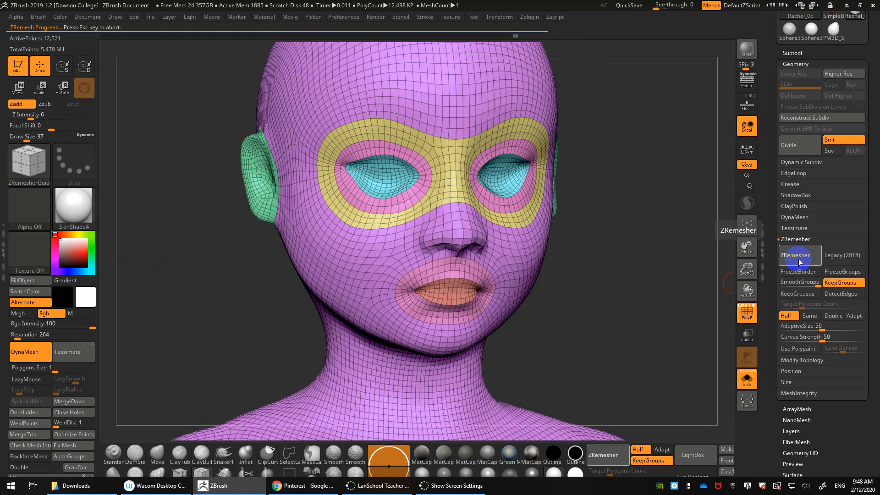
pyautogui.moveTo(567, 252)
pyautogui.mouseDown()
pyautogui.moveTo(600, 257)
pyautogui.moveTo(576, 250)
pyautogui.mouseUp()
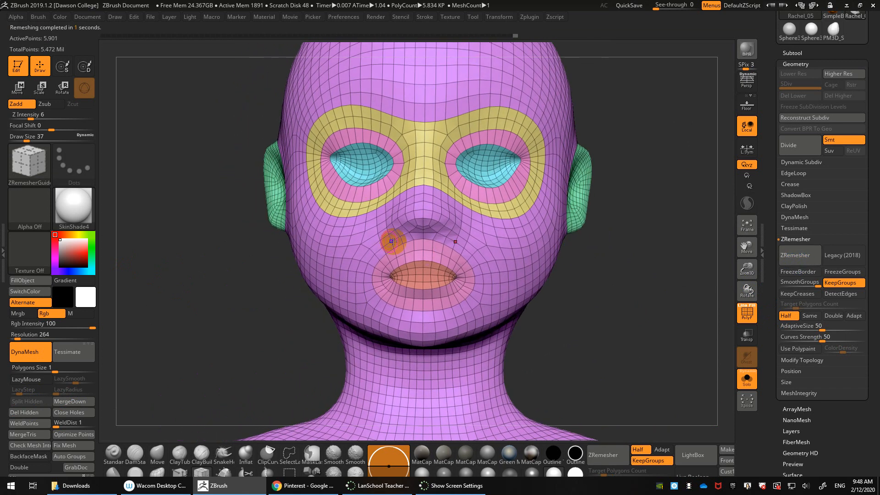
pyautogui.moveTo(529, 295); pyautogui.dragTo(583, 308)
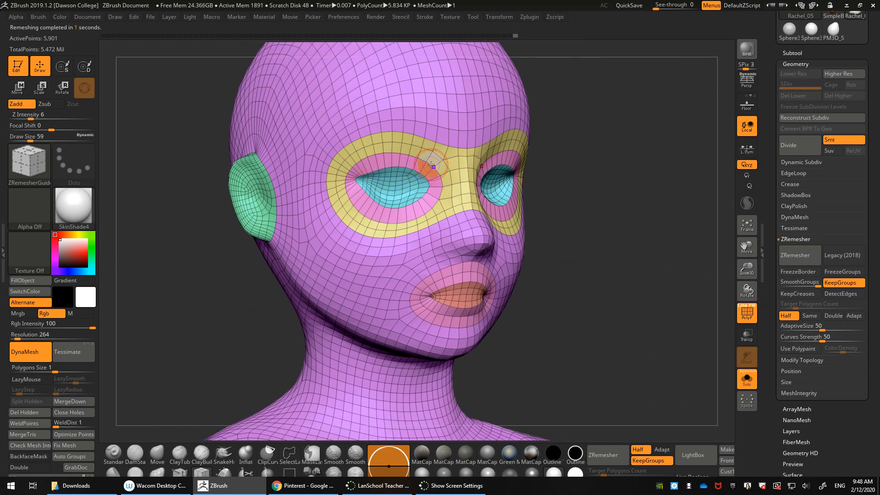
pyautogui.moveTo(613, 266); pyautogui.dragTo(581, 326)
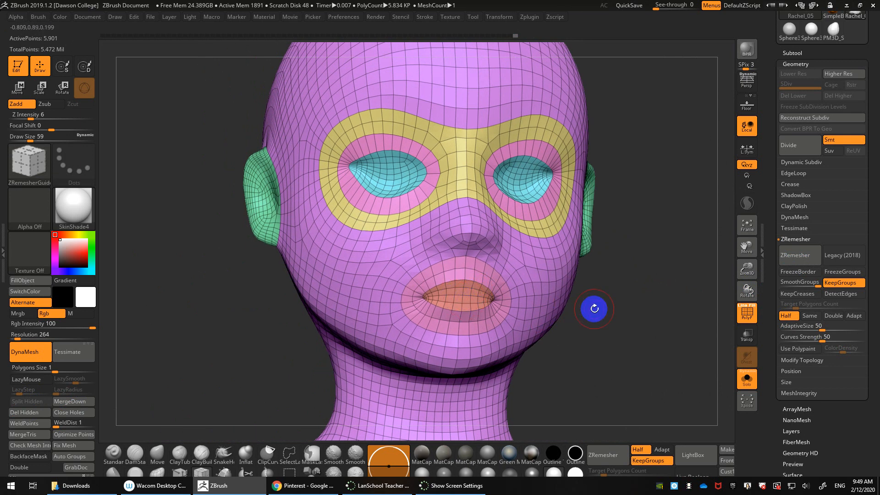
pyautogui.moveTo(595, 309); pyautogui.dragTo(613, 346)
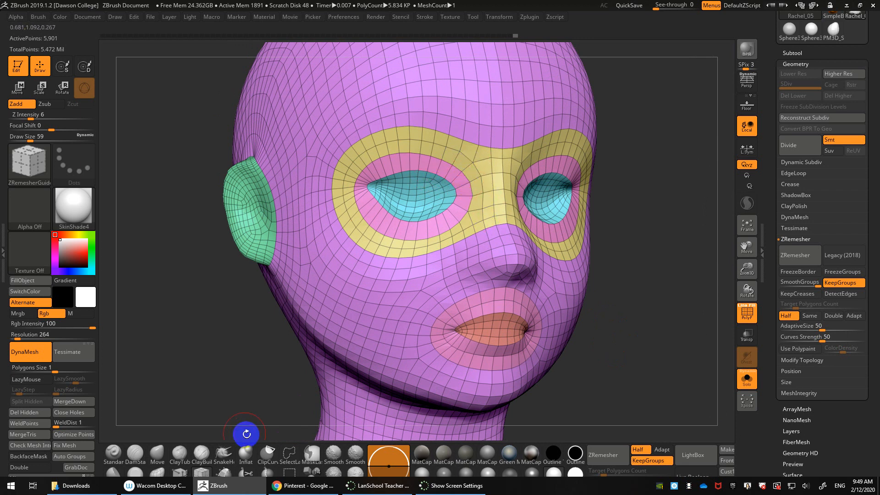
# - With ZModeler, insert single edge loops in the pink and yellow bands around the eyes and in the pink band around the lips
pyautogui.click(185, 469)
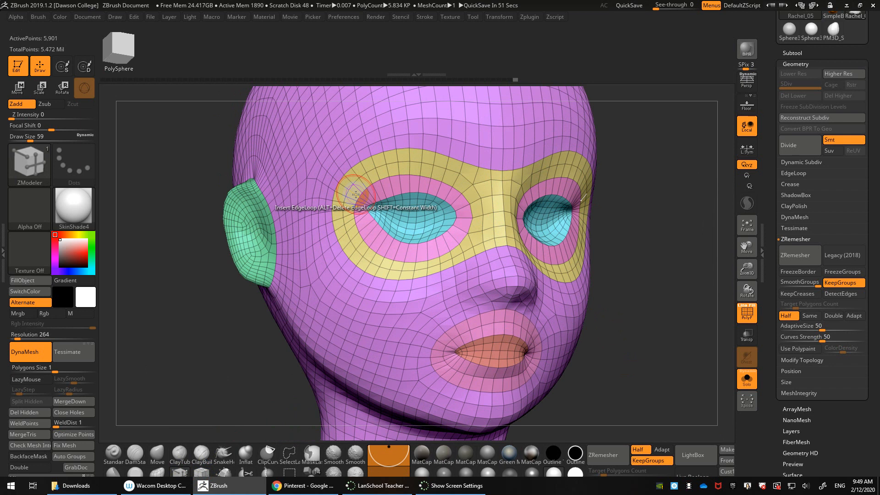
pyautogui.click(391, 186)
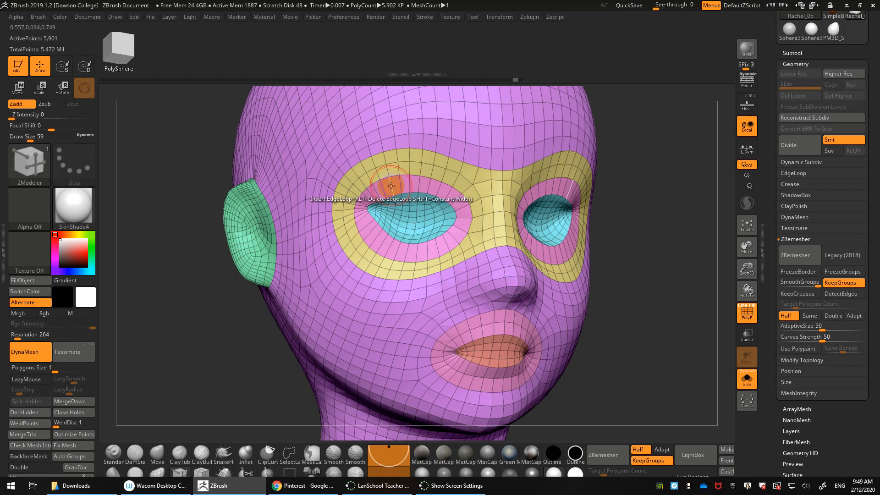
pyautogui.hotkey('ctrl', 'z')
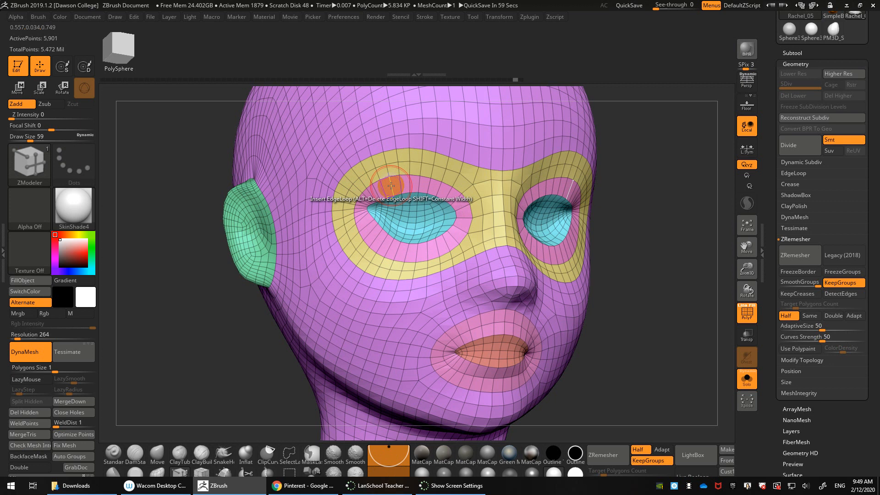
pyautogui.rightClick(392, 186)
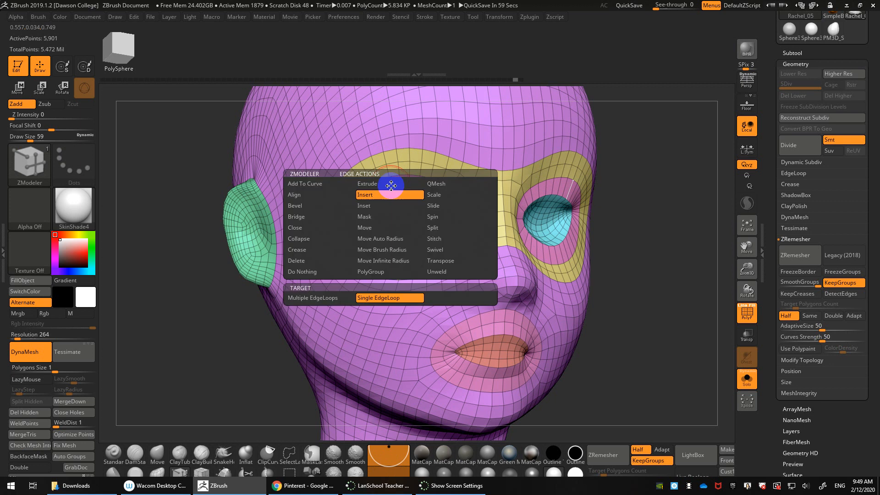
pyautogui.click(370, 299)
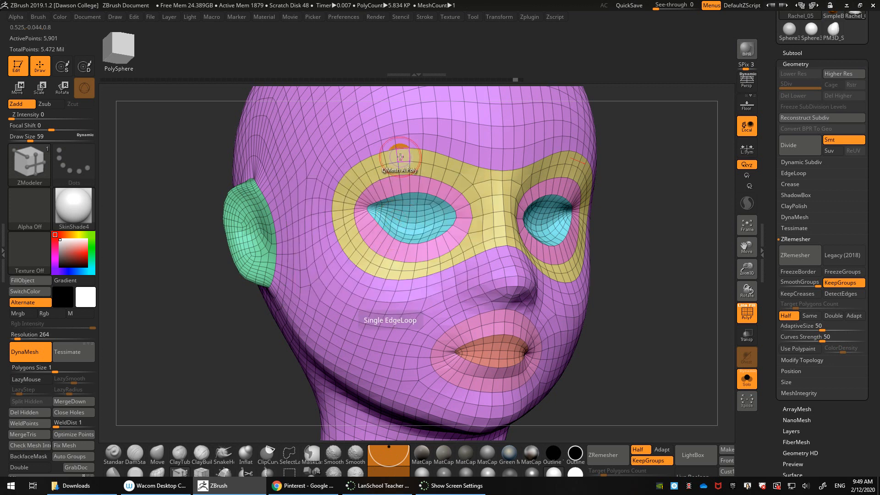
pyautogui.click(399, 184)
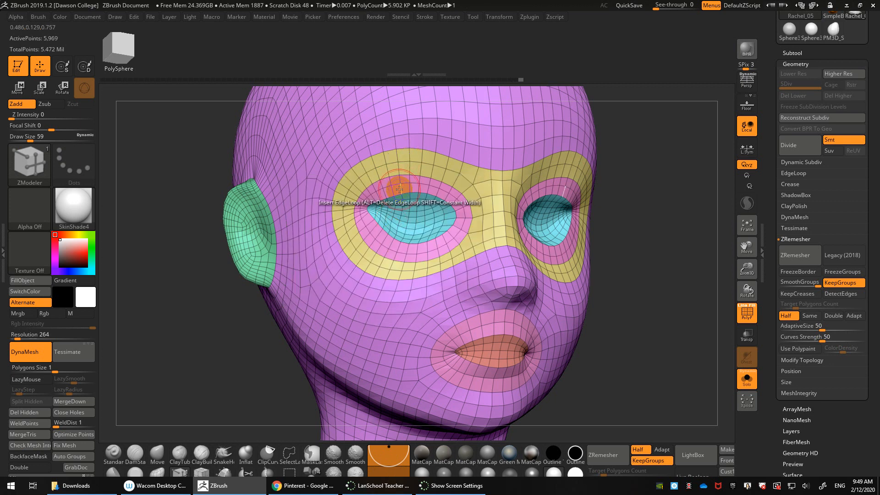
pyautogui.click(397, 155)
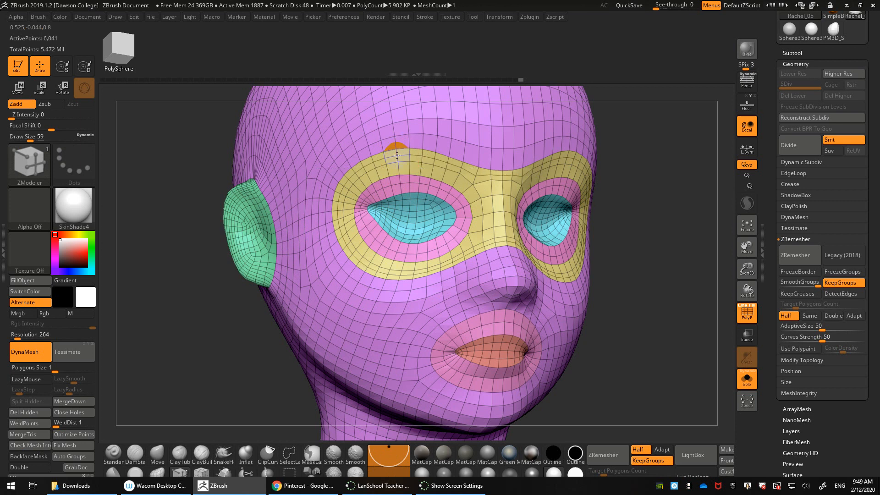
pyautogui.press('space')
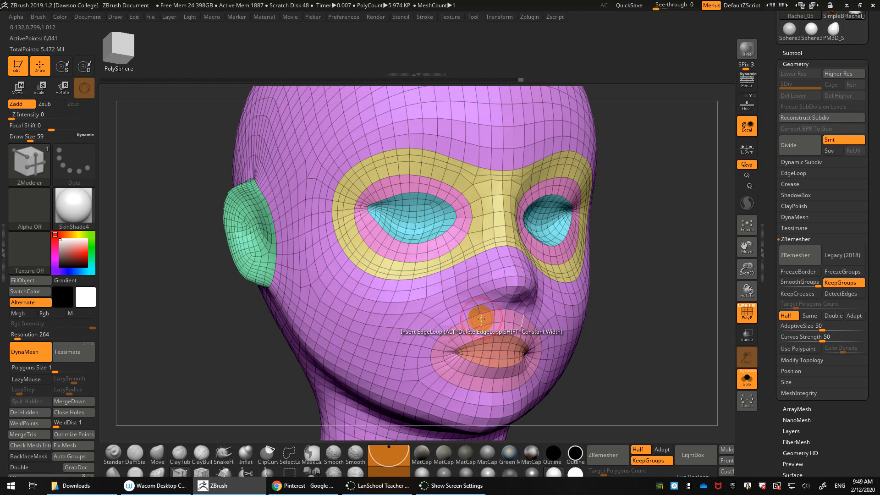
pyautogui.click(481, 319)
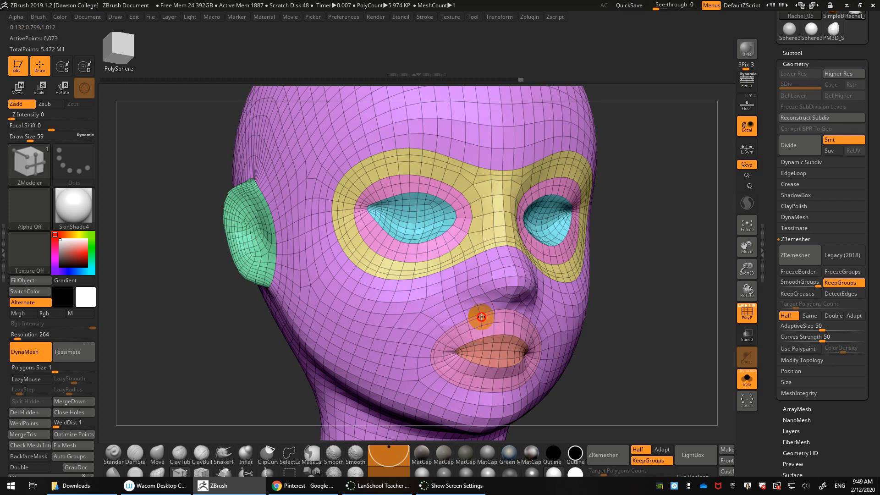
# - Set the ZModeler edge action to Slide with EdgeLoop Complete and slide the loops around the lips and the eye mask
pyautogui.press('space')
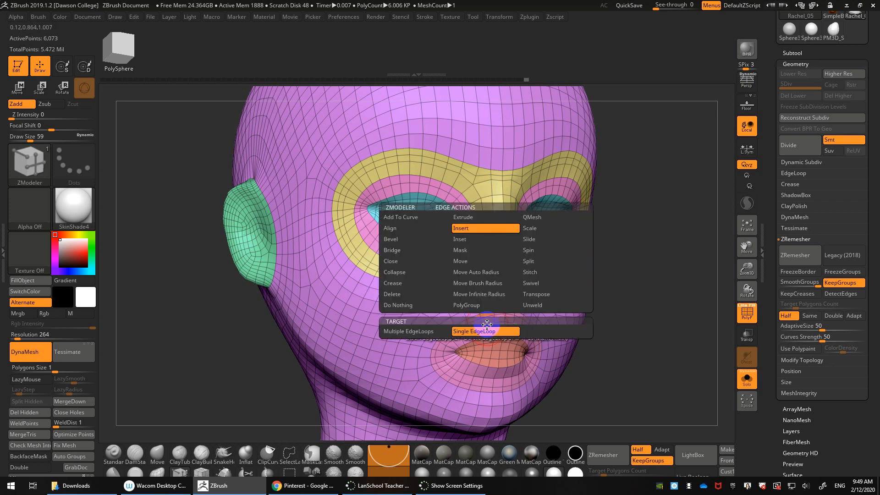
pyautogui.click(530, 239)
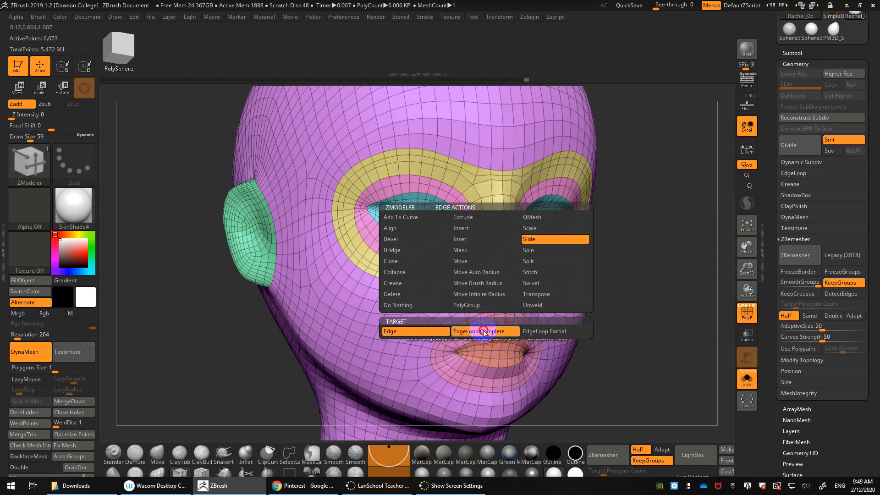
pyautogui.click(484, 331)
pyautogui.moveTo(479, 331); pyautogui.dragTo(475, 321)
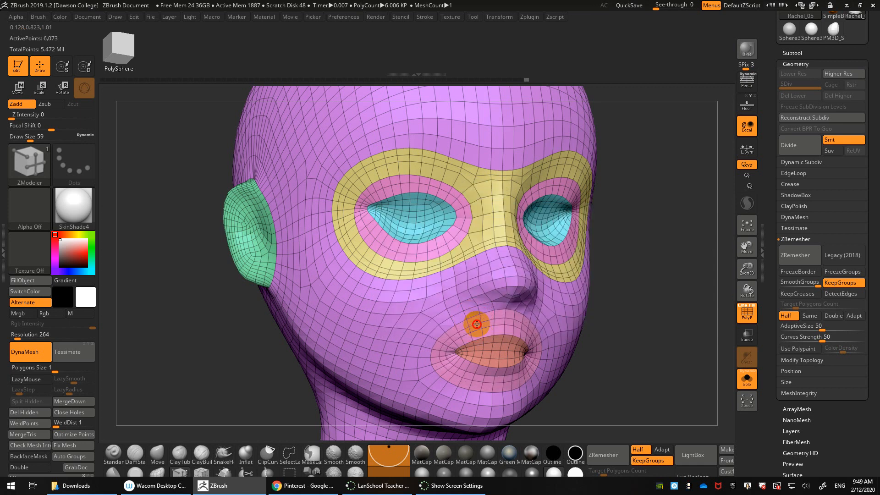
pyautogui.moveTo(584, 352); pyautogui.dragTo(621, 362)
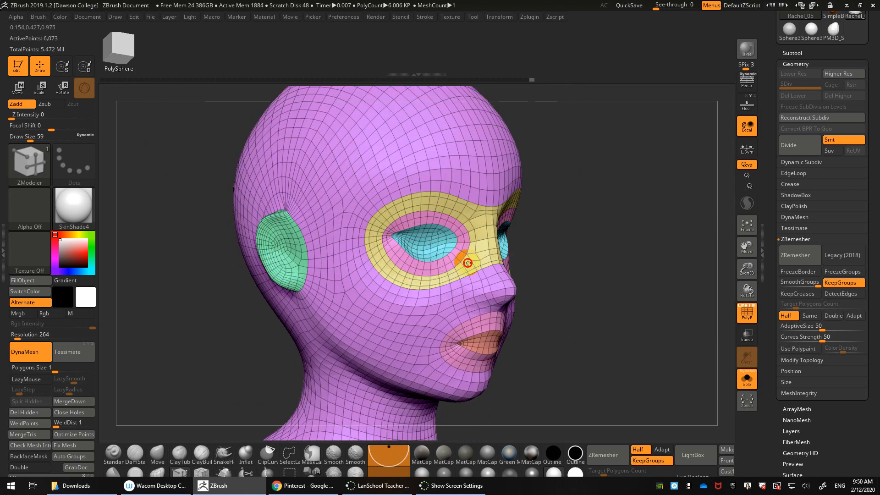
pyautogui.moveTo(482, 199); pyautogui.dragTo(477, 208)
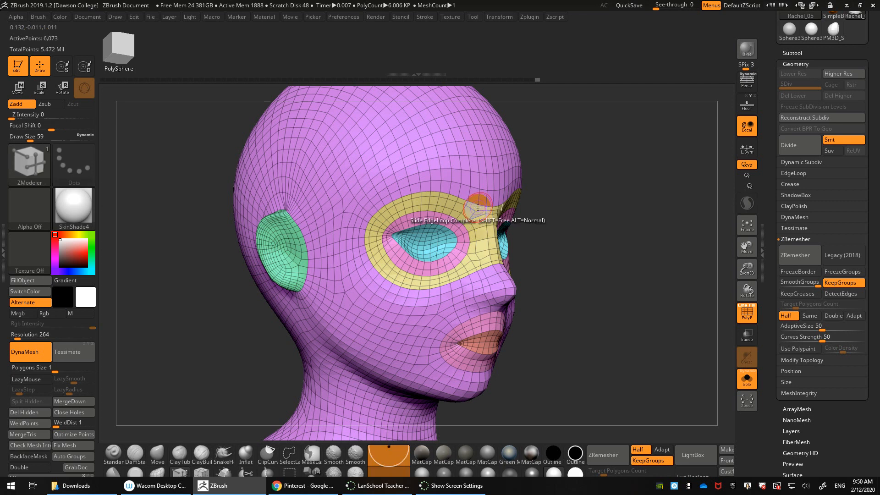
# - Smooth the mesh along the outer border of the yellow eye mask, using a Draw Size of 74
pyautogui.press('shift')
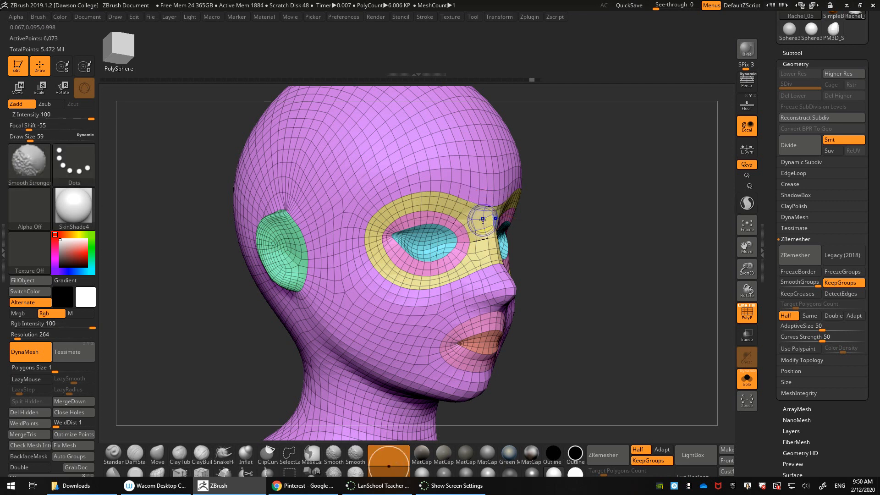
pyautogui.moveTo(481, 246)
pyautogui.keyDown('shift'); pyautogui.mouseDown()
pyautogui.moveTo(469, 268)
pyautogui.moveTo(403, 281)
pyautogui.moveTo(369, 257)
pyautogui.moveTo(368, 213)
pyautogui.moveTo(361, 268)
pyautogui.mouseUp(); pyautogui.keyUp('shift')
pyautogui.keyDown('shift'); pyautogui.moveTo(429, 197); pyautogui.dragTo(366, 230); pyautogui.keyUp('shift')
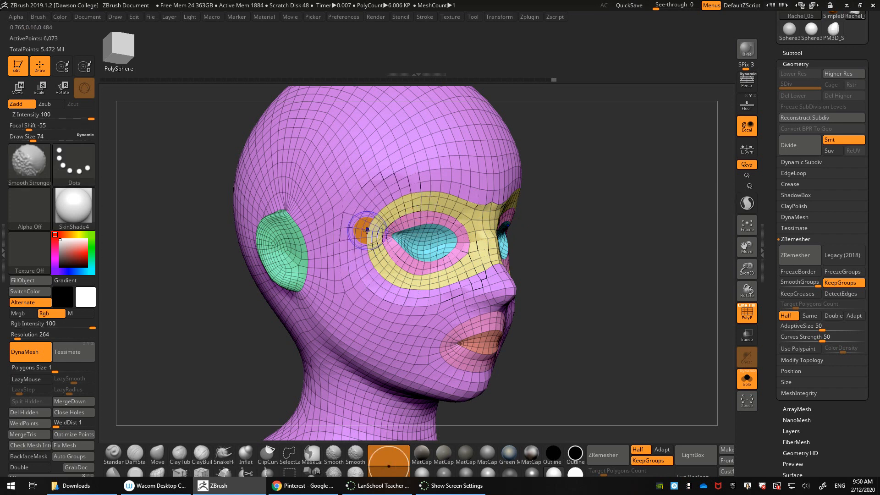
pyautogui.moveTo(602, 278); pyautogui.dragTo(621, 292)
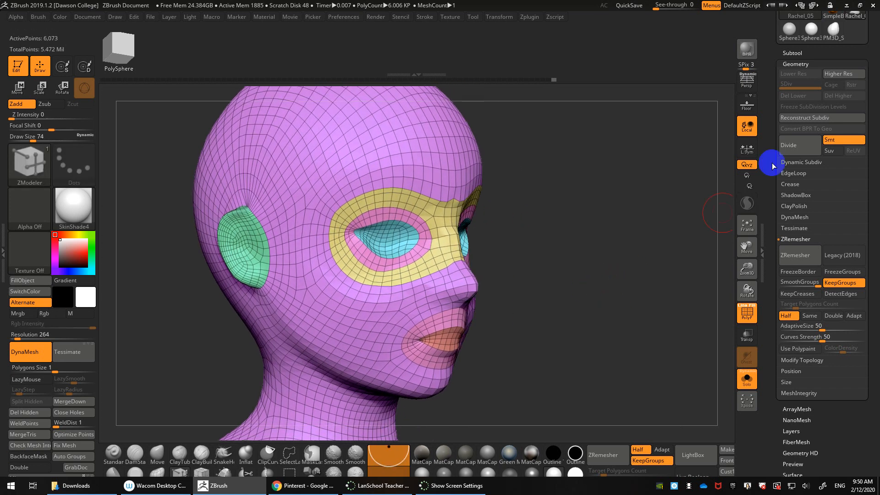
# - Show Rachel_04 together with the retopologized head in ghosted transparency, compare their alignment, and choose the Move brush
pyautogui.click(800, 53)
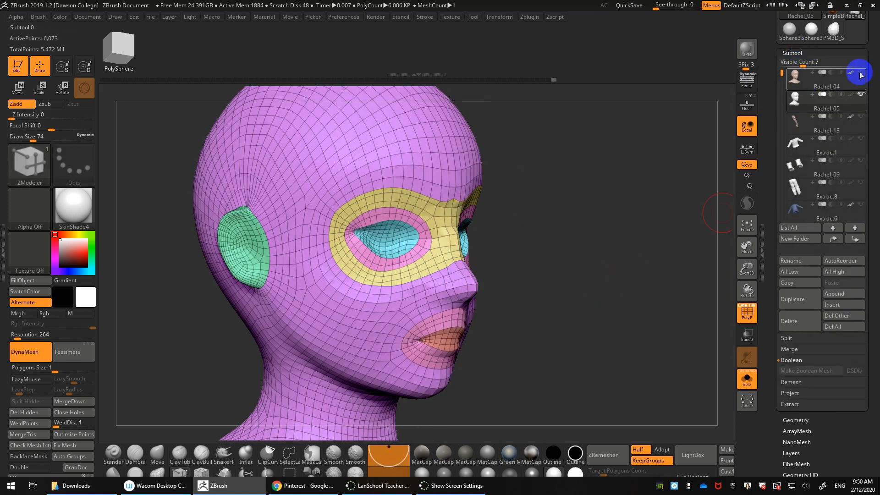
pyautogui.click(748, 378)
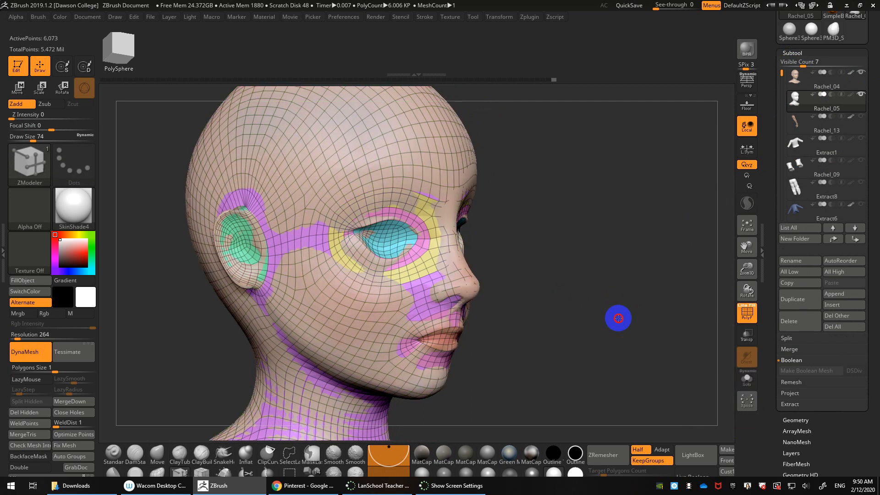
pyautogui.moveTo(619, 316); pyautogui.dragTo(621, 388)
pyautogui.click(749, 341)
pyautogui.keyDown('alt'); pyautogui.moveTo(559, 342); pyautogui.dragTo(598, 213); pyautogui.keyUp('alt')
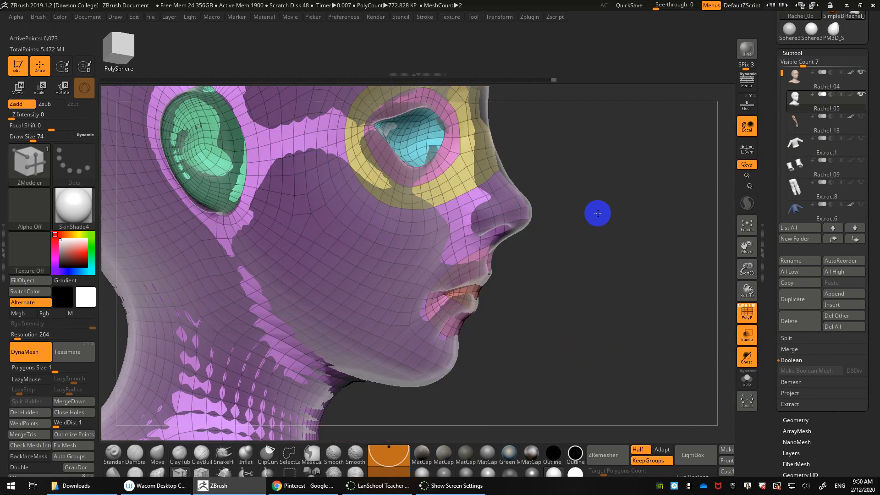
pyautogui.keyDown('alt'); pyautogui.moveTo(531, 155); pyautogui.dragTo(517, 225); pyautogui.keyUp('alt')
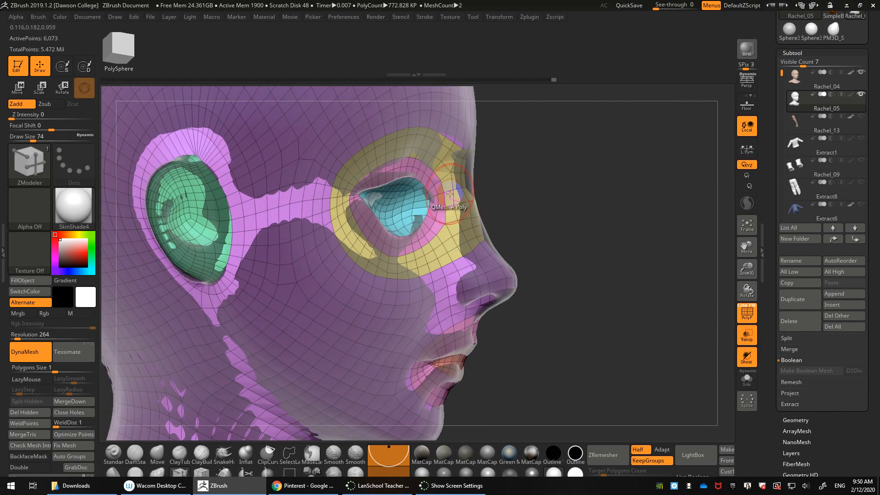
pyautogui.click(157, 454)
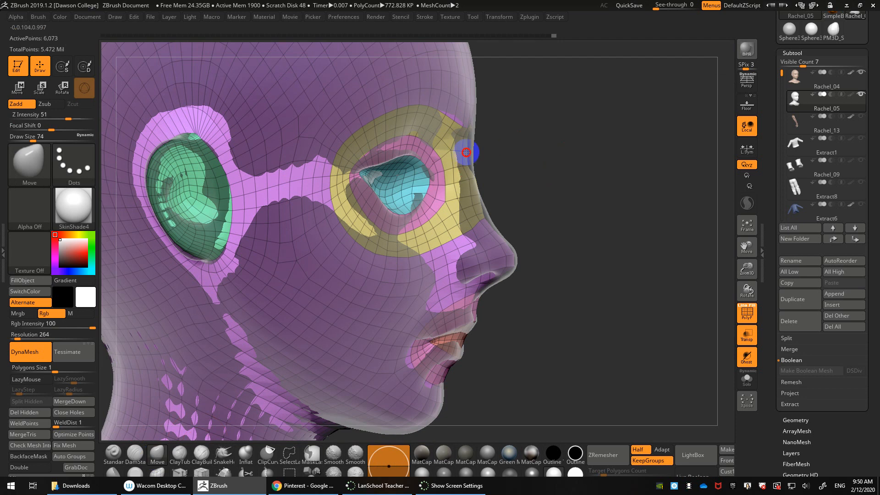
pyautogui.moveTo(552, 230); pyautogui.dragTo(601, 347)
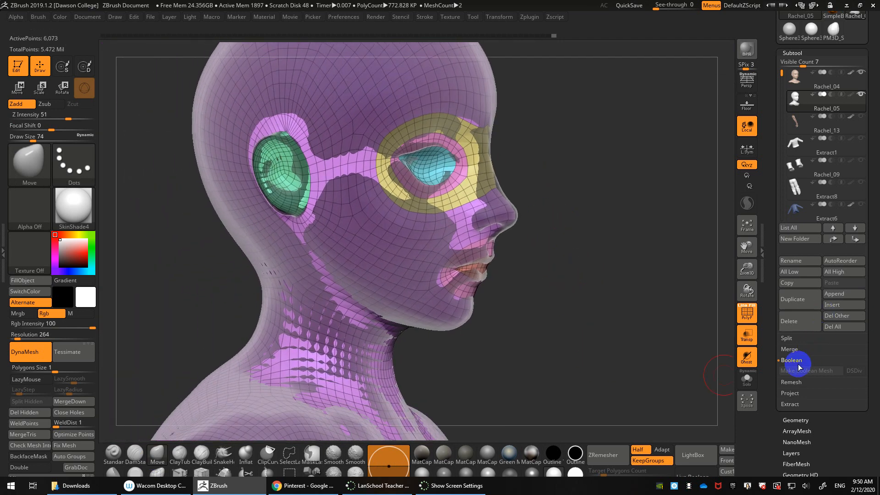
# - Project all details from the visible original head onto the active head, always including PolyPaint, and isolate the result with Solo
pyautogui.click(790, 393)
pyautogui.click(794, 406)
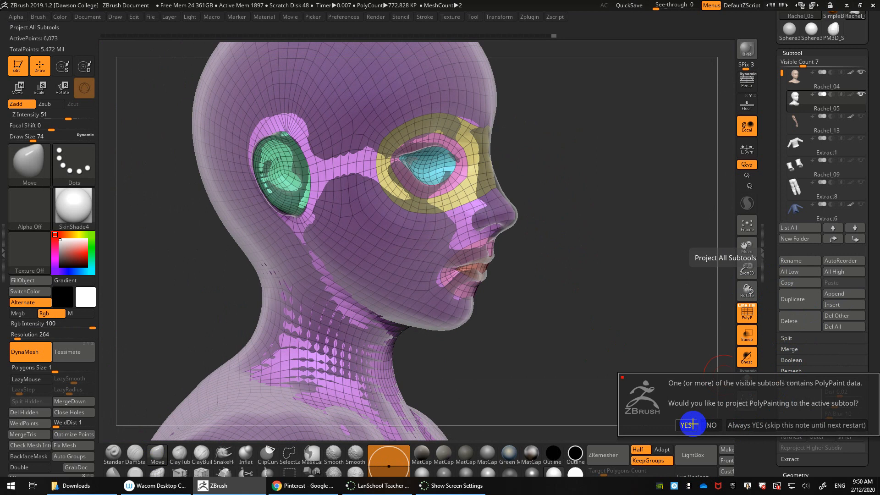
pyautogui.click(749, 426)
pyautogui.moveTo(557, 264); pyautogui.dragTo(570, 290)
pyautogui.click(748, 379)
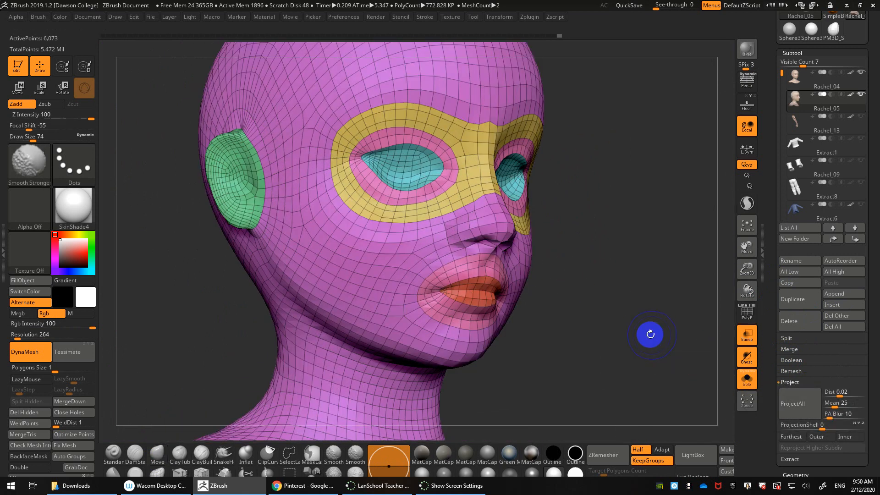
# - Divide the projected head twice and run ProjectAll again with the original head visible
pyautogui.hotkey('shift', 'f')
pyautogui.moveTo(610, 316)
pyautogui.mouseDown()
pyautogui.moveTo(594, 319)
pyautogui.moveTo(603, 316)
pyautogui.mouseUp()
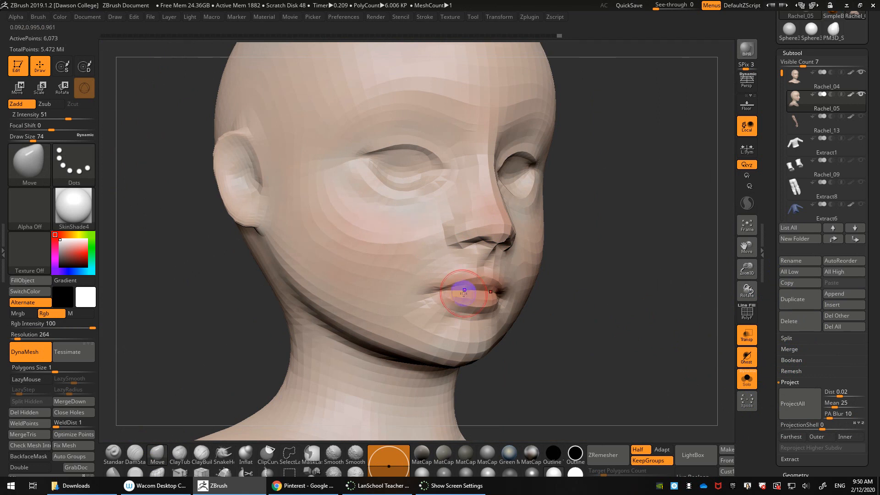
pyautogui.hotkey('ctrl', 'd')
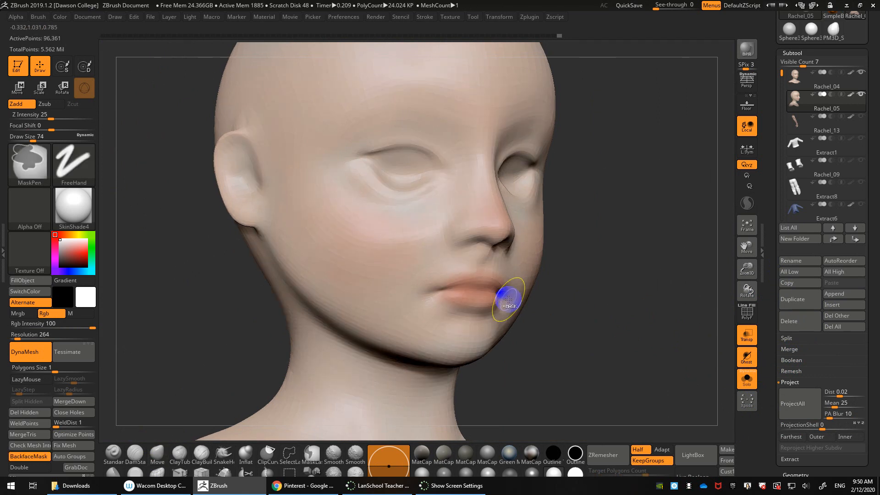
pyautogui.click(799, 412)
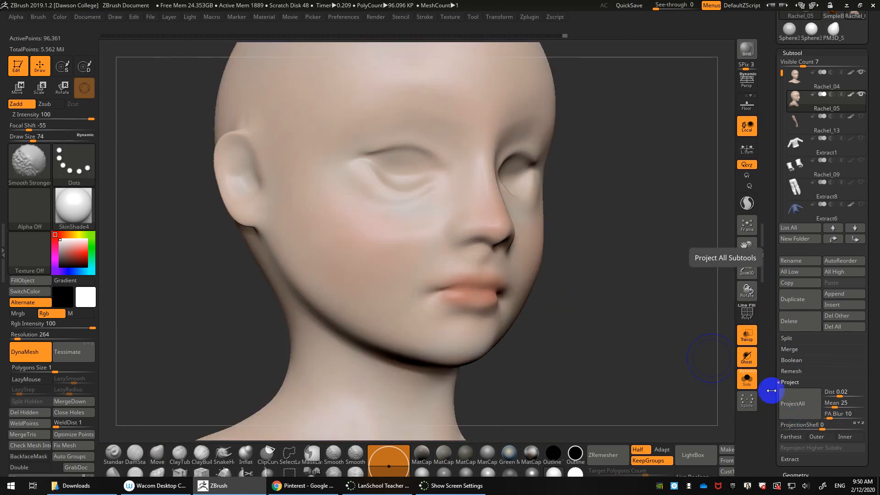
pyautogui.click(748, 381)
pyautogui.moveTo(633, 370); pyautogui.dragTo(653, 375)
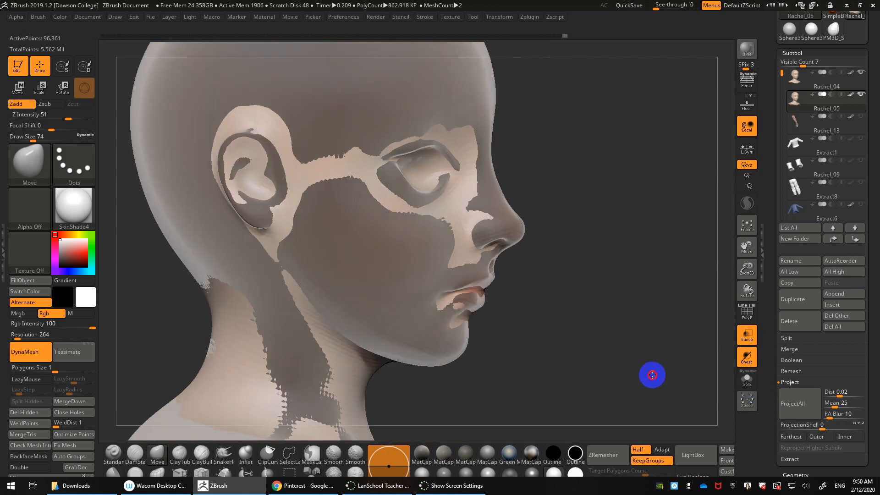
pyautogui.click(807, 403)
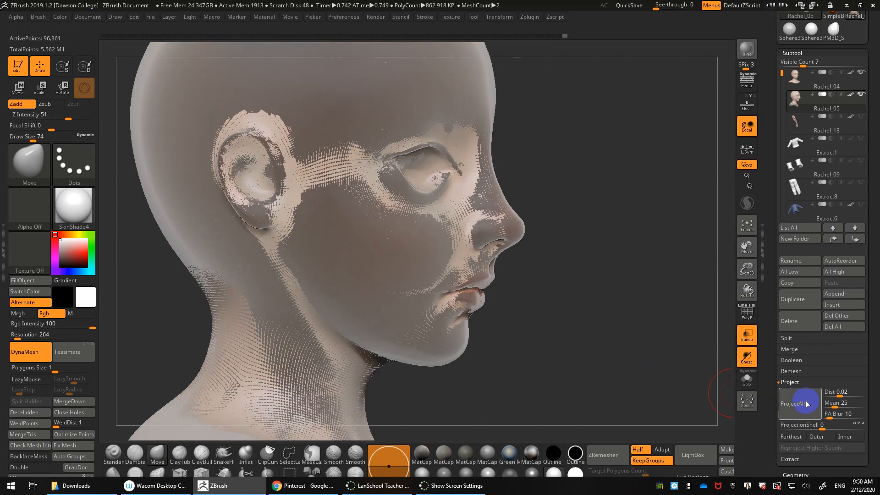
# - Show the polyframe, turn off transparency and isolate the projected head with Solo
pyautogui.hotkey('shift', 'f')
pyautogui.moveTo(566, 263); pyautogui.dragTo(568, 272)
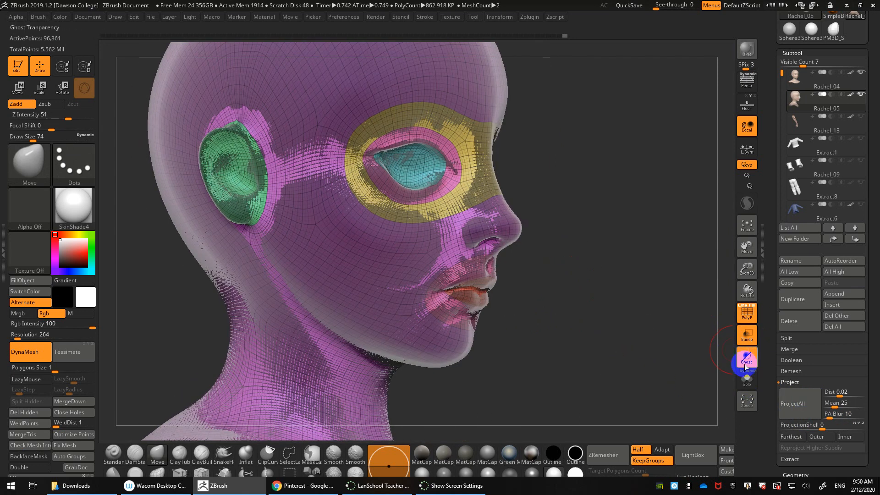
pyautogui.click(747, 335)
pyautogui.click(747, 379)
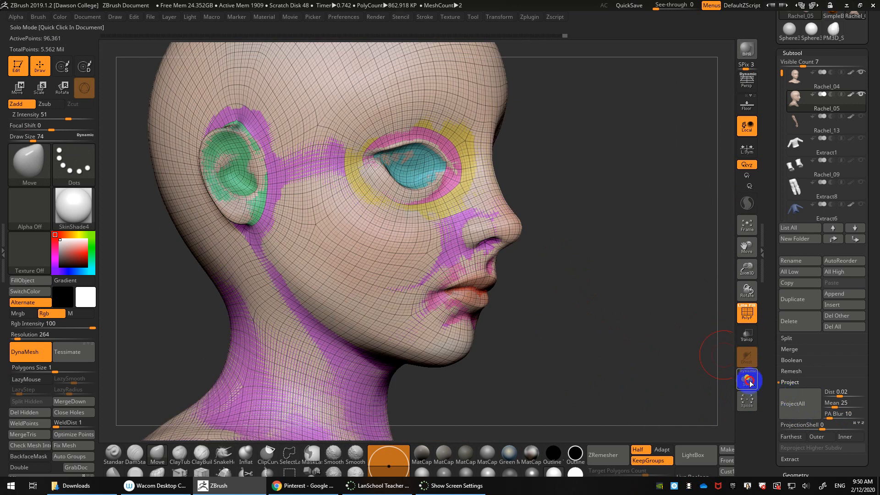
# - Hide the polyframe, divide the head once more and project the details onto the new subdivision level
pyautogui.moveTo(660, 348)
pyautogui.mouseDown()
pyautogui.moveTo(615, 334)
pyautogui.moveTo(637, 335)
pyautogui.mouseUp()
pyautogui.hotkey('shift', 'f')
pyautogui.press('d')
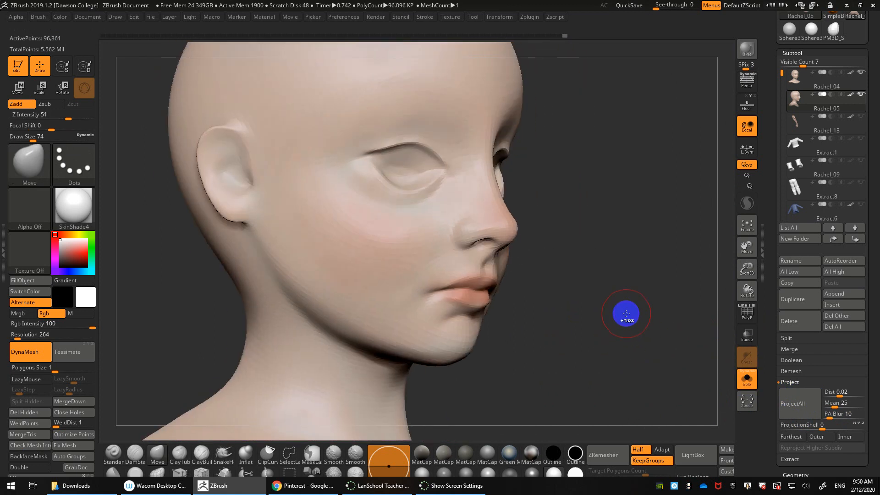
pyautogui.click(793, 404)
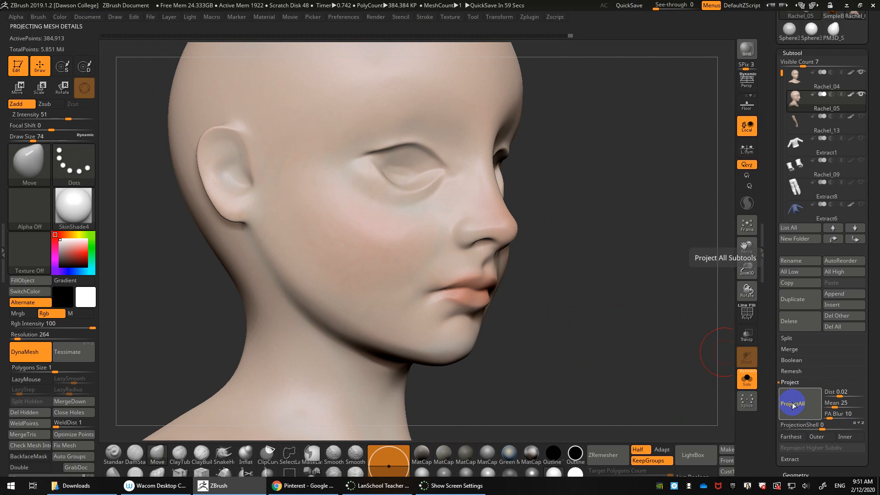
# - Step down to the lowest subdivision level and examine the face with and without the polyframe
pyautogui.hotkey('shift', 'f')
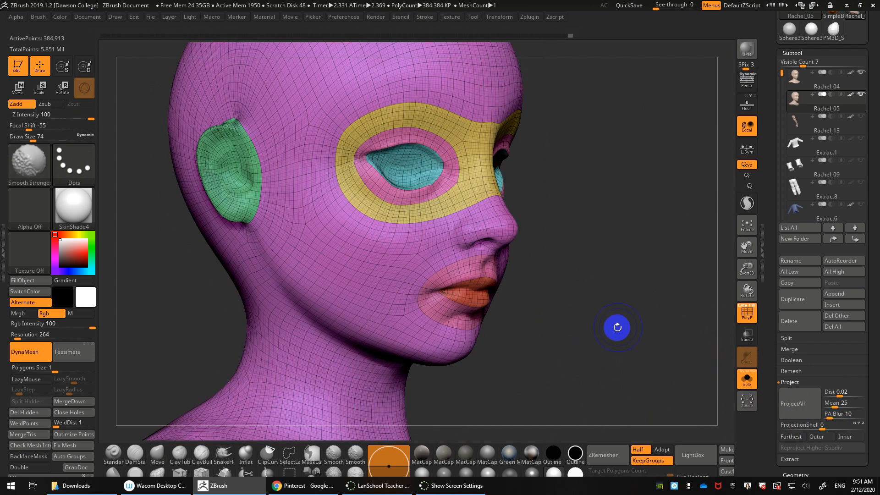
pyautogui.moveTo(596, 303)
pyautogui.keyDown('alt'); pyautogui.mouseDown()
pyautogui.moveTo(621, 348)
pyautogui.moveTo(656, 365)
pyautogui.moveTo(660, 330)
pyautogui.mouseUp(); pyautogui.keyUp('alt')
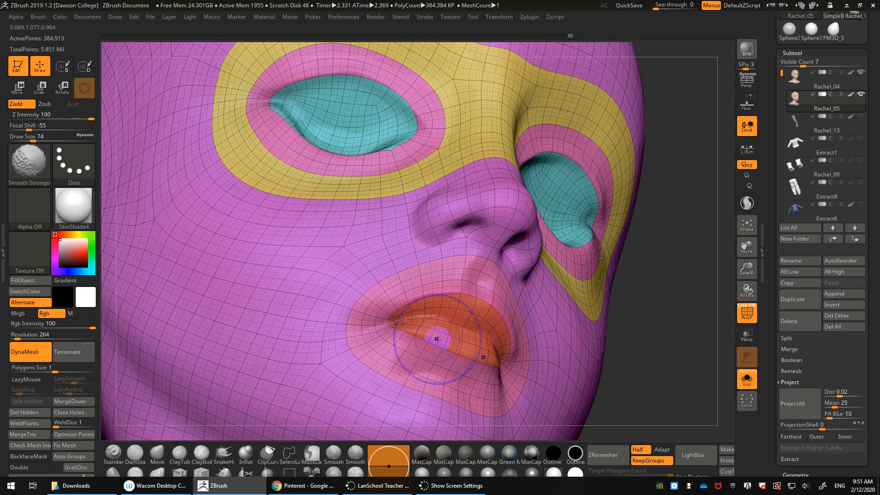
pyautogui.hotkey('shift', 'd')
pyautogui.hotkey('shift', 'd')
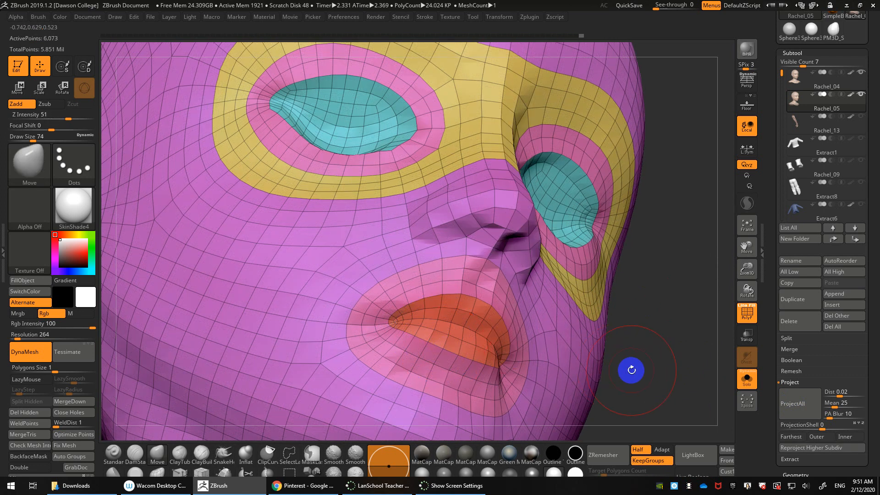
pyautogui.moveTo(631, 370); pyautogui.dragTo(638, 348)
pyautogui.hotkey('shift', 'f')
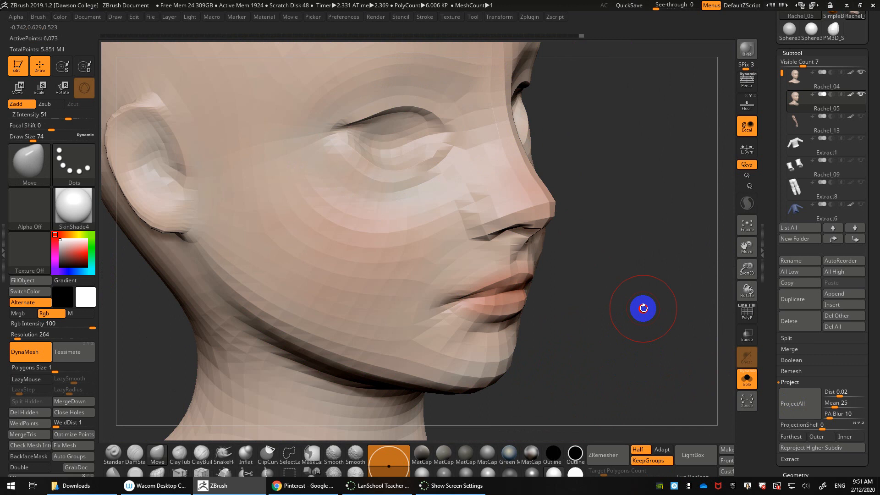
pyautogui.hotkey('shift', 'f')
pyautogui.moveTo(644, 308); pyautogui.dragTo(597, 299)
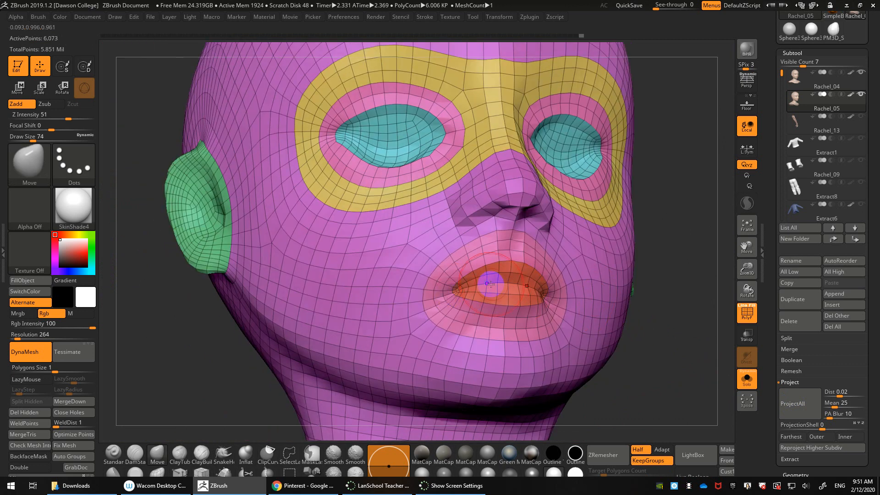
# - Set the Draw Size to 33 and smooth the lowest-level mesh around the nose
pyautogui.press('s')
pyautogui.moveTo(499, 284); pyautogui.dragTo(491, 284)
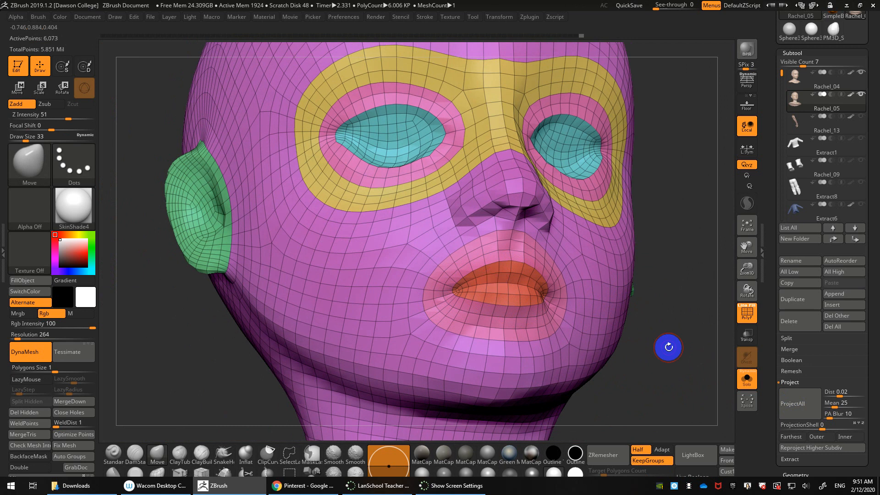
pyautogui.moveTo(668, 348); pyautogui.dragTo(527, 255)
pyautogui.moveTo(597, 305); pyautogui.dragTo(505, 259)
pyautogui.press('shift')
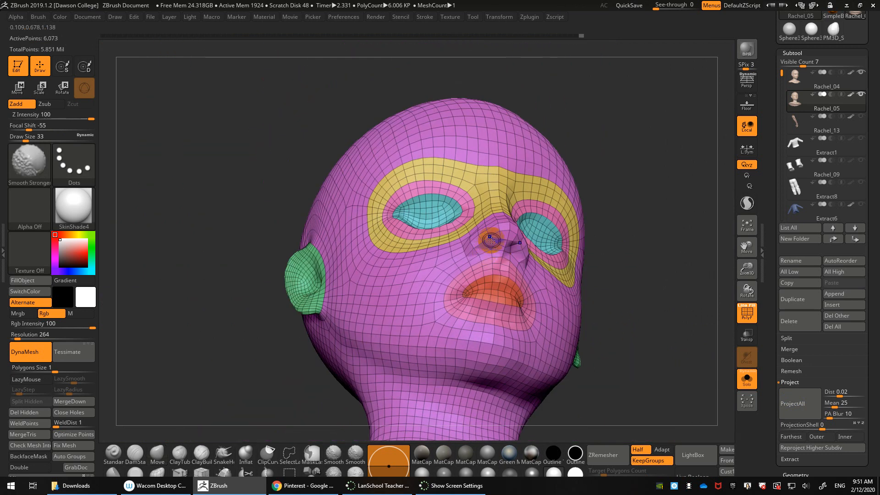
pyautogui.moveTo(617, 317)
pyautogui.mouseDown()
pyautogui.moveTo(623, 367)
pyautogui.moveTo(603, 320)
pyautogui.moveTo(623, 337)
pyautogui.moveTo(672, 310)
pyautogui.moveTo(678, 328)
pyautogui.moveTo(703, 284)
pyautogui.moveTo(692, 336)
pyautogui.moveTo(577, 325)
pyautogui.moveTo(465, 434)
pyautogui.mouseUp()
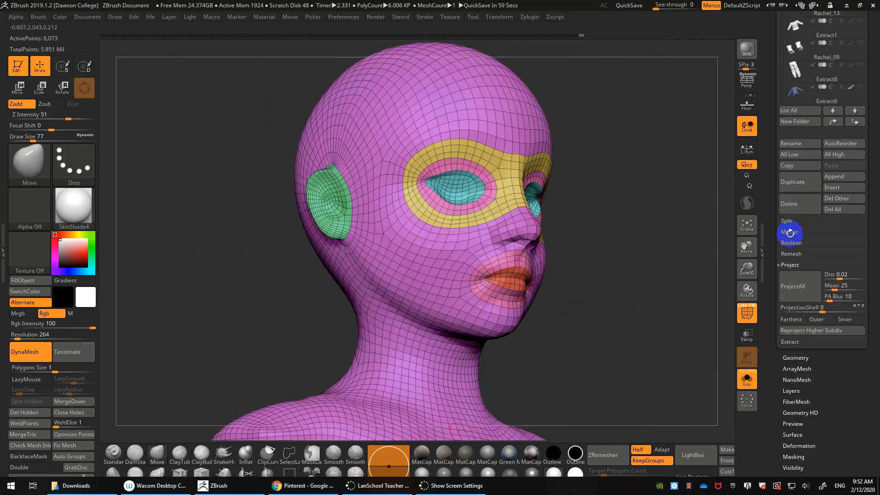
# - Delete the higher subdivision levels of the head in its Geometry settings
pyautogui.moveTo(773, 345); pyautogui.dragTo(775, 320)
pyautogui.click(802, 330)
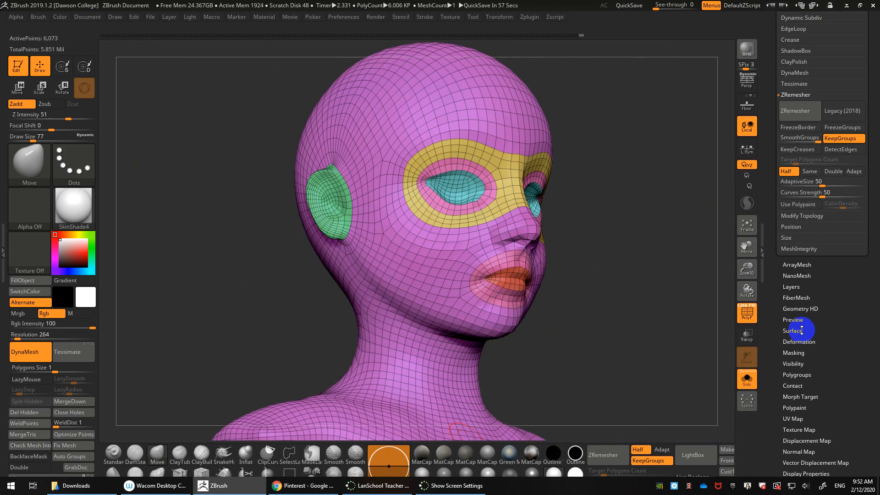
pyautogui.moveTo(779, 287); pyautogui.dragTo(782, 356)
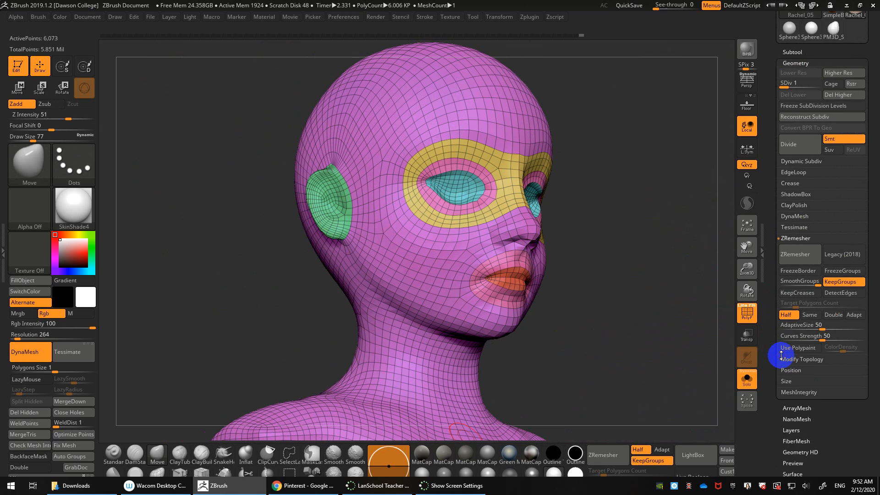
pyautogui.click(834, 95)
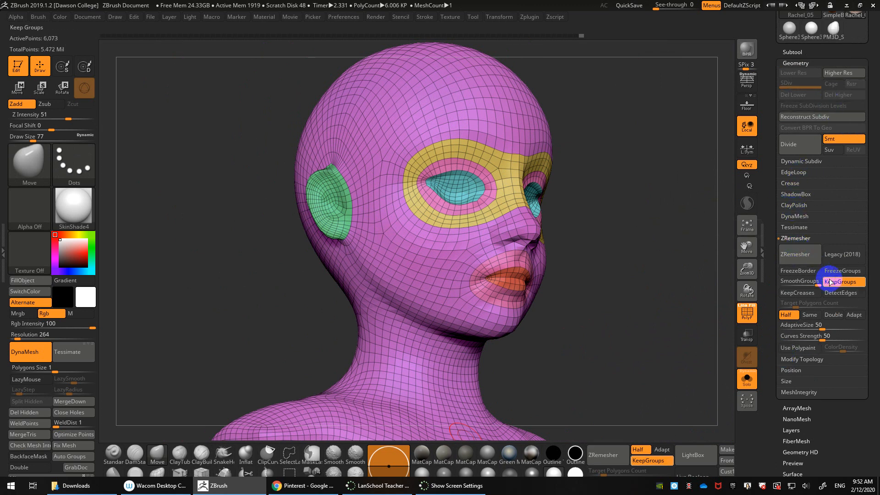
# - Try ZRemeshing the head with the Half target and KeepGroups, check the face's topology, and undo the remesh
pyautogui.click(795, 254)
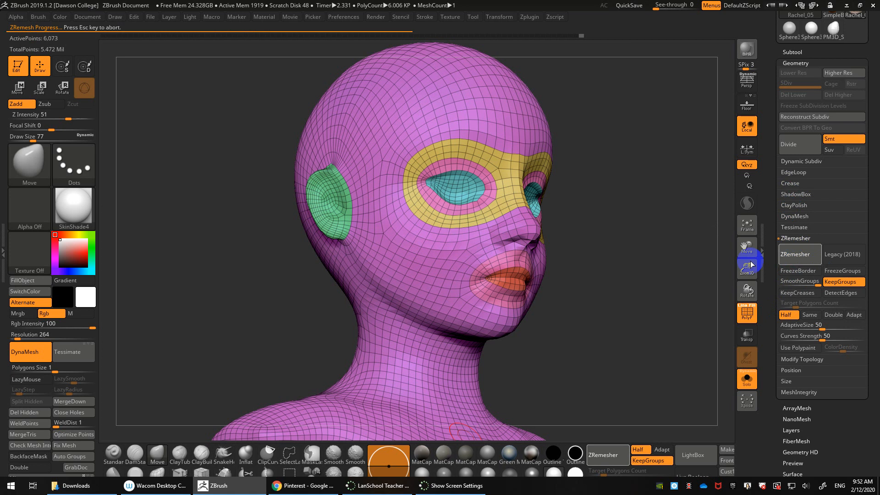
pyautogui.moveTo(646, 290); pyautogui.dragTo(685, 343)
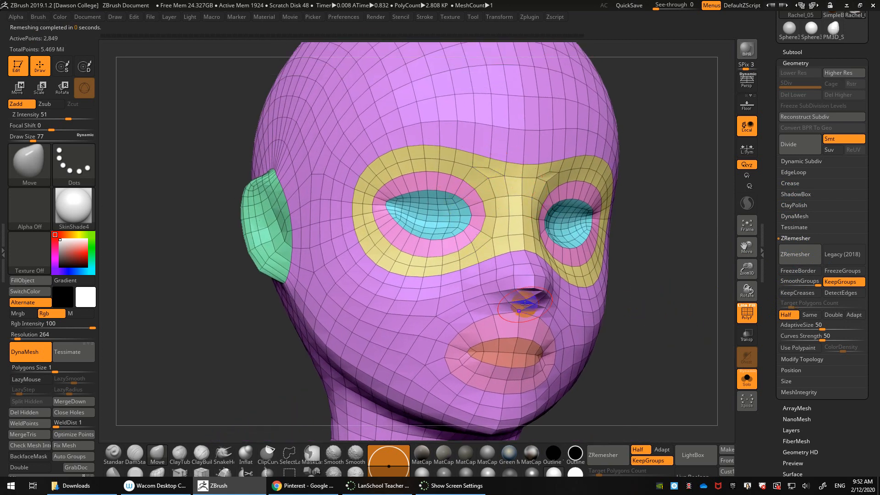
pyautogui.hotkey('ctrl', 'z')
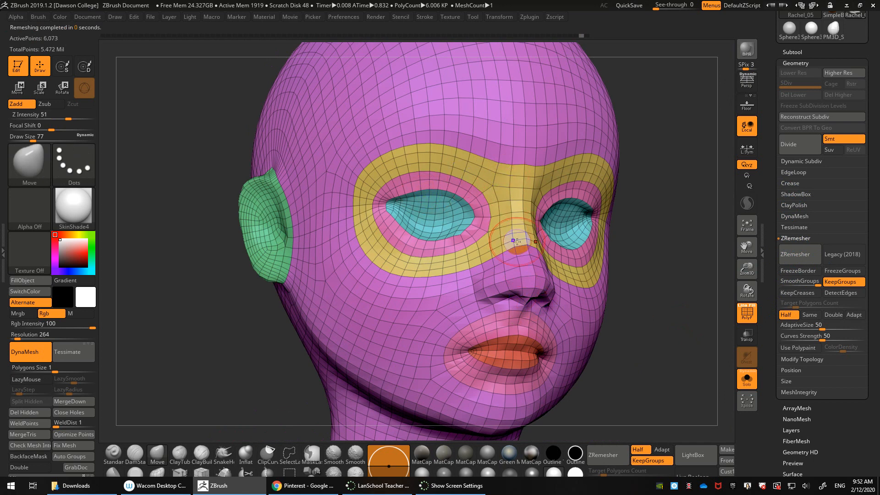
# - ZRemesh the head again with the Half target and KeepGroups on
pyautogui.moveTo(650, 338)
pyautogui.mouseDown()
pyautogui.moveTo(659, 309)
pyautogui.moveTo(642, 326)
pyautogui.mouseUp()
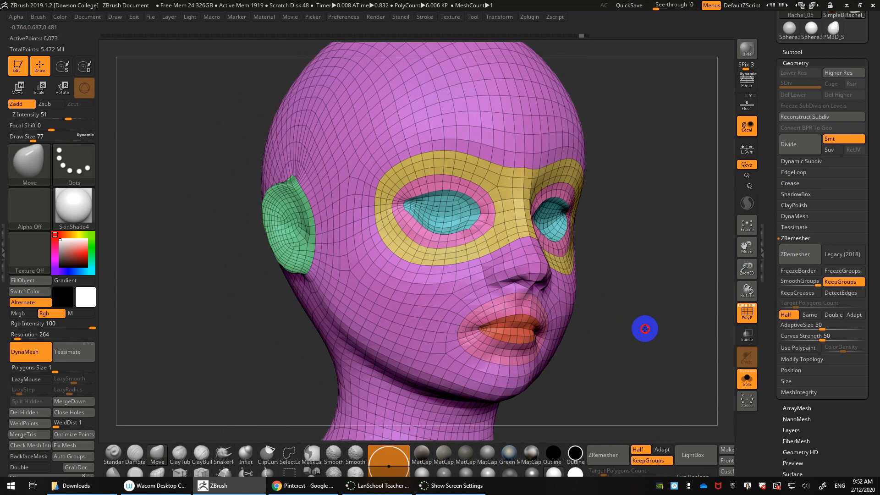
pyautogui.click(799, 254)
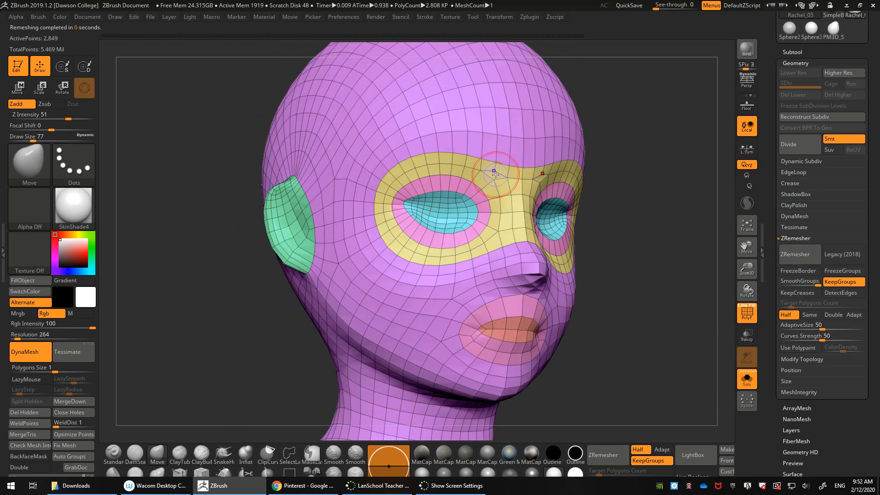
# - Try stitching neighbouring points with ZModeler's point Stitch action on the head, including two points at the corner of the mouth
pyautogui.click(179, 473)
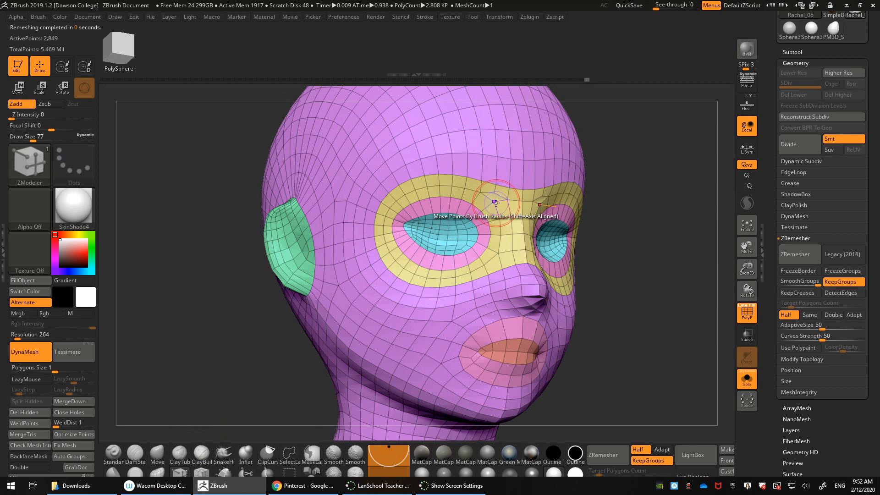
pyautogui.press('space')
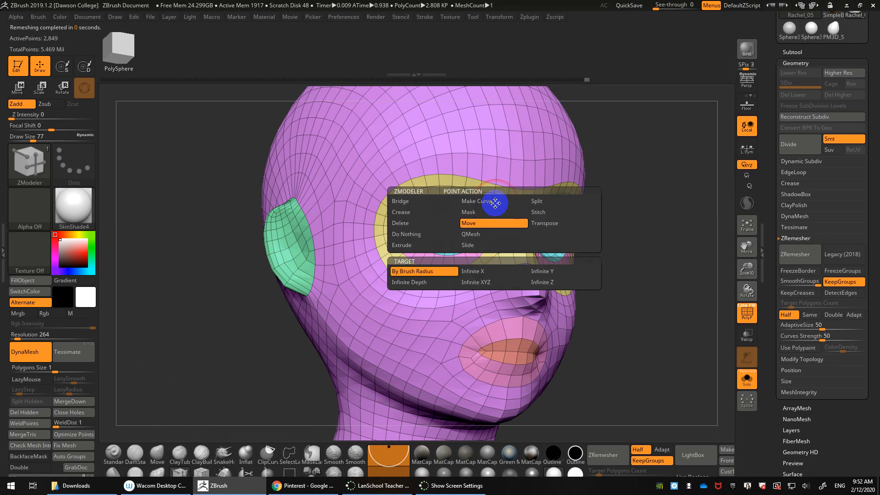
pyautogui.click(537, 212)
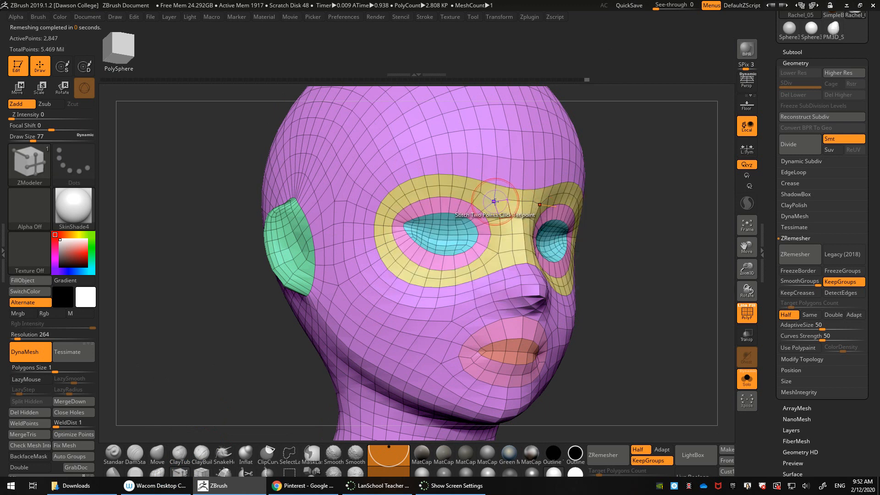
pyautogui.press('shift')
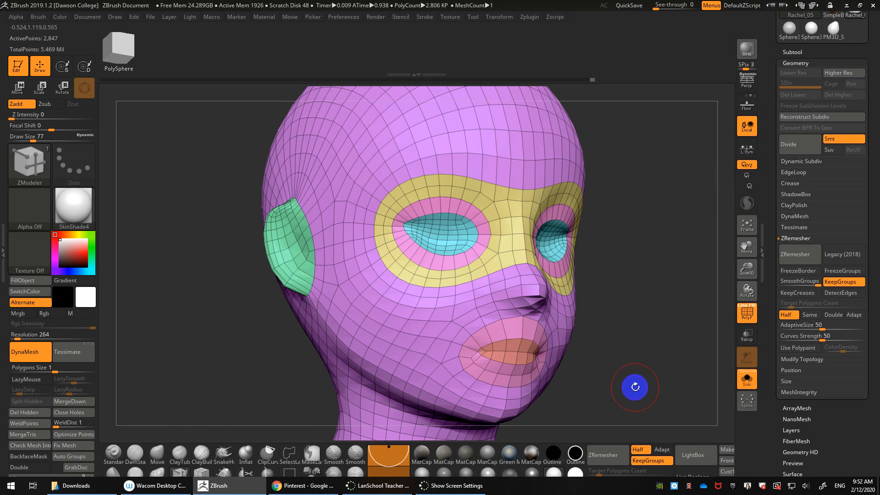
pyautogui.moveTo(635, 383); pyautogui.dragTo(606, 343)
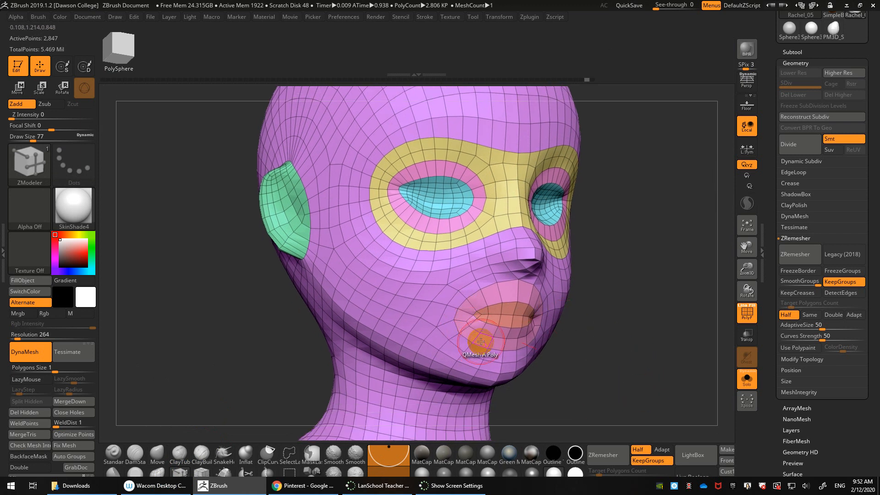
pyautogui.press('s')
pyautogui.click(482, 315)
pyautogui.click(474, 315)
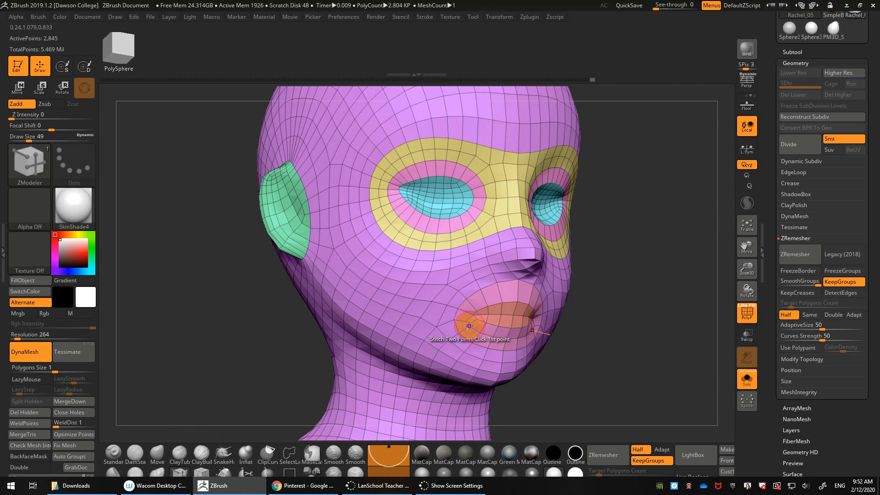
# - Return the head to its denser mesh from before the last ZRemesh at SDiv 1, and send it to Maya with GoZ
pyautogui.press('space')
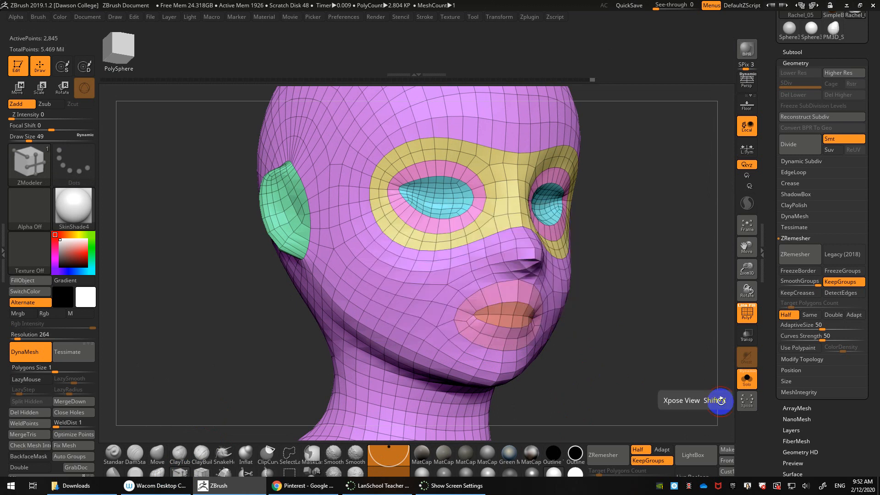
pyautogui.moveTo(647, 395); pyautogui.dragTo(661, 394)
pyautogui.hotkey('ctrl', 'd')
pyautogui.moveTo(645, 328); pyautogui.dragTo(605, 310)
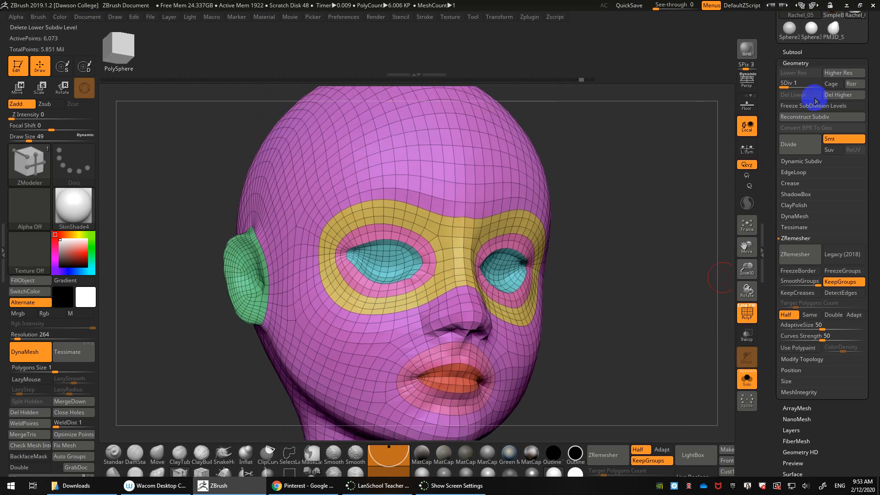
pyautogui.moveTo(772, 49); pyautogui.dragTo(772, 153)
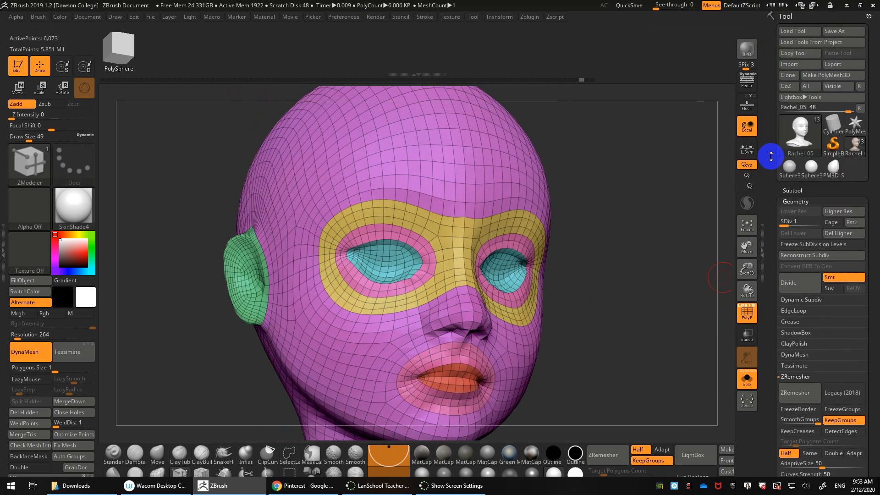
pyautogui.click(808, 88)
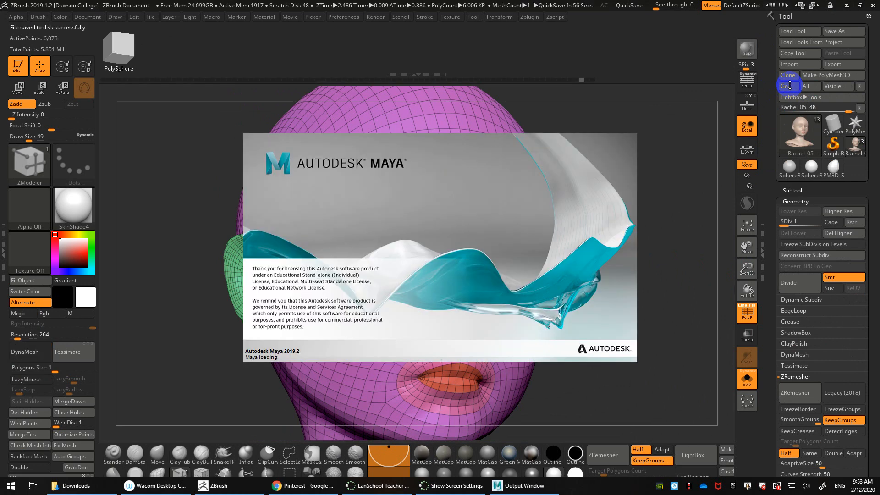
# - Switch to Photoshop CC 2019 and create a new document at the Default Photoshop Size, 7 x 5 in at 300 ppi
pyautogui.press('super')
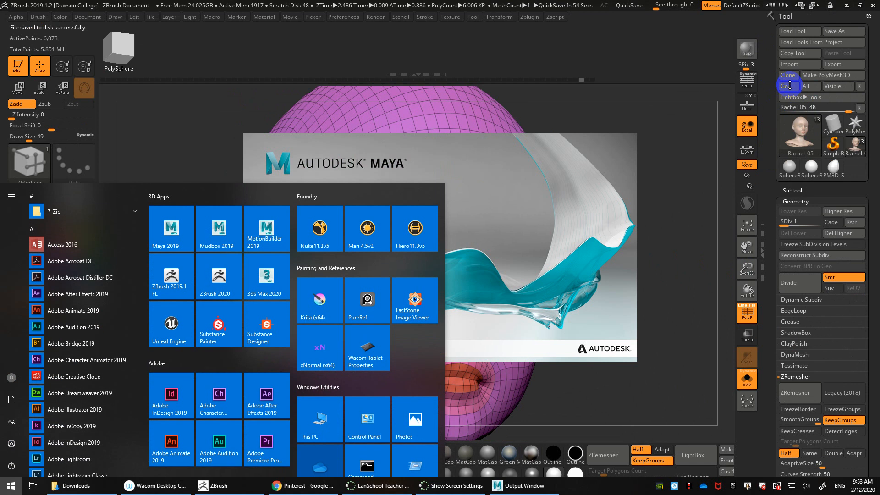
pyautogui.write('pho')
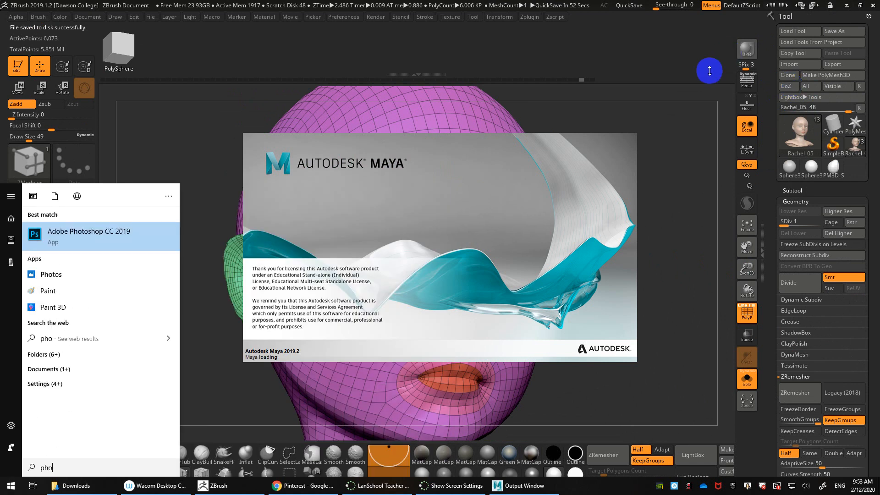
pyautogui.press('Return')
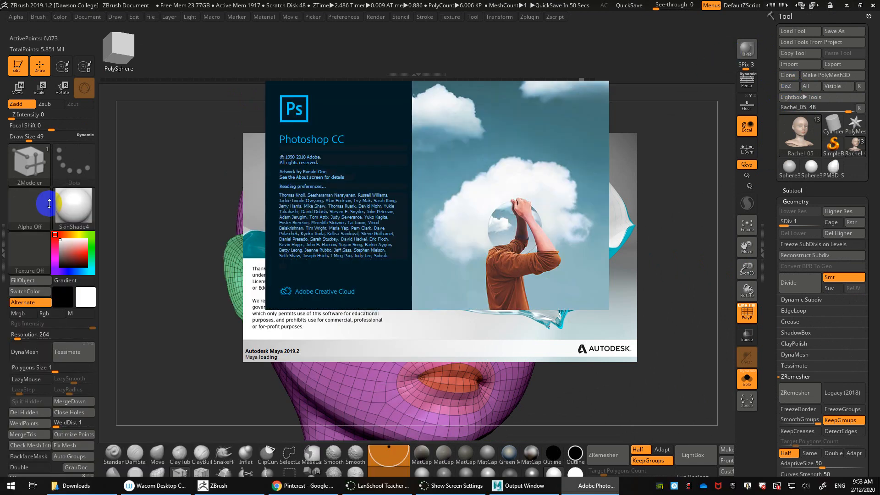
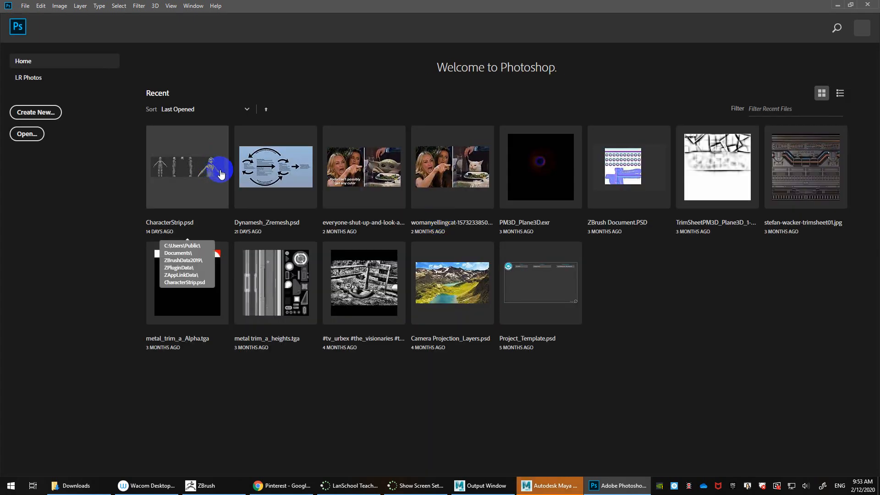
pyautogui.hotkey('ctrl', 'n')
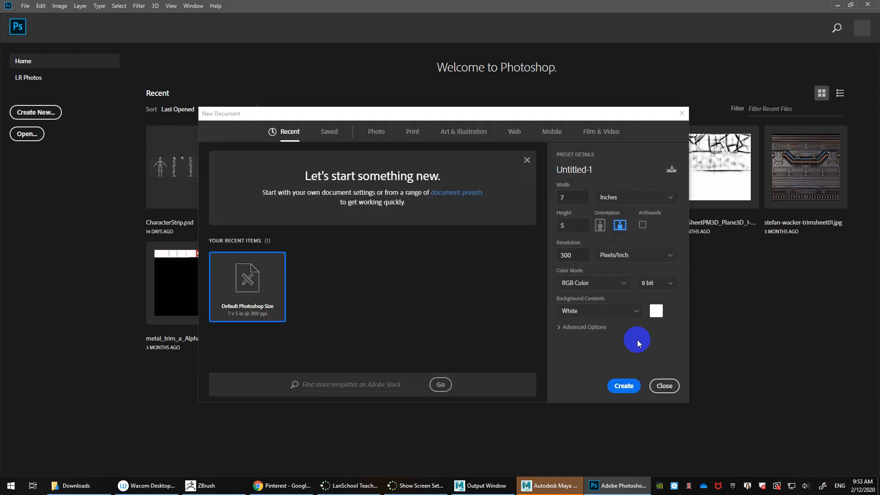
pyautogui.click(626, 386)
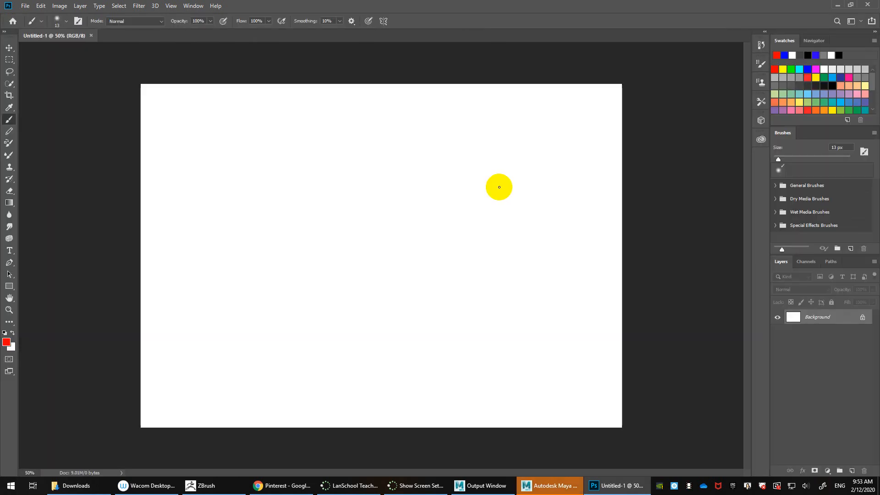
# - Sketch a tall red eye-shaped oval near the canvas centre with three short curved tick marks across its left edge
pyautogui.moveTo(432, 193); pyautogui.dragTo(375, 281)
pyautogui.hotkey('ctrl', 'z')
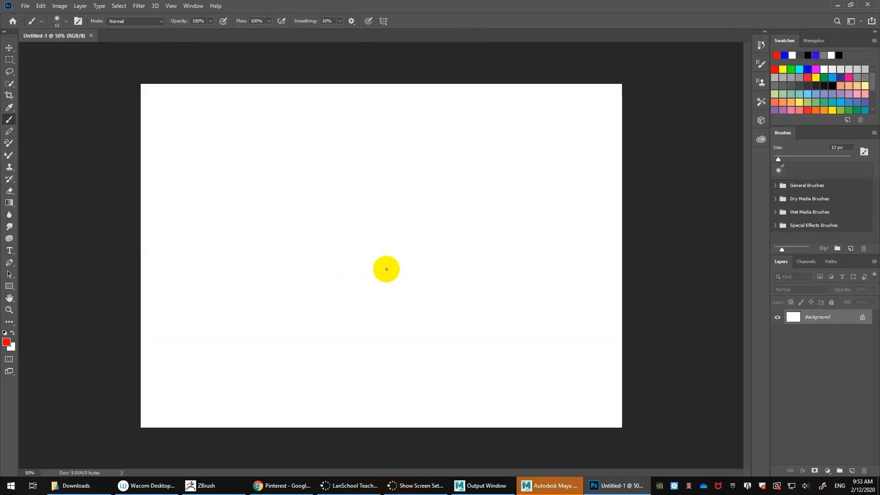
pyautogui.moveTo(385, 175)
pyautogui.mouseDown()
pyautogui.moveTo(358, 186)
pyautogui.moveTo(372, 289)
pyautogui.moveTo(403, 204)
pyautogui.moveTo(377, 177)
pyautogui.mouseUp()
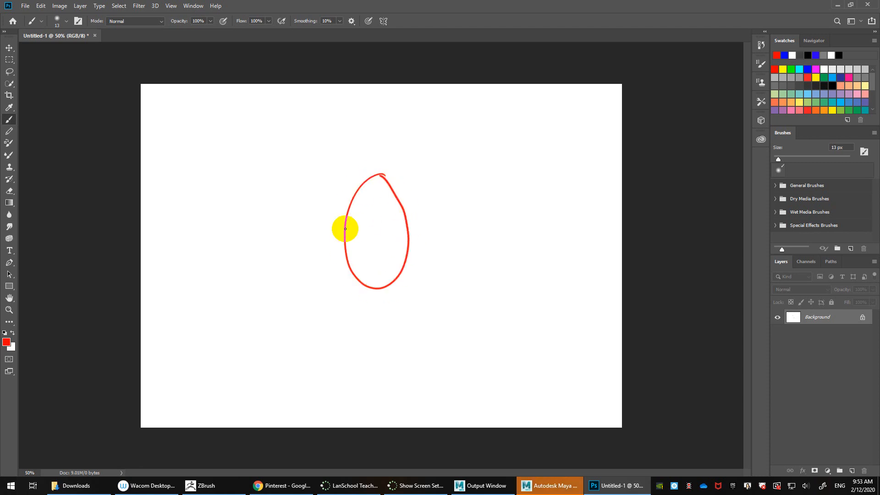
pyautogui.moveTo(338, 232); pyautogui.dragTo(347, 232)
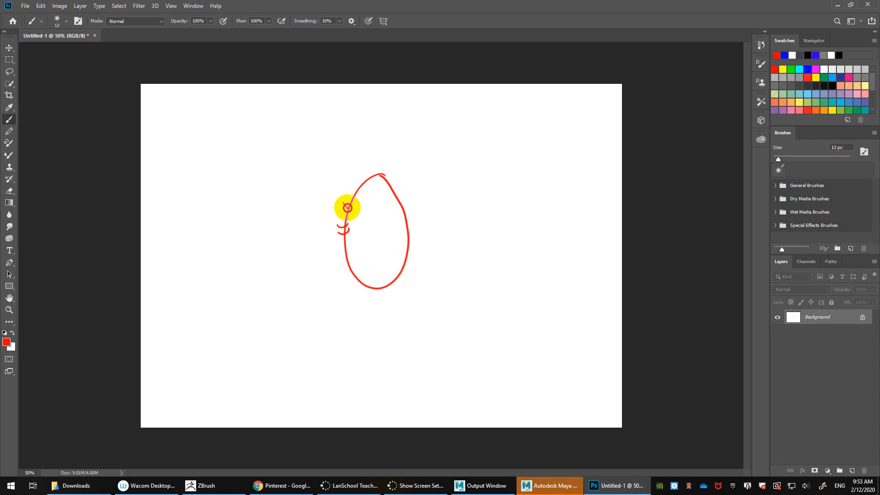
pyautogui.moveTo(347, 208); pyautogui.dragTo(351, 207)
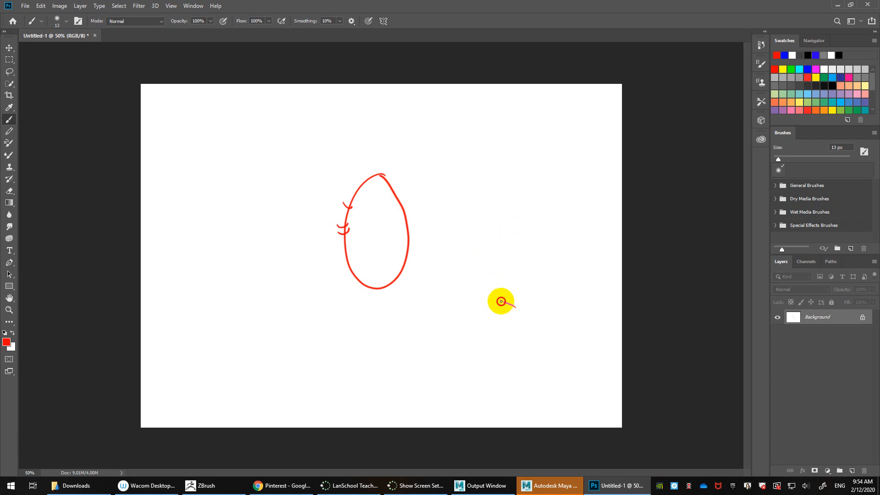
# - Draw a wide red ellipse below the oval, with two diverging lines extending outward from each of its ends
pyautogui.moveTo(514, 303)
pyautogui.mouseDown()
pyautogui.moveTo(419, 340)
pyautogui.moveTo(523, 316)
pyautogui.moveTo(519, 334)
pyautogui.moveTo(514, 313)
pyautogui.moveTo(592, 283)
pyautogui.mouseUp()
pyautogui.moveTo(415, 321); pyautogui.dragTo(340, 295)
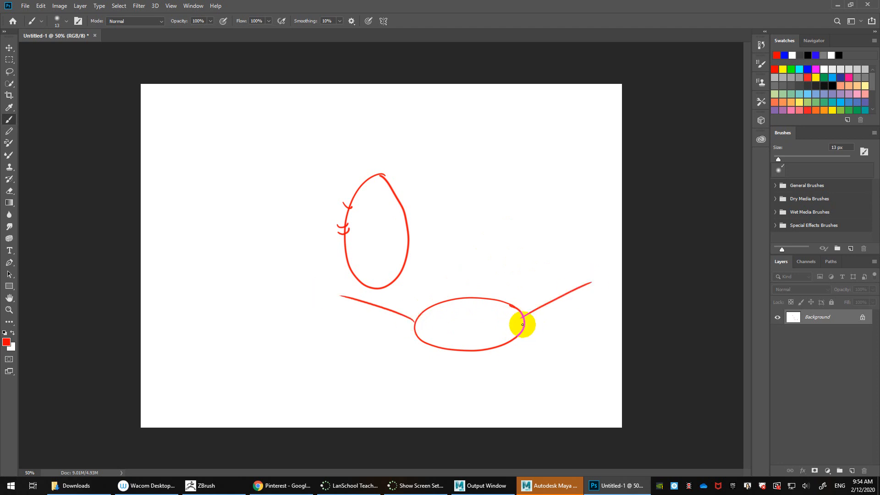
pyautogui.moveTo(524, 327); pyautogui.dragTo(614, 322)
pyautogui.moveTo(413, 329); pyautogui.dragTo(347, 359)
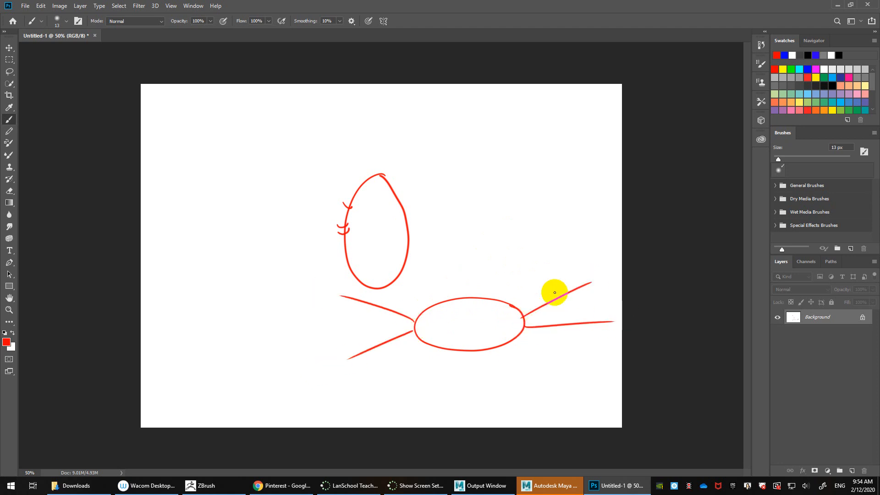
# - Try sketching two line junctions near the canvas's upper-right edge, with edges diverging on both sides, and undo the strokes
pyautogui.moveTo(589, 149)
pyautogui.mouseDown()
pyautogui.moveTo(587, 164)
pyautogui.moveTo(630, 131)
pyautogui.mouseUp()
pyautogui.moveTo(588, 162); pyautogui.dragTo(642, 171)
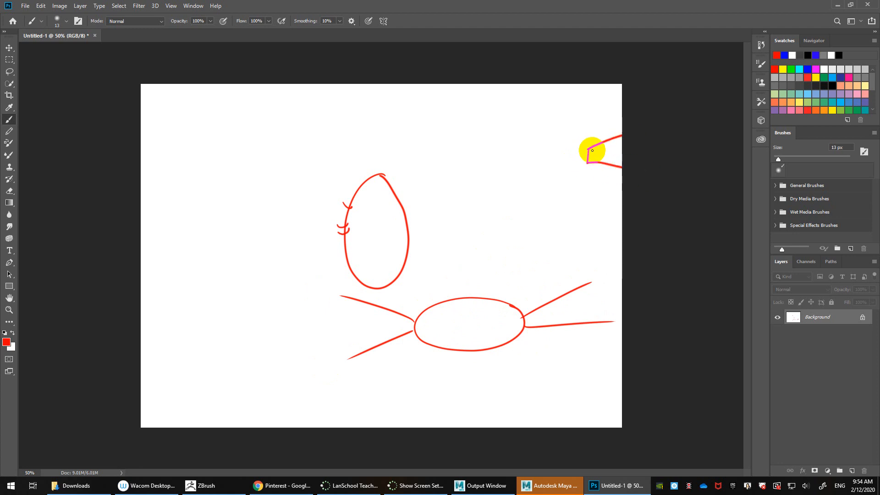
pyautogui.moveTo(583, 146); pyautogui.dragTo(531, 120)
pyautogui.moveTo(586, 164); pyautogui.dragTo(547, 178)
pyautogui.moveTo(573, 219)
pyautogui.mouseDown()
pyautogui.moveTo(631, 197)
pyautogui.moveTo(530, 245)
pyautogui.mouseUp()
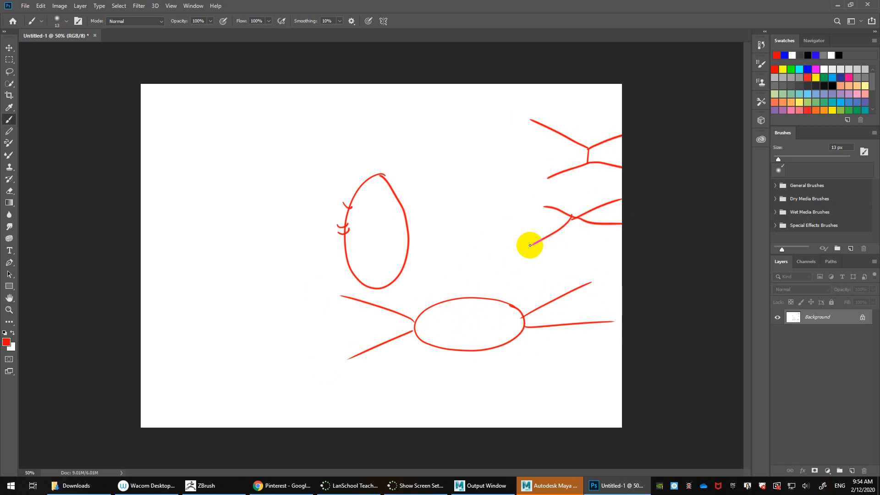
pyautogui.hotkey('ctrl', 'z')
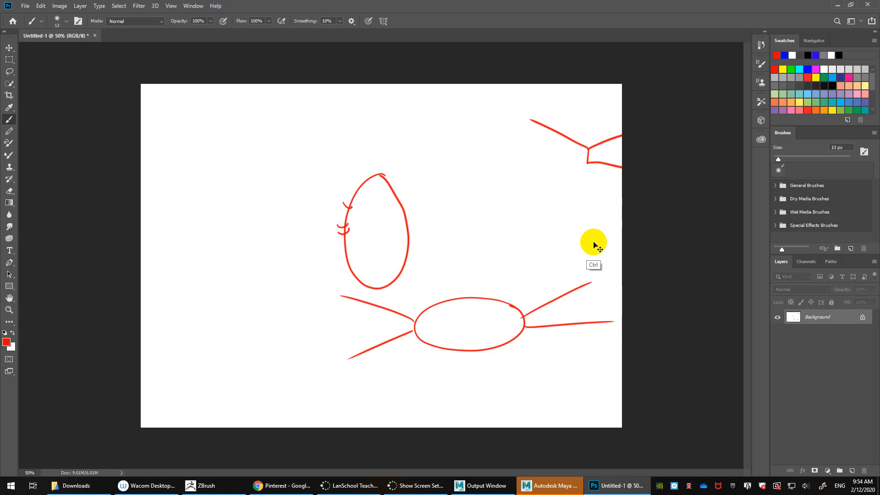
pyautogui.hotkey('ctrl', 'z')
pyautogui.hotkey('ctrl', 'z')
pyautogui.hotkey('ctrl', 'z')
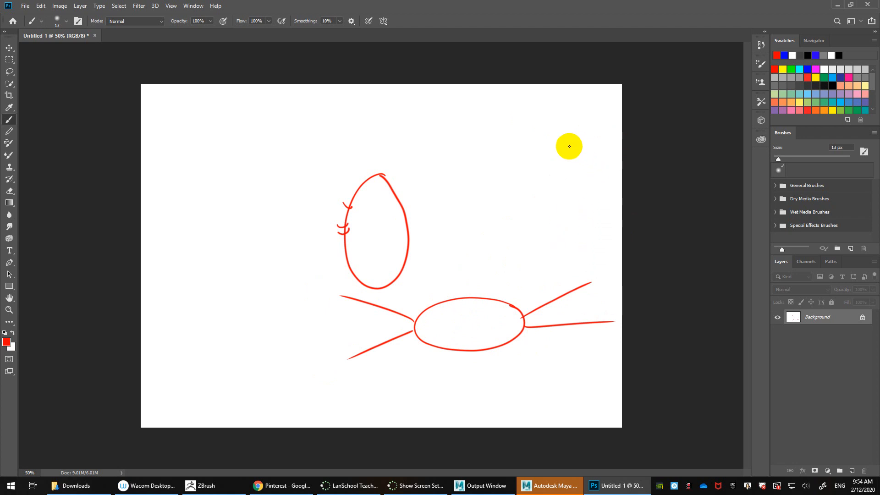
# - Sketch a short vertical edge with three lines fanning off the canvas's upper-right side, and add a middle line at each end of the ellipse
pyautogui.moveTo(570, 146)
pyautogui.mouseDown()
pyautogui.moveTo(581, 151)
pyautogui.moveTo(573, 176)
pyautogui.moveTo(628, 152)
pyautogui.mouseUp()
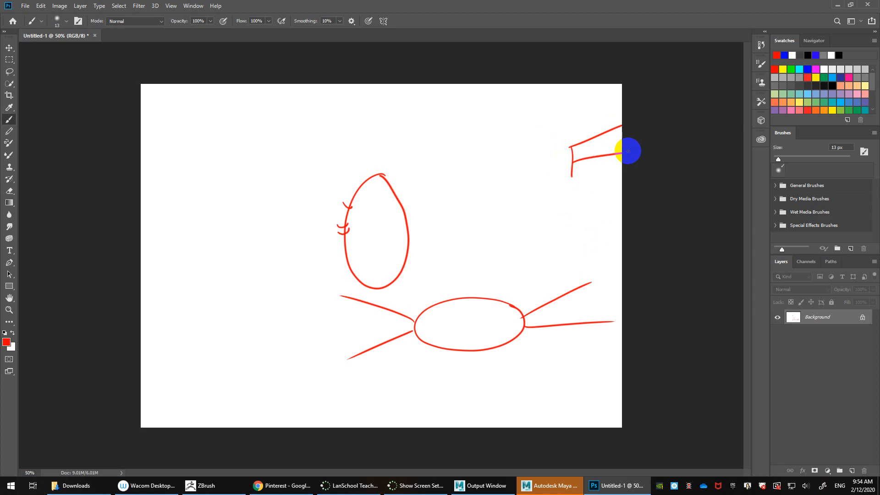
pyautogui.moveTo(575, 178); pyautogui.dragTo(653, 188)
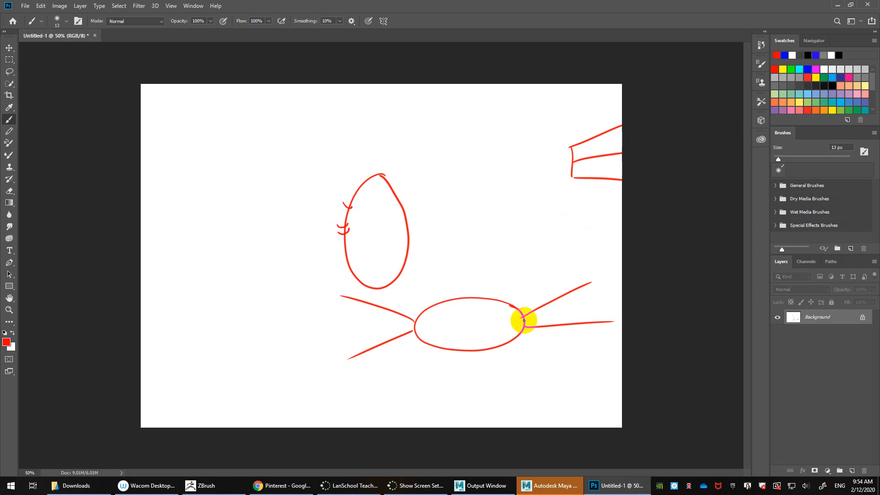
pyautogui.moveTo(524, 320); pyautogui.dragTo(610, 306)
pyautogui.moveTo(410, 327); pyautogui.dragTo(311, 325)
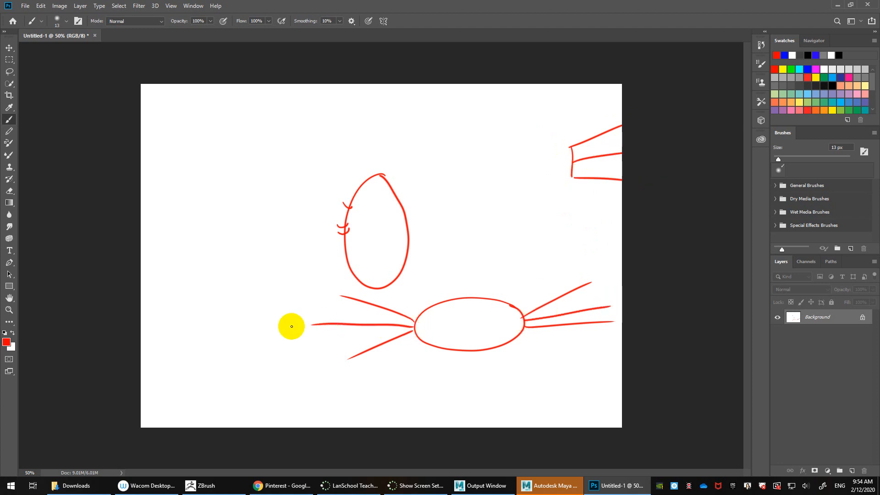
# - Sketch straight red lines radiating outward all around the ellipse's upper and lower edges
pyautogui.moveTo(470, 297); pyautogui.dragTo(473, 231)
pyautogui.moveTo(474, 353); pyautogui.dragTo(466, 425)
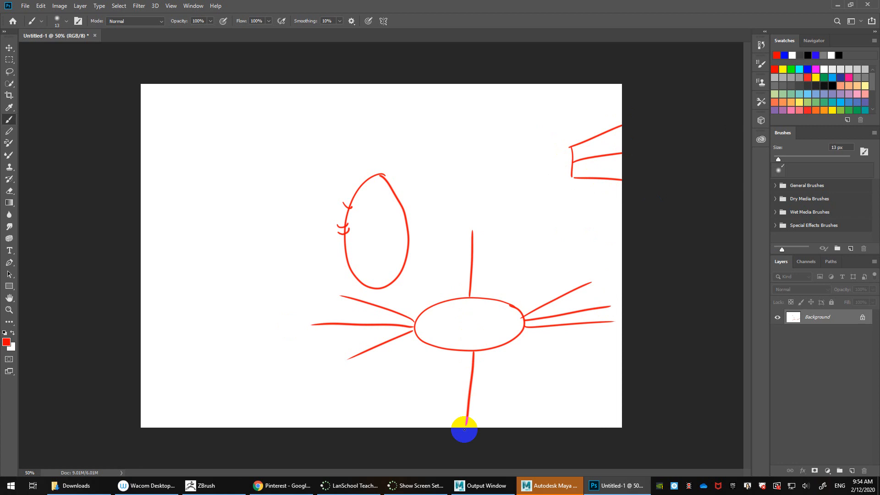
pyautogui.moveTo(454, 351); pyautogui.dragTo(413, 402)
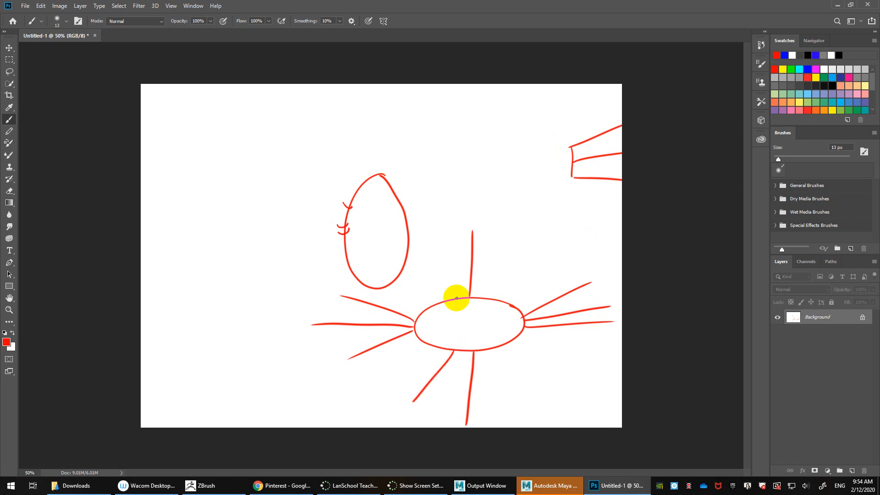
pyautogui.moveTo(454, 299); pyautogui.dragTo(429, 236)
pyautogui.moveTo(493, 298); pyautogui.dragTo(541, 232)
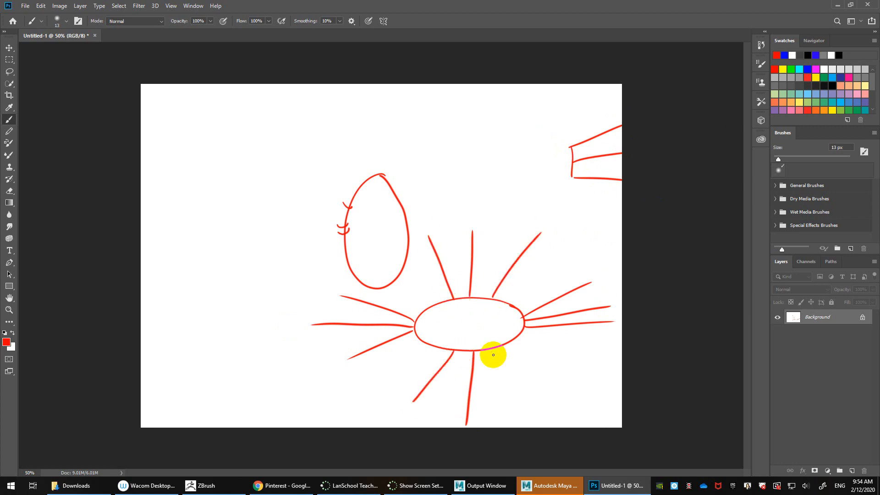
pyautogui.moveTo(492, 347); pyautogui.dragTo(521, 407)
pyautogui.moveTo(434, 347); pyautogui.dragTo(374, 400)
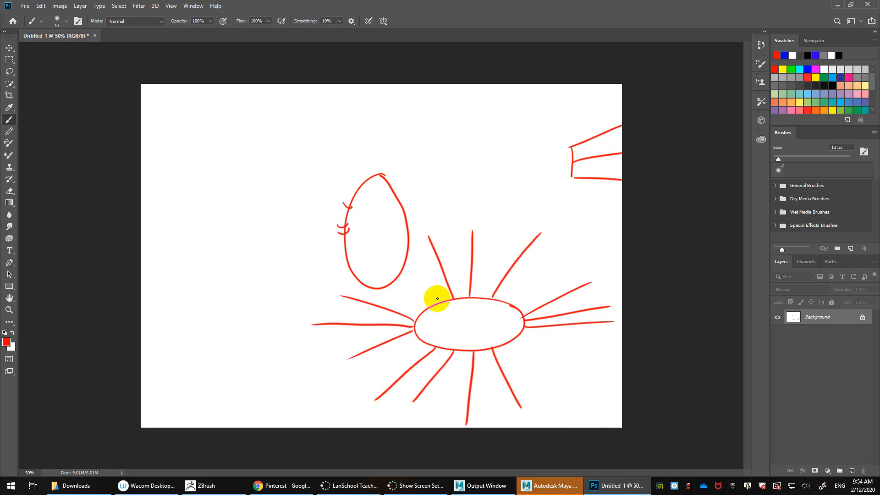
pyautogui.moveTo(438, 303); pyautogui.dragTo(394, 236)
pyautogui.moveTo(513, 298); pyautogui.dragTo(573, 236)
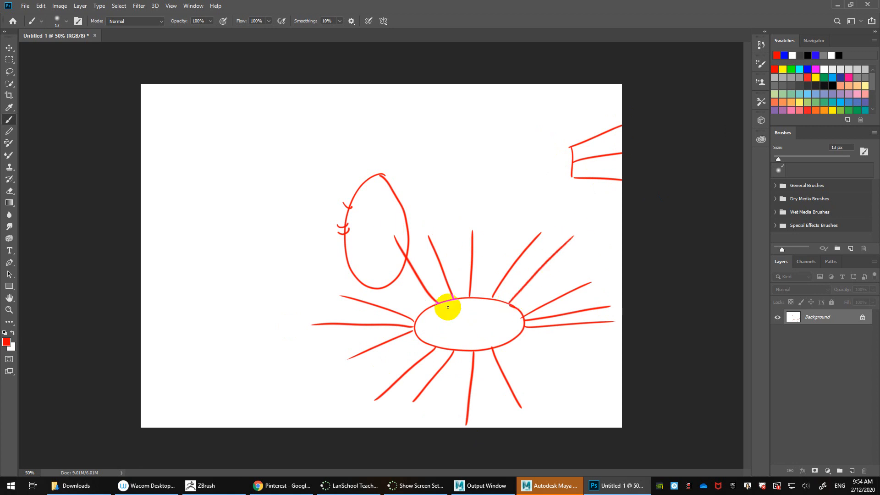
pyautogui.moveTo(420, 311); pyautogui.dragTo(366, 259)
pyautogui.moveTo(519, 308); pyautogui.dragTo(597, 248)
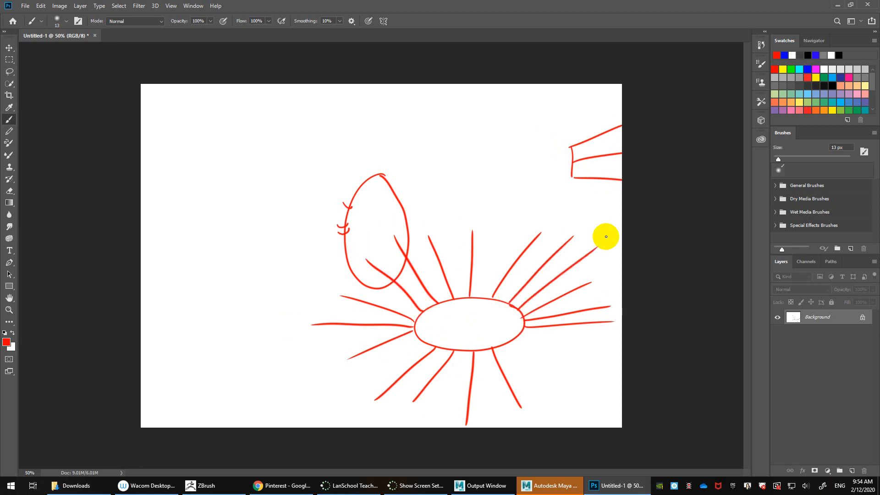
pyautogui.moveTo(507, 345); pyautogui.dragTo(552, 407)
pyautogui.moveTo(518, 334); pyautogui.dragTo(569, 391)
pyautogui.moveTo(415, 331)
pyautogui.mouseDown()
pyautogui.moveTo(421, 341)
pyautogui.moveTo(353, 388)
pyautogui.mouseUp()
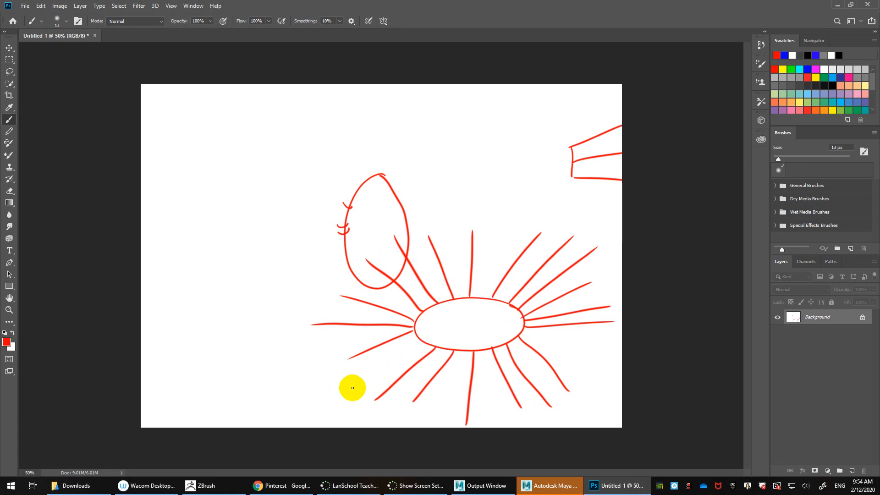
# - Add a new layer above the sketch and fill it with the white background colour
pyautogui.click(853, 472)
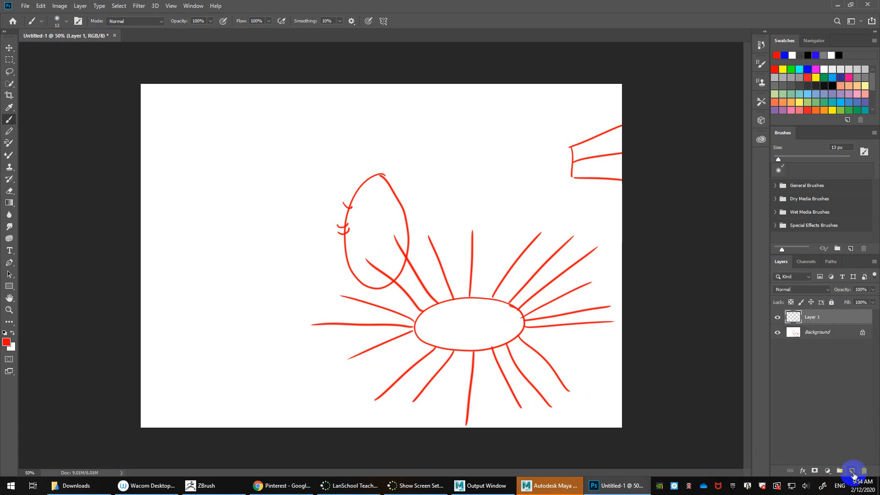
pyautogui.hotkey('shift', 'F5')
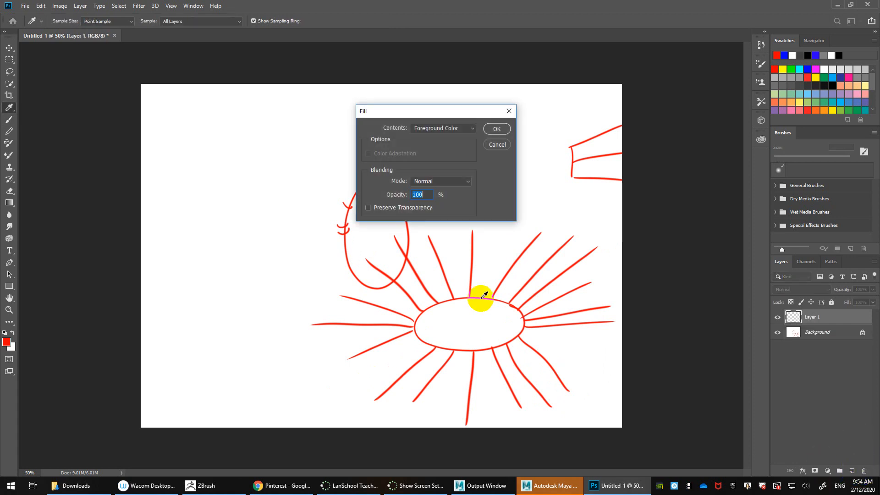
pyautogui.click(495, 130)
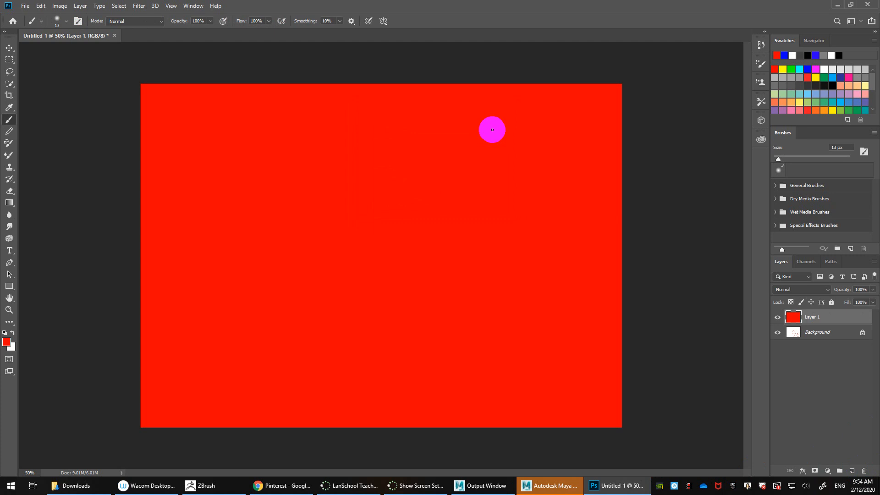
pyautogui.hotkey('ctrl', 'BackSpace')
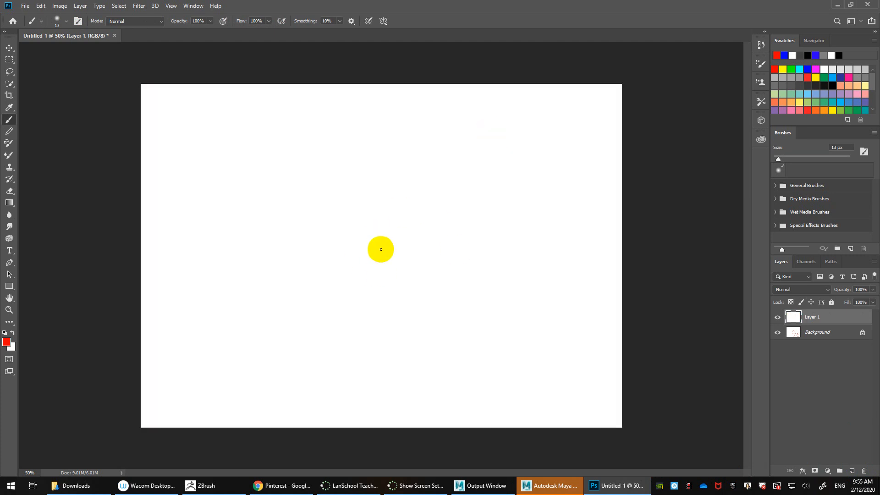
# - Sketch a simple face on the new layer with a wide mouth oval and two small eye ovals above it
pyautogui.moveTo(417, 287)
pyautogui.mouseDown()
pyautogui.moveTo(362, 315)
pyautogui.moveTo(414, 292)
pyautogui.mouseUp()
pyautogui.moveTo(442, 192)
pyautogui.mouseDown()
pyautogui.moveTo(419, 199)
pyautogui.moveTo(447, 194)
pyautogui.mouseUp()
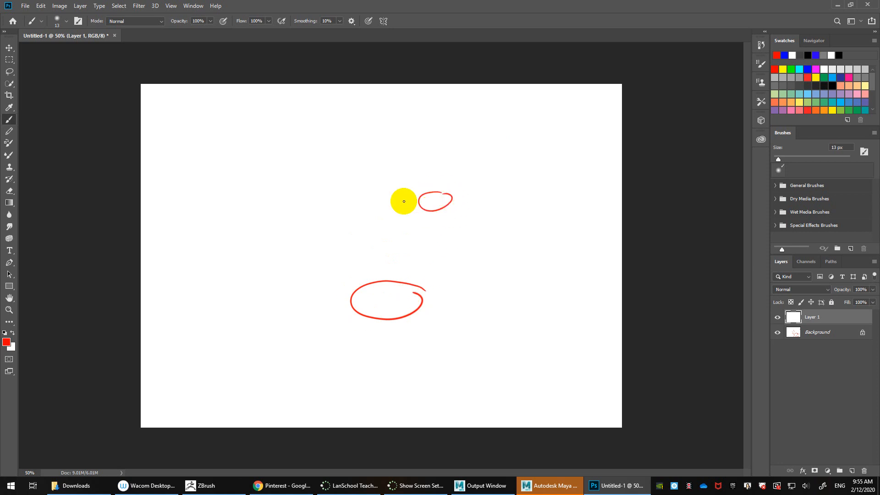
pyautogui.moveTo(341, 197); pyautogui.dragTo(350, 198)
# - Sketch lines radiating outward from both eye ovals and join the two eyes with a line across the nose bridge
pyautogui.moveTo(373, 155)
pyautogui.mouseDown()
pyautogui.moveTo(337, 201)
pyautogui.moveTo(347, 271)
pyautogui.mouseUp()
pyautogui.moveTo(321, 211); pyautogui.dragTo(288, 258)
pyautogui.moveTo(277, 201); pyautogui.dragTo(314, 204)
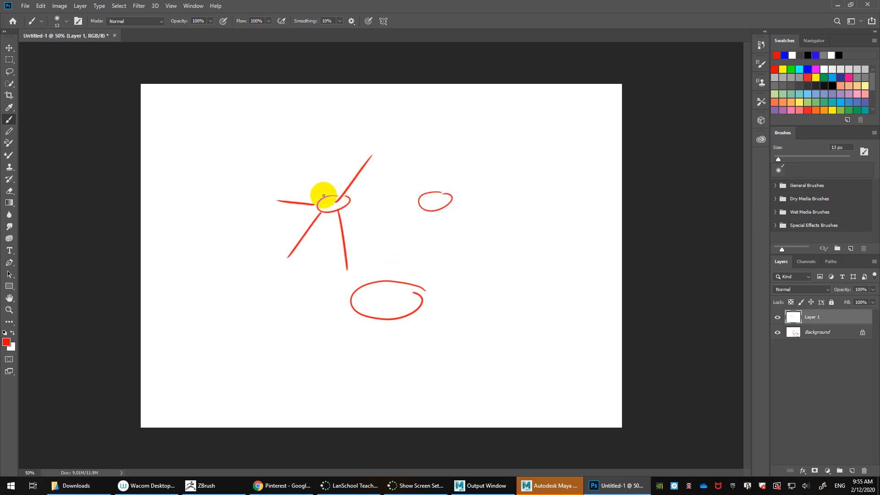
pyautogui.moveTo(302, 159)
pyautogui.mouseDown()
pyautogui.moveTo(326, 197)
pyautogui.moveTo(429, 198)
pyautogui.mouseUp()
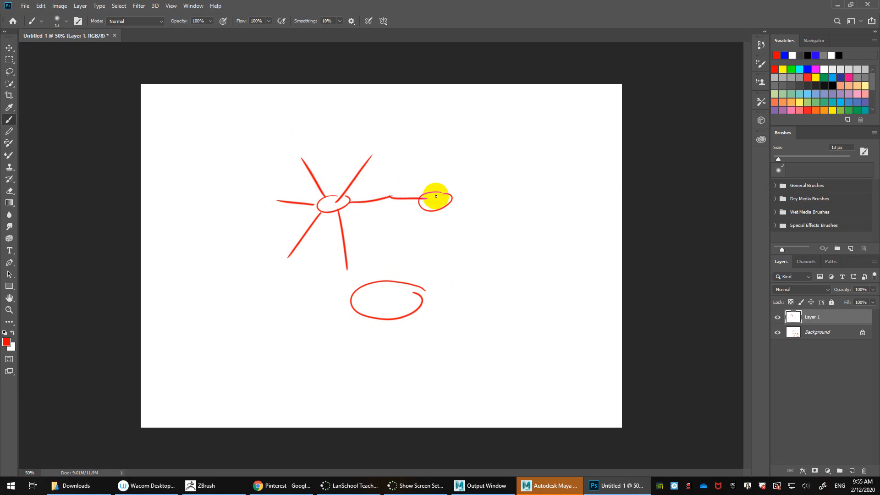
pyautogui.moveTo(400, 156); pyautogui.dragTo(429, 196)
pyautogui.moveTo(453, 145)
pyautogui.mouseDown()
pyautogui.moveTo(439, 192)
pyautogui.moveTo(520, 191)
pyautogui.mouseUp()
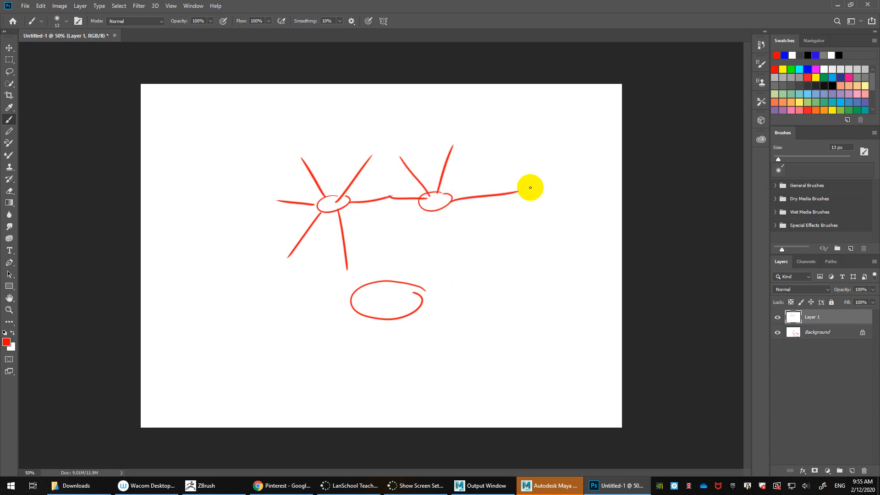
pyautogui.moveTo(447, 210)
pyautogui.mouseDown()
pyautogui.moveTo(467, 252)
pyautogui.moveTo(432, 212)
pyautogui.moveTo(407, 256)
pyautogui.mouseUp()
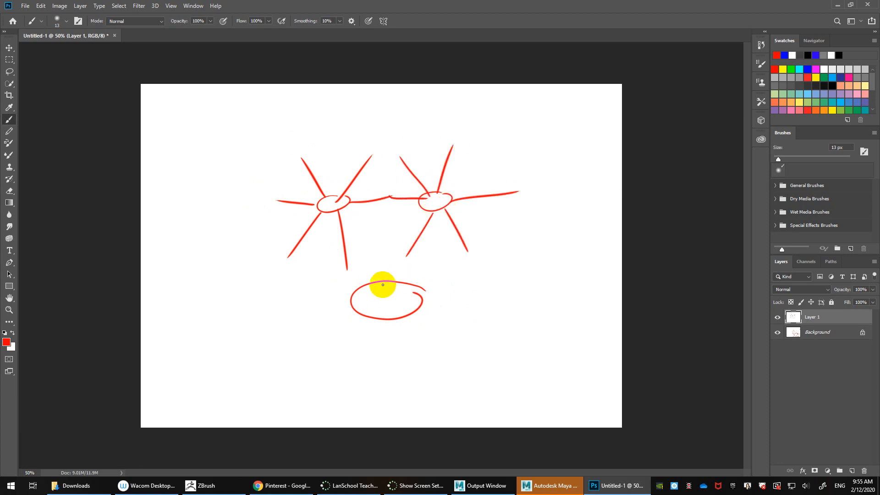
# - Connect both eyes to the mouth with lines, and add a vertical centre line and a curve beneath the nose bridge
pyautogui.moveTo(340, 212); pyautogui.dragTo(358, 288)
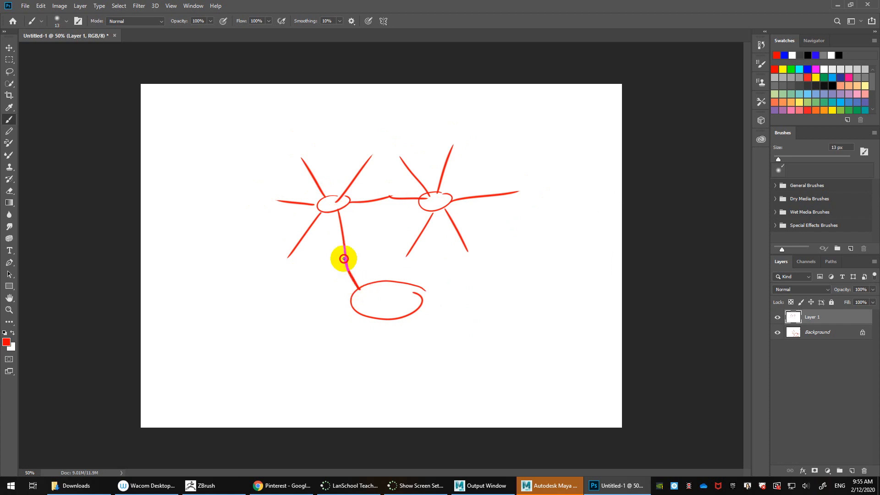
pyautogui.moveTo(433, 213)
pyautogui.mouseDown()
pyautogui.moveTo(398, 280)
pyautogui.moveTo(420, 221)
pyautogui.mouseUp()
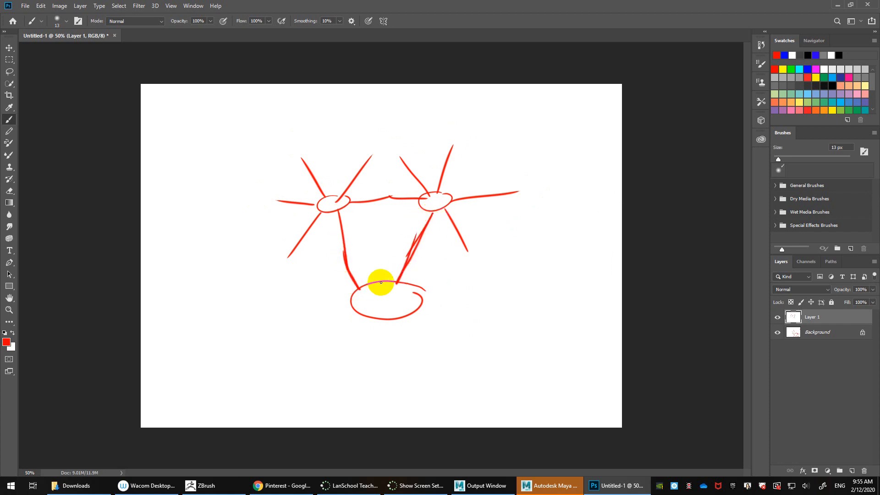
pyautogui.moveTo(381, 282); pyautogui.dragTo(396, 104)
pyautogui.moveTo(352, 211); pyautogui.dragTo(432, 205)
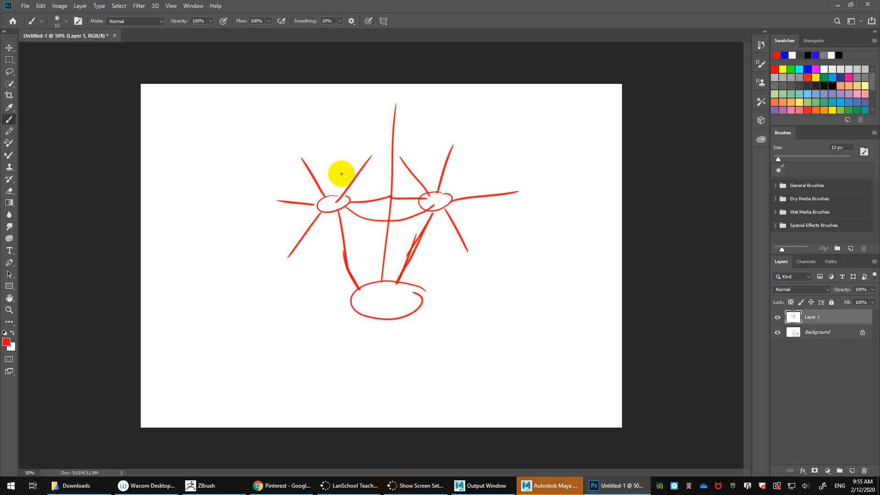
# - Draw a loop around the left eye and two rings around the mouth, with lines radiating outward from the mouth oval
pyautogui.moveTo(347, 178)
pyautogui.mouseDown()
pyautogui.moveTo(356, 213)
pyautogui.moveTo(350, 188)
pyautogui.mouseUp()
pyautogui.moveTo(393, 266)
pyautogui.mouseDown()
pyautogui.moveTo(403, 326)
pyautogui.moveTo(428, 261)
pyautogui.moveTo(316, 321)
pyautogui.moveTo(397, 247)
pyautogui.mouseUp()
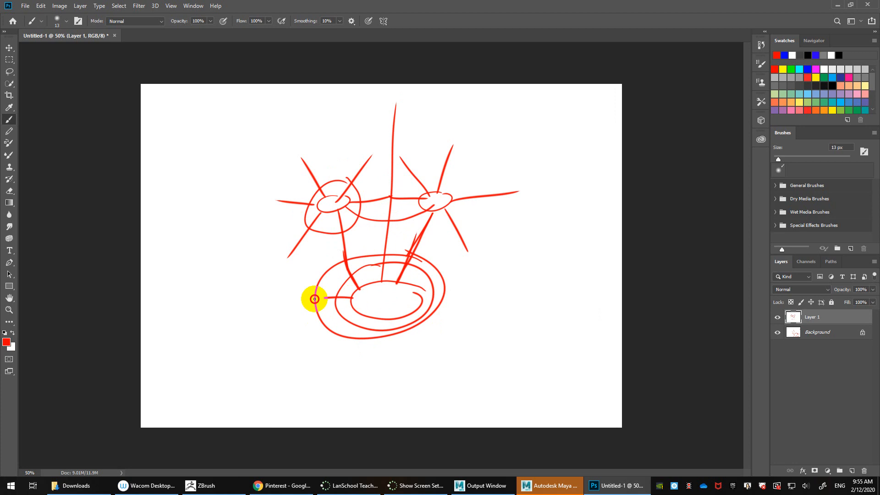
pyautogui.moveTo(279, 302); pyautogui.dragTo(512, 294)
pyautogui.moveTo(355, 313)
pyautogui.mouseDown()
pyautogui.moveTo(320, 363)
pyautogui.moveTo(363, 362)
pyautogui.mouseUp()
pyautogui.moveTo(387, 321)
pyautogui.mouseDown()
pyautogui.moveTo(391, 375)
pyautogui.moveTo(422, 372)
pyautogui.mouseUp()
pyautogui.moveTo(414, 313); pyautogui.dragTo(457, 354)
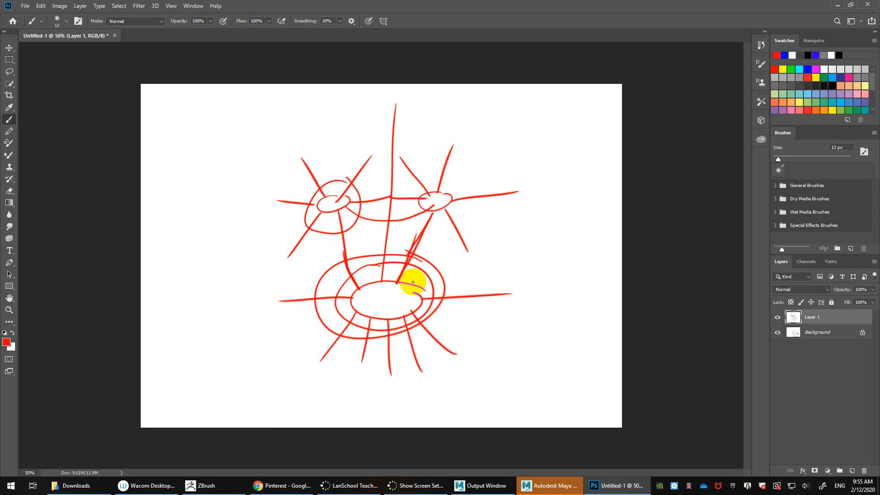
pyautogui.moveTo(411, 289); pyautogui.dragTo(459, 238)
pyautogui.moveTo(372, 279); pyautogui.dragTo(366, 237)
pyautogui.moveTo(306, 253)
pyautogui.mouseDown()
pyautogui.moveTo(350, 291)
pyautogui.moveTo(308, 334)
pyautogui.mouseUp()
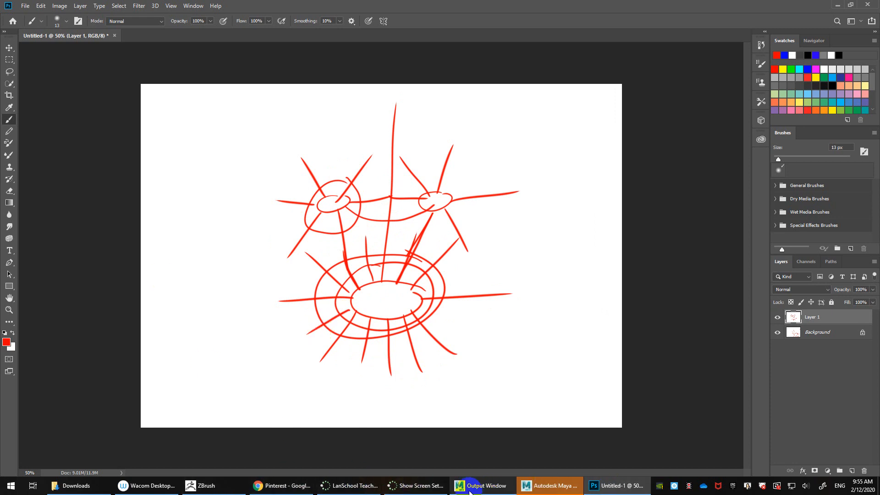
# - Switch to Maya, frame the Rachel_05 head closely on its mouth, and select a single face on the upper lip
pyautogui.click(550, 486)
pyautogui.click(554, 4)
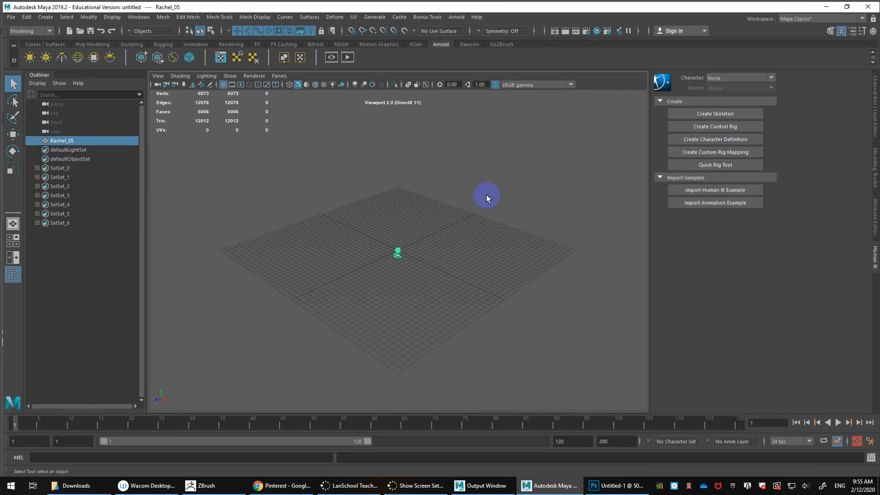
pyautogui.press('f')
pyautogui.keyDown('alt'); pyautogui.moveTo(467, 259); pyautogui.dragTo(512, 279, button='right'); pyautogui.keyUp('alt')
pyautogui.keyDown('alt'); pyautogui.moveTo(512, 279); pyautogui.dragTo(428, 256); pyautogui.keyUp('alt')
pyautogui.keyDown('alt'); pyautogui.moveTo(429, 254); pyautogui.dragTo(489, 250, button='right'); pyautogui.keyUp('alt')
pyautogui.keyDown('alt'); pyautogui.moveTo(490, 250); pyautogui.dragTo(430, 249, button='middle'); pyautogui.keyUp('alt')
pyautogui.moveTo(432, 233); pyautogui.dragTo(438, 254, button='right')
pyautogui.click(435, 237)
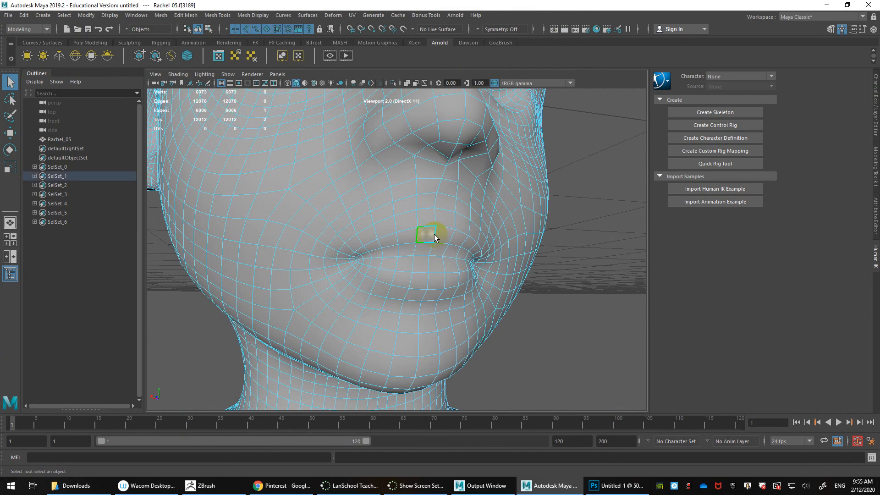
# - Try deleting the face loop around the lips and the faces inside it, and undo the deletions
pyautogui.doubleClick(411, 240)
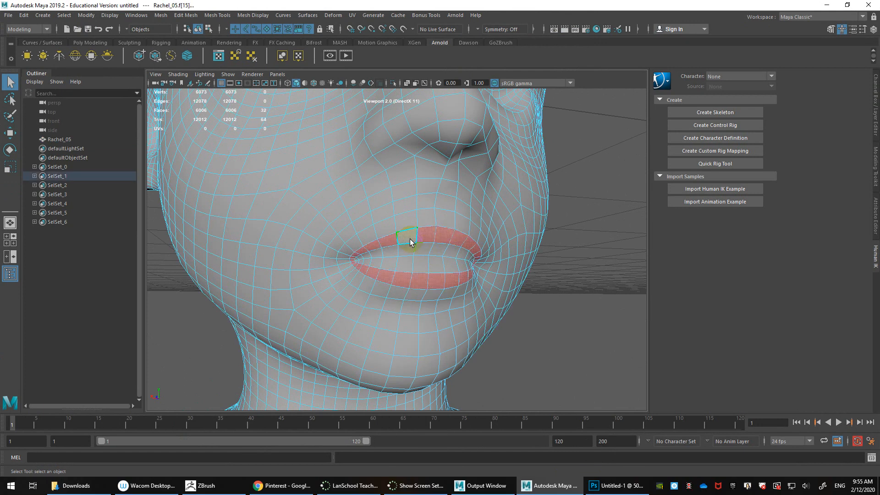
pyautogui.press('Delete')
pyautogui.press('Delete')
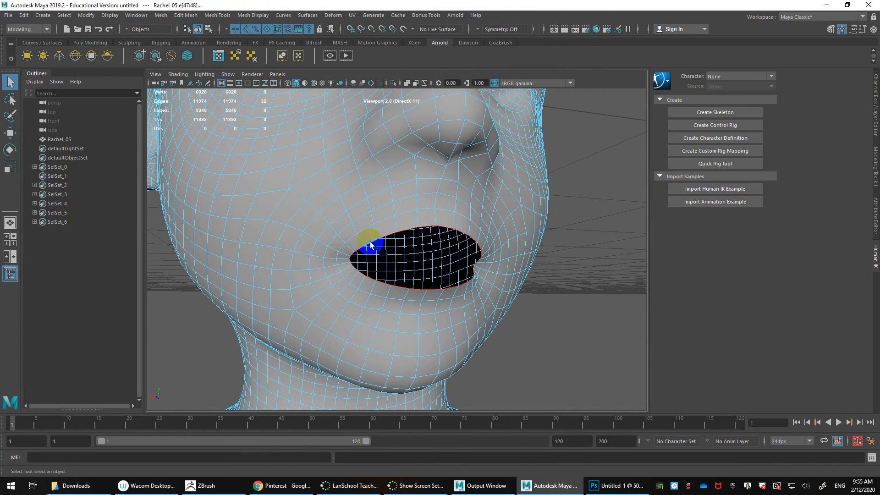
pyautogui.hotkey('ctrl', 'z')
pyautogui.hotkey('ctrl', 'z')
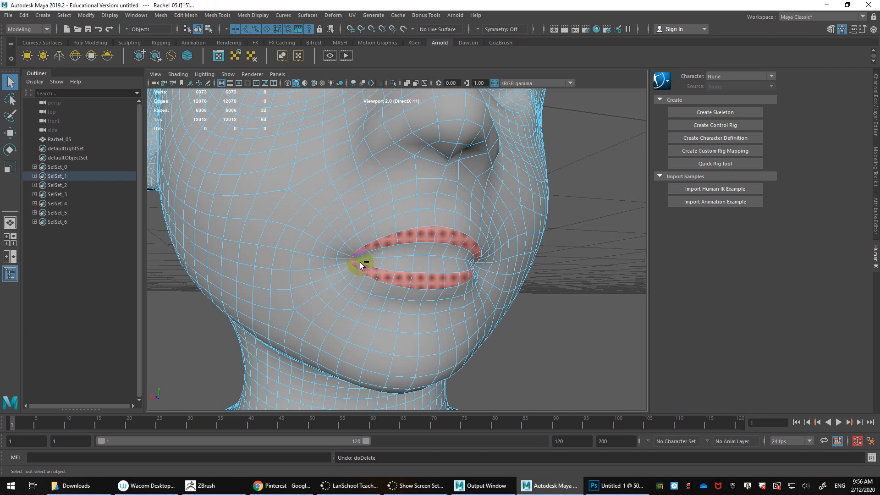
pyautogui.hotkey('ctrl', 'z')
# - Try selecting the edge loop that runs through the corner of the mouth, and undo the selection
pyautogui.keyDown('alt'); pyautogui.moveTo(359, 263); pyautogui.dragTo(351, 268, button='right'); pyautogui.keyUp('alt')
pyautogui.keyDown('alt'); pyautogui.moveTo(350, 269); pyautogui.dragTo(376, 267, button='middle'); pyautogui.keyUp('alt')
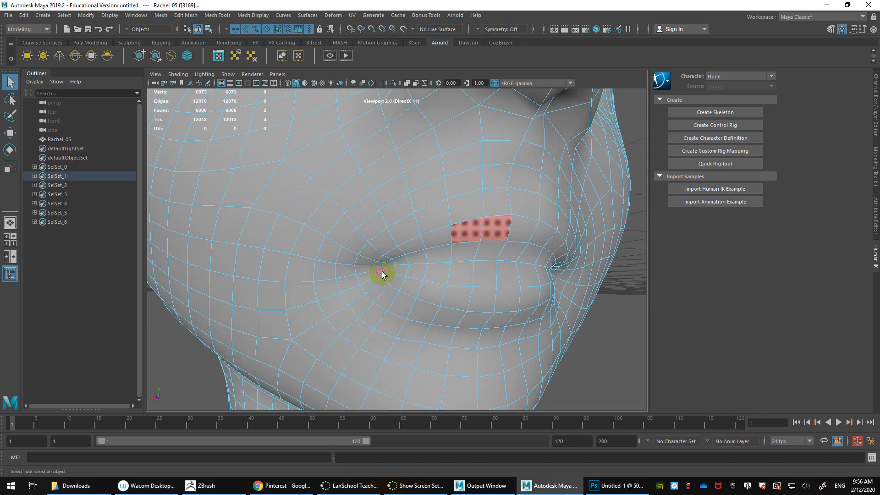
pyautogui.moveTo(381, 272); pyautogui.dragTo(377, 210, button='right')
pyautogui.doubleClick(378, 268)
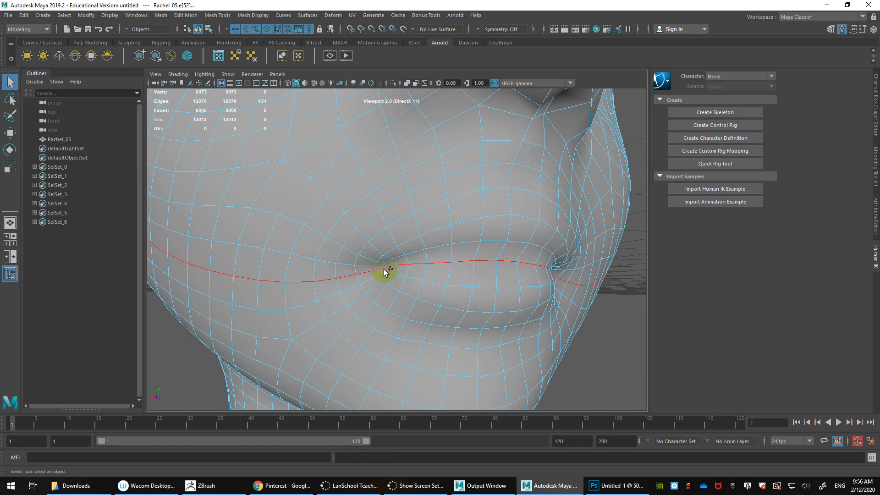
pyautogui.hotkey('ctrl', 'z')
pyautogui.hotkey('ctrl', 'z')
pyautogui.hotkey('ctrl', 'z')
pyautogui.hotkey('ctrl', 'z')
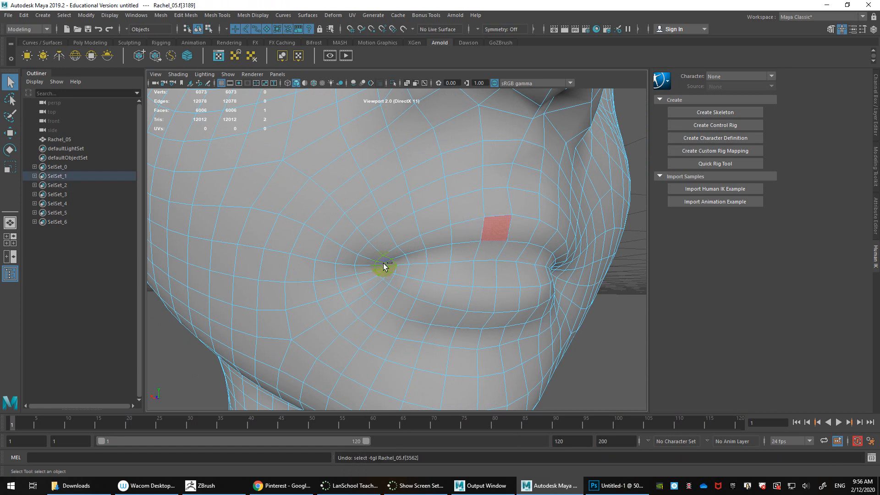
# - Delete the face loop around the lips and all the faces enclosed by it to open the mouth
pyautogui.click(461, 237)
pyautogui.keyDown('shift'); pyautogui.doubleClick(437, 241); pyautogui.keyUp('shift')
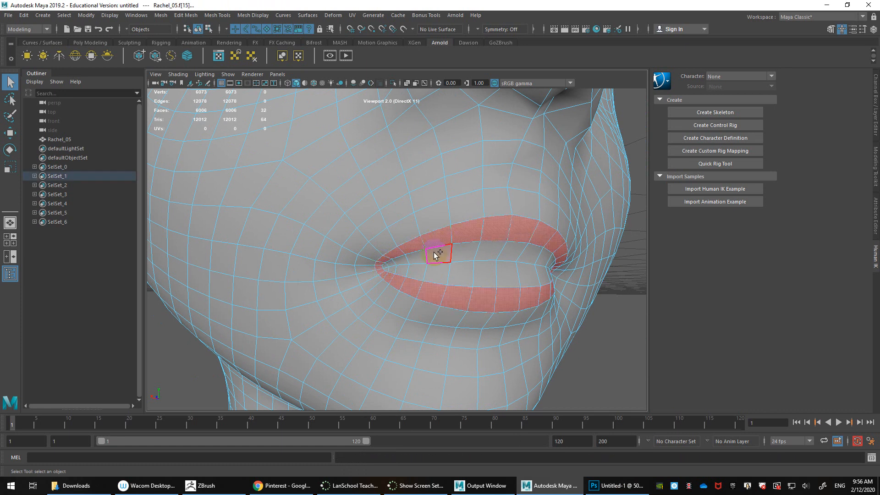
pyautogui.press('Delete')
pyautogui.doubleClick(441, 256)
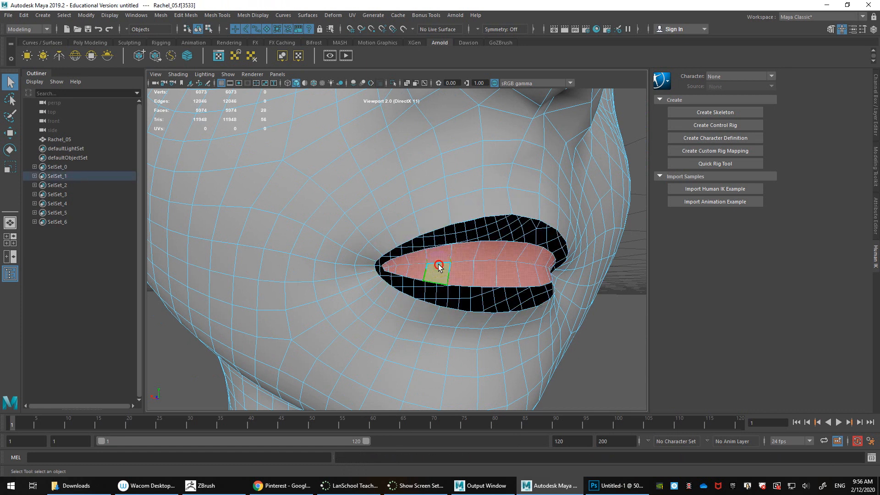
pyautogui.press('Delete')
# - Select the border edge loop of the mouth opening and extrude it inward by scaling it down vertically
pyautogui.moveTo(474, 217); pyautogui.dragTo(483, 195, button='right')
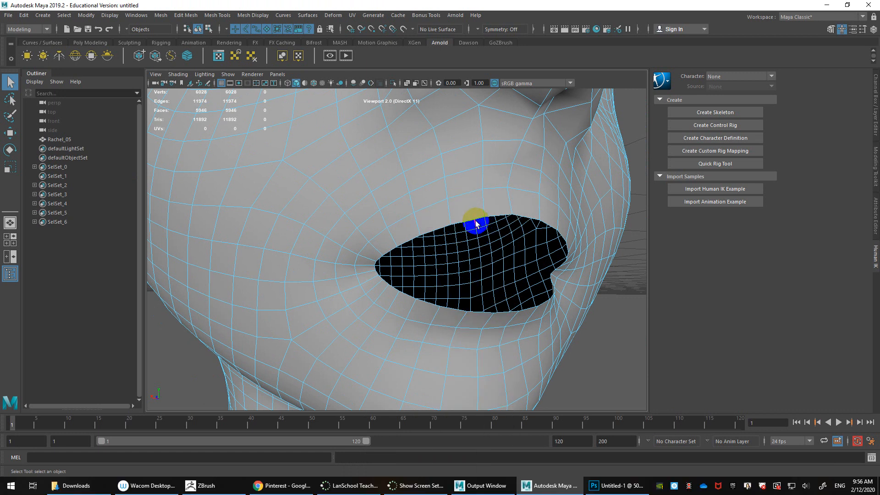
pyautogui.doubleClick(475, 220)
pyautogui.scroll(-3, 491, 236)
pyautogui.press('r')
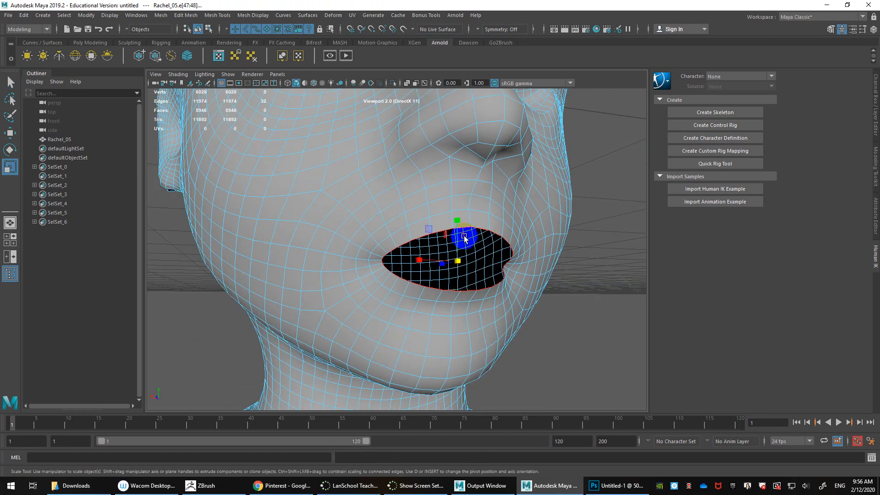
pyautogui.keyDown('shift'); pyautogui.moveTo(460, 223); pyautogui.dragTo(459, 236); pyautogui.keyUp('shift')
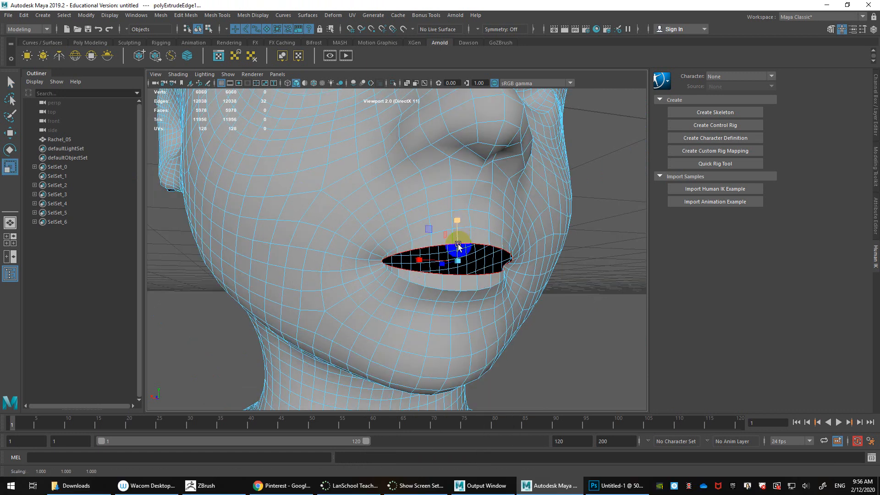
# - Extrude the mouth opening's border edge loop again toward the inside of the mouth and scale it down in depth
pyautogui.keyDown('alt'); pyautogui.moveTo(423, 261); pyautogui.dragTo(559, 305); pyautogui.keyUp('alt')
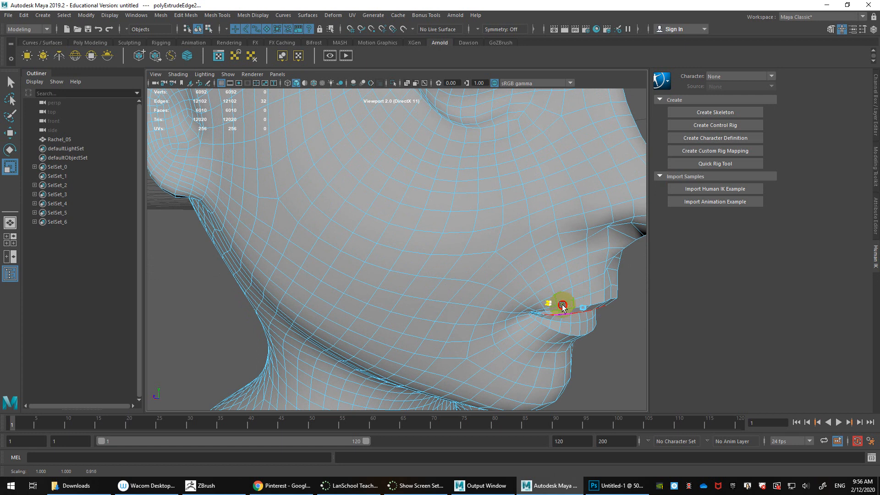
pyautogui.press('w')
pyautogui.keyDown('alt'); pyautogui.moveTo(557, 308); pyautogui.dragTo(501, 293); pyautogui.keyUp('alt')
pyautogui.keyDown('alt'); pyautogui.moveTo(501, 293); pyautogui.dragTo(500, 318, button='middle'); pyautogui.keyUp('alt')
pyautogui.keyDown('alt'); pyautogui.moveTo(500, 318); pyautogui.dragTo(499, 304); pyautogui.keyUp('alt')
pyautogui.keyDown('alt'); pyautogui.moveTo(499, 304); pyautogui.dragTo(450, 281, button='right'); pyautogui.keyUp('alt')
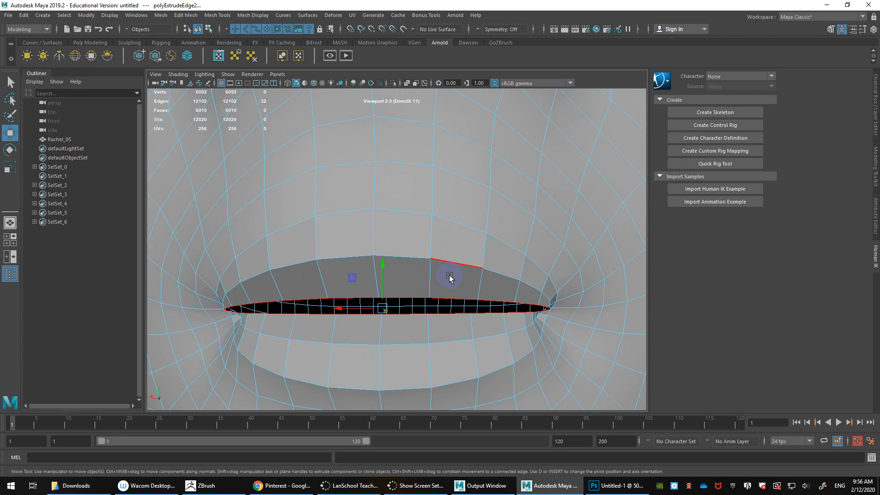
# - Scale the inner border loop of the mouth opening narrower in width and flatter in height
pyautogui.keyDown('alt'); pyautogui.moveTo(444, 283); pyautogui.dragTo(460, 285, button='right'); pyautogui.keyUp('alt')
pyautogui.keyDown('alt'); pyautogui.moveTo(460, 285); pyautogui.dragTo(548, 295); pyautogui.keyUp('alt')
pyautogui.keyDown('alt'); pyautogui.moveTo(548, 295); pyautogui.dragTo(527, 287, button='middle'); pyautogui.keyUp('alt')
pyautogui.keyDown('alt'); pyautogui.moveTo(526, 287); pyautogui.dragTo(439, 259); pyautogui.keyUp('alt')
pyautogui.keyDown('alt'); pyautogui.moveTo(438, 260); pyautogui.dragTo(436, 277, button='right'); pyautogui.keyUp('alt')
pyautogui.keyDown('alt'); pyautogui.moveTo(436, 277); pyautogui.dragTo(406, 275); pyautogui.keyUp('alt')
pyautogui.click(355, 338)
pyautogui.press('r')
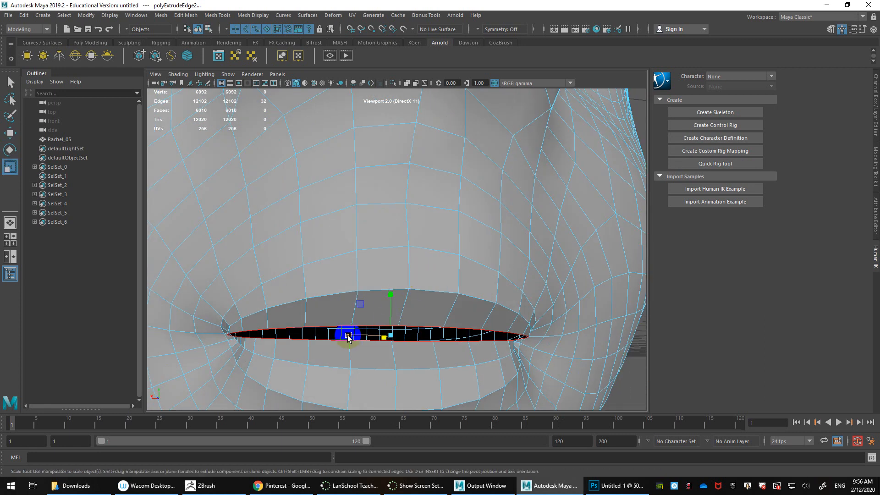
pyautogui.moveTo(349, 338); pyautogui.dragTo(421, 335)
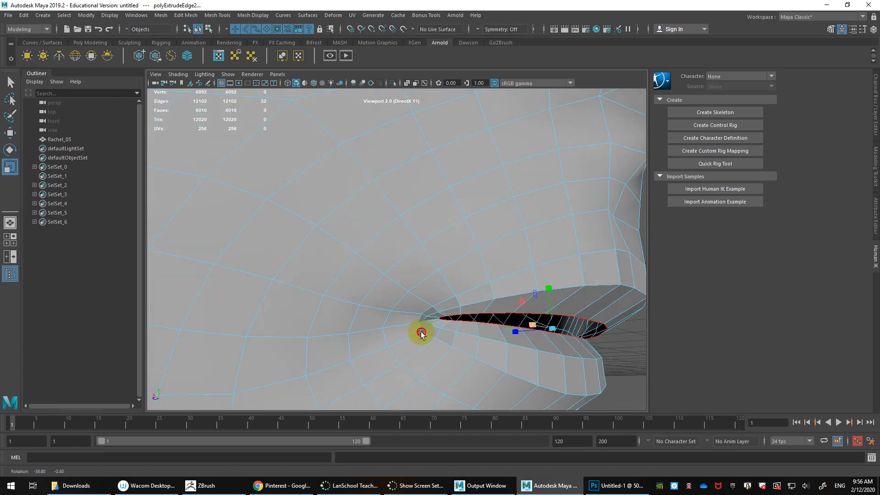
pyautogui.moveTo(549, 289); pyautogui.dragTo(578, 413)
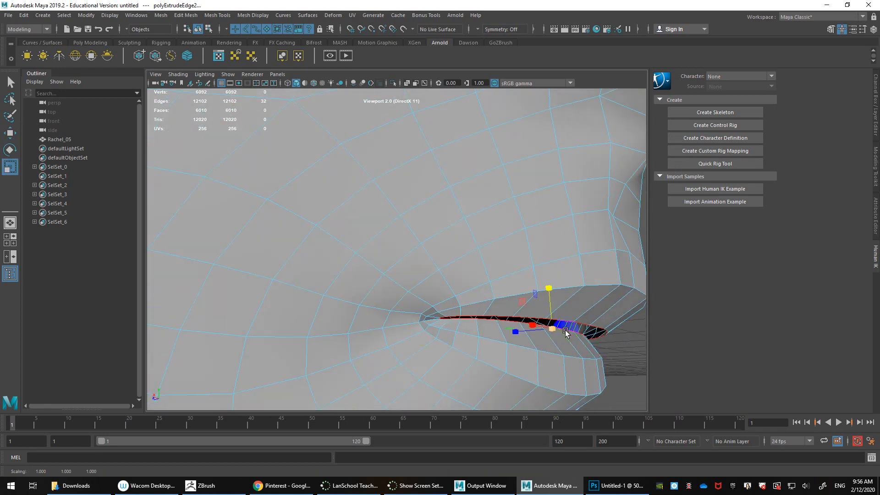
# - Select the edges along the upper rim of the mouth opening from one corner to the other
pyautogui.keyDown('alt'); pyautogui.moveTo(530, 329); pyautogui.dragTo(542, 351); pyautogui.keyUp('alt')
pyautogui.keyDown('alt'); pyautogui.moveTo(542, 352); pyautogui.dragTo(518, 274, button='middle'); pyautogui.keyUp('alt')
pyautogui.keyDown('alt'); pyautogui.moveTo(469, 251); pyautogui.dragTo(431, 186); pyautogui.keyUp('alt')
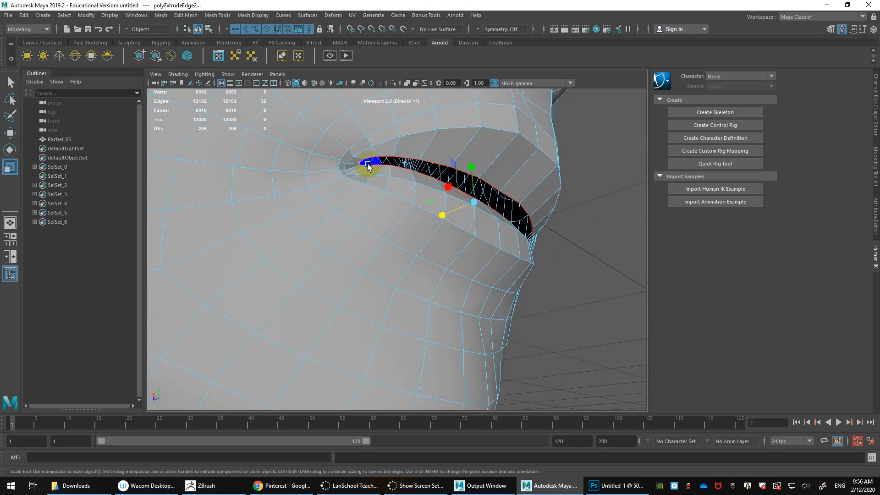
pyautogui.keyDown('alt'); pyautogui.moveTo(399, 211); pyautogui.dragTo(437, 269); pyautogui.keyUp('alt')
pyautogui.click(325, 274)
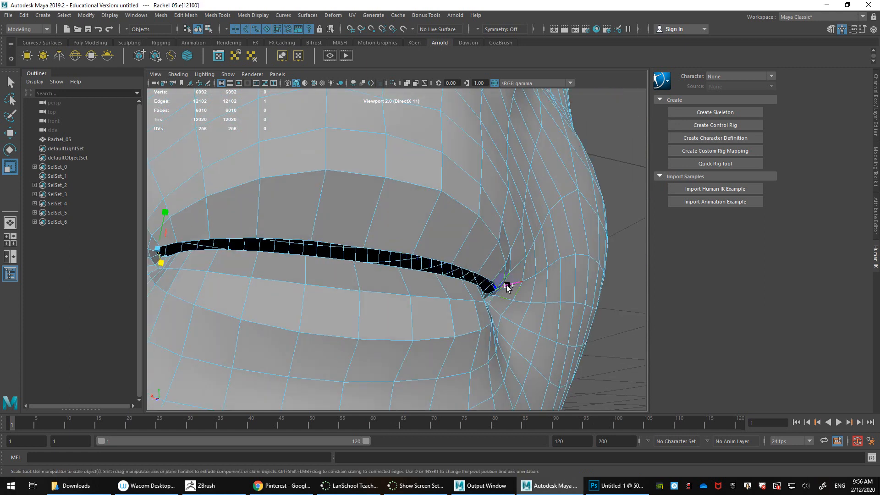
pyautogui.keyDown('alt'); pyautogui.moveTo(506, 286); pyautogui.dragTo(434, 255); pyautogui.keyUp('alt')
pyautogui.doubleClick(422, 250)
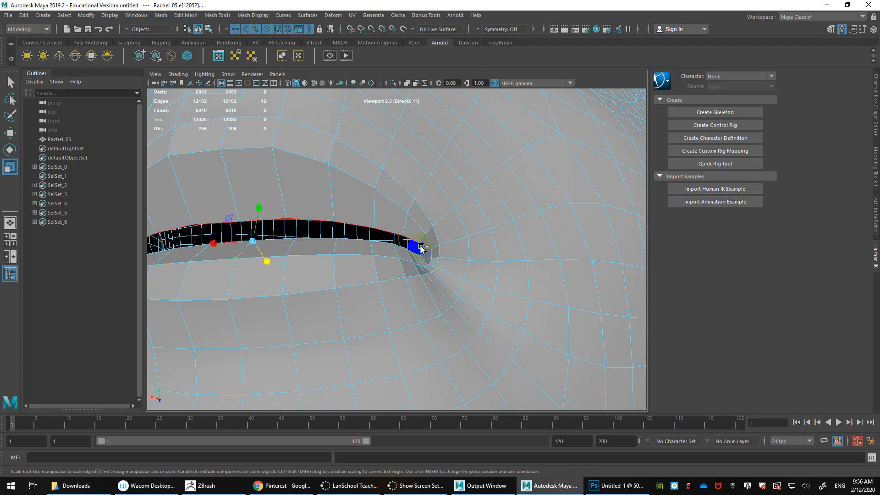
# - Turn on modeling symmetry along the Object X axis
pyautogui.click(829, 30)
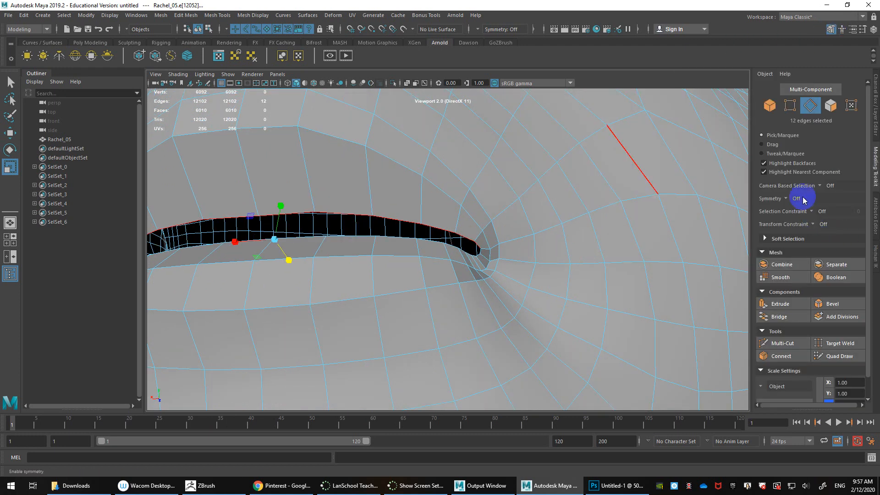
pyautogui.click(785, 199)
pyautogui.click(765, 213)
pyautogui.scroll(-8, 389, 207)
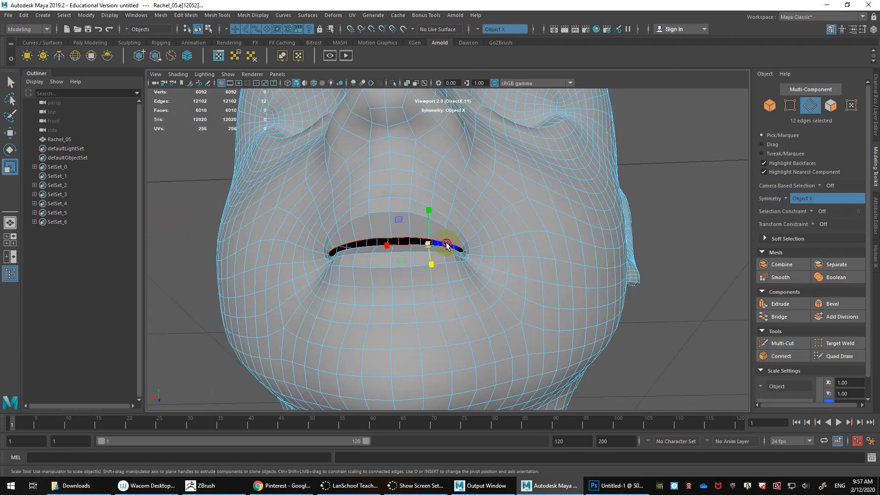
# - Select the edges along the upper lip's inner rim and reposition them vertically and in depth
pyautogui.keyDown('alt'); pyautogui.moveTo(451, 244); pyautogui.dragTo(452, 279); pyautogui.keyUp('alt')
pyautogui.press('w')
pyautogui.scroll(-4, 465, 244)
pyautogui.scroll(2, 518, 284)
pyautogui.click(488, 259)
pyautogui.keyDown('shift'); pyautogui.doubleClick(419, 259); pyautogui.keyUp('shift')
pyautogui.keyDown('alt'); pyautogui.moveTo(452, 279); pyautogui.dragTo(427, 298, button='middle'); pyautogui.keyUp('alt')
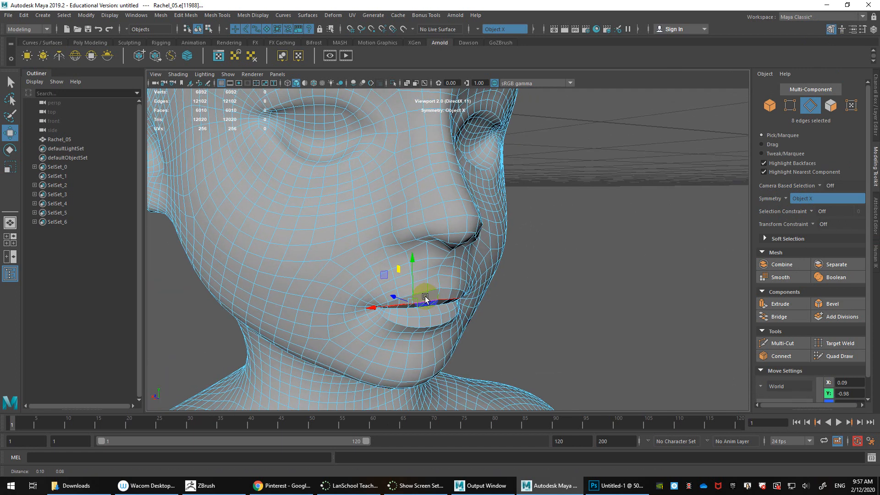
# - Select the complete border edge loop of the mouth opening from inside the head and extrude it further into the mouth
pyautogui.keyDown('alt'); pyautogui.moveTo(426, 298); pyautogui.dragTo(564, 314); pyautogui.keyUp('alt')
pyautogui.keyDown('alt'); pyautogui.moveTo(564, 315); pyautogui.dragTo(584, 297, button='middle'); pyautogui.keyUp('alt')
pyautogui.keyDown('alt'); pyautogui.moveTo(584, 297); pyautogui.dragTo(619, 330, button='right'); pyautogui.keyUp('alt')
pyautogui.keyDown('alt'); pyautogui.moveTo(619, 330); pyautogui.dragTo(681, 338); pyautogui.keyUp('alt')
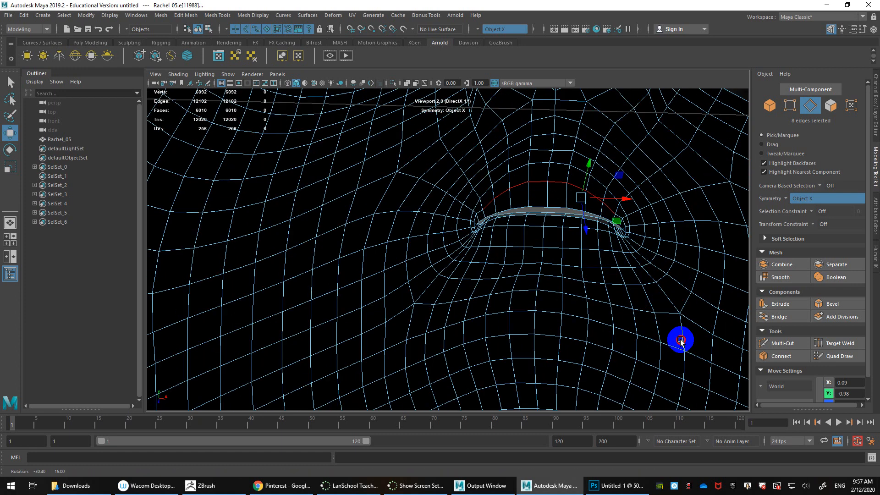
pyautogui.keyDown('alt'); pyautogui.moveTo(682, 338); pyautogui.dragTo(572, 363, button='middle'); pyautogui.keyUp('alt')
pyautogui.keyDown('alt'); pyautogui.moveTo(572, 364); pyautogui.dragTo(509, 298, button='right'); pyautogui.keyUp('alt')
pyautogui.doubleClick(433, 236)
pyautogui.scroll(-5, 440, 243)
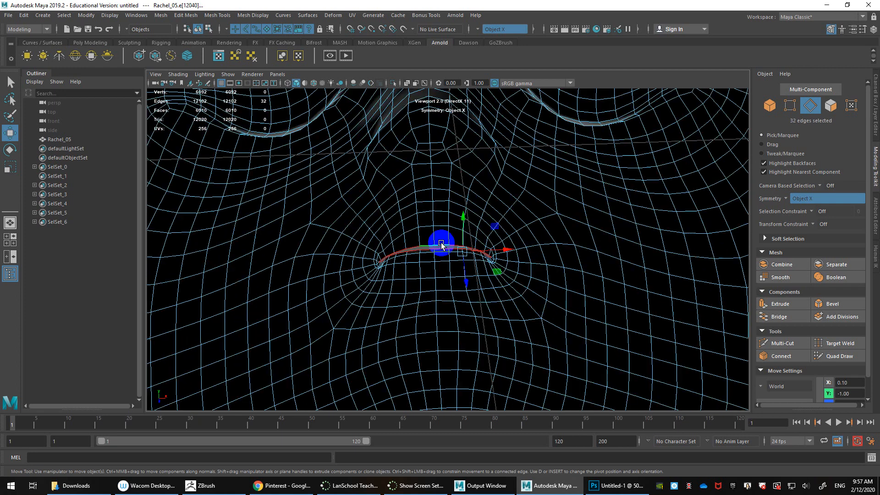
pyautogui.keyDown('alt'); pyautogui.moveTo(442, 246); pyautogui.dragTo(448, 266); pyautogui.keyUp('alt')
pyautogui.press('r')
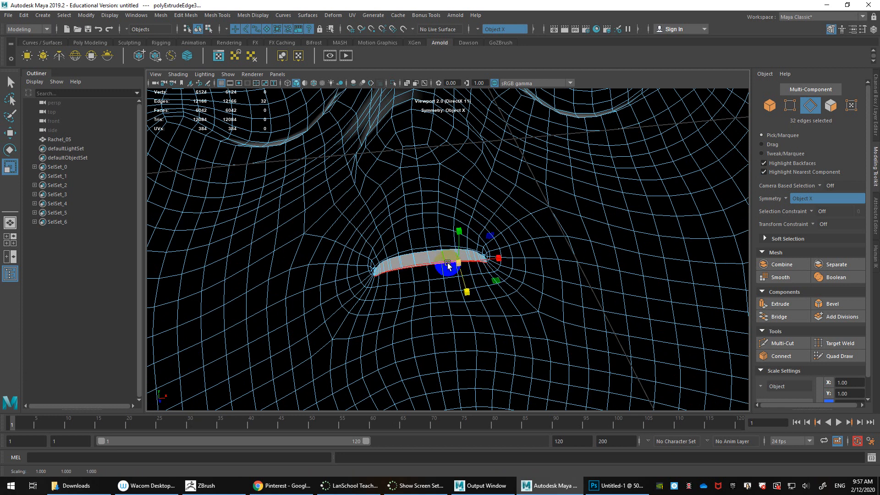
pyautogui.press('w')
pyautogui.press('r')
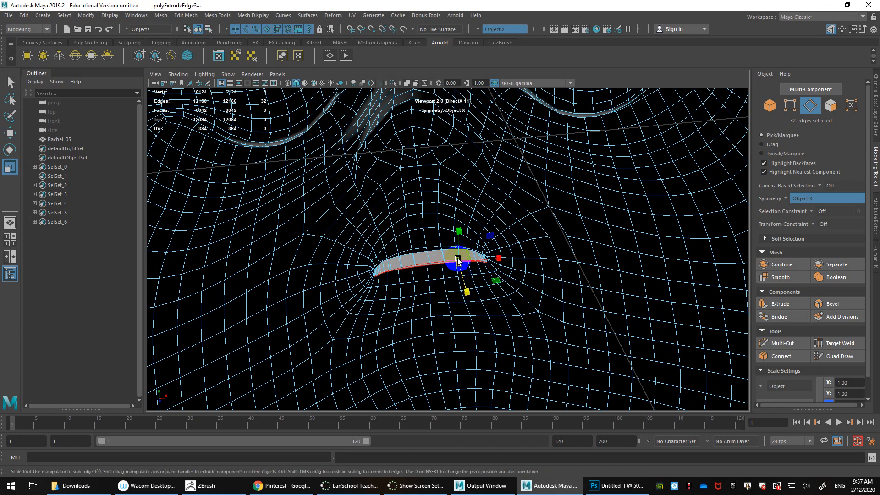
# - Select the lower lip's inner border edges from inside the mouth and move them down
pyautogui.keyDown('alt'); pyautogui.moveTo(458, 259); pyautogui.dragTo(471, 257); pyautogui.keyUp('alt')
pyautogui.scroll(10, 472, 258)
pyautogui.scroll(-8, 502, 298)
pyautogui.scroll(3, 504, 303)
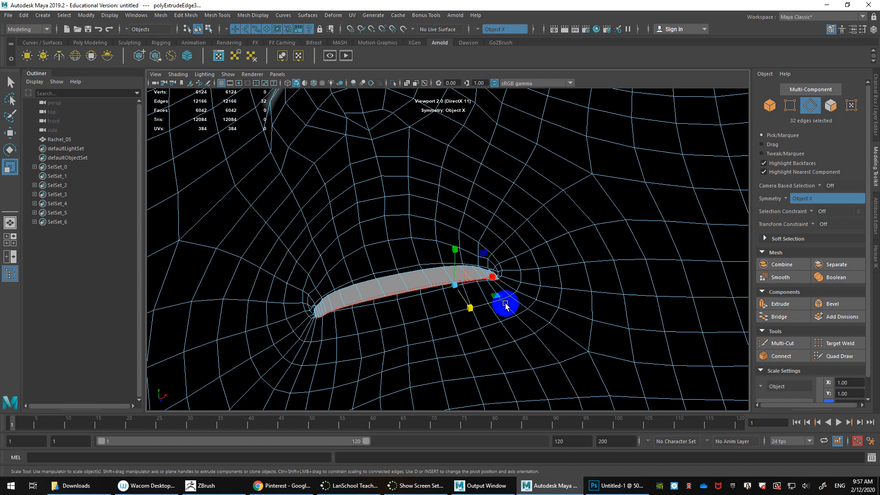
pyautogui.scroll(1, 505, 304)
pyautogui.scroll(-3, 501, 301)
pyautogui.scroll(3, 497, 302)
pyautogui.keyDown('alt'); pyautogui.moveTo(243, 327); pyautogui.dragTo(450, 307, button='middle'); pyautogui.keyUp('alt')
pyautogui.keyDown('alt'); pyautogui.moveTo(552, 299); pyautogui.dragTo(426, 312, button='middle'); pyautogui.keyUp('alt')
pyautogui.scroll(3, 408, 340)
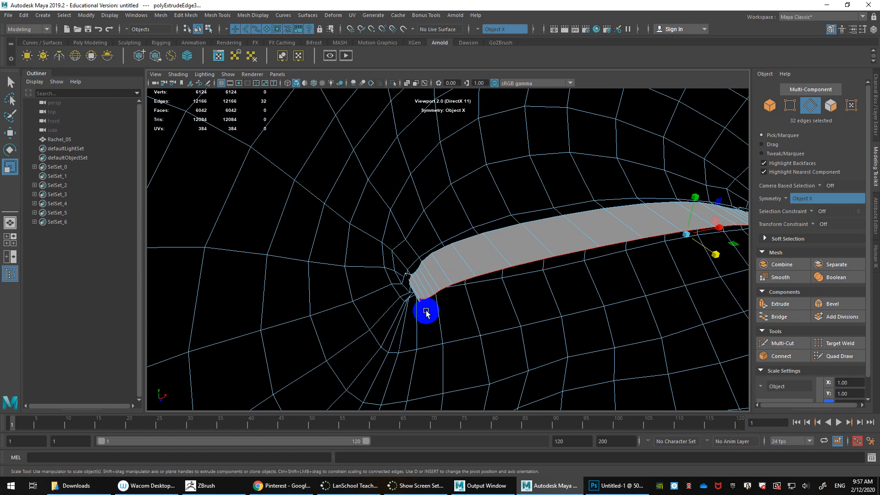
pyautogui.click(424, 301)
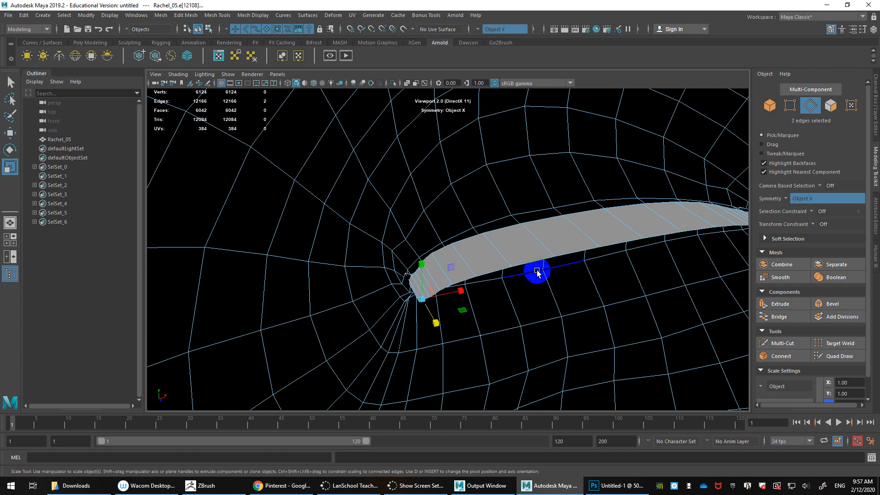
pyautogui.keyDown('shift'); pyautogui.doubleClick(589, 249); pyautogui.keyUp('shift')
pyautogui.press('e')
pyautogui.keyDown('alt'); pyautogui.moveTo(589, 250); pyautogui.dragTo(521, 246, button='right'); pyautogui.keyUp('alt')
pyautogui.press('w')
pyautogui.moveTo(474, 232)
pyautogui.mouseDown()
pyautogui.moveTo(474, 216)
pyautogui.moveTo(480, 237)
pyautogui.mouseUp()
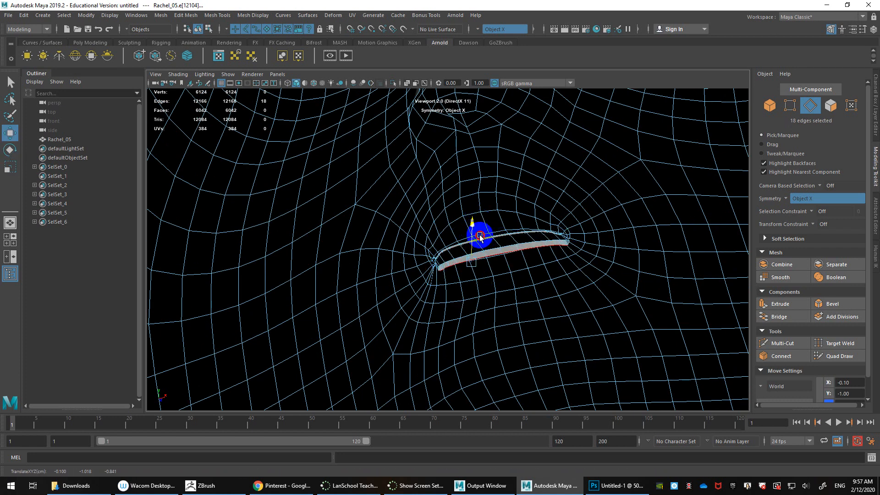
# - Select the upper lip's inner border edges and move them up, away from the lower lip
pyautogui.scroll(6, 486, 249)
pyautogui.scroll(3, 473, 274)
pyautogui.scroll(-8, 424, 302)
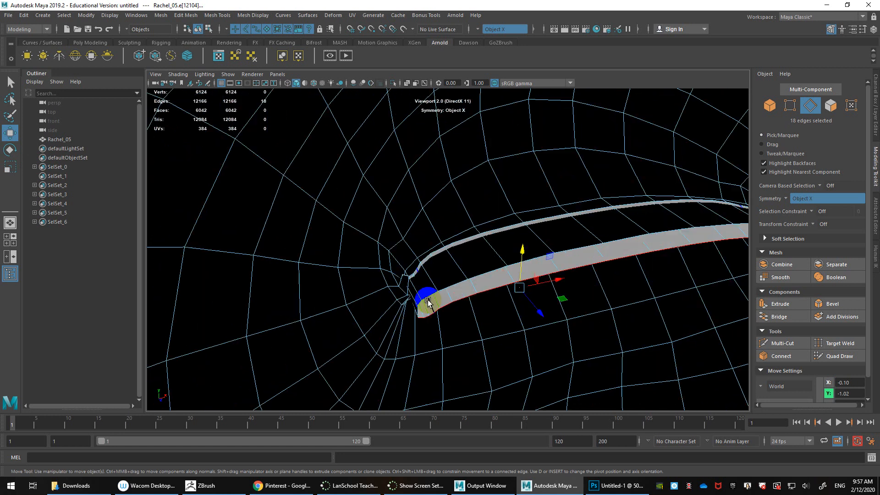
pyautogui.scroll(2, 431, 285)
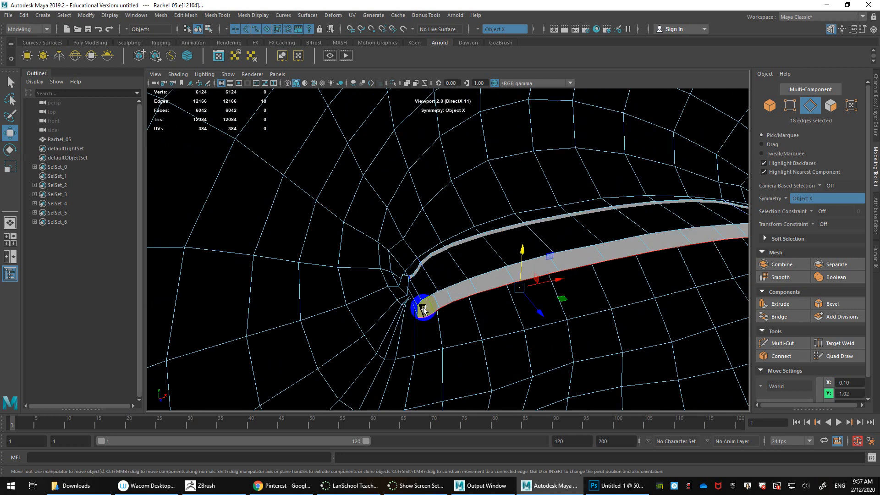
pyautogui.click(420, 303)
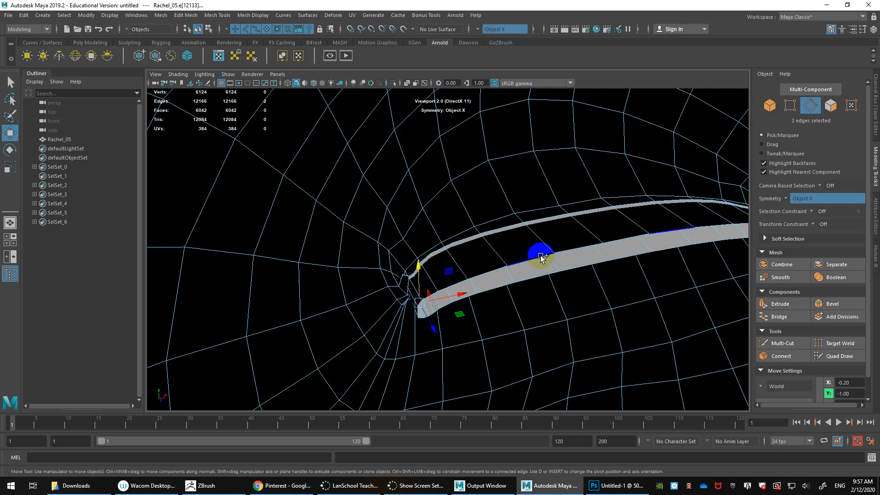
pyautogui.doubleClick(580, 245)
pyautogui.moveTo(523, 246); pyautogui.dragTo(724, 225)
# - Examine the gap between the lips from the front and from inside the head
pyautogui.scroll(-5, 515, 202)
pyautogui.scroll(3, 568, 272)
pyautogui.keyDown('alt'); pyautogui.moveTo(413, 272); pyautogui.dragTo(537, 274, button='middle'); pyautogui.keyUp('alt')
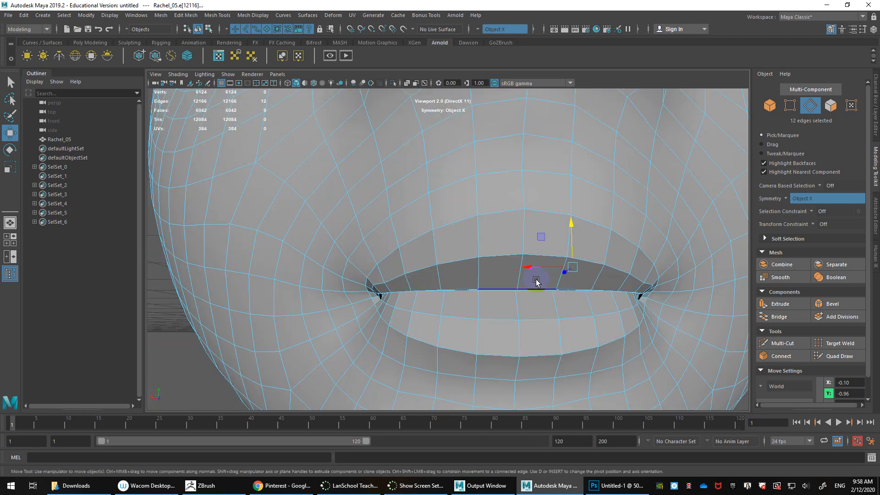
pyautogui.scroll(-5, 538, 302)
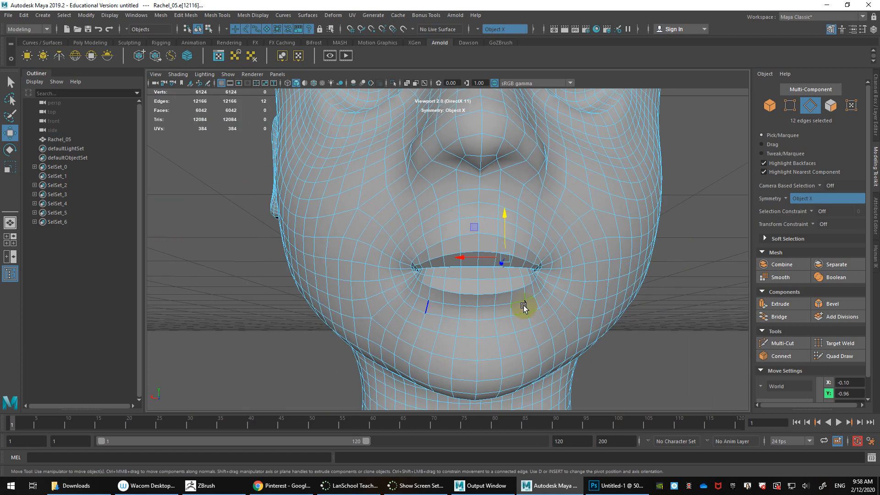
pyautogui.keyDown('alt'); pyautogui.moveTo(524, 306); pyautogui.dragTo(542, 312); pyautogui.keyUp('alt')
pyautogui.scroll(4, 659, 319)
pyautogui.scroll(-5, 644, 316)
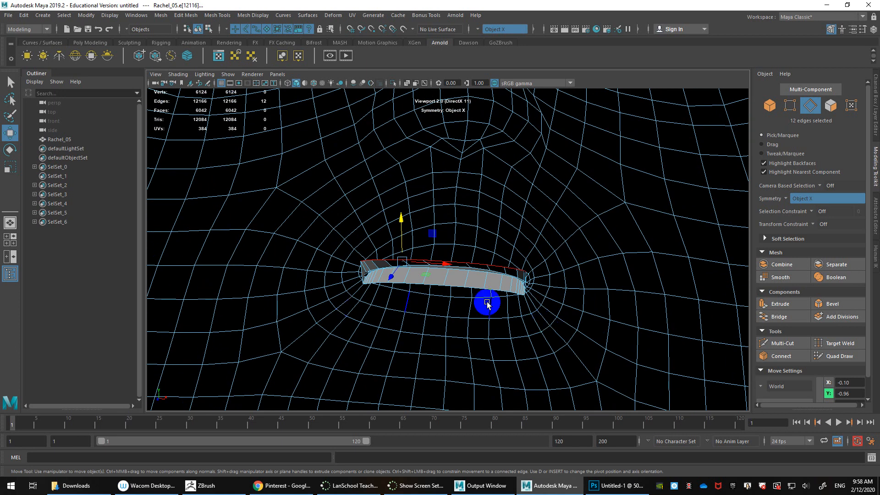
pyautogui.scroll(5, 475, 289)
pyautogui.keyDown('alt'); pyautogui.moveTo(509, 284); pyautogui.dragTo(576, 297); pyautogui.keyUp('alt')
pyautogui.scroll(-4, 531, 287)
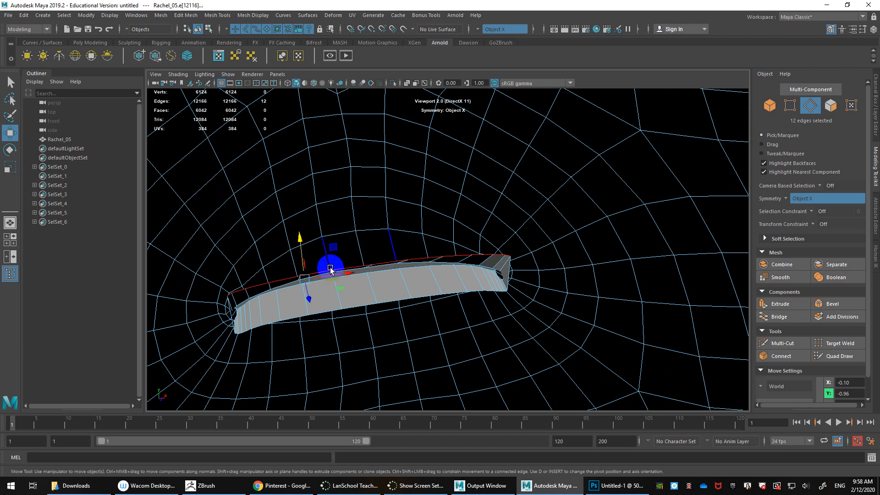
# - Extrude the entire inner mouth border with a larger vertical scale and widen the new border along X
pyautogui.doubleClick(416, 257)
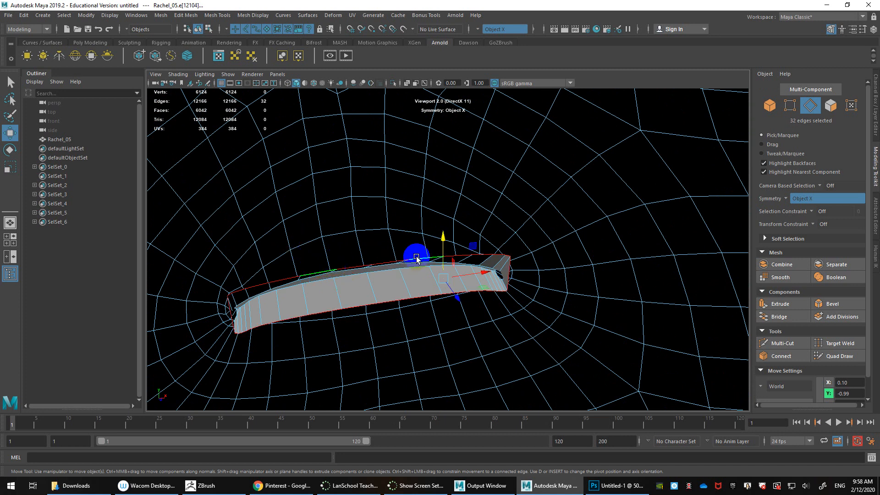
pyautogui.press('r')
pyautogui.keyDown('shift'); pyautogui.moveTo(441, 242); pyautogui.dragTo(436, 162); pyautogui.keyUp('shift')
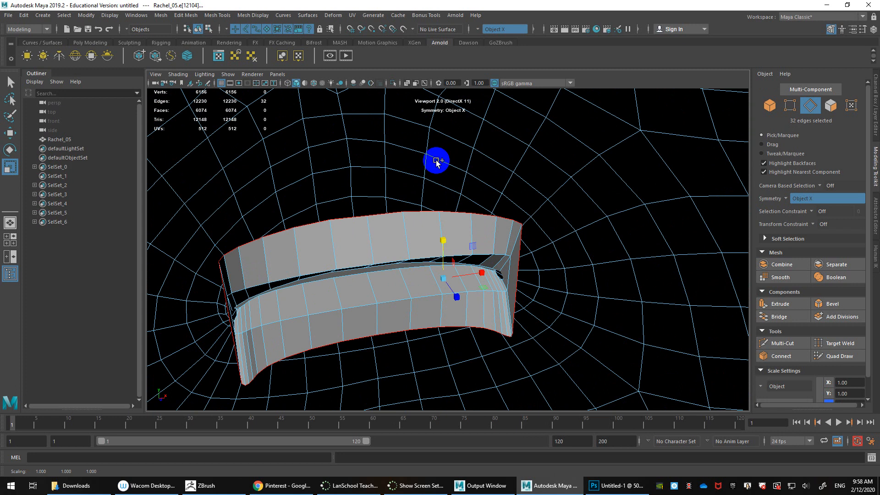
pyautogui.moveTo(482, 274); pyautogui.dragTo(393, 263)
pyautogui.scroll(-5, 490, 275)
pyautogui.scroll(2, 443, 270)
pyautogui.scroll(5, 391, 252)
pyautogui.scroll(-5, 374, 230)
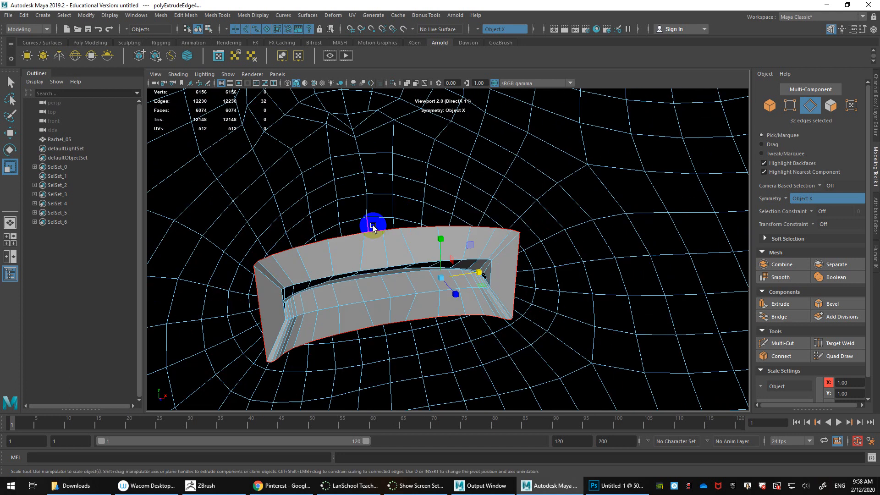
# - Merge adjacent edges along the upper rim of the extruded mouth border, first at the centre and symmetrically on both sides
pyautogui.click(388, 231)
pyautogui.press('w')
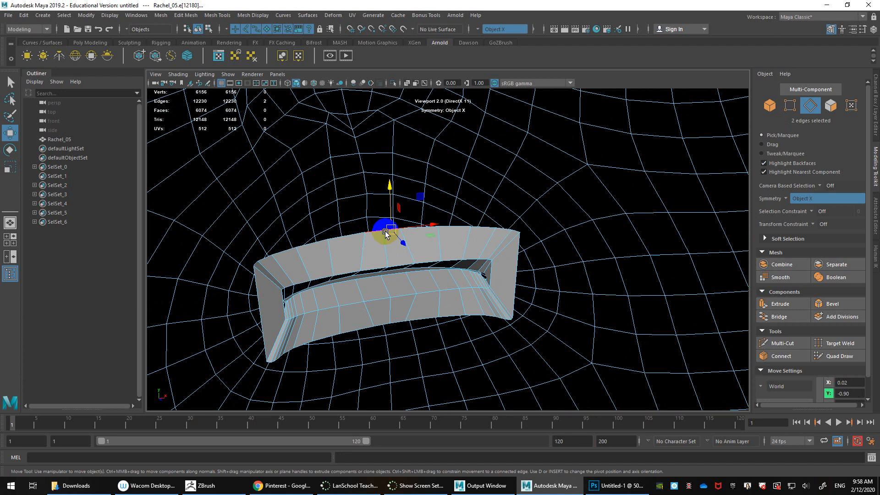
pyautogui.keyDown('shift'); pyautogui.moveTo(379, 231); pyautogui.dragTo(388, 176, button='right'); pyautogui.keyUp('shift')
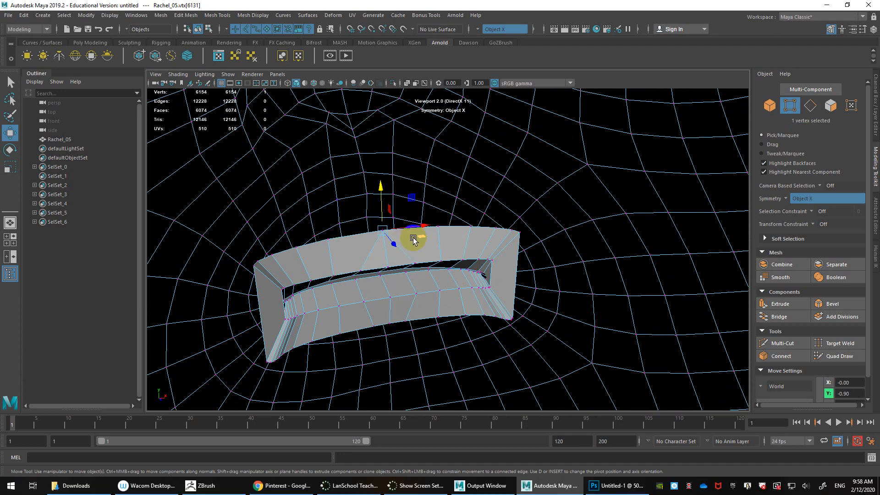
pyautogui.moveTo(449, 227); pyautogui.dragTo(452, 193, button='right')
pyautogui.click(466, 228)
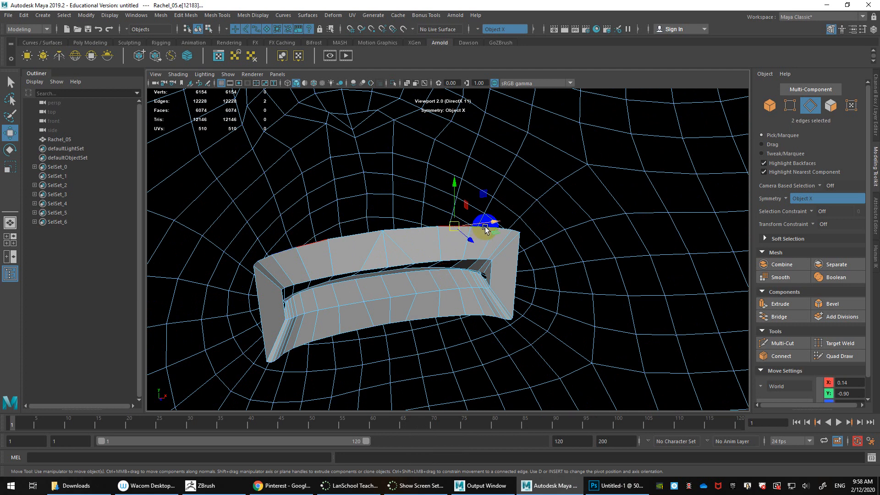
pyautogui.keyDown('shift'); pyautogui.click(481, 229); pyautogui.keyUp('shift')
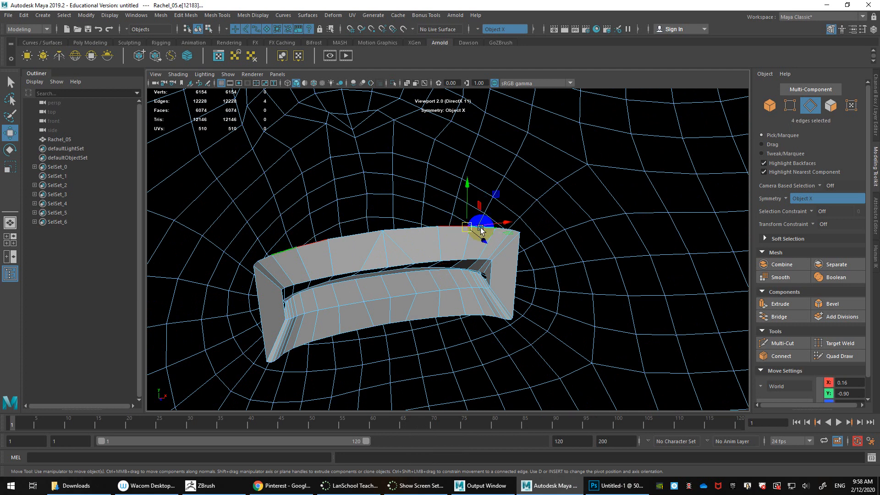
pyautogui.press('g')
# - Delete the three cross edges running from the merged points across the upper strip of the mouth extrusion
pyautogui.moveTo(455, 237); pyautogui.dragTo(460, 205, button='right')
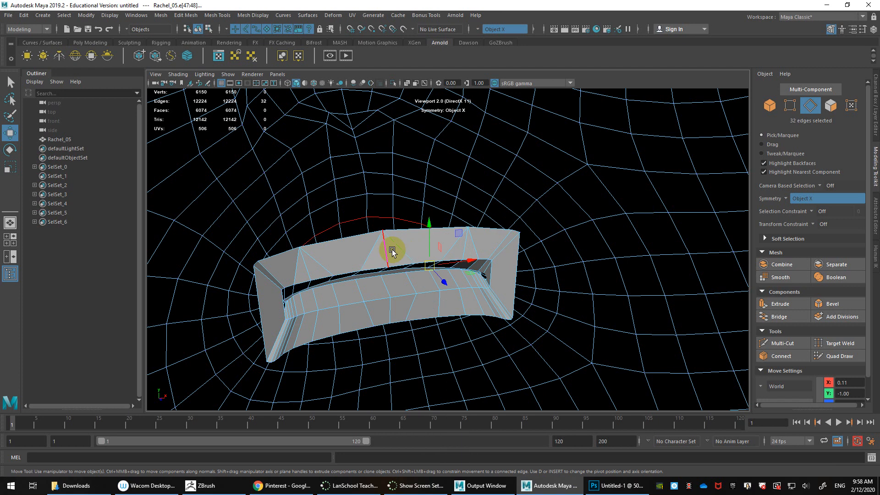
pyautogui.click(425, 255)
pyautogui.keyDown('shift'); pyautogui.click(465, 251); pyautogui.keyUp('shift')
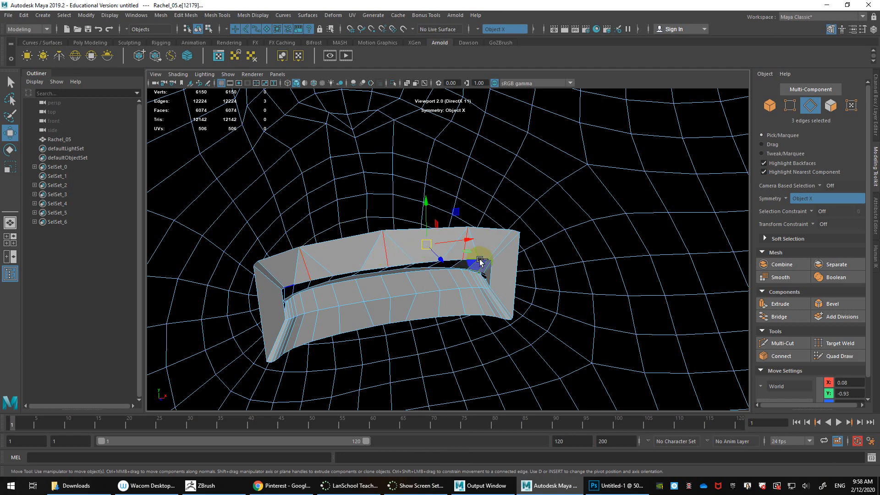
pyautogui.press('Delete')
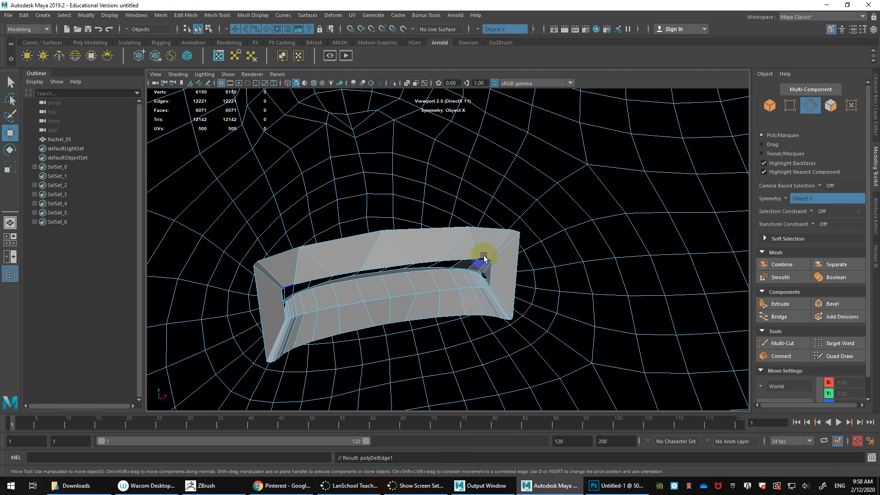
# - Merge the border edge at each side of the mouth extrusion to its centre
pyautogui.scroll(5, 480, 258)
pyautogui.scroll(-3, 477, 271)
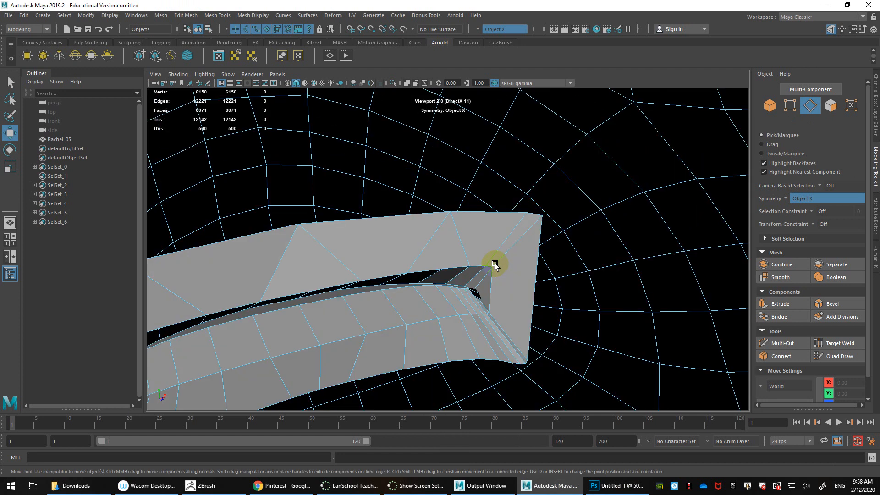
pyautogui.click(535, 216)
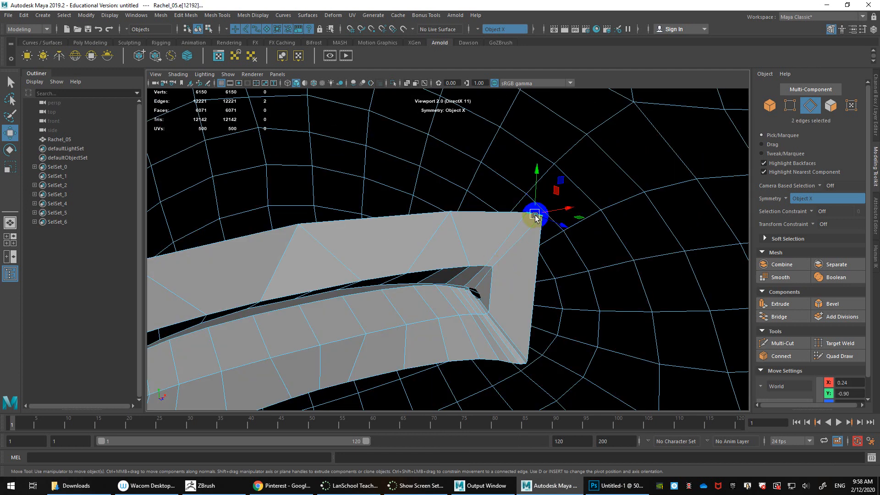
pyautogui.click(540, 246)
pyautogui.scroll(-5, 522, 263)
pyautogui.keyDown('alt'); pyautogui.moveTo(432, 277); pyautogui.dragTo(395, 268); pyautogui.keyUp('alt')
pyautogui.keyDown('shift'); pyautogui.moveTo(499, 264); pyautogui.dragTo(487, 209, button='right'); pyautogui.keyUp('shift')
pyautogui.keyDown('alt'); pyautogui.moveTo(481, 261); pyautogui.dragTo(514, 257); pyautogui.keyUp('alt')
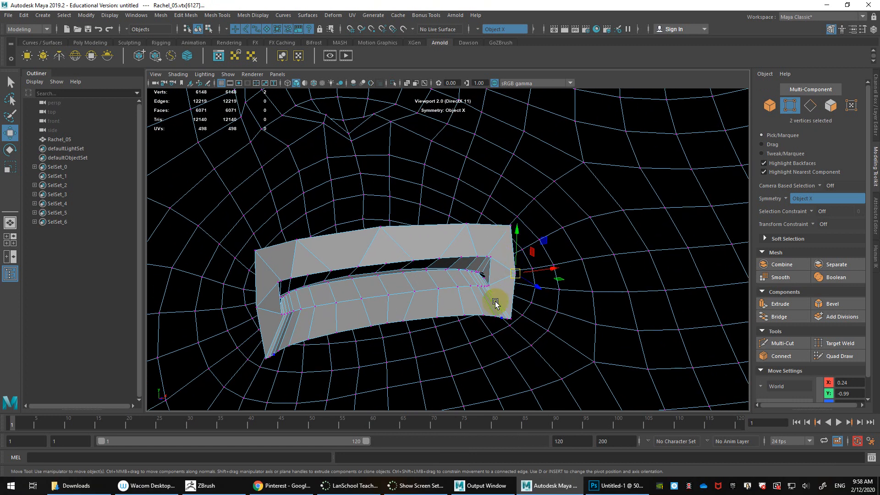
# - Select the edge line running from each mouth corner down the cheek and delete it together with its vertices
pyautogui.keyDown('alt'); pyautogui.moveTo(495, 303); pyautogui.dragTo(640, 306); pyautogui.keyUp('alt')
pyautogui.scroll(-3, 493, 304)
pyautogui.scroll(3, 604, 297)
pyautogui.keyDown('alt'); pyautogui.moveTo(603, 298); pyautogui.dragTo(500, 319, button='middle'); pyautogui.keyUp('alt')
pyautogui.scroll(3, 505, 317)
pyautogui.keyDown('alt'); pyautogui.moveTo(505, 317); pyautogui.dragTo(486, 289); pyautogui.keyUp('alt')
pyautogui.moveTo(486, 233); pyautogui.dragTo(488, 262, button='right')
pyautogui.moveTo(486, 208); pyautogui.dragTo(486, 207, button='right')
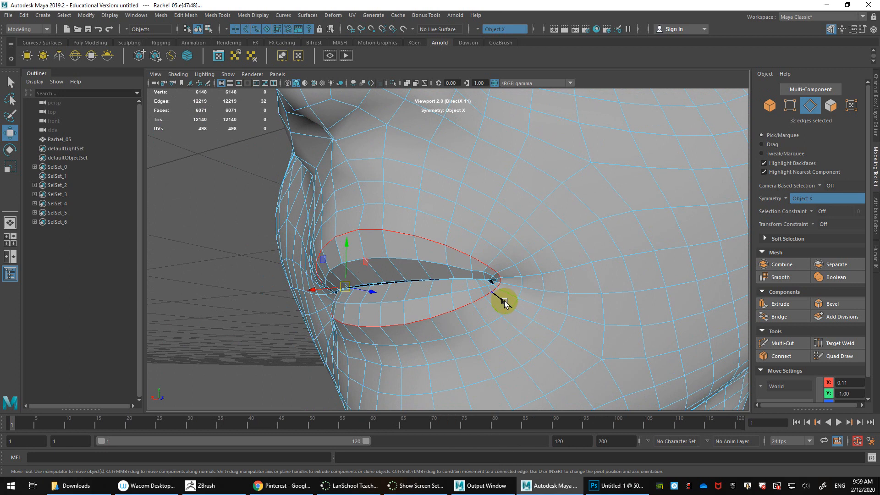
pyautogui.doubleClick(504, 301)
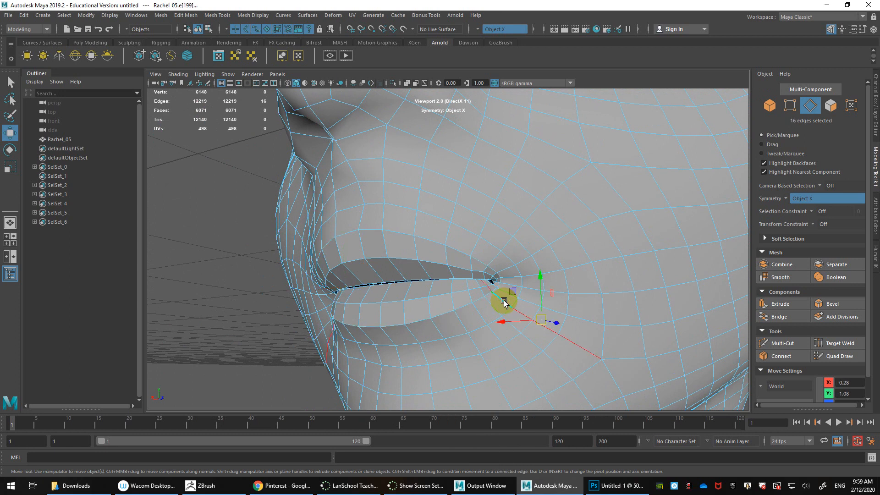
pyautogui.hotkey('ctrl', 'Delete')
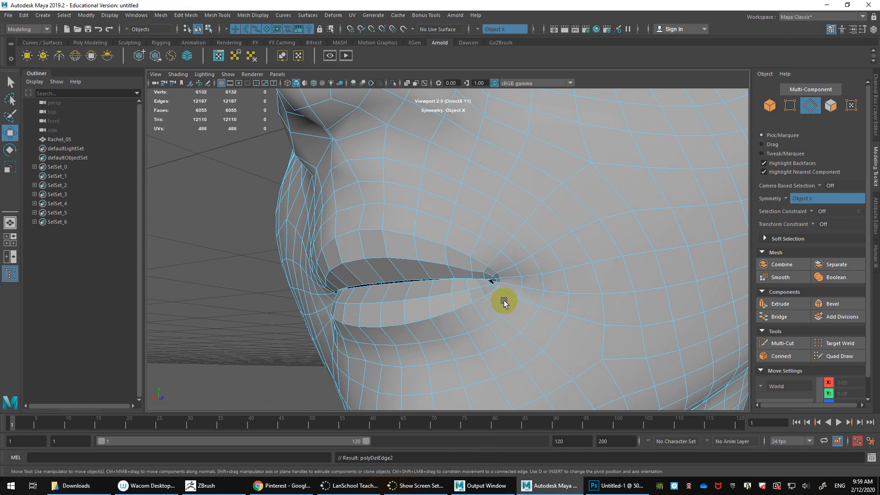
# - Collapse the short edge remaining on the lower cheek where the deleted edge line ended
pyautogui.keyDown('alt'); pyautogui.moveTo(586, 353); pyautogui.dragTo(544, 289, button='middle'); pyautogui.keyUp('alt')
pyautogui.click(547, 293)
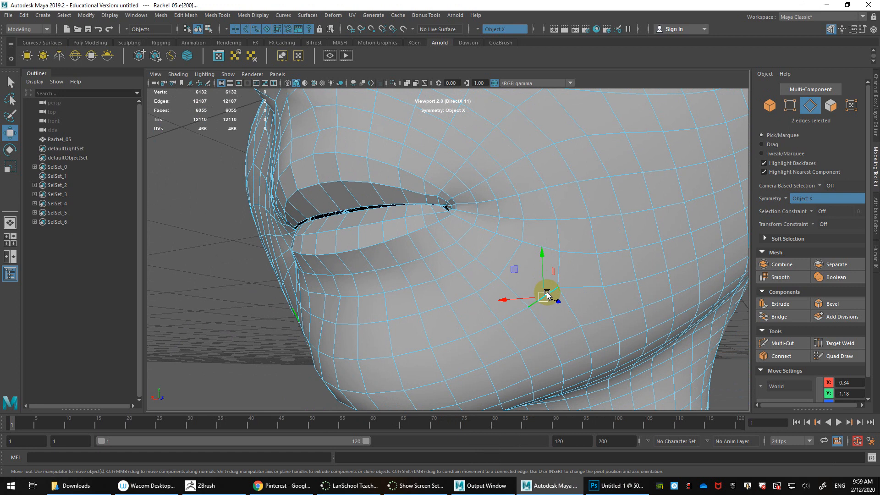
pyautogui.keyDown('shift'); pyautogui.moveTo(546, 292); pyautogui.dragTo(532, 242, button='right'); pyautogui.keyUp('shift')
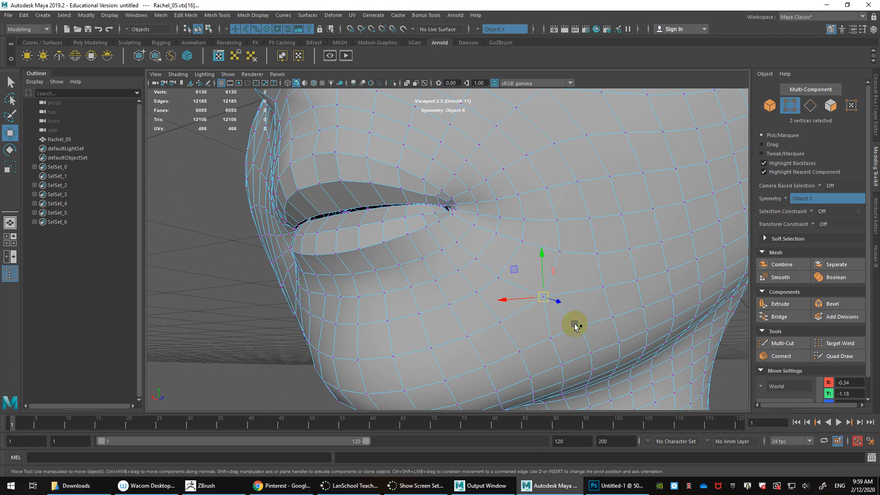
# - Select the ring of parallel edges running from the lower cheek over the jaw and collapse it
pyautogui.moveTo(569, 333); pyautogui.dragTo(567, 209, button='right')
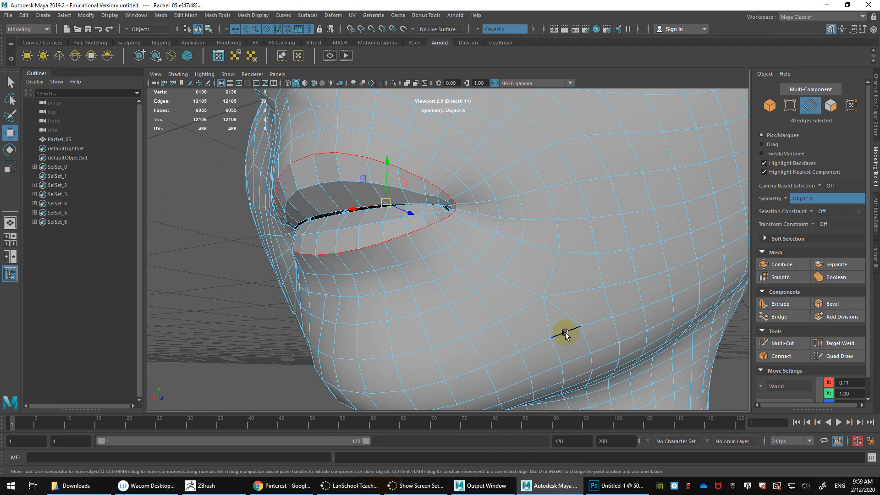
pyautogui.click(571, 334)
pyautogui.doubleClick(576, 357)
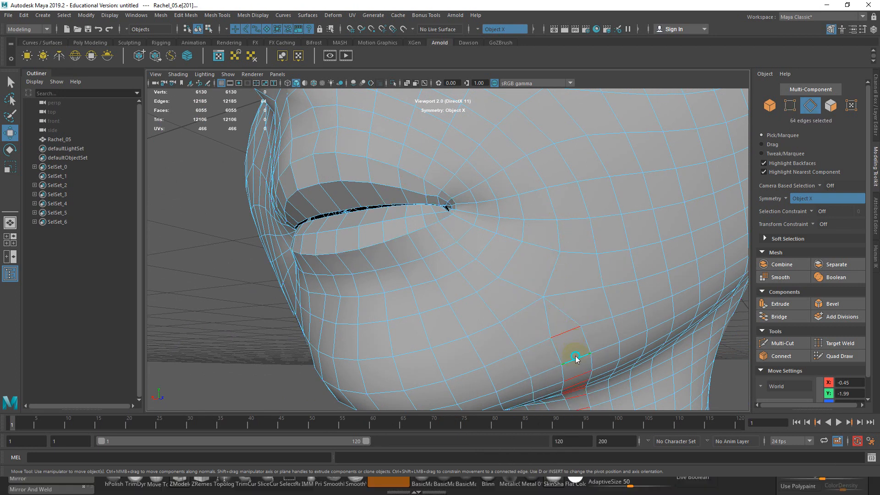
pyautogui.keyDown('shift'); pyautogui.moveTo(576, 357); pyautogui.dragTo(629, 269, button='right'); pyautogui.keyUp('shift')
# - Inspect the head mesh and trace successive edge loops around the lips to check the topology flow
pyautogui.keyDown('alt'); pyautogui.moveTo(640, 294); pyautogui.dragTo(537, 329, button='right'); pyautogui.keyUp('alt')
pyautogui.keyDown('alt'); pyautogui.moveTo(536, 329); pyautogui.dragTo(524, 263, button='middle'); pyautogui.keyUp('alt')
pyautogui.keyDown('alt'); pyautogui.moveTo(536, 275); pyautogui.dragTo(524, 278, button='right'); pyautogui.keyUp('alt')
pyautogui.keyDown('alt'); pyautogui.moveTo(523, 278); pyautogui.dragTo(579, 293); pyautogui.keyUp('alt')
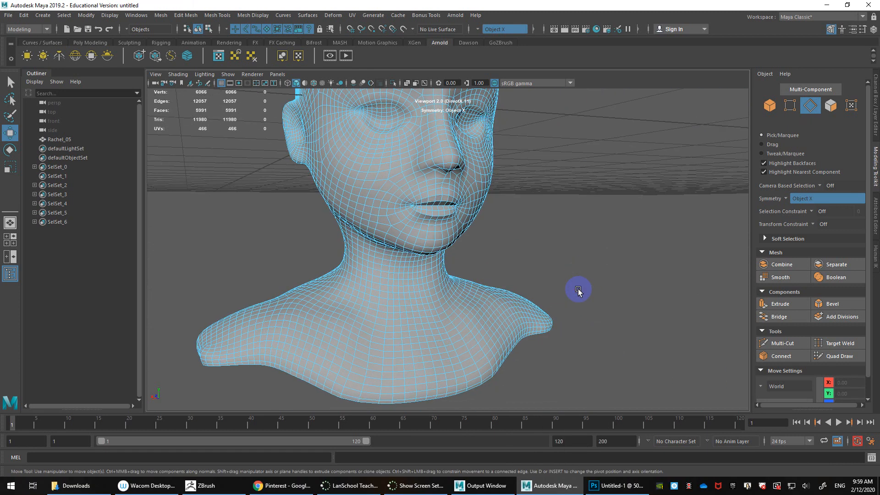
pyautogui.keyDown('alt'); pyautogui.moveTo(580, 293); pyautogui.dragTo(568, 357, button='middle'); pyautogui.keyUp('alt')
pyautogui.keyDown('alt'); pyautogui.moveTo(508, 342); pyautogui.dragTo(527, 350, button='right'); pyautogui.keyUp('alt')
pyautogui.keyDown('alt'); pyautogui.moveTo(484, 315); pyautogui.dragTo(464, 275); pyautogui.keyUp('alt')
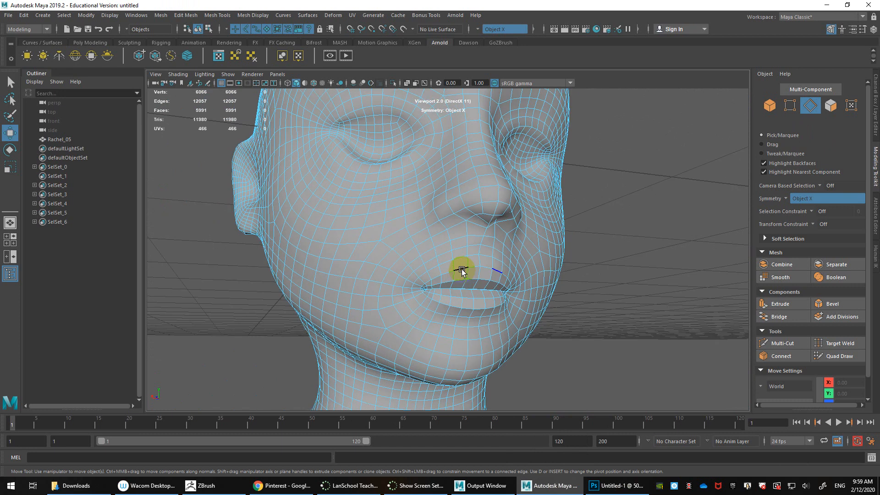
pyautogui.doubleClick(462, 272)
pyautogui.click(459, 259)
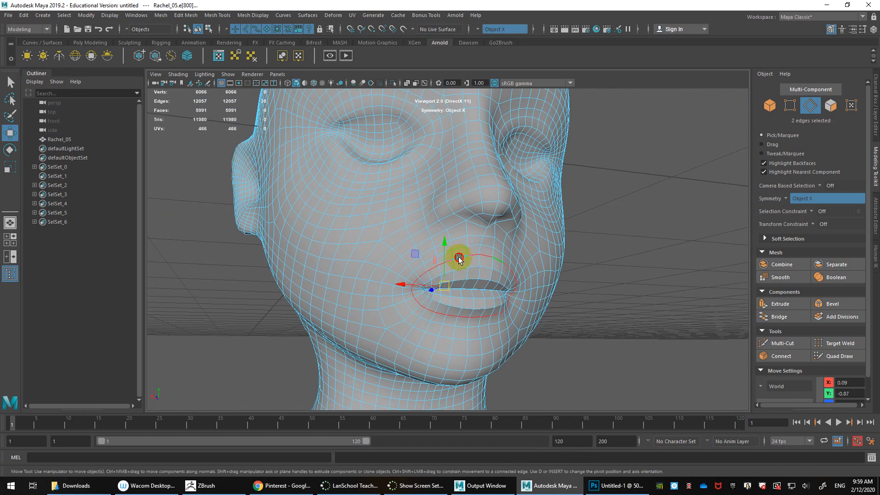
pyautogui.doubleClick(462, 248)
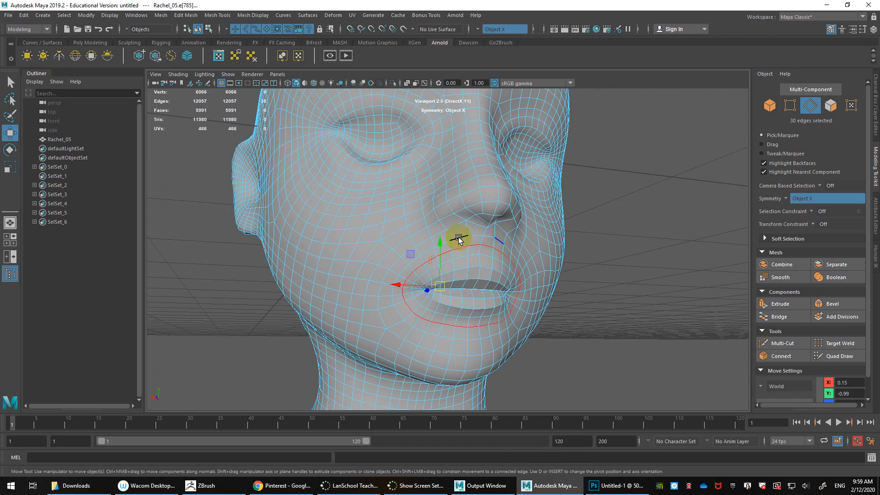
pyautogui.doubleClick(459, 239)
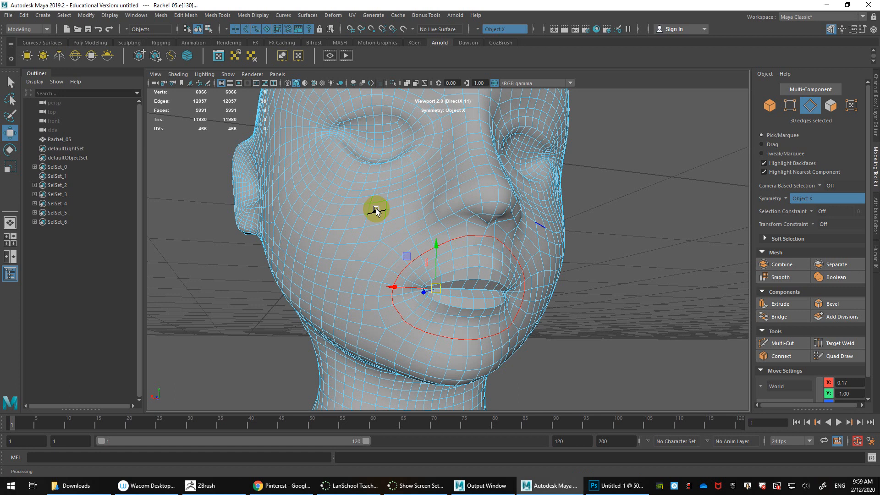
# - Merge the two middle edges on the lower rear border of the mouth extrusion to their centre and delete the leftover centre edge
pyautogui.keyDown('alt'); pyautogui.moveTo(458, 277); pyautogui.dragTo(485, 279, button='right'); pyautogui.keyUp('alt')
pyautogui.keyDown('alt'); pyautogui.moveTo(485, 279); pyautogui.dragTo(421, 252, button='middle'); pyautogui.keyUp('alt')
pyautogui.keyDown('alt'); pyautogui.moveTo(420, 249); pyautogui.dragTo(615, 284); pyautogui.keyUp('alt')
pyautogui.keyDown('alt'); pyautogui.moveTo(615, 285); pyautogui.dragTo(639, 293, button='right'); pyautogui.keyUp('alt')
pyautogui.keyDown('alt'); pyautogui.moveTo(638, 293); pyautogui.dragTo(475, 314, button='middle'); pyautogui.keyUp('alt')
pyautogui.keyDown('alt'); pyautogui.moveTo(418, 306); pyautogui.dragTo(476, 302); pyautogui.keyUp('alt')
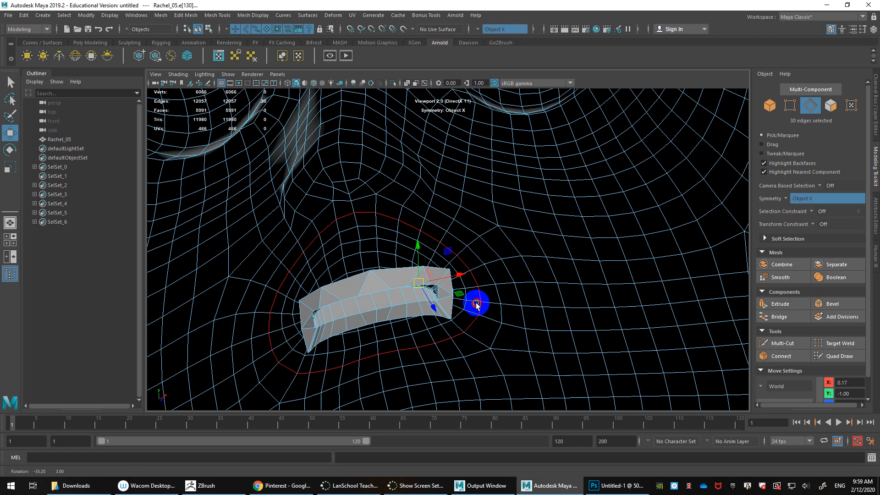
pyautogui.keyDown('alt'); pyautogui.moveTo(475, 303); pyautogui.dragTo(523, 305, button='right'); pyautogui.keyUp('alt')
pyautogui.keyDown('alt'); pyautogui.moveTo(360, 290); pyautogui.dragTo(408, 238, button='middle'); pyautogui.keyUp('alt')
pyautogui.moveTo(408, 239)
pyautogui.keyDown('alt'); pyautogui.mouseDown()
pyautogui.moveTo(413, 252)
pyautogui.moveTo(401, 252)
pyautogui.mouseUp(); pyautogui.keyUp('alt')
pyautogui.click(398, 300)
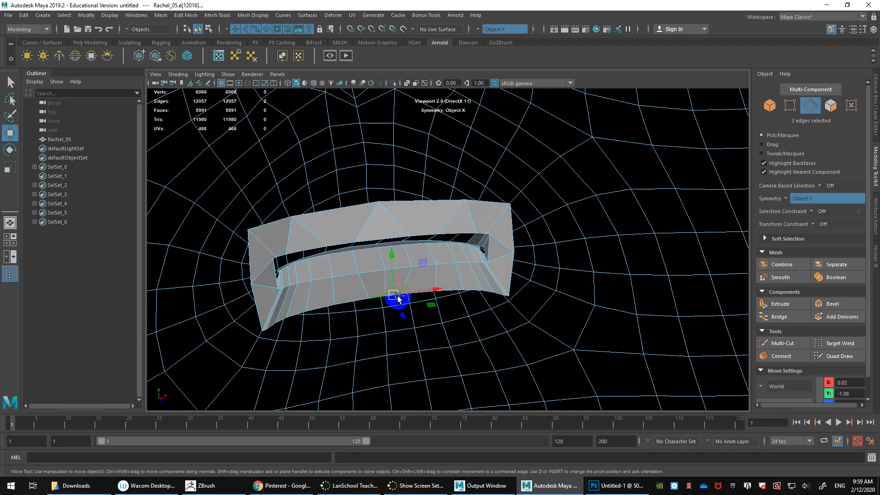
pyautogui.keyDown('shift'); pyautogui.moveTo(396, 297); pyautogui.dragTo(392, 211, button='right'); pyautogui.keyUp('shift')
pyautogui.click(387, 281)
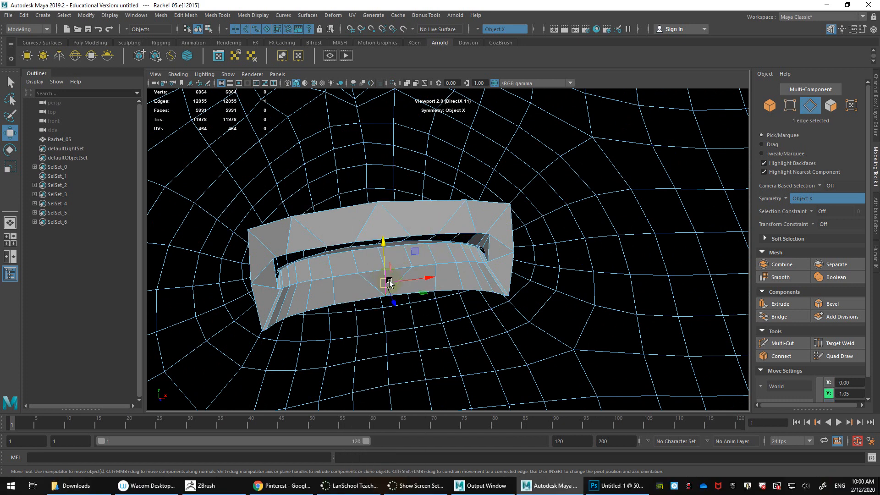
pyautogui.press('Delete')
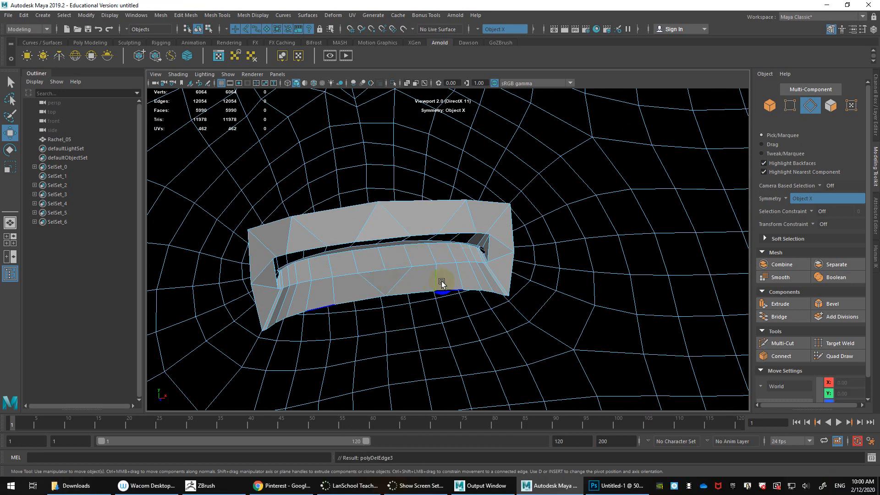
# - Merge short border edges near both lower corners of the mouth extrusion to their centres and delete the leftover edges between them
pyautogui.click(498, 296)
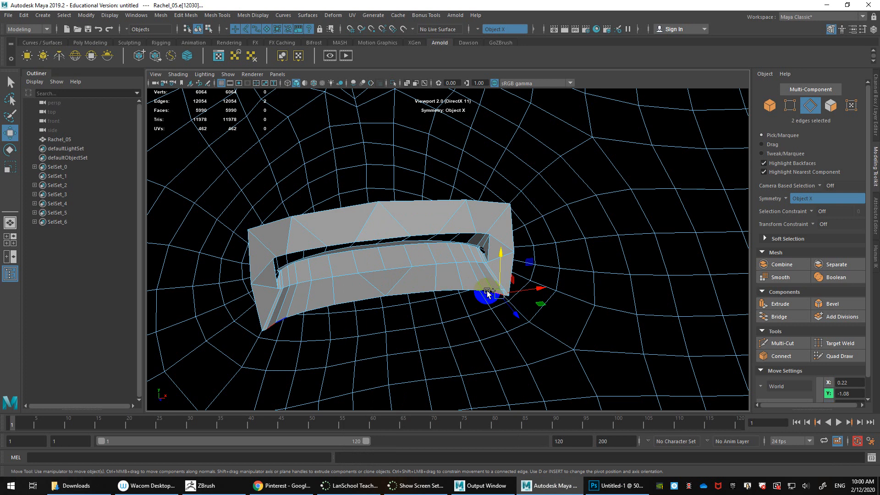
pyautogui.keyDown('shift'); pyautogui.moveTo(483, 295); pyautogui.dragTo(491, 272, button='right'); pyautogui.keyUp('shift')
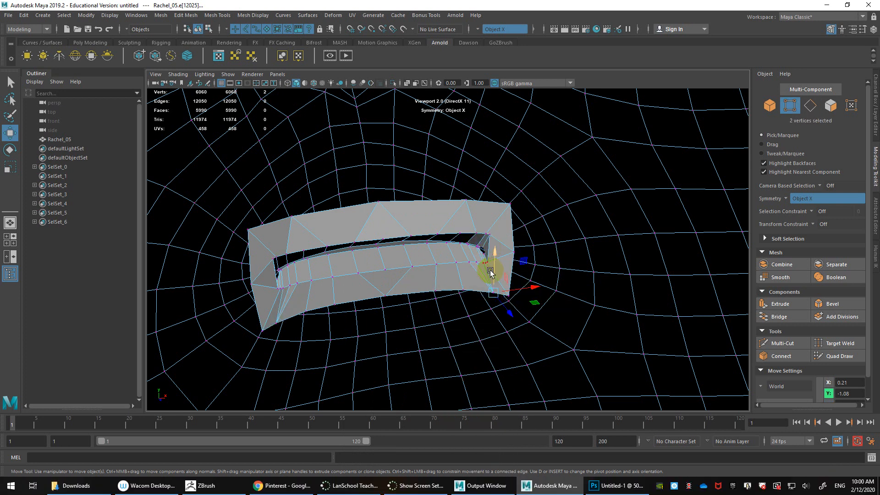
pyautogui.scroll(5, 491, 272)
pyautogui.moveTo(510, 233); pyautogui.dragTo(514, 207, button='right')
pyautogui.click(507, 288)
pyautogui.press('Delete')
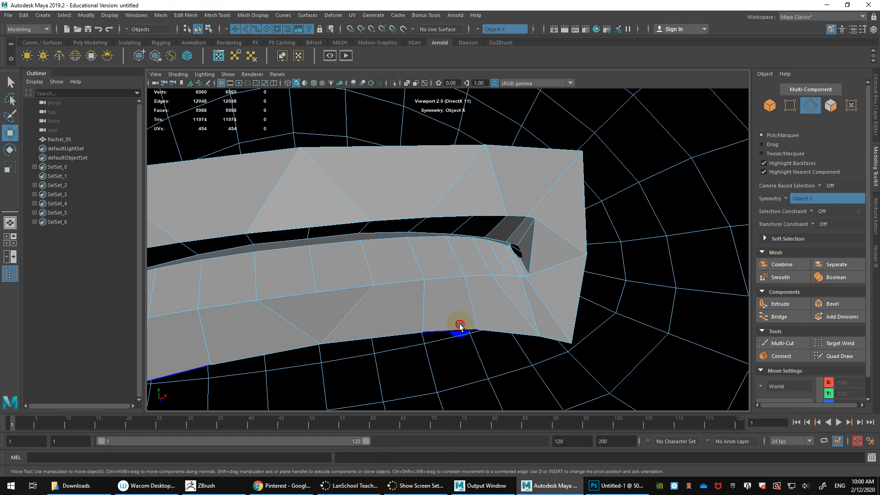
pyautogui.click(460, 325)
pyautogui.keyDown('shift'); pyautogui.moveTo(452, 287); pyautogui.dragTo(472, 261, button='right'); pyautogui.keyUp('shift')
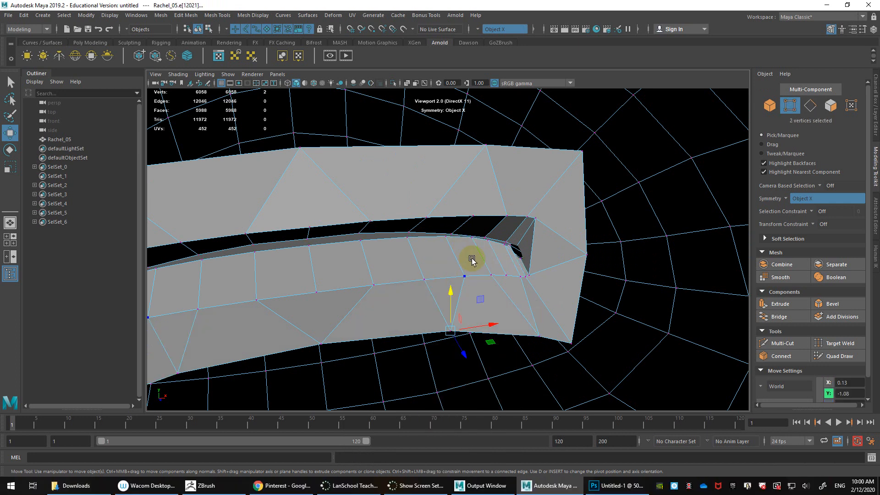
# - Select the whole open rear border loop of the mouth extrusion and scale it slightly taller
pyautogui.scroll(-4, 479, 275)
pyautogui.moveTo(441, 192); pyautogui.dragTo(443, 177, button='right')
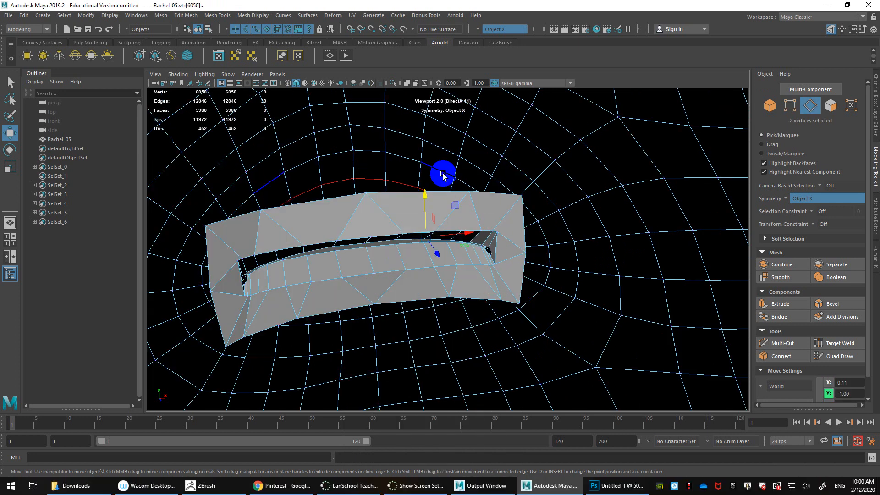
pyautogui.click(444, 191)
pyautogui.click(443, 190)
pyautogui.doubleClick(487, 192)
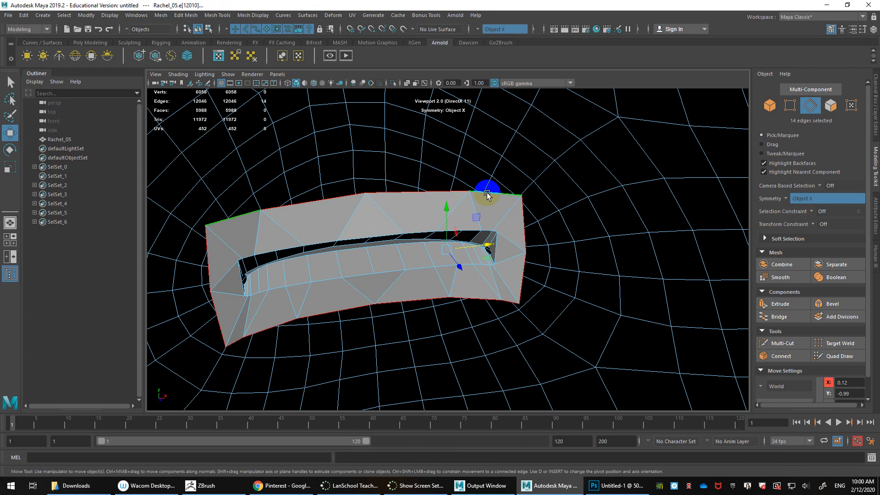
pyautogui.scroll(-4, 468, 206)
pyautogui.keyDown('alt'); pyautogui.moveTo(446, 220); pyautogui.dragTo(467, 233); pyautogui.keyUp('alt')
pyautogui.scroll(3, 467, 234)
pyautogui.keyDown('alt'); pyautogui.moveTo(466, 234); pyautogui.dragTo(436, 255, button='middle'); pyautogui.keyUp('alt')
pyautogui.press('r')
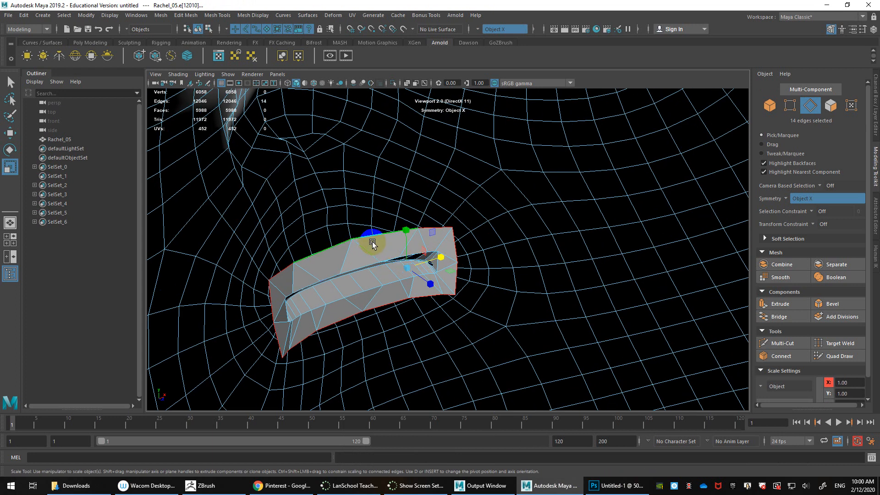
pyautogui.moveTo(407, 230); pyautogui.dragTo(407, 218)
pyautogui.scroll(-3, 413, 243)
pyautogui.press('w')
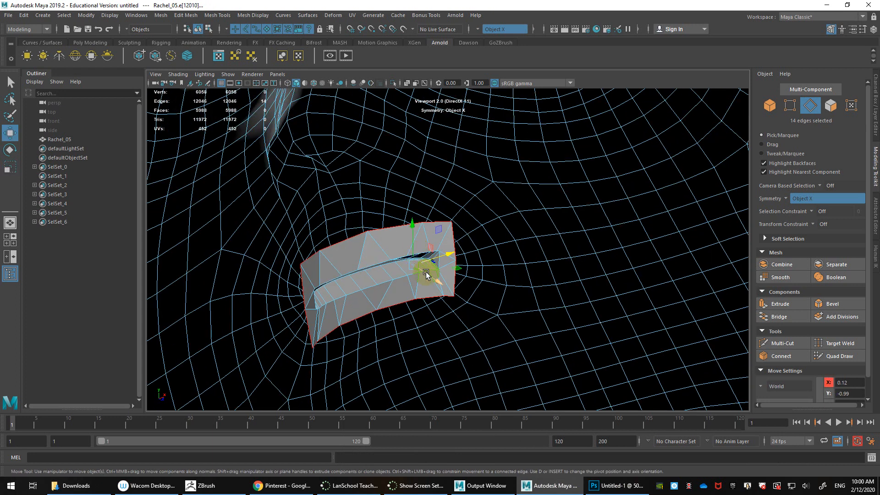
pyautogui.keyDown('alt'); pyautogui.moveTo(449, 282); pyautogui.dragTo(475, 302); pyautogui.keyUp('alt')
pyautogui.keyDown('shift'); pyautogui.moveTo(475, 302); pyautogui.dragTo(456, 287); pyautogui.keyUp('shift')
pyautogui.hotkey('ctrl', 'z')
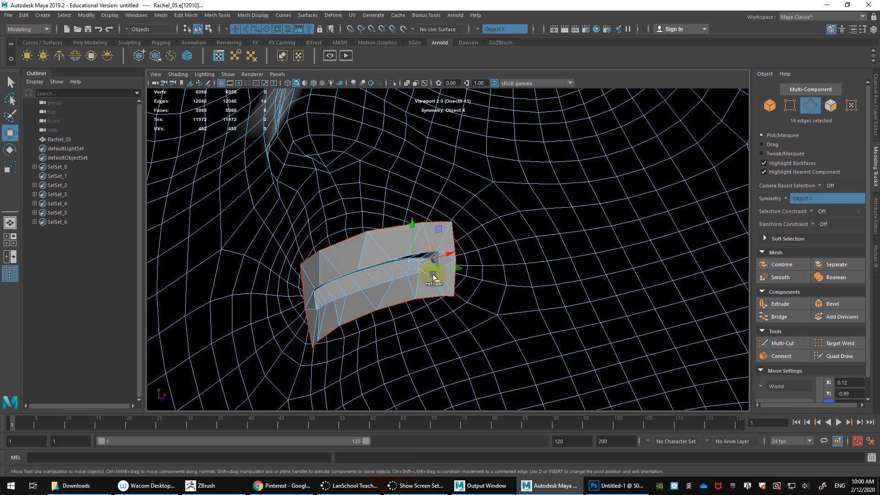
pyautogui.keyDown('shift'); pyautogui.moveTo(439, 279); pyautogui.dragTo(456, 292); pyautogui.keyUp('shift')
pyautogui.hotkey('ctrl', 'z')
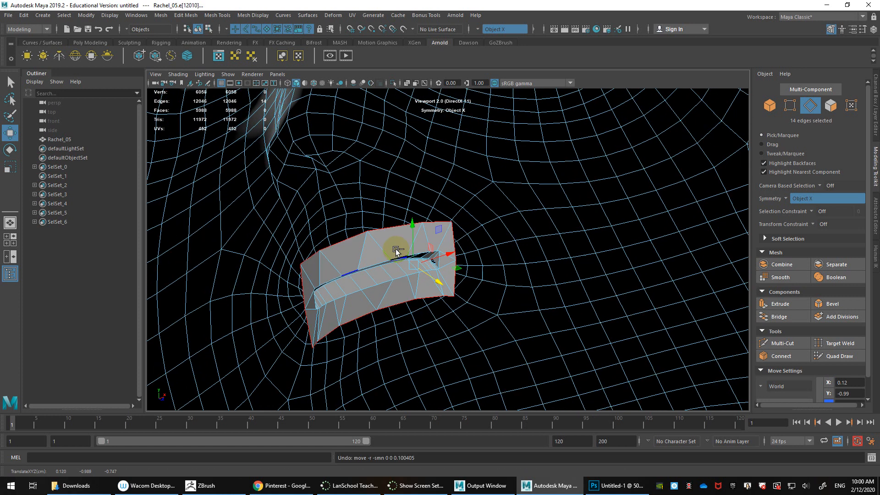
# - Extrude the open border loop of the mouth and pull it back into the head to deepen the cavity
pyautogui.hotkey('ctrl', 'e')
pyautogui.click(344, 349)
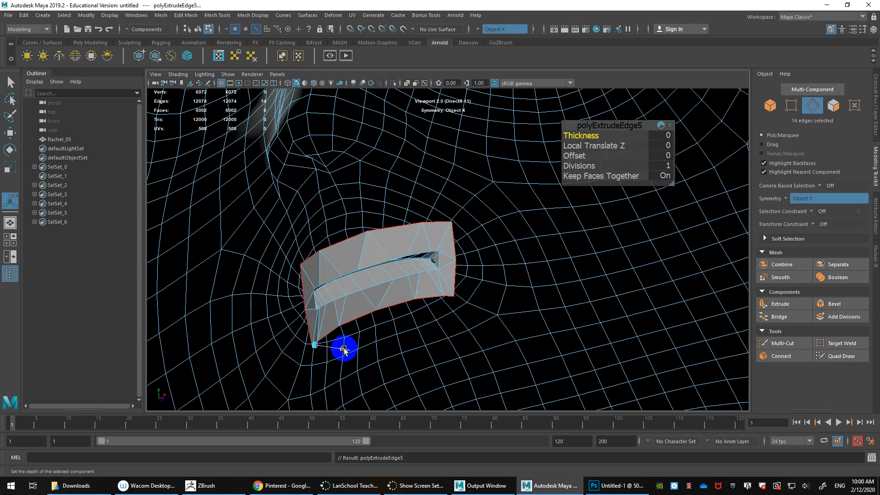
pyautogui.moveTo(345, 349); pyautogui.dragTo(397, 334)
pyautogui.press('w')
pyautogui.moveTo(439, 285)
pyautogui.keyDown('alt'); pyautogui.mouseDown()
pyautogui.moveTo(472, 321)
pyautogui.moveTo(448, 293)
pyautogui.mouseUp(); pyautogui.keyUp('alt')
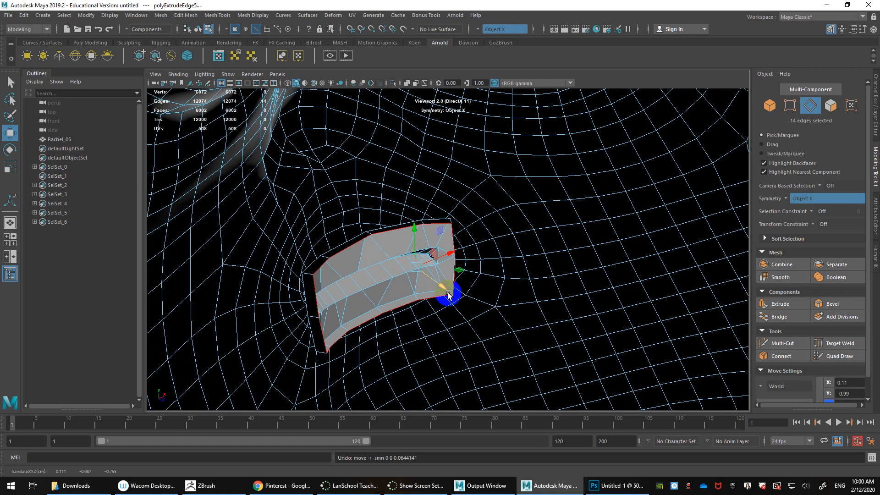
pyautogui.click(353, 245)
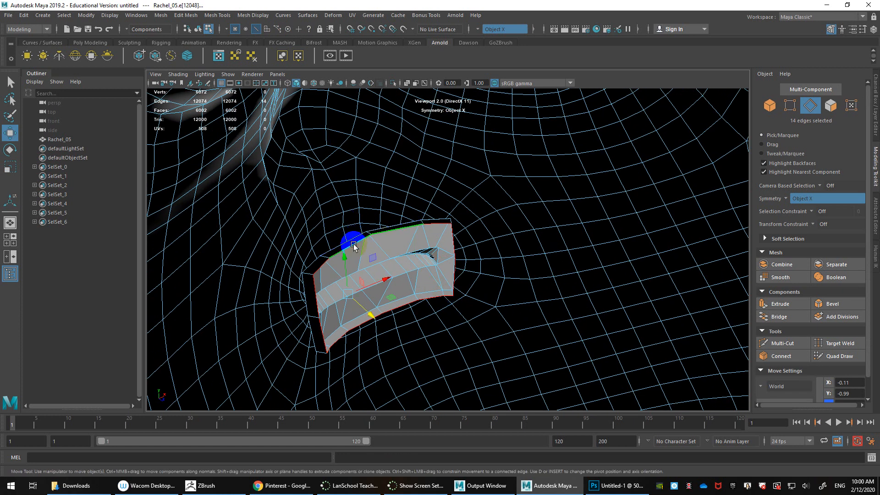
pyautogui.moveTo(361, 308); pyautogui.dragTo(350, 330)
pyautogui.press('r')
pyautogui.press('w')
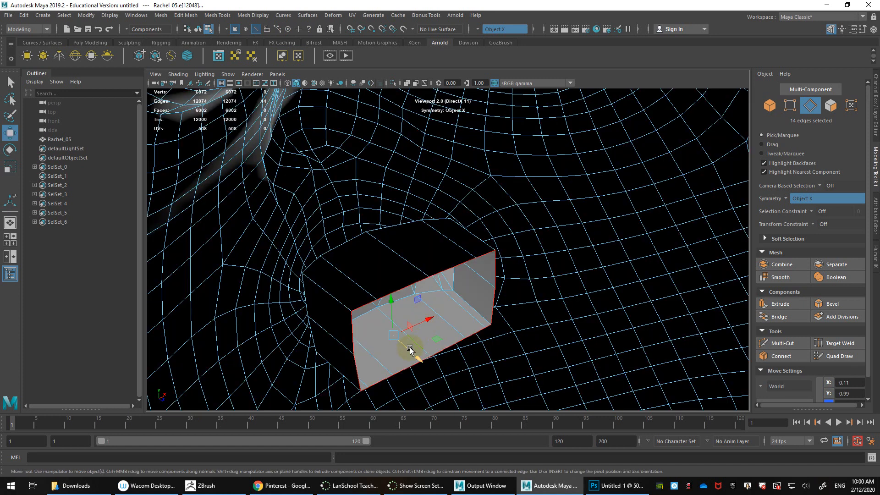
pyautogui.moveTo(412, 351); pyautogui.dragTo(440, 370)
# - Preview the mouth cavity smoothed, return to the unsmoothed display and scale the open border loop taller
pyautogui.press('3')
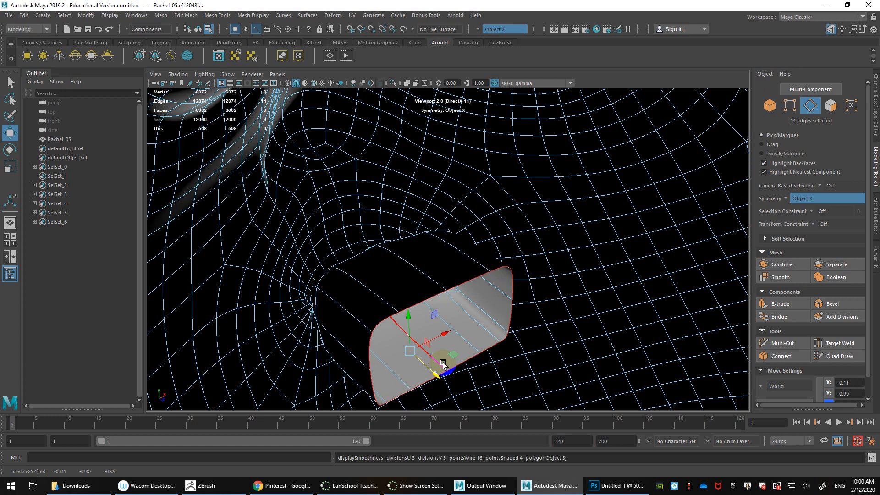
pyautogui.keyDown('alt'); pyautogui.moveTo(455, 301); pyautogui.dragTo(433, 301); pyautogui.keyUp('alt')
pyautogui.press('1')
pyautogui.scroll(-5, 433, 300)
pyautogui.press('r')
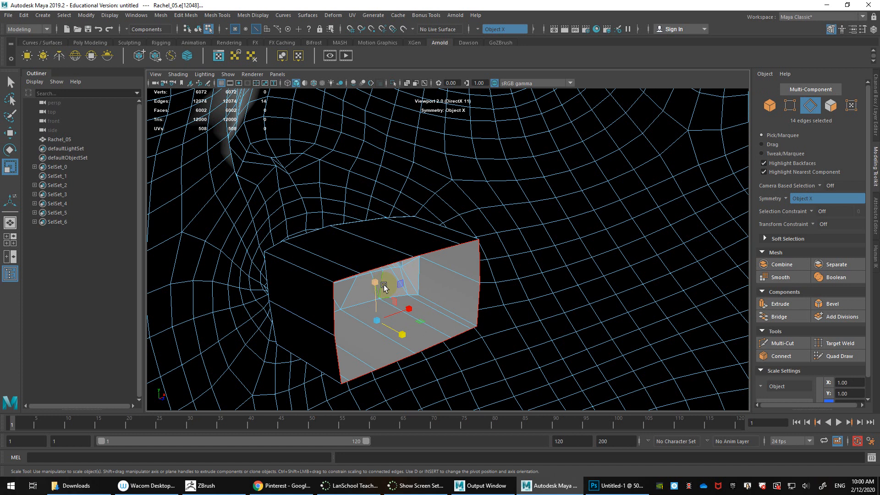
pyautogui.moveTo(376, 282); pyautogui.dragTo(373, 273)
pyautogui.press('w')
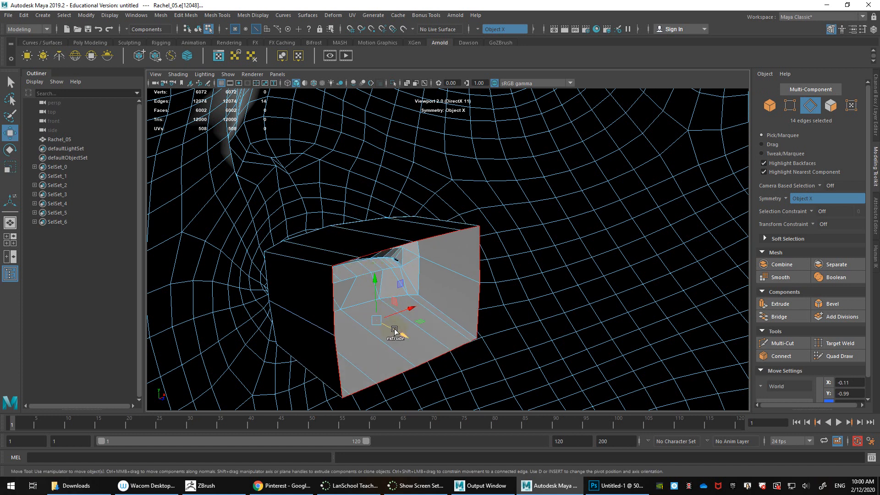
# - Extrude the open border loop once more further back into the head and scale it down to taper the cavity
pyautogui.keyDown('shift'); pyautogui.moveTo(395, 330); pyautogui.dragTo(429, 344); pyautogui.keyUp('shift')
pyautogui.scroll(-4, 454, 359)
pyautogui.scroll(4, 393, 318)
pyautogui.press('r')
pyautogui.press('w')
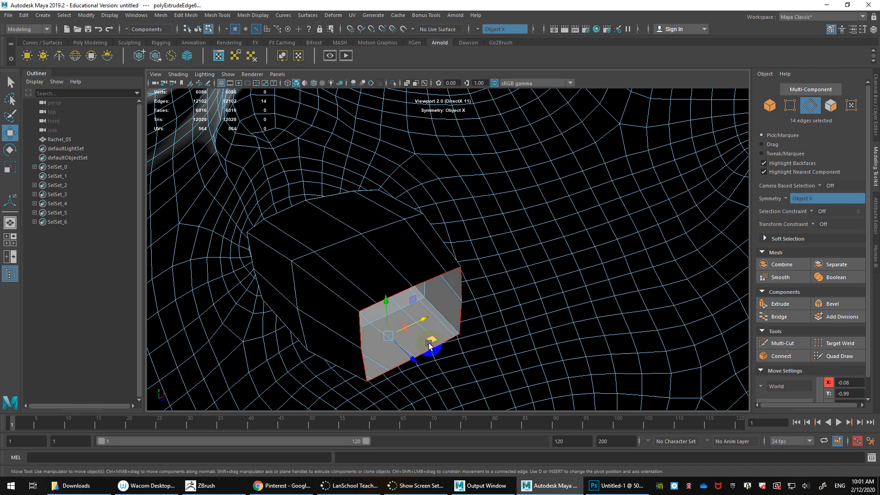
# - Select the open border loop at the back of the mouth cavity and fill the hole with a face
pyautogui.click(363, 311)
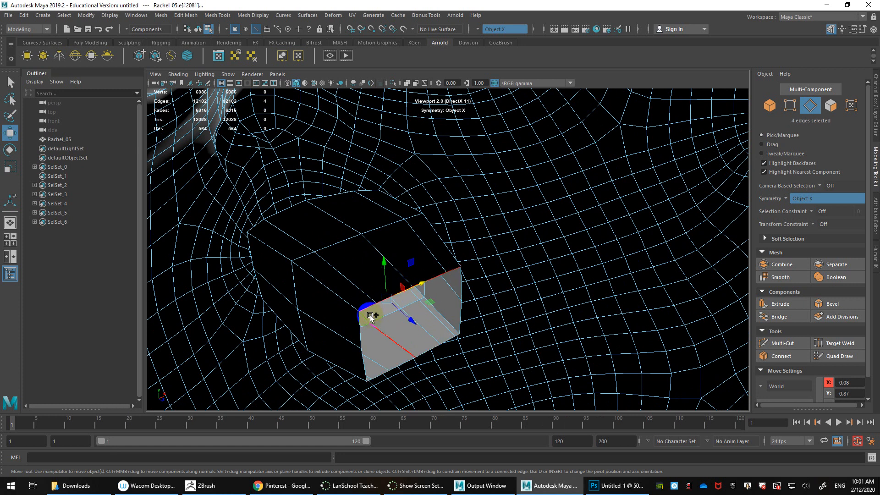
pyautogui.keyDown('shift'); pyautogui.click(387, 371); pyautogui.keyUp('shift')
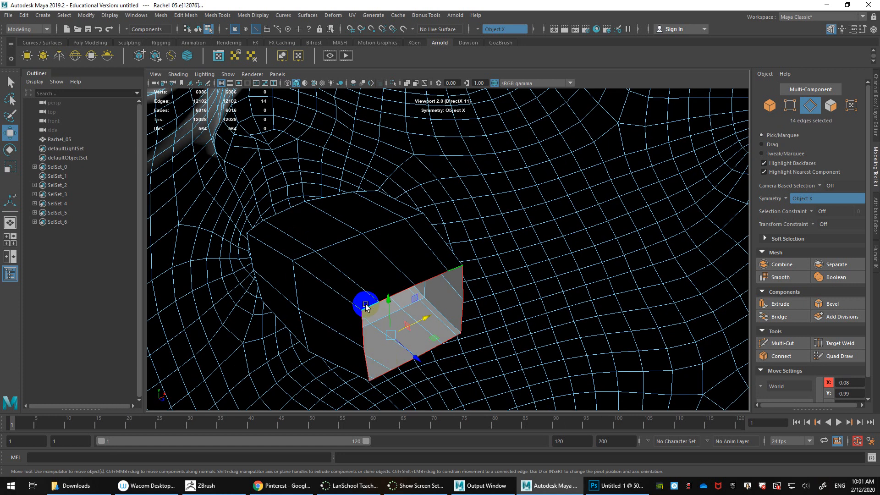
pyautogui.keyDown('shift'); pyautogui.moveTo(365, 306); pyautogui.dragTo(364, 424, button='right'); pyautogui.keyUp('shift')
# - Select the cap face at the back of the mouth cavity and extrude it inward with an offset of 0.1
pyautogui.rightClick(411, 310)
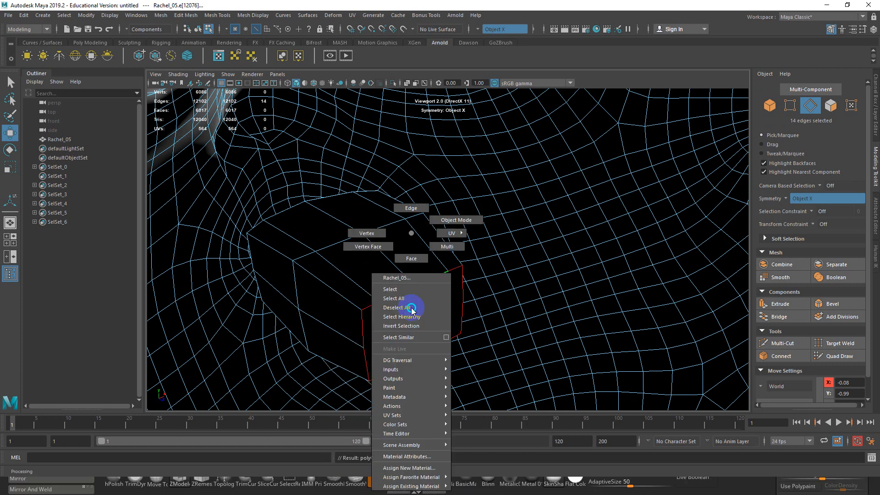
pyautogui.moveTo(411, 309); pyautogui.dragTo(412, 258, button='right')
pyautogui.click(431, 321)
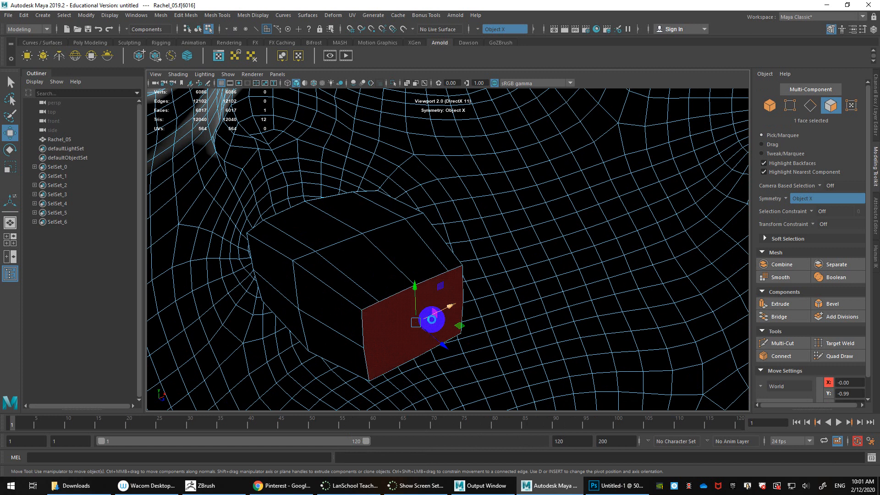
pyautogui.hotkey('ctrl', 'e')
pyautogui.moveTo(579, 158); pyautogui.dragTo(236, 167)
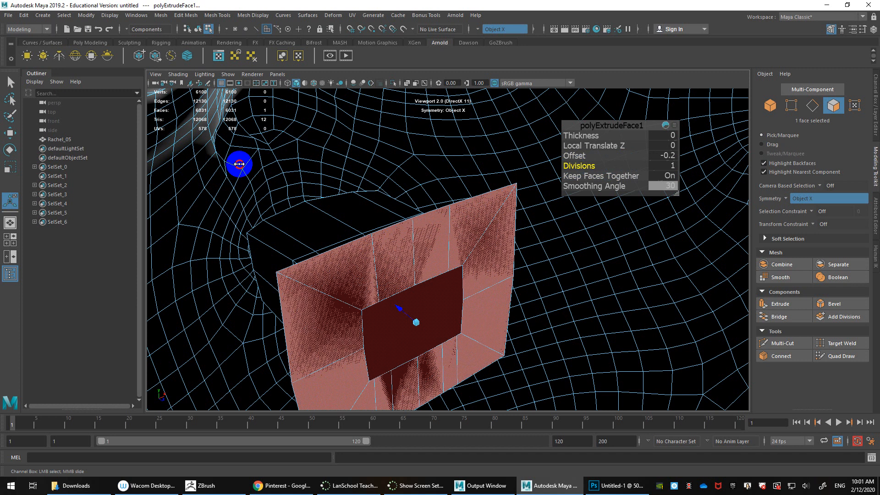
pyautogui.moveTo(581, 156); pyautogui.dragTo(581, 157)
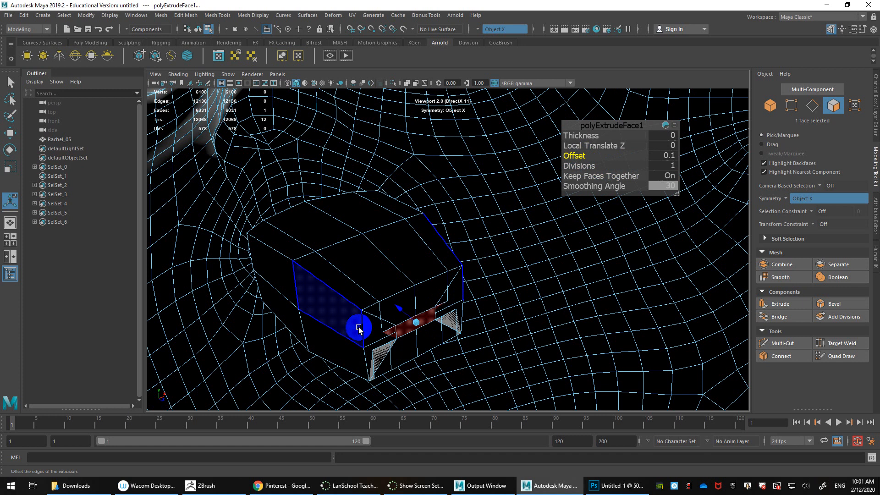
# - Merge the inset cap face to its centre and turn on the smooth mesh preview
pyautogui.keyDown('shift'); pyautogui.moveTo(405, 267); pyautogui.dragTo(406, 242, button='right'); pyautogui.keyUp('shift')
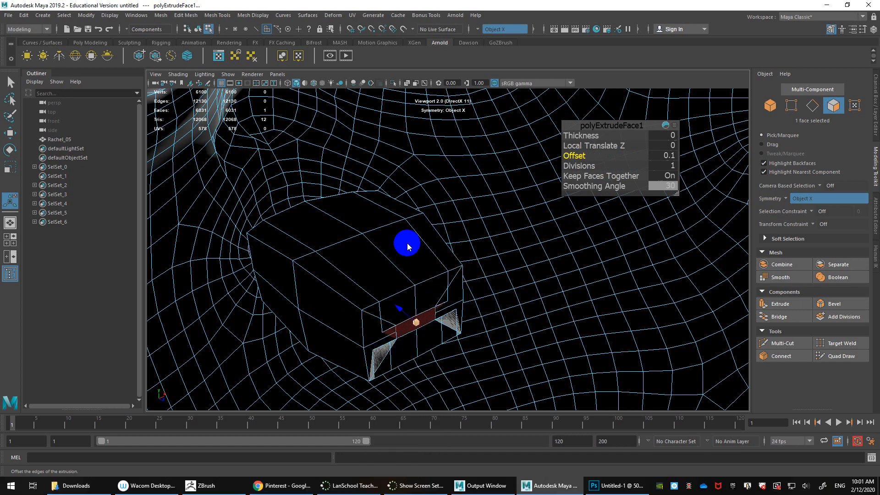
pyautogui.scroll(-2, 428, 315)
pyautogui.press('3')
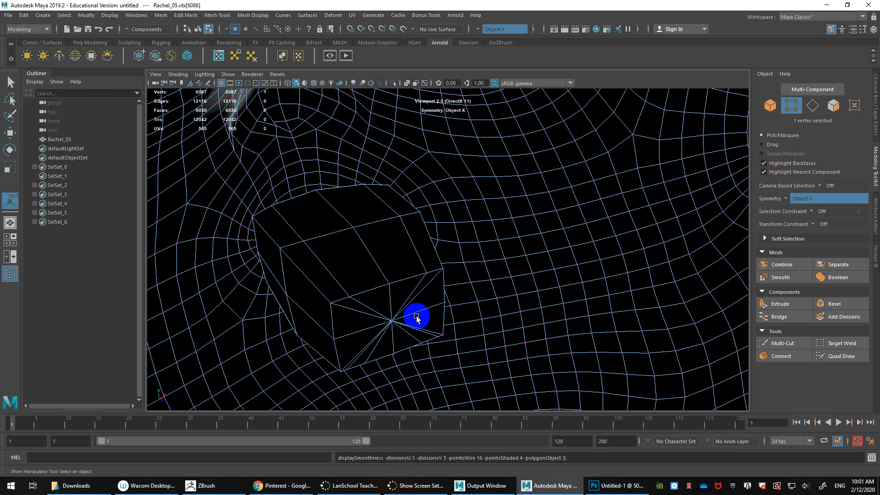
# - Delete every other edge radiating from the centre of the cavity's back cap and turn the smooth mesh preview back on
pyautogui.press('1')
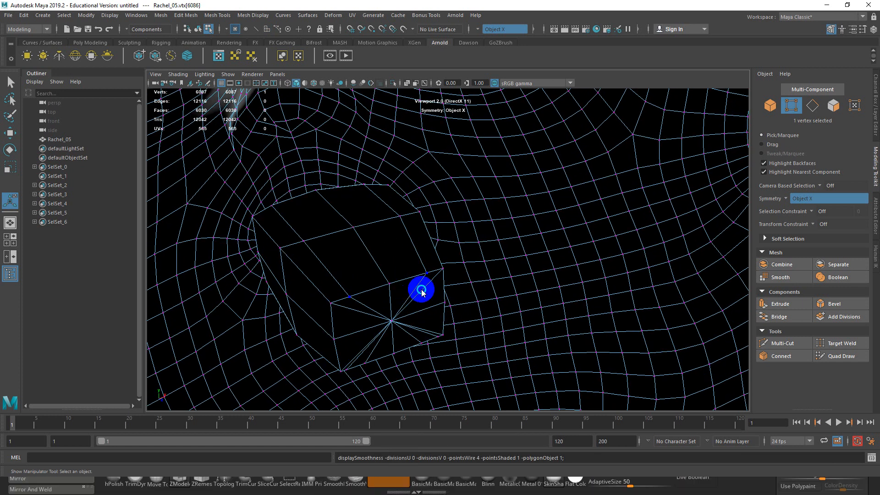
pyautogui.moveTo(417, 243); pyautogui.dragTo(420, 206, button='right')
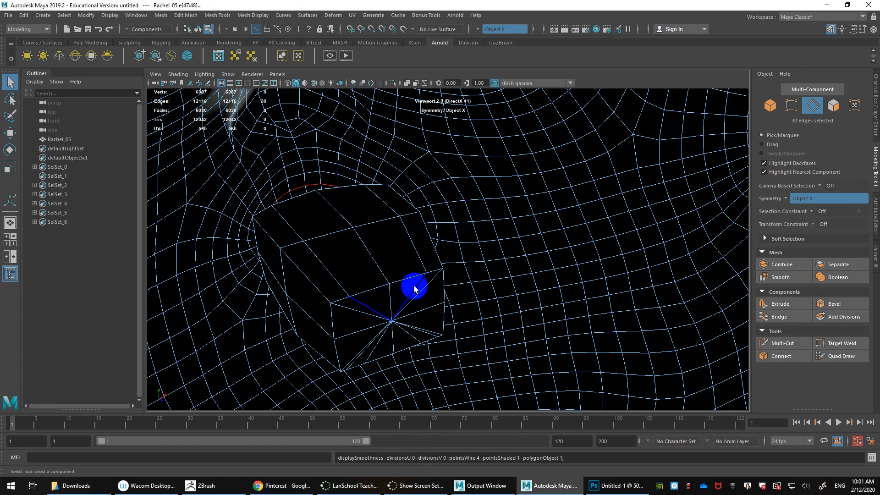
pyautogui.click(386, 299)
pyautogui.keyDown('shift'); pyautogui.click(419, 296); pyautogui.keyUp('shift')
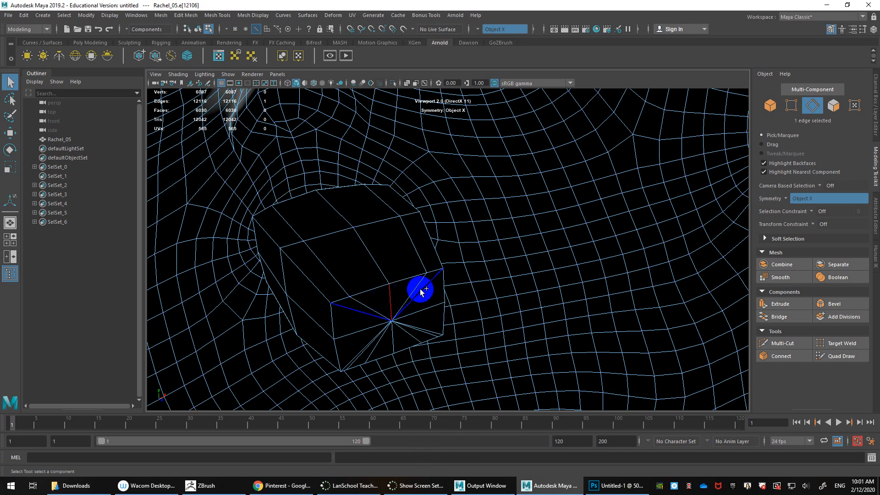
pyautogui.keyDown('shift'); pyautogui.click(432, 331); pyautogui.keyUp('shift')
pyautogui.press('Delete')
pyautogui.press('w')
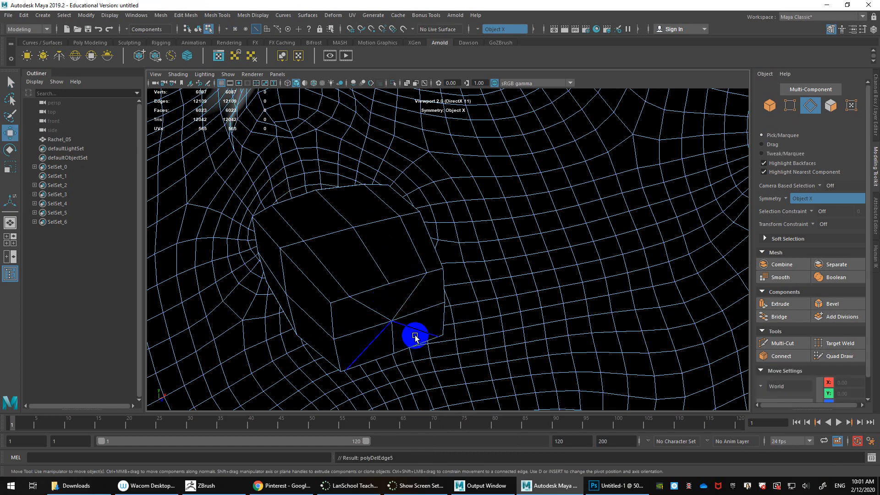
pyautogui.press('3')
# - Examine the mouth opening and inner lip edges from the front and at an angle, with and without smoothing
pyautogui.keyDown('alt'); pyautogui.moveTo(409, 317); pyautogui.dragTo(599, 279); pyautogui.keyUp('alt')
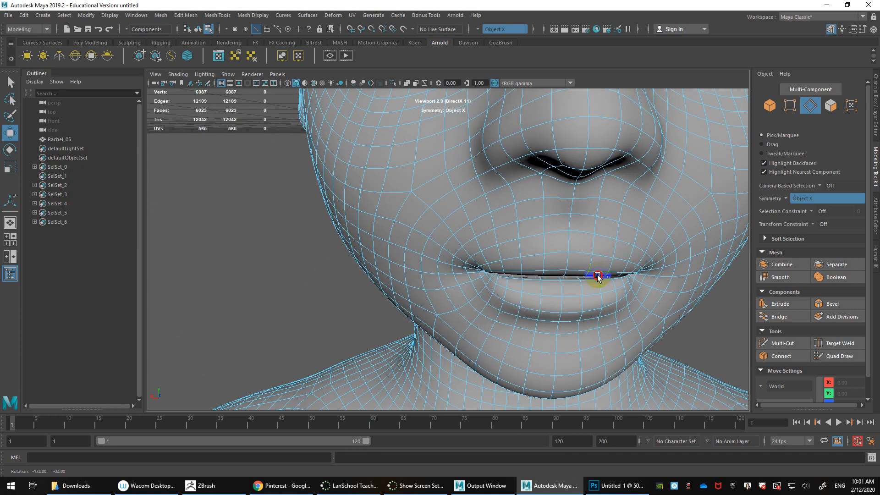
pyautogui.keyDown('alt'); pyautogui.moveTo(600, 280); pyautogui.dragTo(599, 263, button='right'); pyautogui.keyUp('alt')
pyautogui.keyDown('alt'); pyautogui.moveTo(599, 263); pyautogui.dragTo(456, 304, button='middle'); pyautogui.keyUp('alt')
pyautogui.keyDown('alt'); pyautogui.moveTo(456, 305); pyautogui.dragTo(474, 308); pyautogui.keyUp('alt')
pyautogui.press('1')
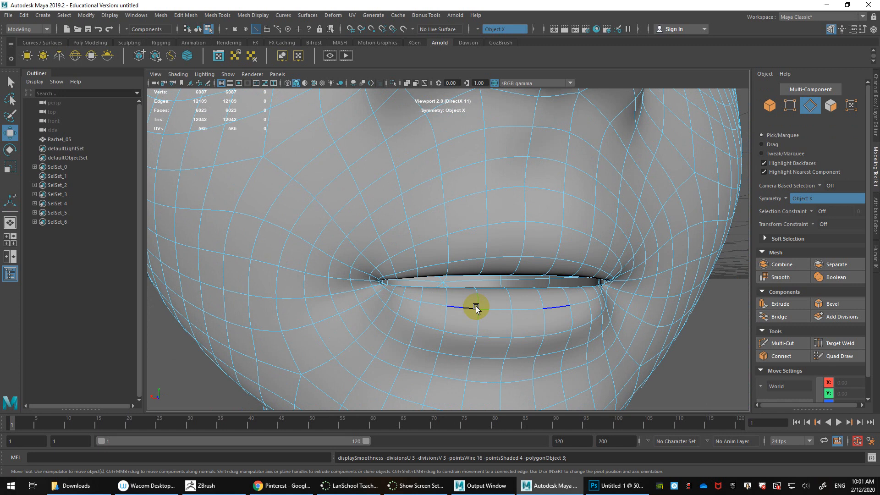
pyautogui.press('1')
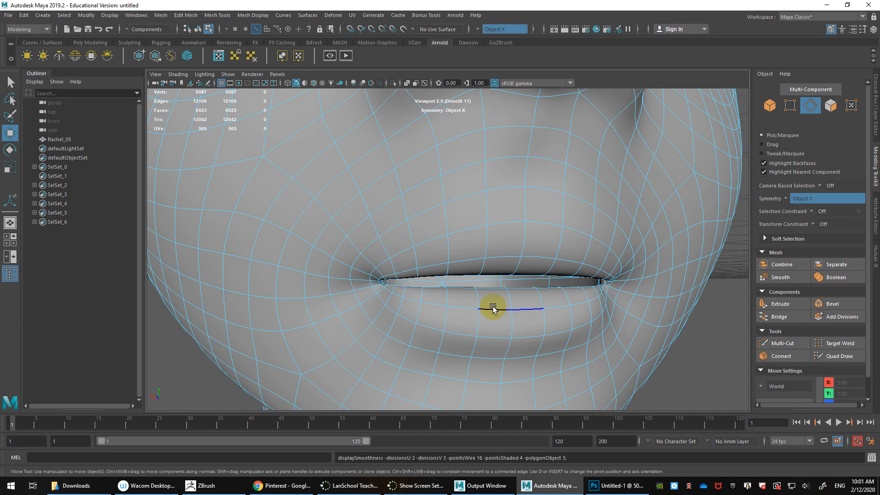
pyautogui.keyDown('alt'); pyautogui.moveTo(491, 305); pyautogui.dragTo(450, 260); pyautogui.keyUp('alt')
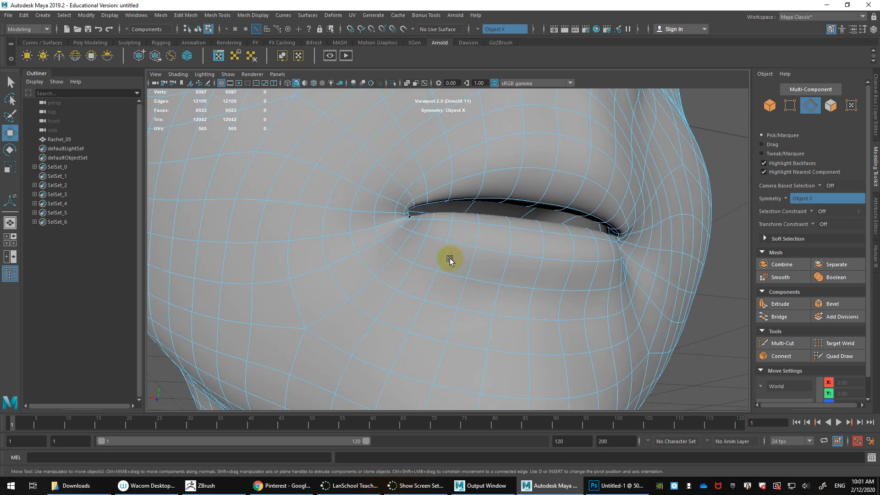
pyautogui.click(411, 212)
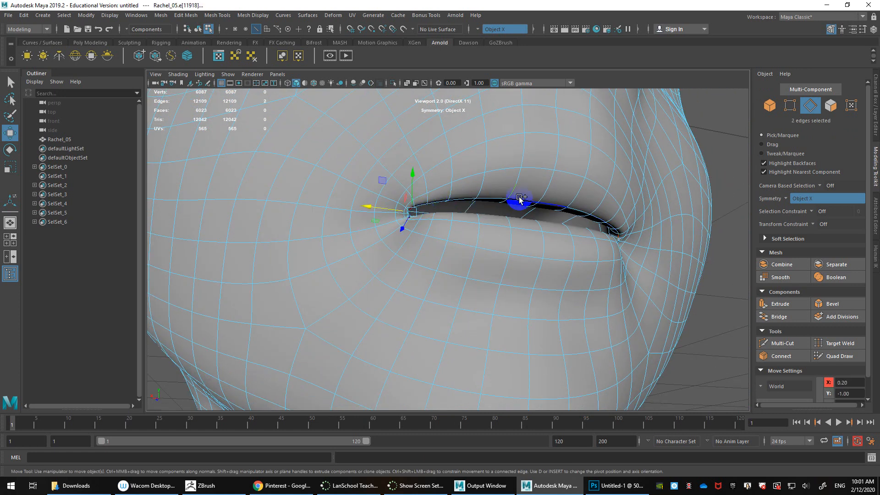
pyautogui.keyDown('alt'); pyautogui.moveTo(463, 215); pyautogui.dragTo(460, 256); pyautogui.keyUp('alt')
pyautogui.keyDown('alt'); pyautogui.moveTo(460, 255); pyautogui.dragTo(459, 204, button='middle'); pyautogui.keyUp('alt')
pyautogui.keyDown('alt'); pyautogui.moveTo(459, 204); pyautogui.dragTo(462, 223, button='right'); pyautogui.keyUp('alt')
pyautogui.keyDown('alt'); pyautogui.moveTo(416, 260); pyautogui.dragTo(410, 271); pyautogui.keyUp('alt')
pyautogui.click(526, 295)
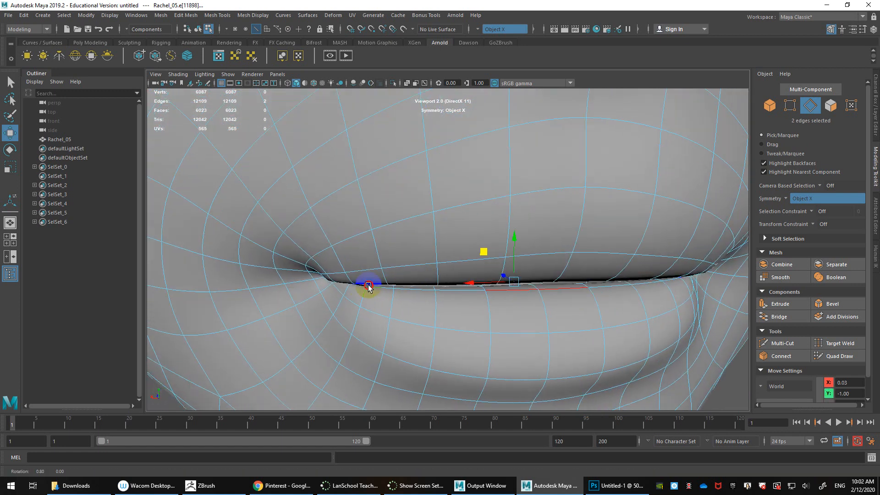
pyautogui.keyDown('alt'); pyautogui.moveTo(363, 291); pyautogui.dragTo(367, 275); pyautogui.keyUp('alt')
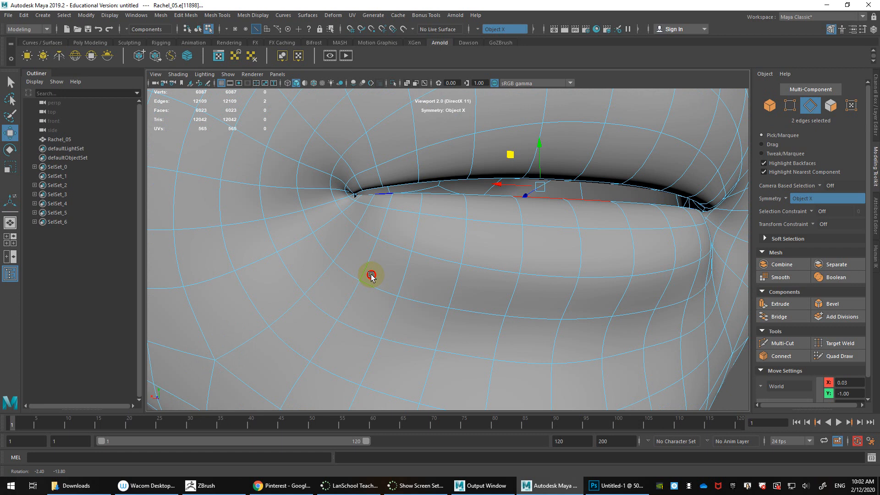
# - Raise the lower lip's inner edges slightly, first the full row and again with the corner edges left out
pyautogui.doubleClick(371, 195)
pyautogui.moveTo(467, 162); pyautogui.dragTo(469, 156)
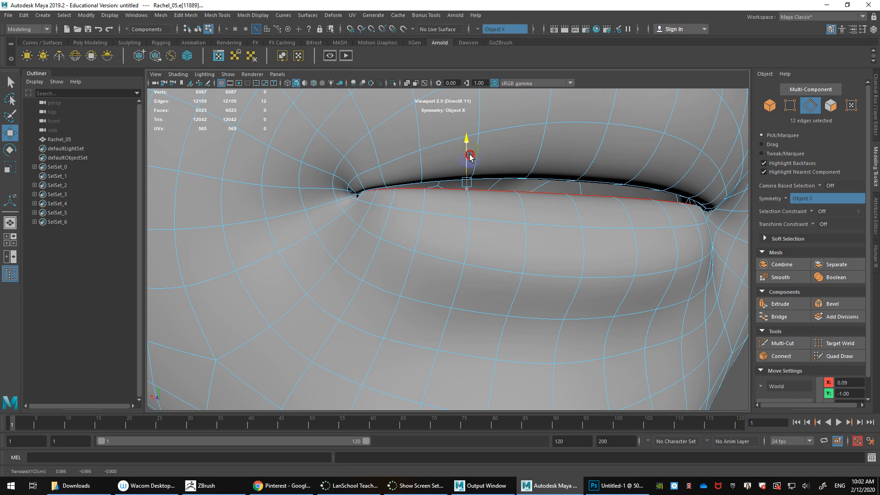
pyautogui.keyDown('ctrl'); pyautogui.moveTo(373, 215); pyautogui.dragTo(403, 130); pyautogui.keyUp('ctrl')
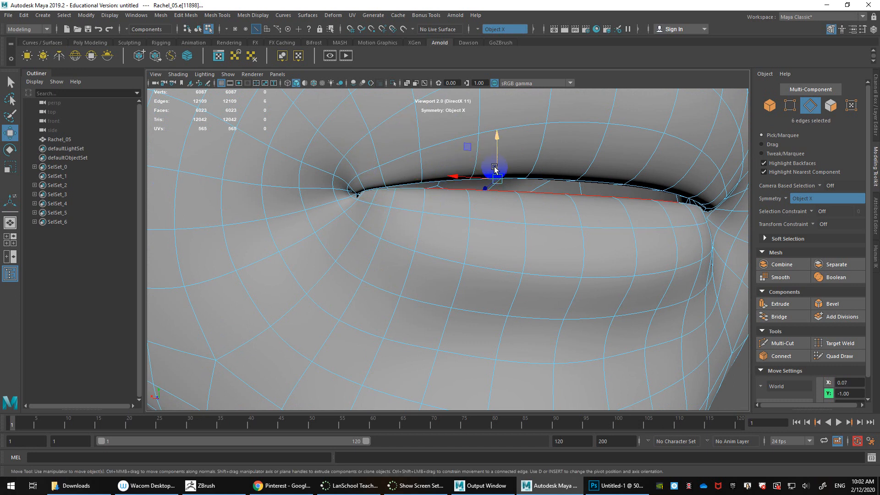
pyautogui.moveTo(497, 160); pyautogui.dragTo(497, 141)
# - Examine the mouth corner where the lips meet, up close and from the side
pyautogui.keyDown('alt'); pyautogui.moveTo(399, 187); pyautogui.dragTo(454, 202); pyautogui.keyUp('alt')
pyautogui.scroll(5, 566, 252)
pyautogui.scroll(-5, 561, 253)
pyautogui.keyDown('alt'); pyautogui.moveTo(541, 254); pyautogui.dragTo(476, 306, button='middle'); pyautogui.keyUp('alt')
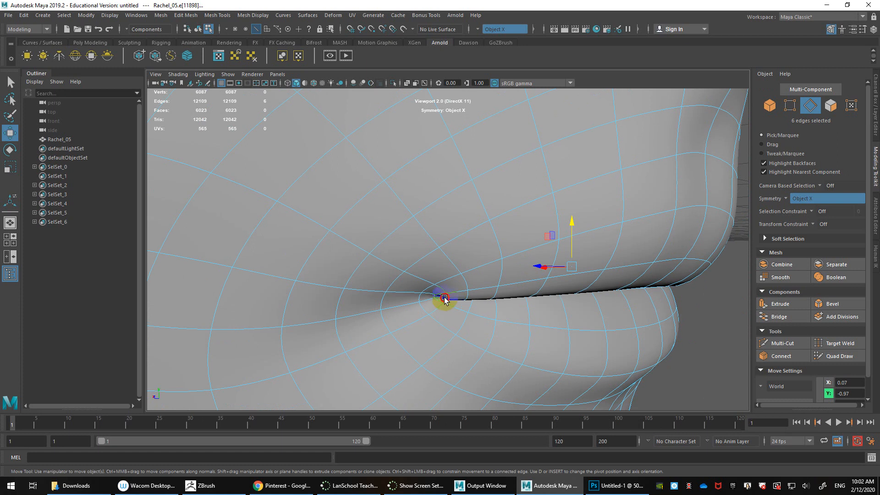
pyautogui.click(445, 298)
pyautogui.press('f')
pyautogui.keyDown('alt'); pyautogui.moveTo(469, 291); pyautogui.dragTo(685, 310); pyautogui.keyUp('alt')
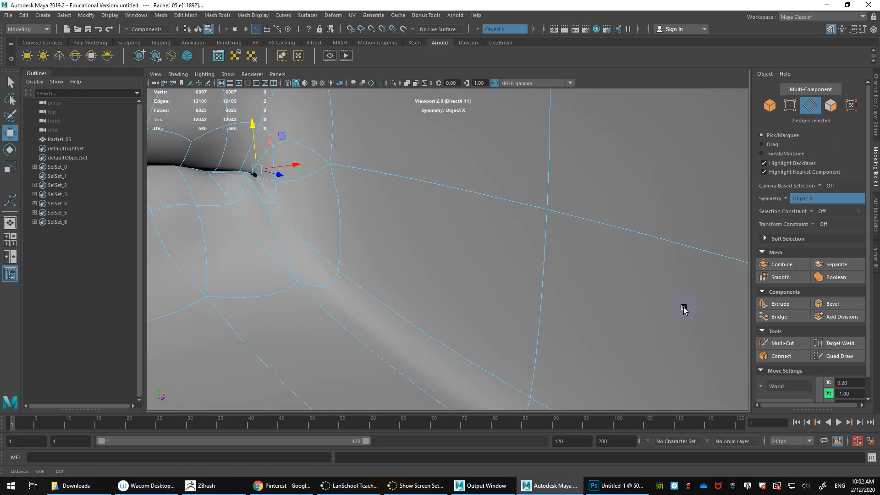
pyautogui.keyDown('alt'); pyautogui.moveTo(555, 394); pyautogui.dragTo(485, 392); pyautogui.keyUp('alt')
pyautogui.keyDown('alt'); pyautogui.moveTo(485, 393); pyautogui.dragTo(519, 317, button='right'); pyautogui.keyUp('alt')
pyautogui.moveTo(519, 316)
pyautogui.keyDown('alt'); pyautogui.mouseDown()
pyautogui.moveTo(457, 209)
pyautogui.moveTo(465, 202)
pyautogui.moveTo(440, 228)
pyautogui.mouseUp(); pyautogui.keyUp('alt')
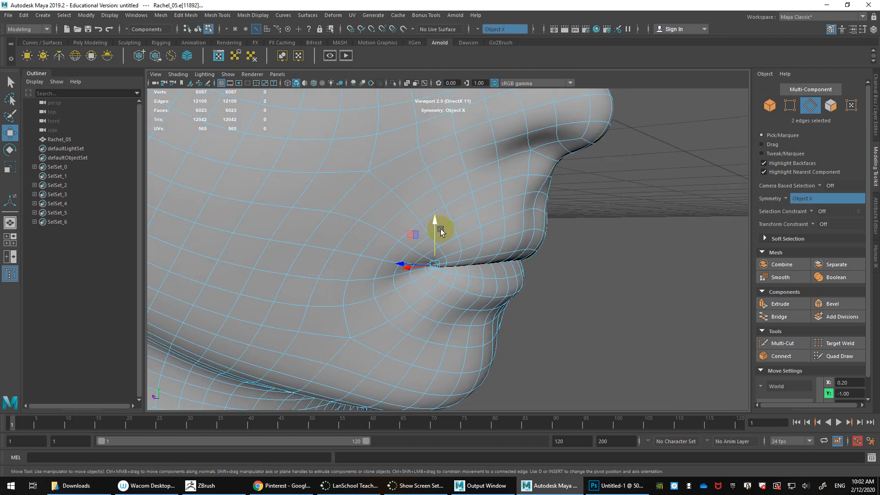
# - Relax the mesh at the mouth corner using the Relax sculpting tool with a reduced brush size
pyautogui.click(129, 43)
pyautogui.click(58, 56)
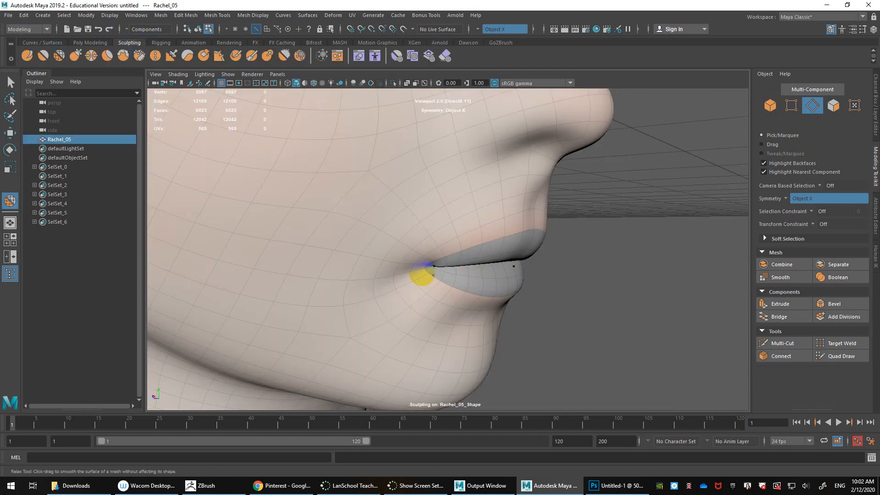
pyautogui.scroll(-6, 438, 257)
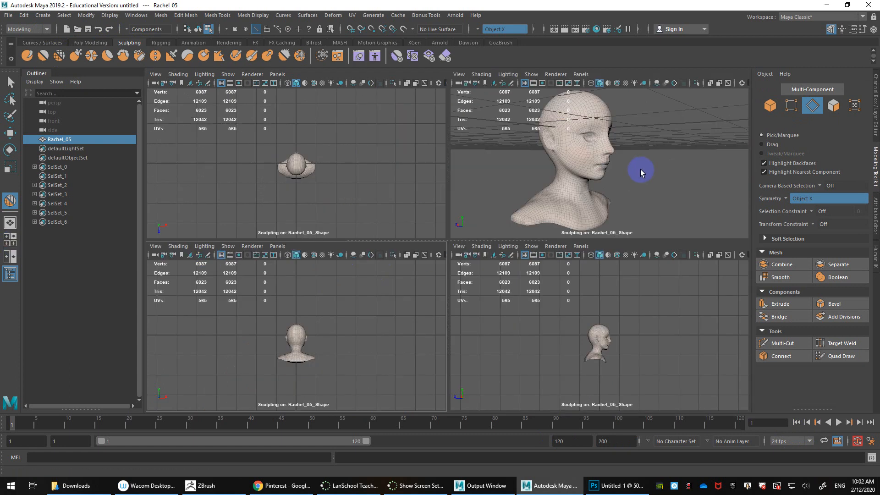
pyautogui.press('space')
pyautogui.scroll(8, 463, 263)
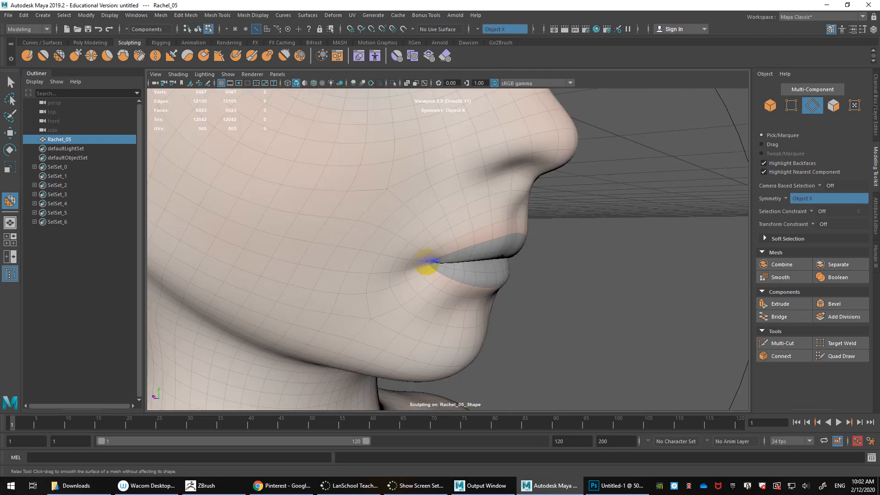
pyautogui.press('b')
pyautogui.moveTo(430, 264); pyautogui.dragTo(115, 247)
pyautogui.press('b')
pyautogui.moveTo(451, 264); pyautogui.dragTo(447, 265)
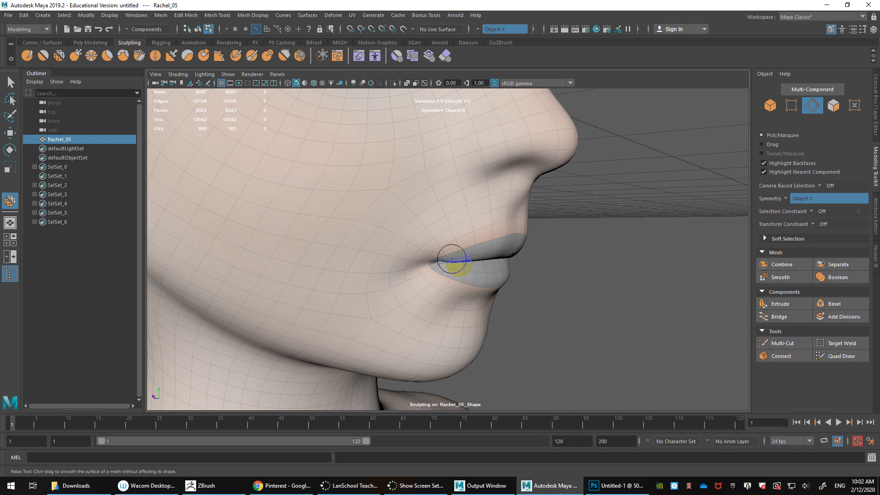
# - Compare the mouth corner up close in the unsmoothed and smoothed mesh displays
pyautogui.moveTo(546, 266)
pyautogui.keyDown('alt'); pyautogui.mouseDown()
pyautogui.moveTo(529, 269)
pyautogui.moveTo(537, 270)
pyautogui.mouseUp(); pyautogui.keyUp('alt')
pyautogui.scroll(5, 456, 277)
pyautogui.press('1')
pyautogui.scroll(4, 385, 268)
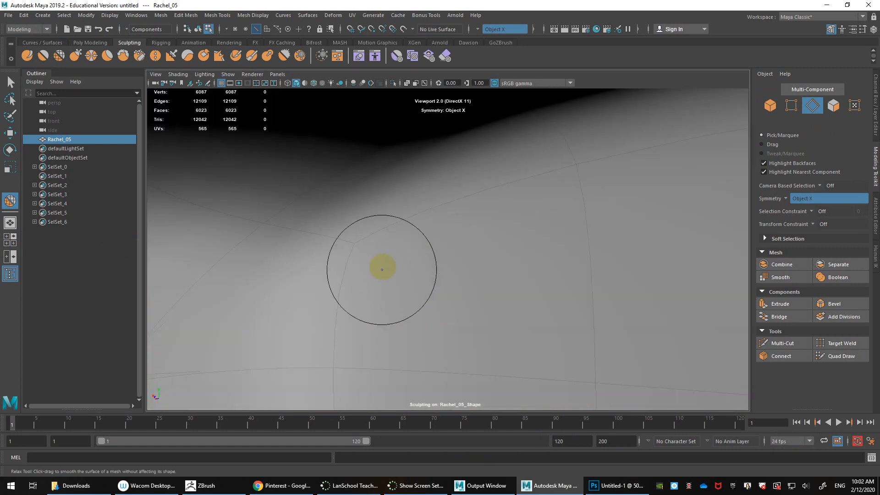
pyautogui.scroll(-6, 435, 272)
pyautogui.scroll(3, 428, 271)
pyautogui.scroll(-2, 432, 321)
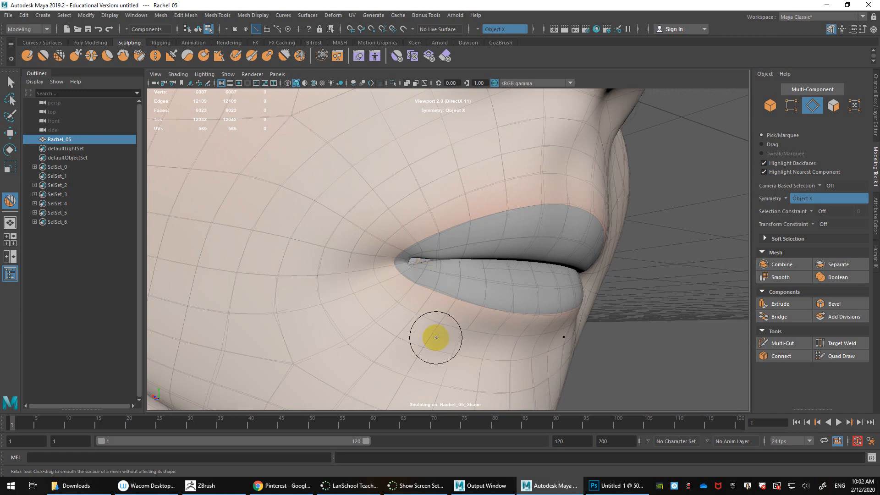
pyautogui.press('1')
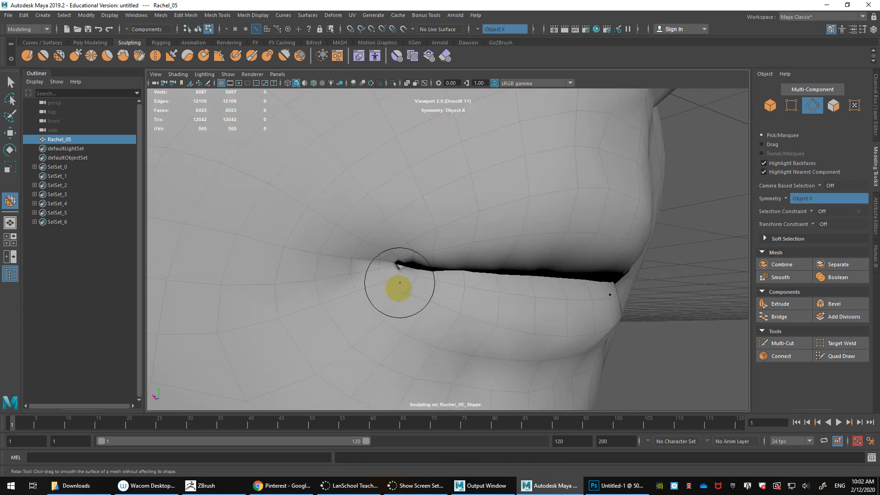
pyautogui.press('3')
pyautogui.press('1')
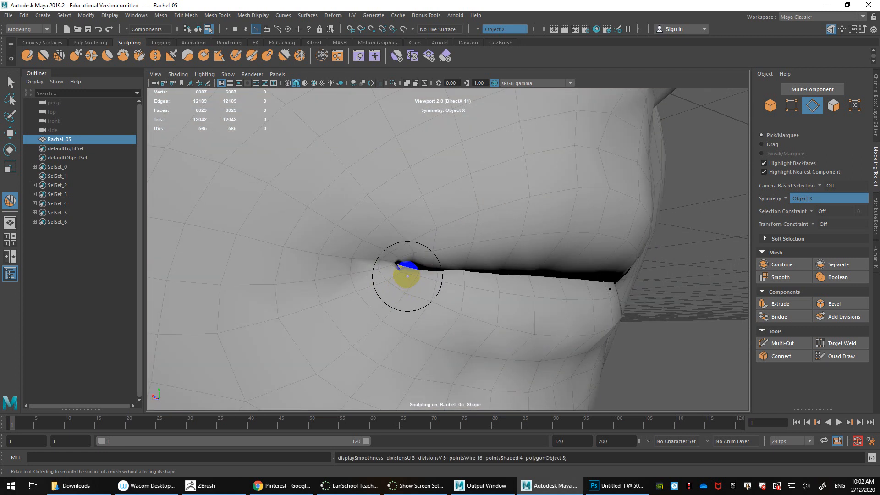
pyautogui.press('3')
# - Select the inner upper vertices at the mouth corners with soft selection and reduce the falloff radius to about 0.03
pyautogui.press('q')
pyautogui.moveTo(404, 266); pyautogui.dragTo(369, 233, button='right')
pyautogui.click(399, 261)
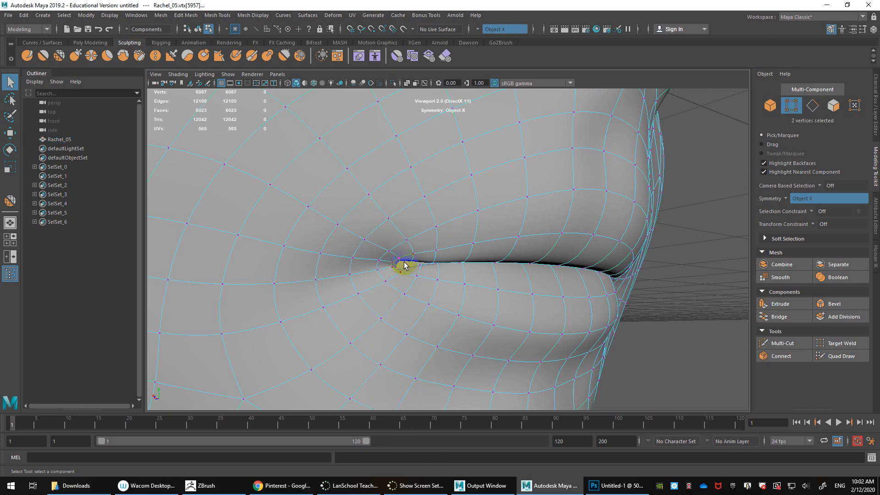
pyautogui.moveTo(371, 256); pyautogui.dragTo(292, 258)
pyautogui.scroll(-8, 451, 267)
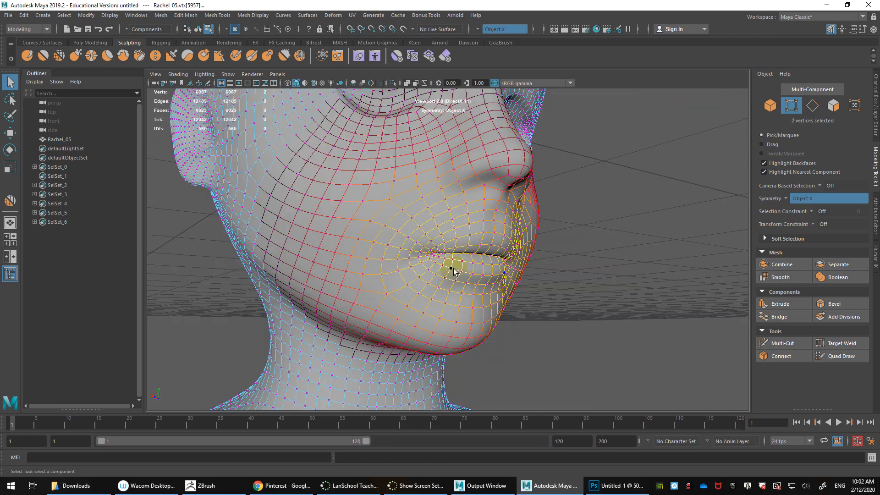
pyautogui.moveTo(445, 260); pyautogui.dragTo(286, 263)
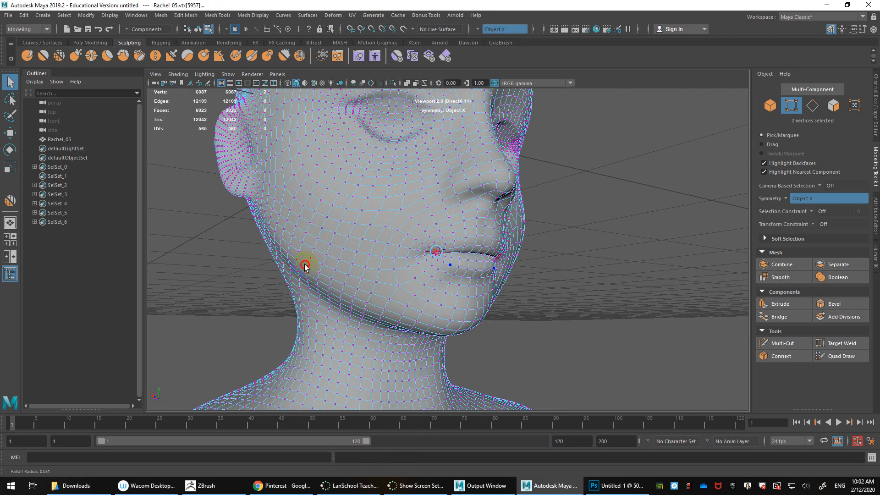
pyautogui.scroll(10, 481, 279)
pyautogui.scroll(-5, 393, 275)
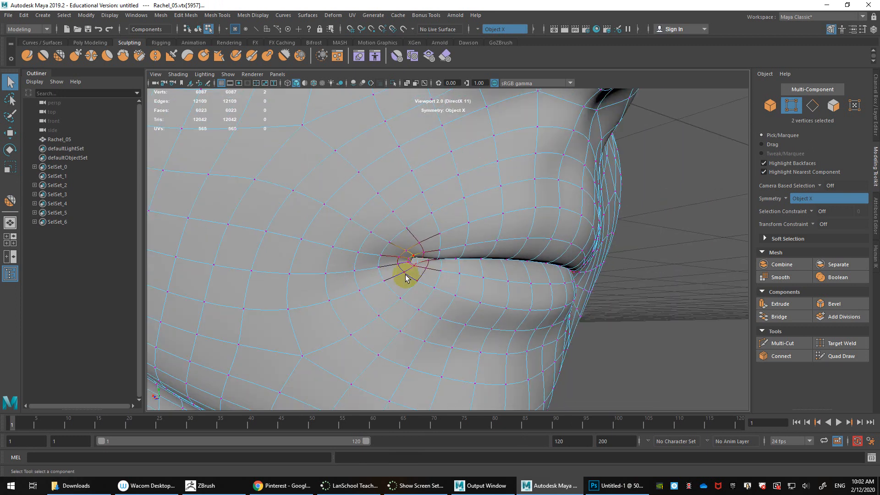
# - Nudge the upper mouth-corner vertices slightly down and the lower mouth-corner vertices slightly up to narrow the gap
pyautogui.press('w')
pyautogui.moveTo(385, 220); pyautogui.dragTo(390, 229)
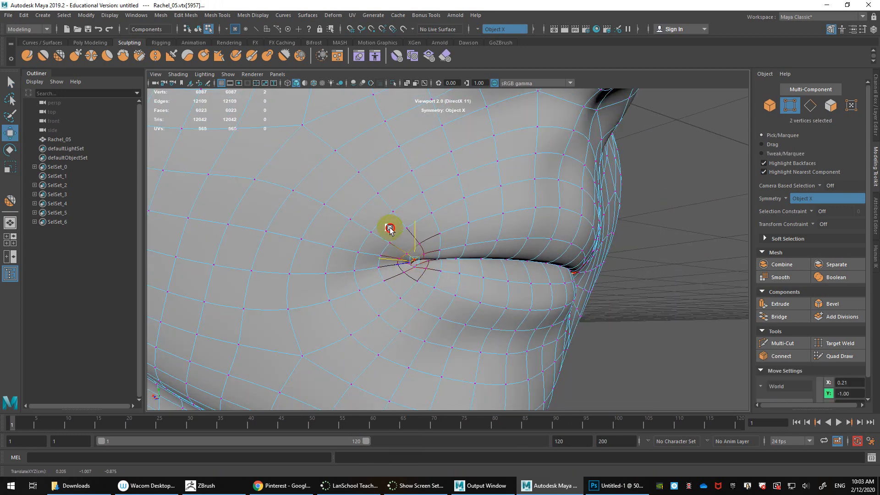
pyautogui.keyDown('alt'); pyautogui.moveTo(417, 266); pyautogui.dragTo(421, 274); pyautogui.keyUp('alt')
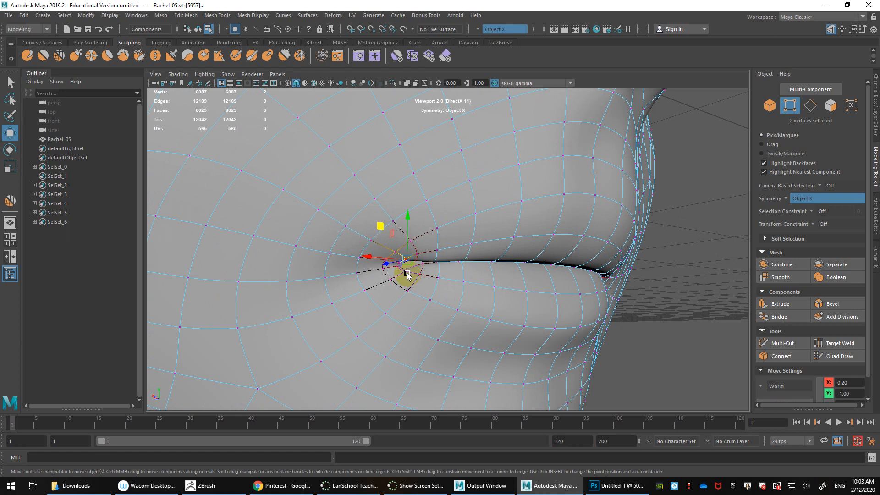
pyautogui.click(405, 261)
pyautogui.moveTo(381, 238); pyautogui.dragTo(381, 230, button='middle')
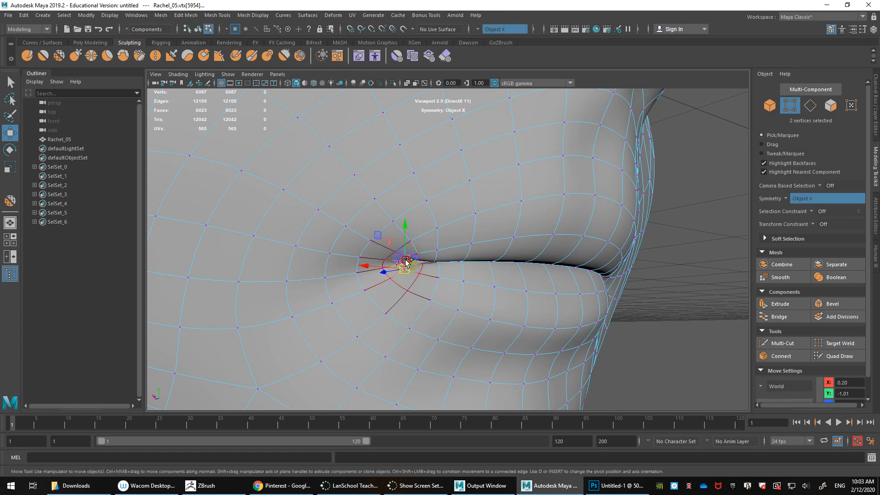
# - Scale the upper and lower mouth-corner vertices vertically towards each other
pyautogui.press('r')
pyautogui.moveTo(406, 220); pyautogui.dragTo(408, 232, button='middle')
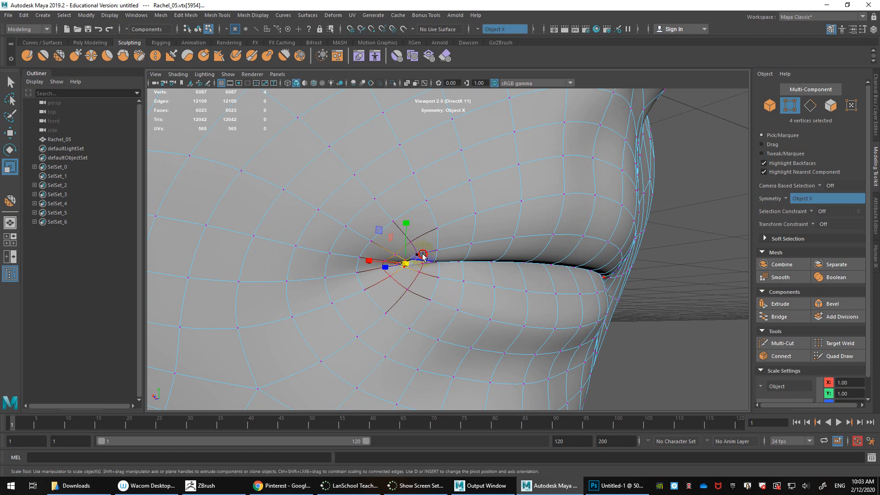
pyautogui.click(413, 241)
# - Select the upper lip's inner edges at the mouth corners and move them slightly down with soft selection
pyautogui.press('w')
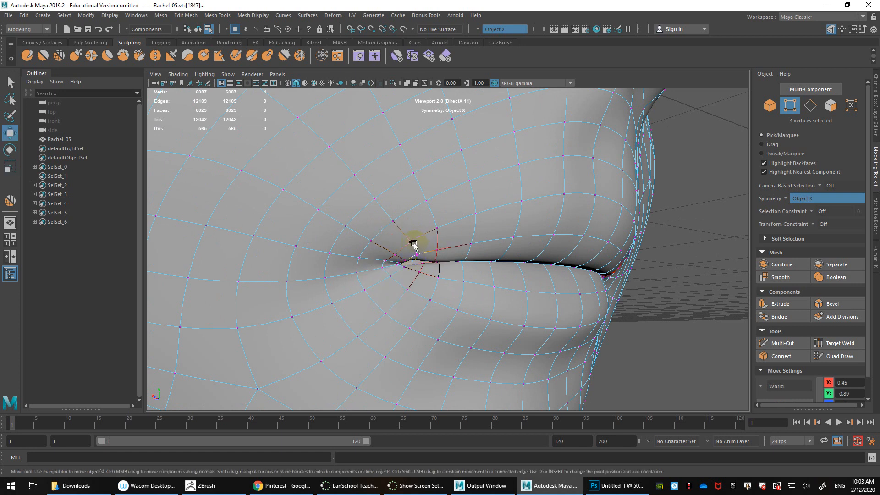
pyautogui.scroll(-2, 414, 243)
pyautogui.moveTo(417, 234); pyautogui.dragTo(418, 209, button='right')
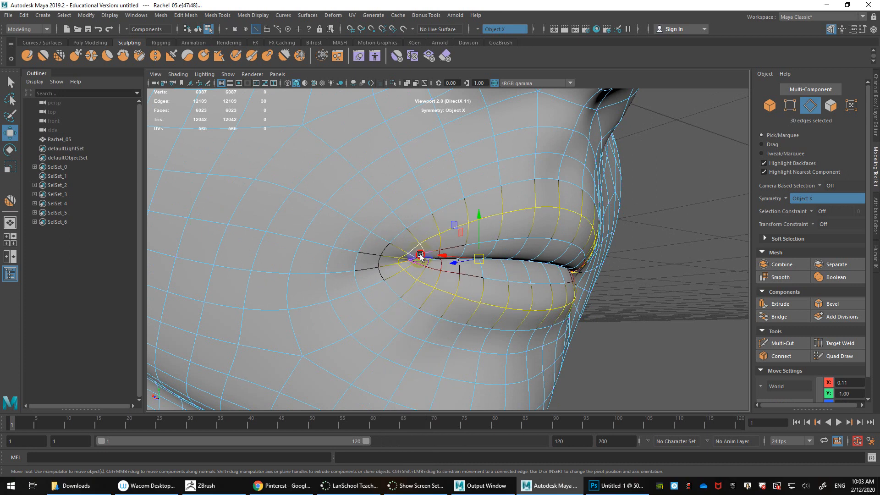
pyautogui.click(421, 255)
pyautogui.scroll(5, 427, 257)
pyautogui.moveTo(380, 235); pyautogui.dragTo(380, 238)
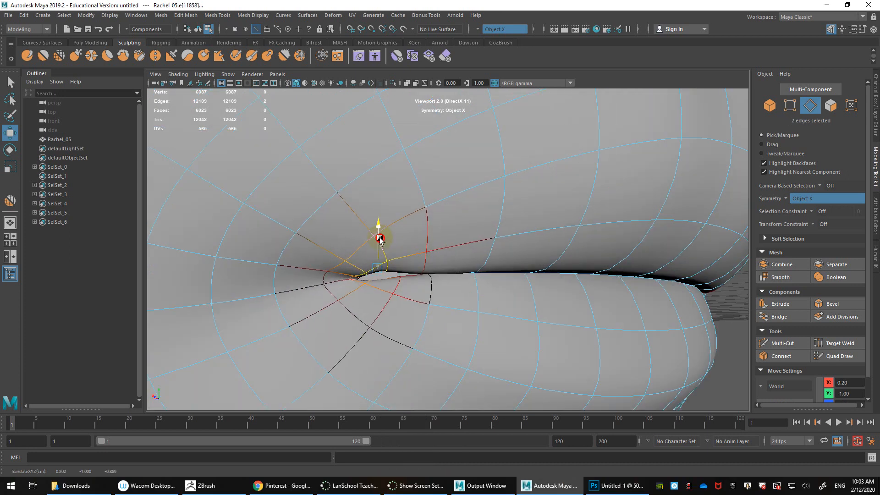
# - Undo the last move of the mouth-corner edges and set the soft selection falloff mode to Surface
pyautogui.hotkey('ctrl', 'z')
pyautogui.click(876, 122)
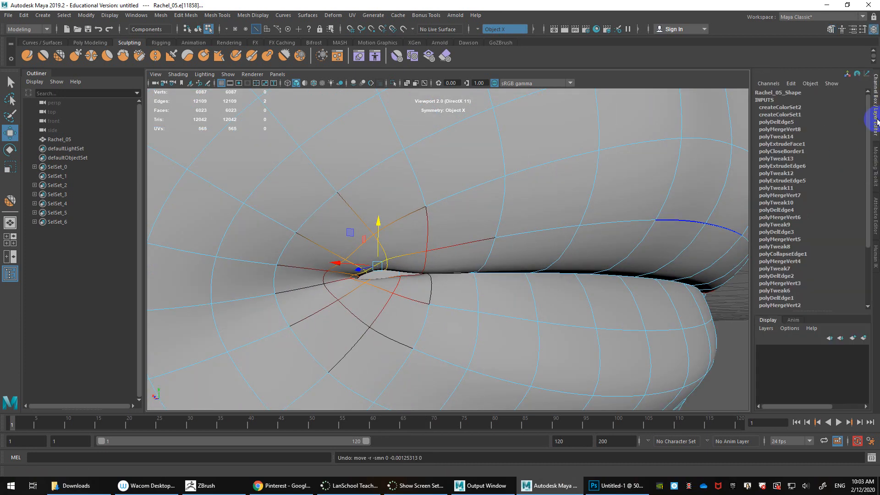
pyautogui.click(877, 210)
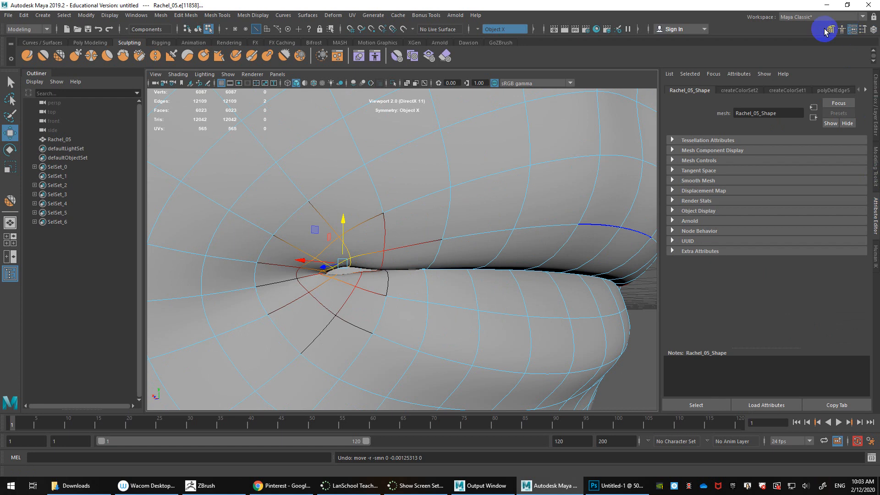
pyautogui.click(831, 29)
pyautogui.click(780, 239)
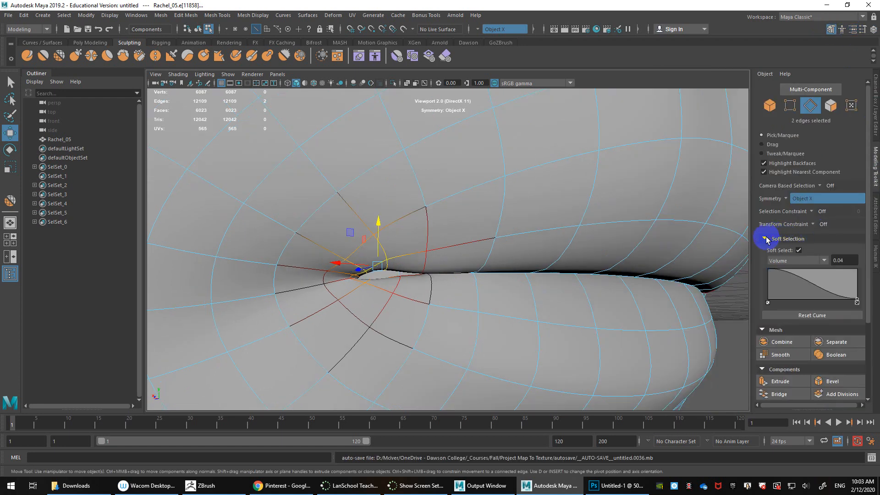
pyautogui.click(789, 261)
pyautogui.click(780, 281)
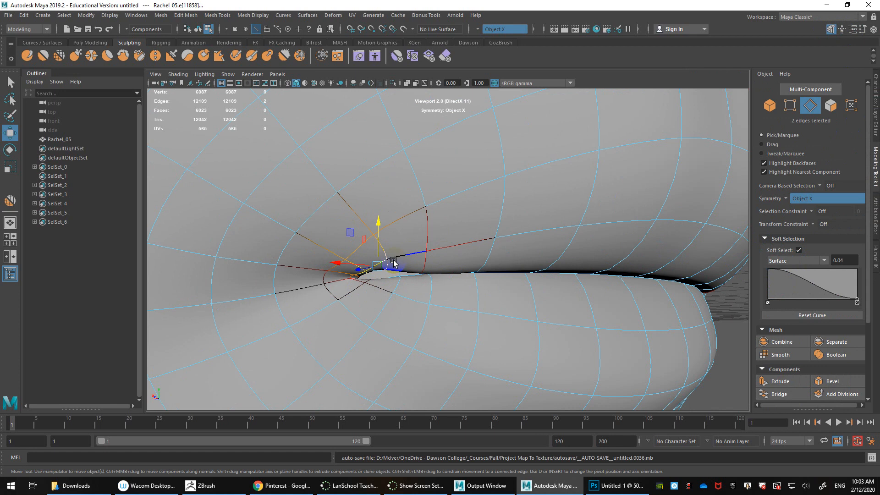
# - Move the upper lip's inner edges at the mouth corners slightly down to close the gap, and return to object mode
pyautogui.click(389, 266)
pyautogui.moveTo(375, 244); pyautogui.dragTo(386, 254)
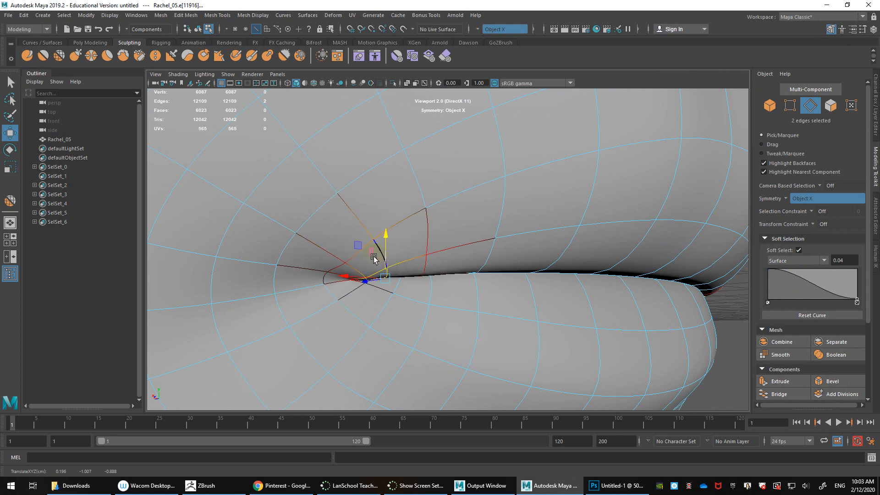
pyautogui.click(331, 276)
pyautogui.click(301, 269)
pyautogui.keyDown('alt'); pyautogui.moveTo(403, 278); pyautogui.dragTo(338, 277, button='right'); pyautogui.keyUp('alt')
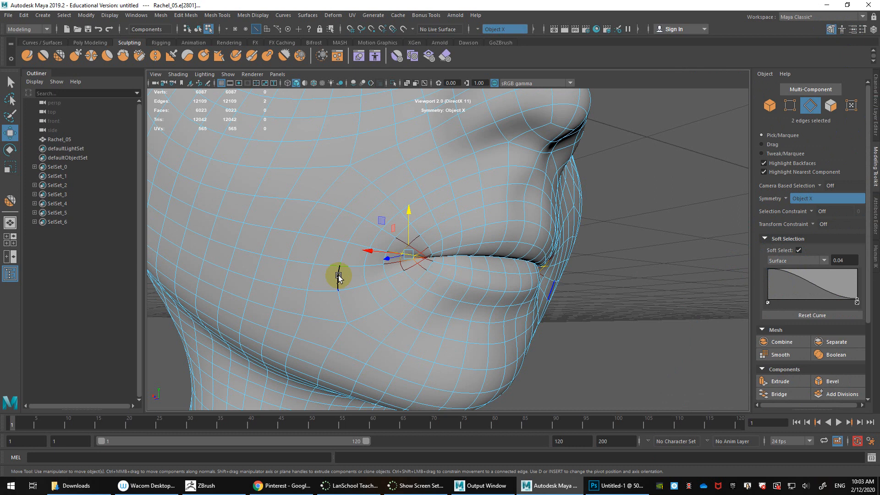
pyautogui.keyDown('alt'); pyautogui.moveTo(338, 277); pyautogui.dragTo(450, 232); pyautogui.keyUp('alt')
pyautogui.rightClick(449, 229)
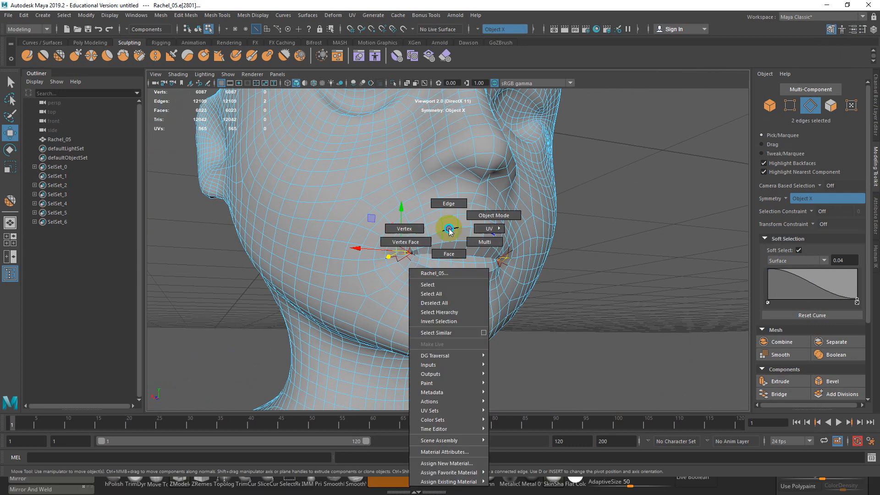
pyautogui.click(494, 215)
# - Select the complete edge loop around each eye opening with soft selection off, and detach it from the head mesh
pyautogui.keyDown('alt'); pyautogui.moveTo(613, 255); pyautogui.dragTo(460, 328); pyautogui.keyUp('alt')
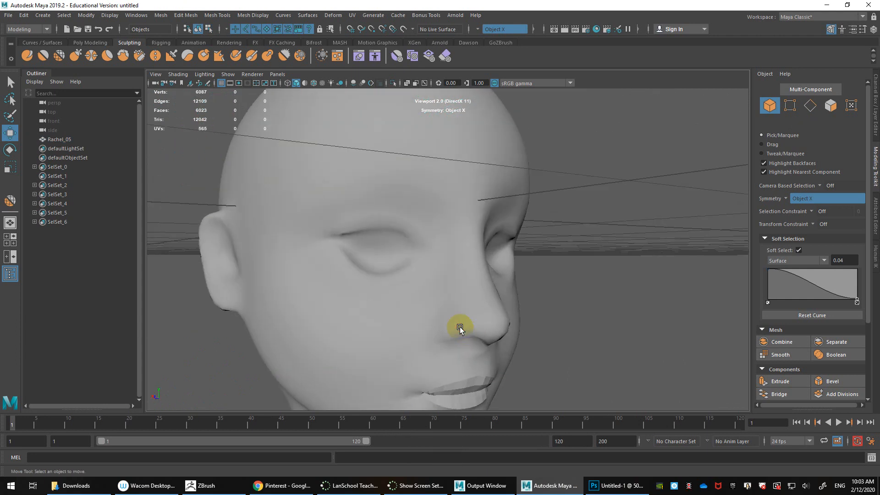
pyautogui.keyDown('alt'); pyautogui.moveTo(460, 328); pyautogui.dragTo(469, 283, button='middle'); pyautogui.keyUp('alt')
pyautogui.click(450, 277)
pyautogui.scroll(4, 403, 220)
pyautogui.keyDown('alt'); pyautogui.moveTo(403, 220); pyautogui.dragTo(418, 256, button='middle'); pyautogui.keyUp('alt')
pyautogui.moveTo(376, 202); pyautogui.dragTo(365, 181, button='right')
pyautogui.doubleClick(349, 200)
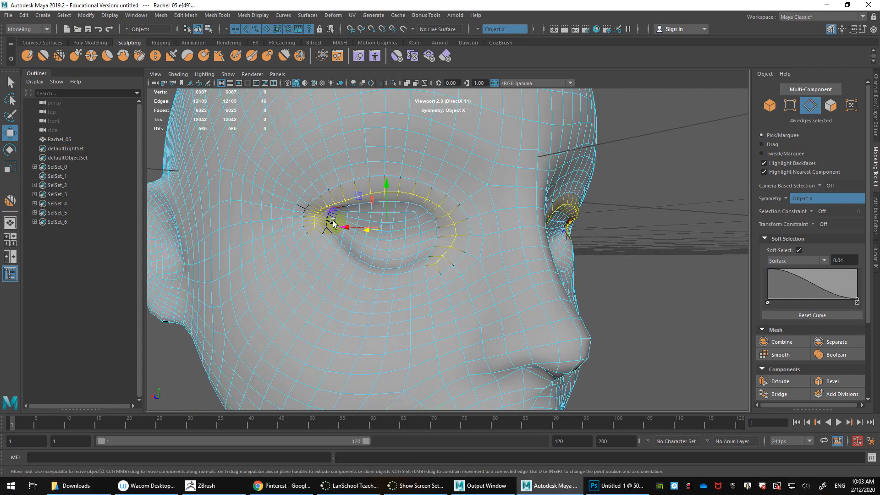
pyautogui.press('b')
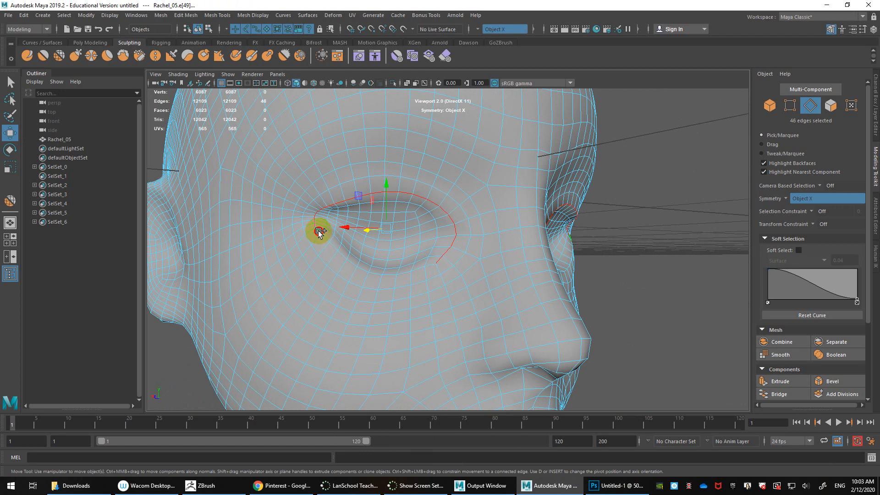
pyautogui.keyDown('shift'); pyautogui.doubleClick(319, 233); pyautogui.keyUp('shift')
pyautogui.rightClick(439, 241)
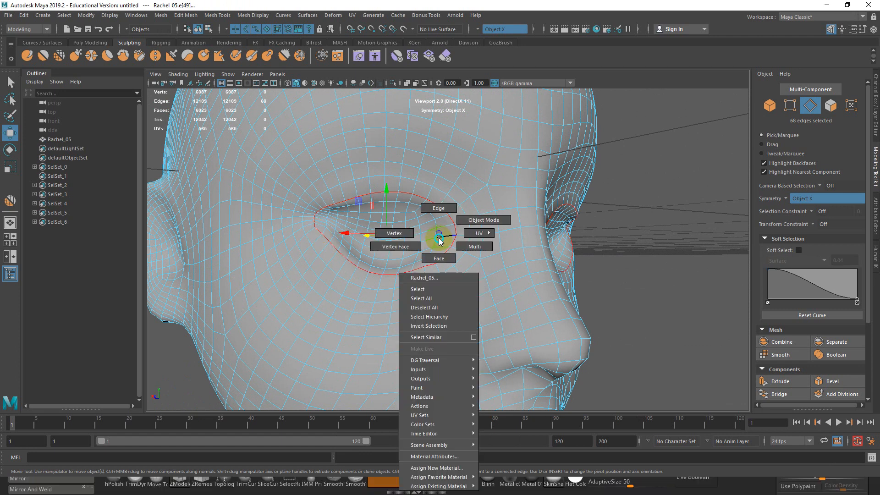
pyautogui.moveTo(439, 259); pyautogui.dragTo(442, 353, button='right')
pyautogui.keyDown('shift'); pyautogui.rightClick(444, 212); pyautogui.keyUp('shift')
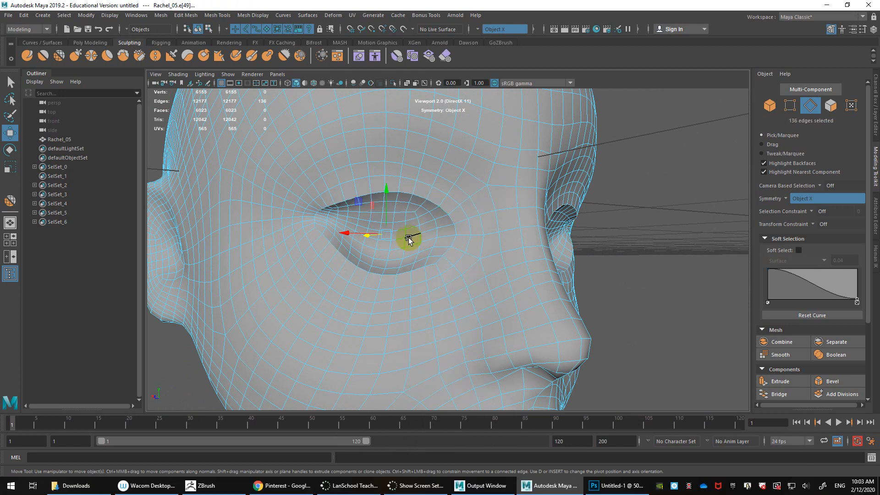
# - Select the detached faces filling the eye openings and delete them
pyautogui.moveTo(409, 235); pyautogui.dragTo(413, 261, button='right')
pyautogui.doubleClick(421, 249)
pyautogui.scroll(-4, 421, 249)
pyautogui.keyDown('alt'); pyautogui.moveTo(421, 250); pyautogui.dragTo(467, 271); pyautogui.keyUp('alt')
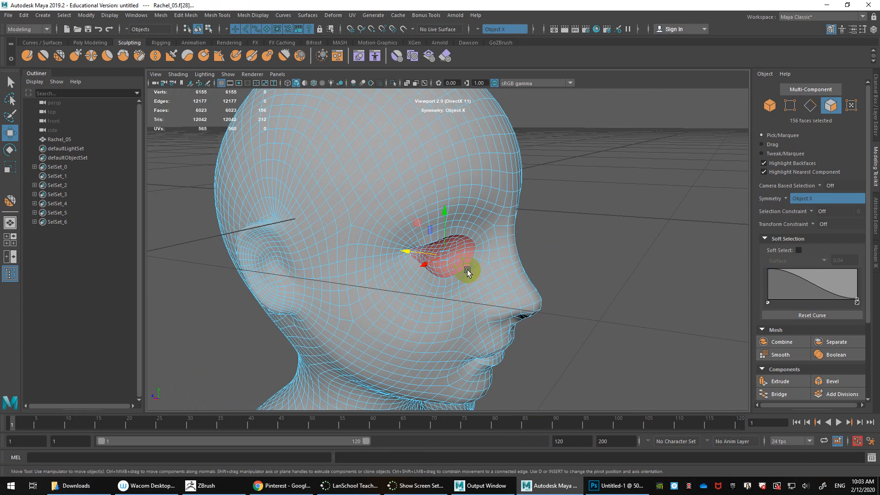
pyautogui.moveTo(408, 250); pyautogui.dragTo(458, 277)
pyautogui.hotkey('ctrl', 'z')
pyautogui.press('Delete')
# - Select the open border loops of the eye holes and extrude them inward into the head
pyautogui.scroll(3, 466, 260)
pyautogui.moveTo(418, 200); pyautogui.dragTo(415, 173, button='right')
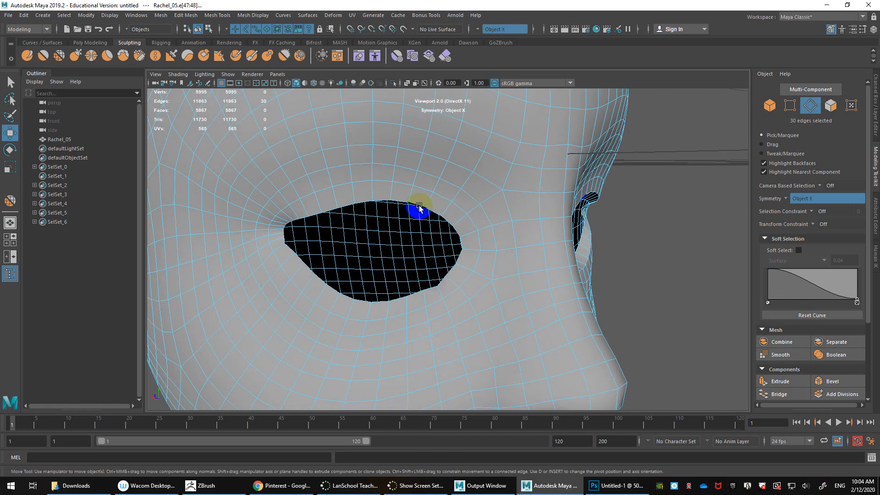
pyautogui.doubleClick(419, 207)
pyautogui.keyDown('alt'); pyautogui.moveTo(416, 207); pyautogui.dragTo(447, 260); pyautogui.keyUp('alt')
pyautogui.keyDown('alt'); pyautogui.moveTo(499, 278); pyautogui.dragTo(449, 266); pyautogui.keyUp('alt')
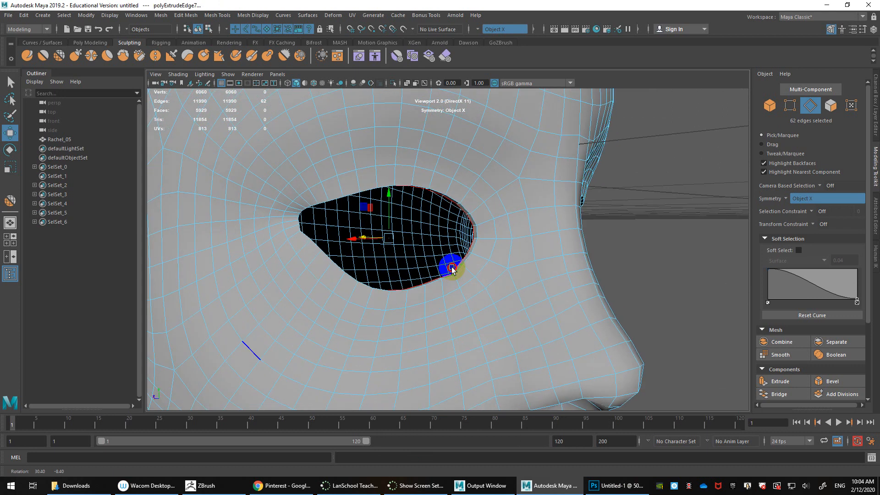
pyautogui.press('t')
pyautogui.press('r')
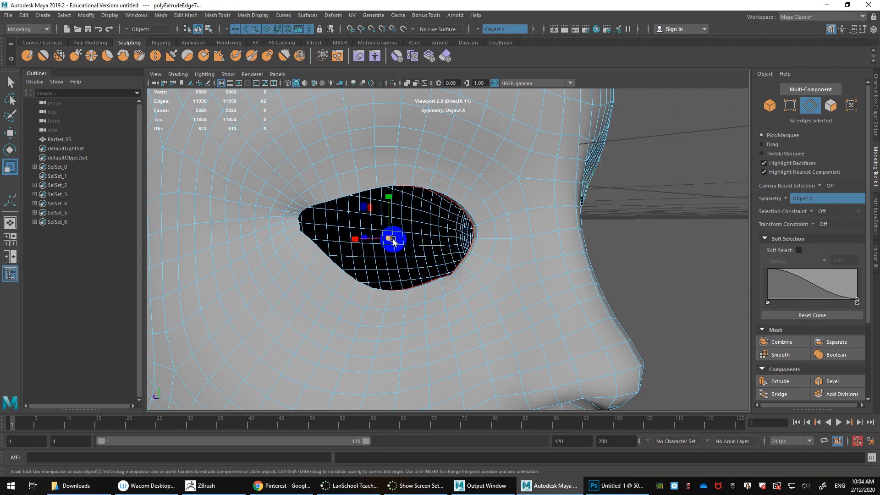
# - Extrude the inner border loops of the eye holes a second time and scale the new edges
pyautogui.press('super')
pyautogui.click(455, 240)
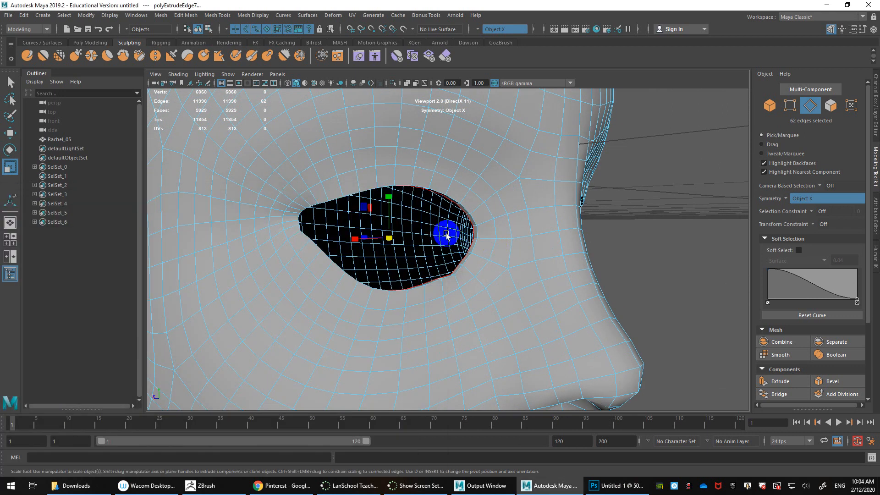
pyautogui.keyDown('alt'); pyautogui.moveTo(447, 237); pyautogui.dragTo(467, 228); pyautogui.keyUp('alt')
pyautogui.press('w')
pyautogui.press('r')
pyautogui.keyDown('alt'); pyautogui.moveTo(441, 260); pyautogui.dragTo(315, 263); pyautogui.keyUp('alt')
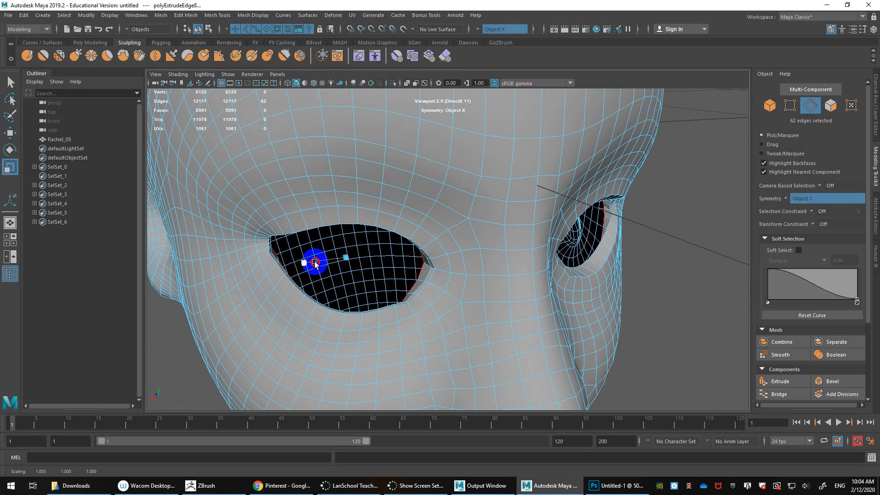
# - Extrude the inner border loops of the eye holes once more, deeper into the head, and shift them slightly sideways
pyautogui.keyDown('alt'); pyautogui.moveTo(423, 281); pyautogui.dragTo(483, 268); pyautogui.keyUp('alt')
pyautogui.keyDown('alt'); pyautogui.moveTo(483, 267); pyautogui.dragTo(436, 313, button='middle'); pyautogui.keyUp('alt')
pyautogui.keyDown('alt'); pyautogui.moveTo(436, 313); pyautogui.dragTo(618, 322); pyautogui.keyUp('alt')
pyautogui.keyDown('alt'); pyautogui.moveTo(642, 316); pyautogui.dragTo(650, 303, button='right'); pyautogui.keyUp('alt')
pyautogui.keyDown('alt'); pyautogui.moveTo(650, 302); pyautogui.dragTo(623, 238); pyautogui.keyUp('alt')
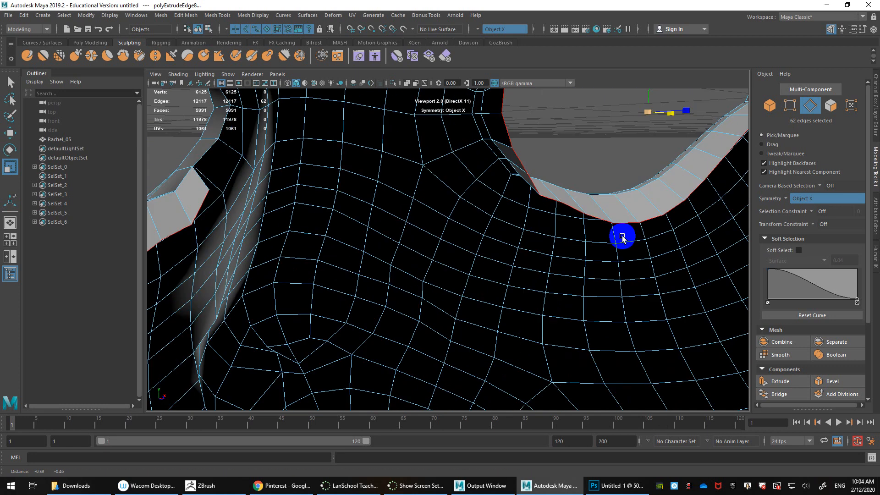
pyautogui.keyDown('alt'); pyautogui.moveTo(623, 238); pyautogui.dragTo(567, 263, button='right'); pyautogui.keyUp('alt')
pyautogui.keyDown('alt'); pyautogui.moveTo(567, 262); pyautogui.dragTo(537, 305, button='middle'); pyautogui.keyUp('alt')
pyautogui.keyDown('alt'); pyautogui.moveTo(538, 305); pyautogui.dragTo(547, 322); pyautogui.keyUp('alt')
pyautogui.keyDown('alt'); pyautogui.moveTo(546, 322); pyautogui.dragTo(541, 311, button='middle'); pyautogui.keyUp('alt')
pyautogui.press('w')
pyautogui.keyDown('shift'); pyautogui.moveTo(568, 230); pyautogui.dragTo(558, 202); pyautogui.keyUp('shift')
pyautogui.press('r')
pyautogui.press('w')
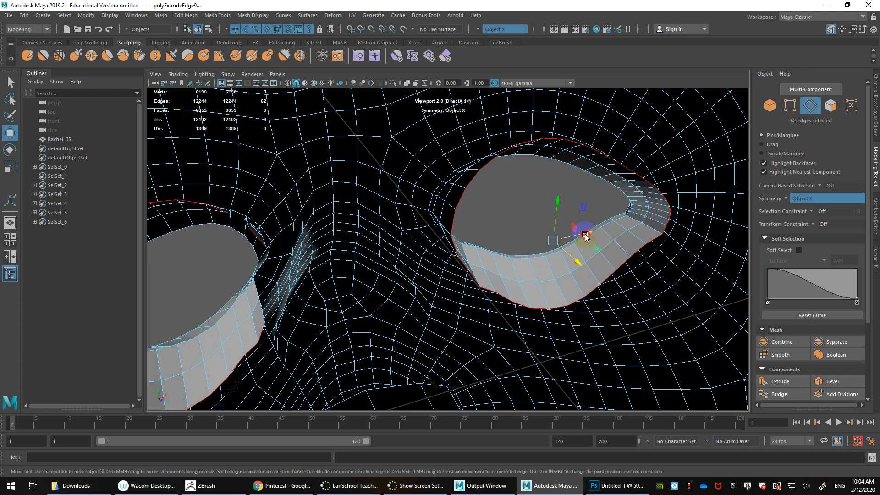
pyautogui.moveTo(586, 235); pyautogui.dragTo(580, 237)
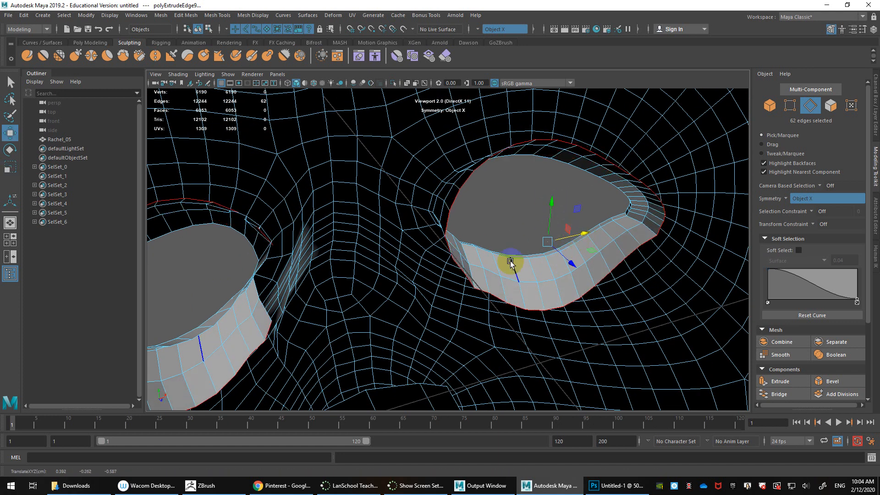
# - Reposition the rim edges at the lower inner corner of the eye openings to even out the eyelid curve
pyautogui.moveTo(509, 264)
pyautogui.keyDown('alt'); pyautogui.mouseDown()
pyautogui.moveTo(642, 252)
pyautogui.moveTo(674, 230)
pyautogui.moveTo(594, 260)
pyautogui.moveTo(568, 248)
pyautogui.moveTo(607, 256)
pyautogui.moveTo(533, 243)
pyautogui.moveTo(513, 256)
pyautogui.mouseUp(); pyautogui.keyUp('alt')
pyautogui.keyDown('alt'); pyautogui.moveTo(404, 263); pyautogui.dragTo(442, 270, button='right'); pyautogui.keyUp('alt')
pyautogui.keyDown('alt'); pyautogui.moveTo(442, 269); pyautogui.dragTo(424, 253); pyautogui.keyUp('alt')
pyautogui.moveTo(435, 248); pyautogui.dragTo(431, 210, button='right')
pyautogui.doubleClick(460, 274)
pyautogui.click(436, 258)
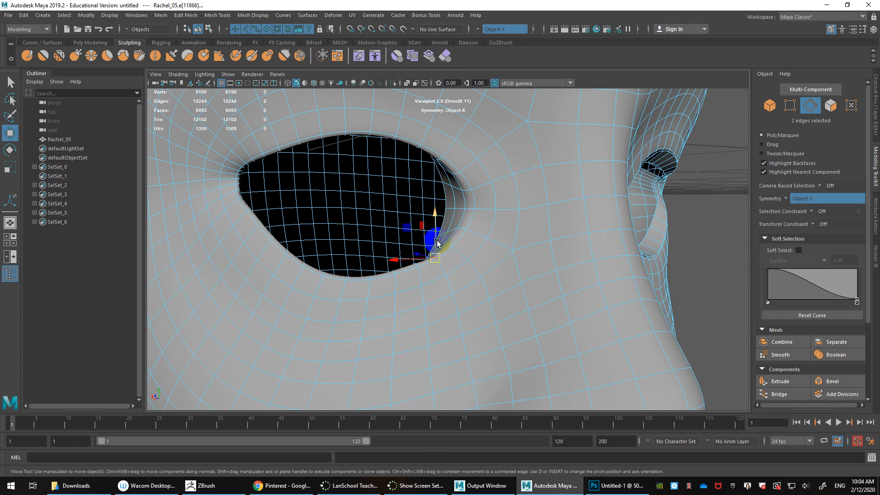
pyautogui.moveTo(435, 233); pyautogui.dragTo(464, 235)
pyautogui.click(451, 244)
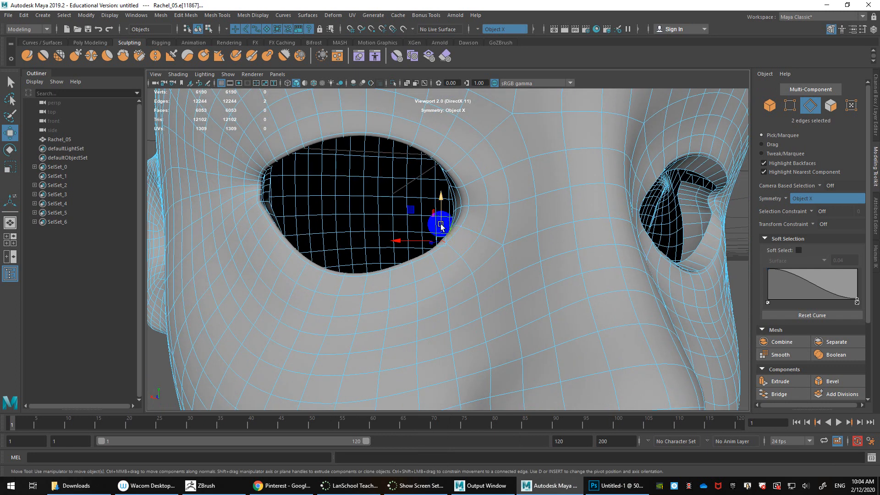
pyautogui.moveTo(410, 211); pyautogui.dragTo(411, 211)
# - Try to bevel the rim edge loop around the eye openings with a fraction of 0.5
pyautogui.keyDown('alt'); pyautogui.moveTo(415, 212); pyautogui.dragTo(462, 226); pyautogui.keyUp('alt')
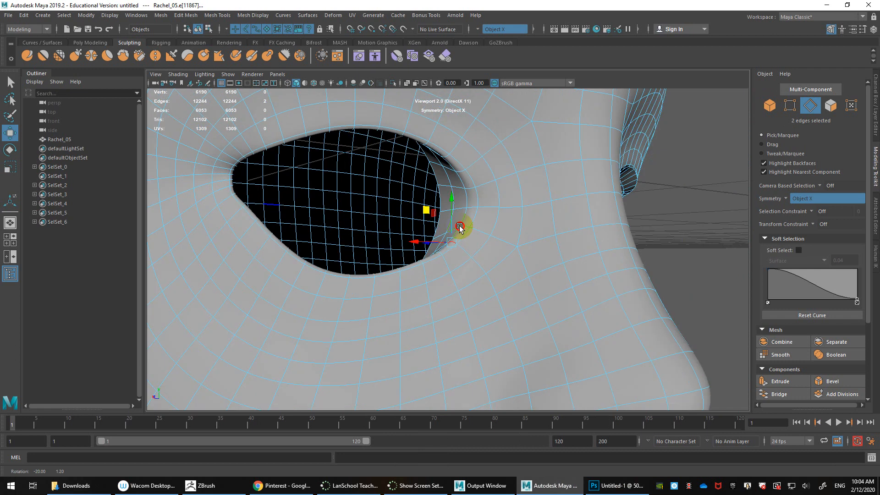
pyautogui.keyDown('alt'); pyautogui.moveTo(462, 226); pyautogui.dragTo(467, 235, button='middle'); pyautogui.keyUp('alt')
pyautogui.keyDown('alt'); pyautogui.moveTo(446, 265); pyautogui.dragTo(466, 287, button='middle'); pyautogui.keyUp('alt')
pyautogui.moveTo(455, 233); pyautogui.dragTo(453, 205, button='right')
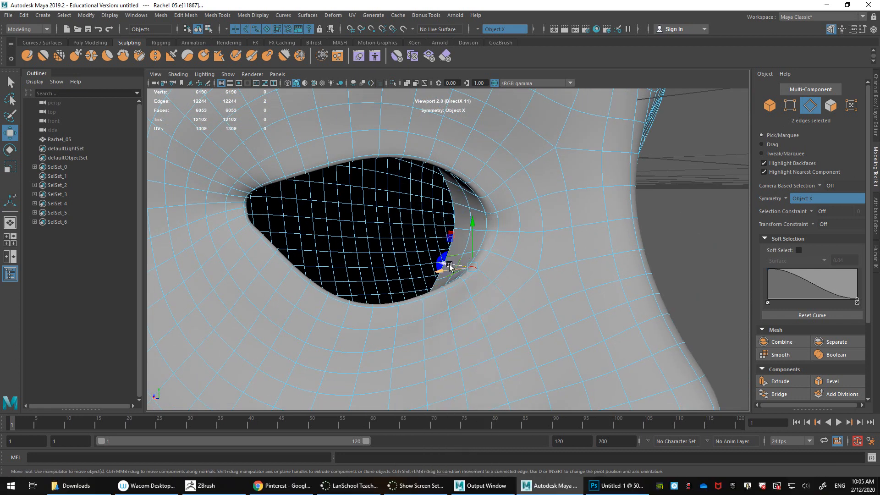
pyautogui.doubleClick(451, 291)
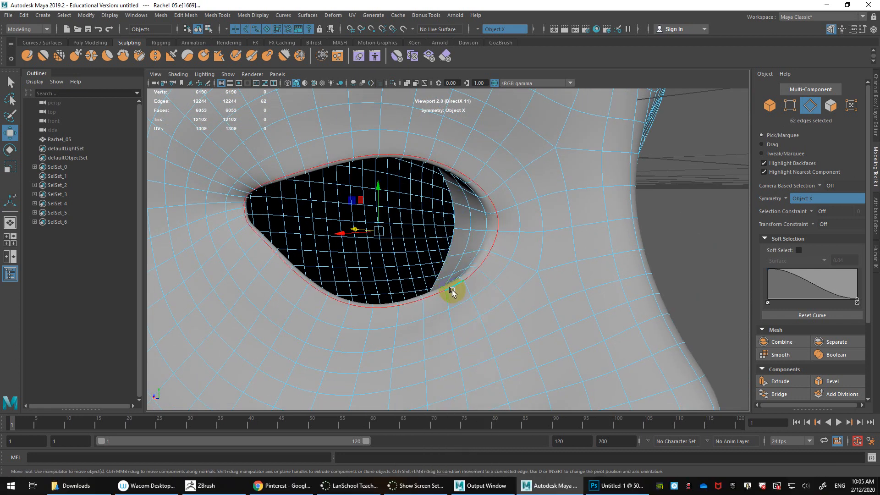
pyautogui.keyDown('shift'); pyautogui.moveTo(456, 290); pyautogui.dragTo(479, 289, button='right'); pyautogui.keyUp('shift')
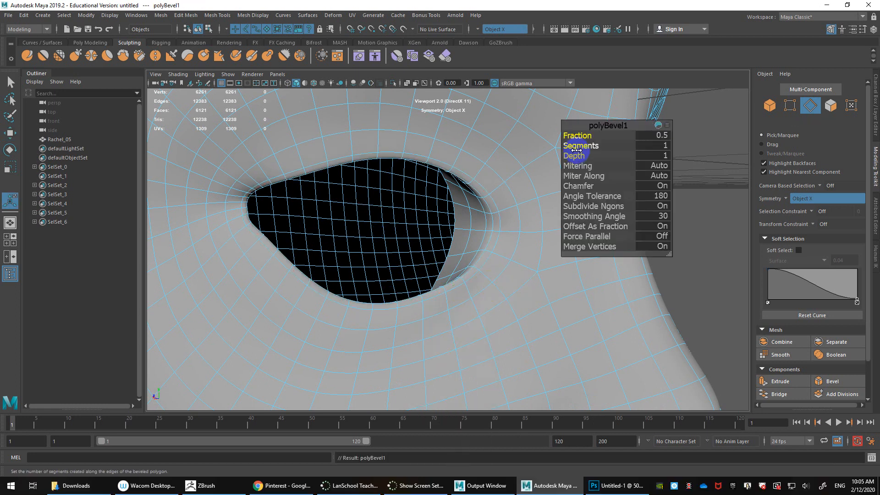
pyautogui.click(579, 137)
pyautogui.moveTo(578, 136); pyautogui.dragTo(581, 137)
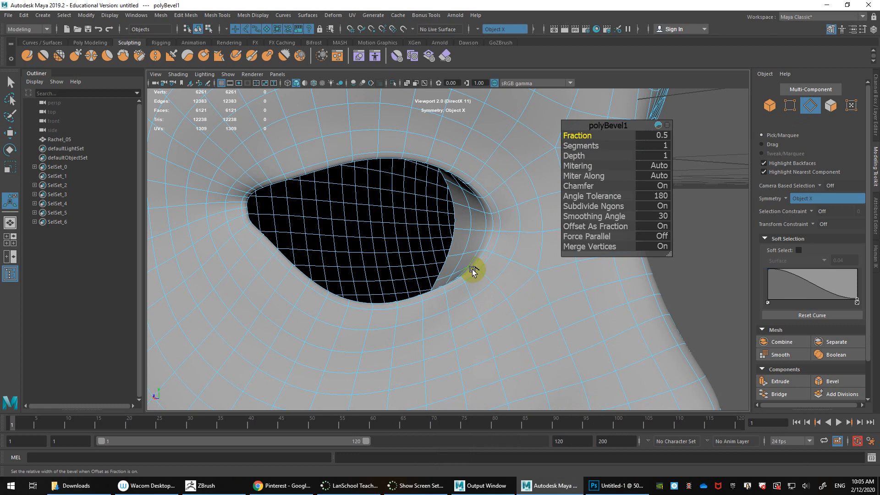
# - Inspect the bevelled eyelid rim with and without smooth preview, and undo the bevel
pyautogui.keyDown('alt'); pyautogui.moveTo(479, 272); pyautogui.dragTo(514, 279); pyautogui.keyUp('alt')
pyautogui.scroll(6, 512, 284)
pyautogui.scroll(-6, 512, 284)
pyautogui.scroll(3, 478, 276)
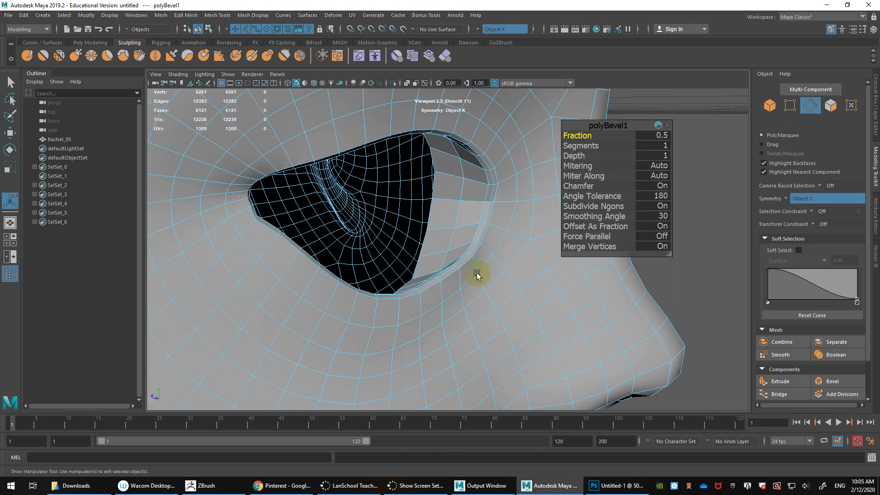
pyautogui.press('3')
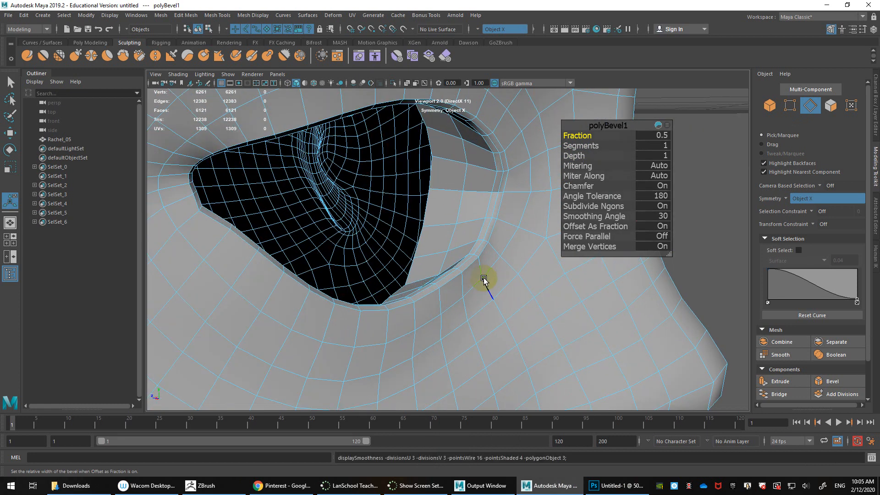
pyautogui.press('1')
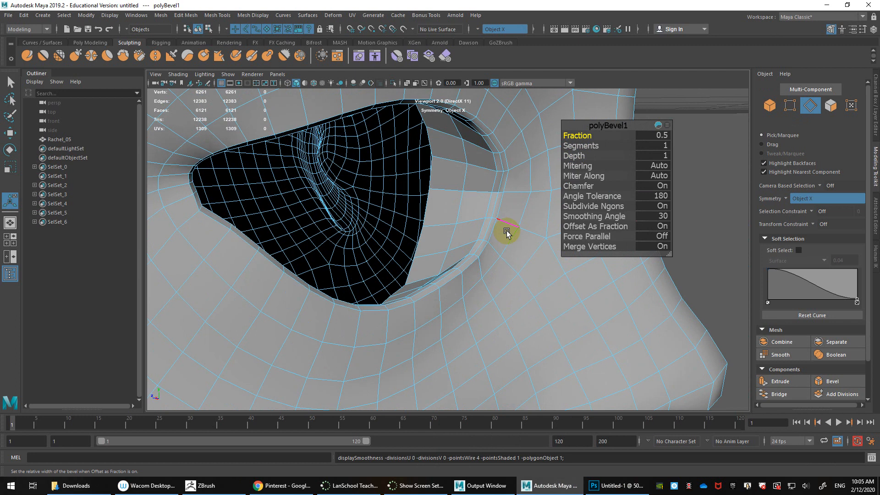
pyautogui.hotkey('ctrl', 'z')
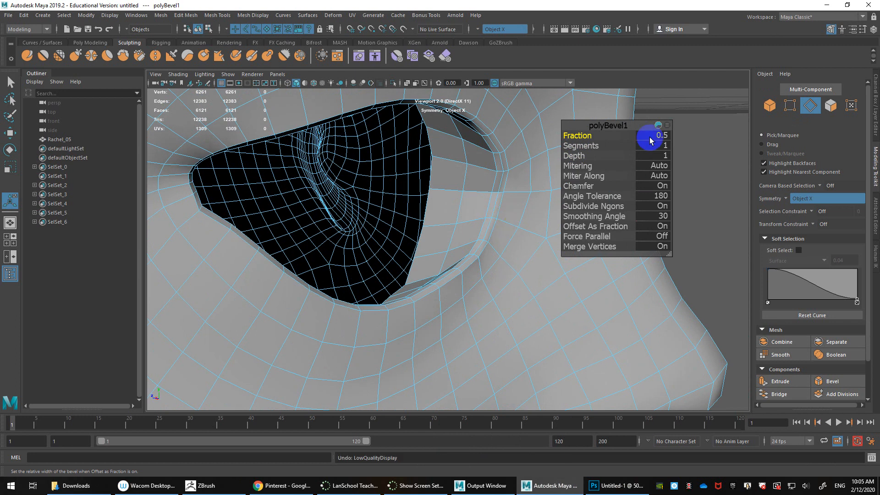
pyautogui.hotkey('ctrl', 'z')
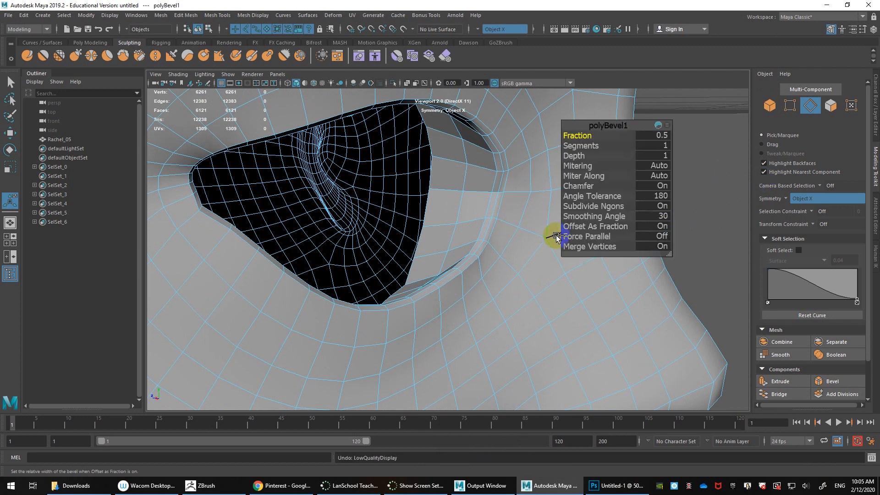
pyautogui.hotkey('ctrl', 'z')
pyautogui.hotkey('ctrl', 'z')
# - Select the rim edge loops of both eye openings and crease them strongly with the Crease Tool in smooth preview
pyautogui.doubleClick(491, 224)
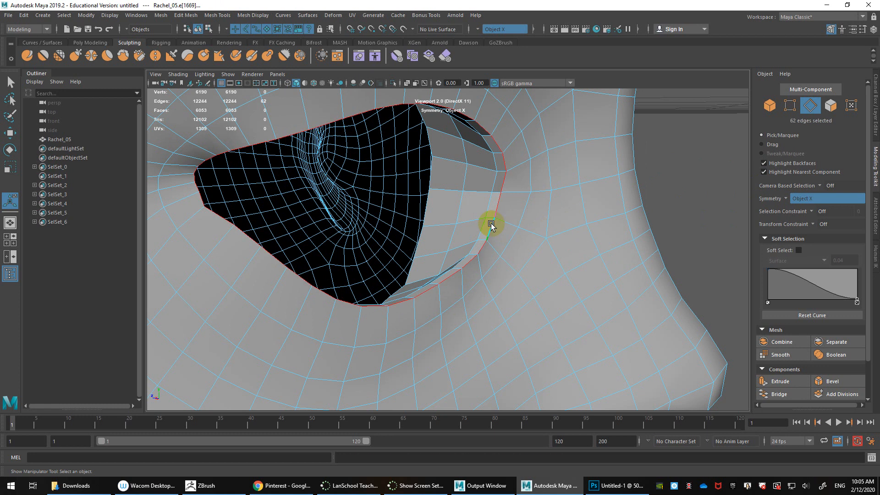
pyautogui.press('3')
pyautogui.keyDown('shift'); pyautogui.rightClick(494, 223); pyautogui.keyUp('shift')
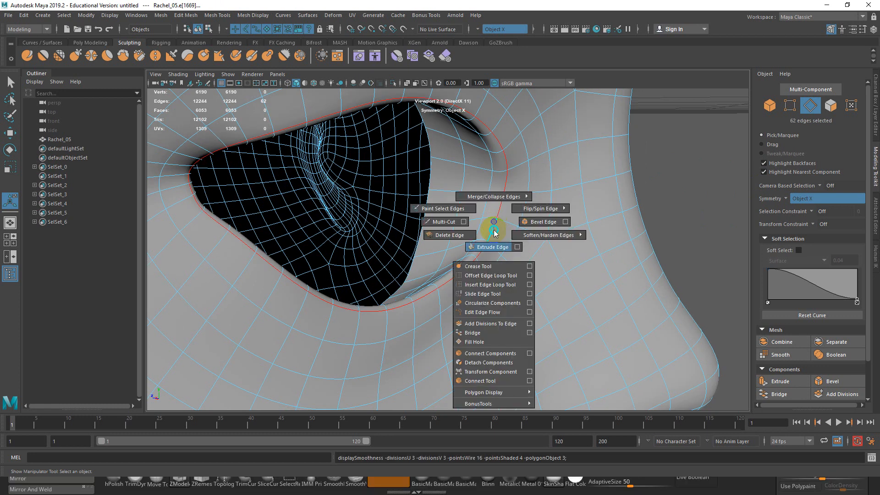
pyautogui.click(486, 268)
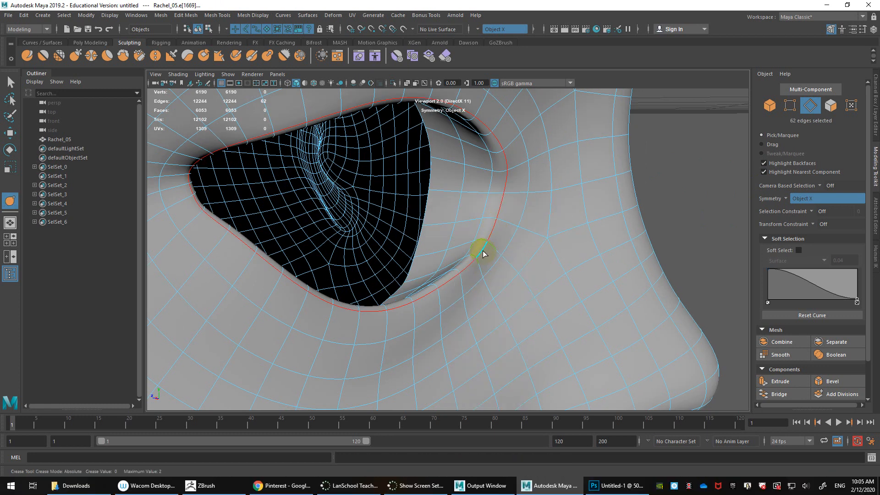
pyautogui.moveTo(504, 246); pyautogui.dragTo(743, 244, button='middle')
pyautogui.press('1')
pyautogui.press('3')
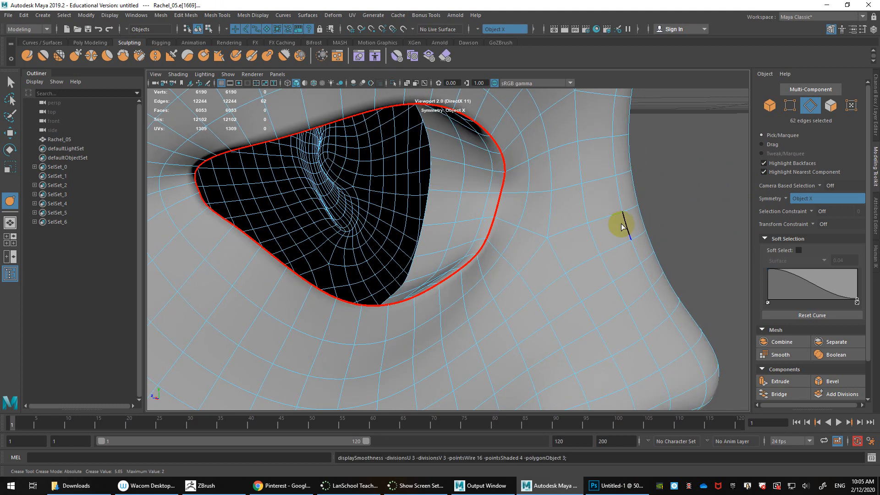
pyautogui.press('q')
pyautogui.press('w')
# - Return to object mode and inspect the creased eyelids from the side and from below the head
pyautogui.scroll(-5, 552, 201)
pyautogui.keyDown('alt'); pyautogui.moveTo(550, 198); pyautogui.dragTo(525, 204); pyautogui.keyUp('alt')
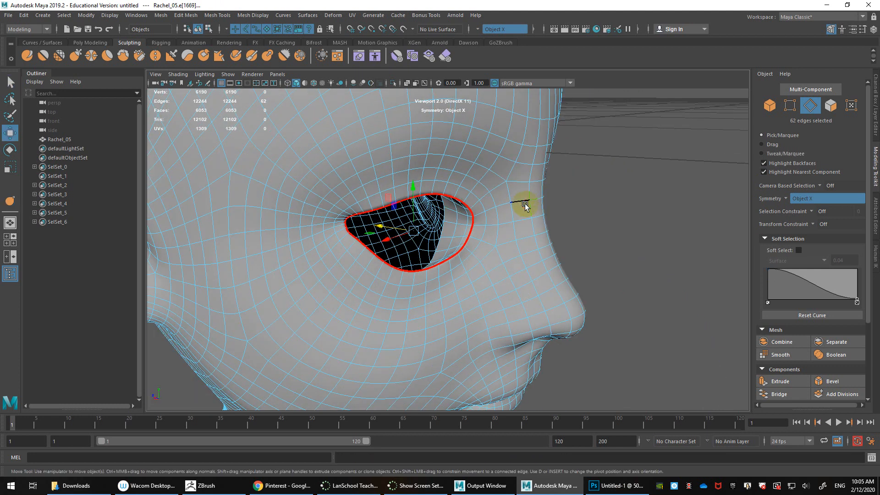
pyautogui.moveTo(515, 193); pyautogui.dragTo(542, 182, button='right')
pyautogui.click(687, 222)
pyautogui.keyDown('alt'); pyautogui.moveTo(624, 233); pyautogui.dragTo(482, 173); pyautogui.keyUp('alt')
pyautogui.click(517, 255)
pyautogui.keyDown('alt'); pyautogui.moveTo(517, 255); pyautogui.dragTo(480, 229); pyautogui.keyUp('alt')
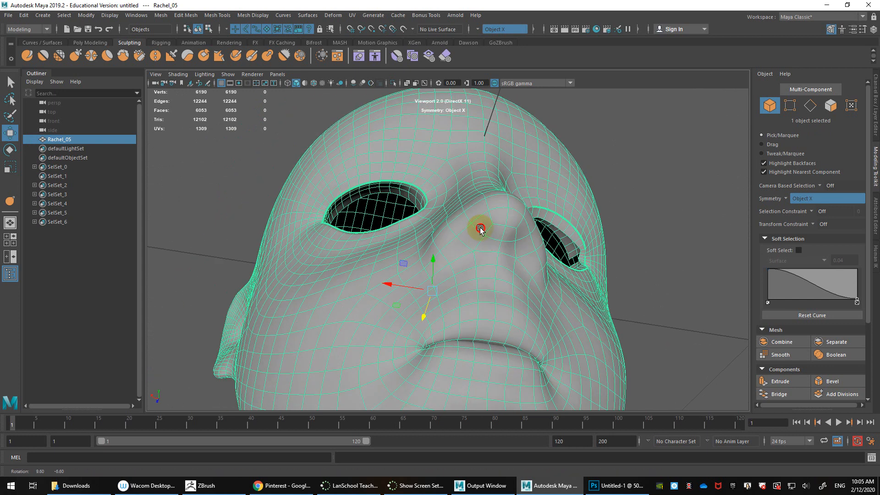
# - Select the mirrored pair of faces on the underside of the nose where the nostrils belong
pyautogui.rightClick(482, 233)
pyautogui.click(482, 259)
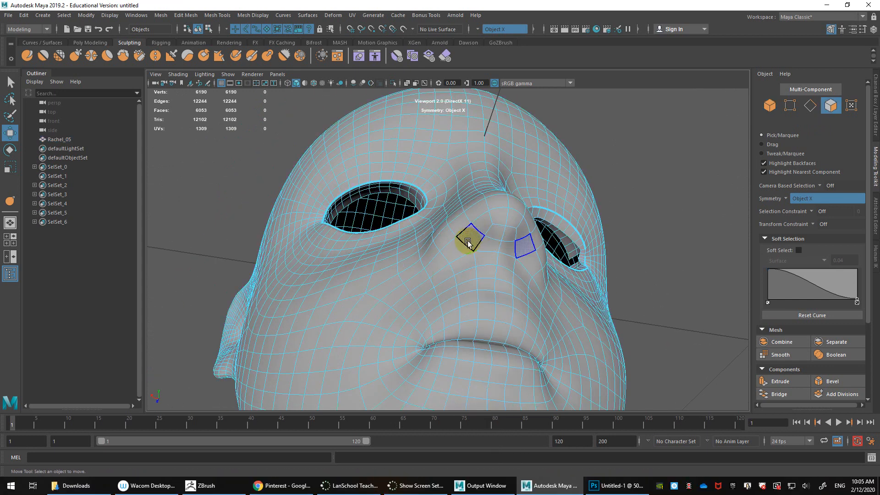
pyautogui.click(470, 241)
pyautogui.keyDown('alt'); pyautogui.moveTo(470, 242); pyautogui.dragTo(488, 236); pyautogui.keyUp('alt')
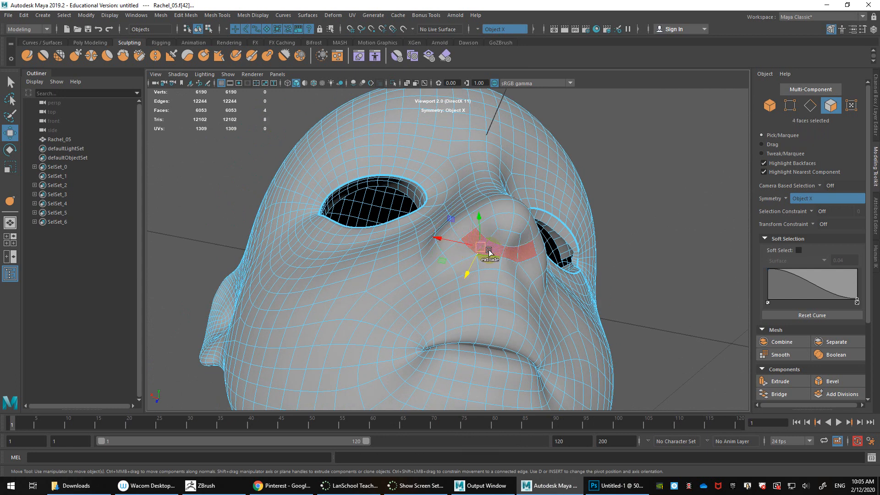
pyautogui.keyDown('alt'); pyautogui.moveTo(457, 252); pyautogui.dragTo(480, 271); pyautogui.keyUp('alt')
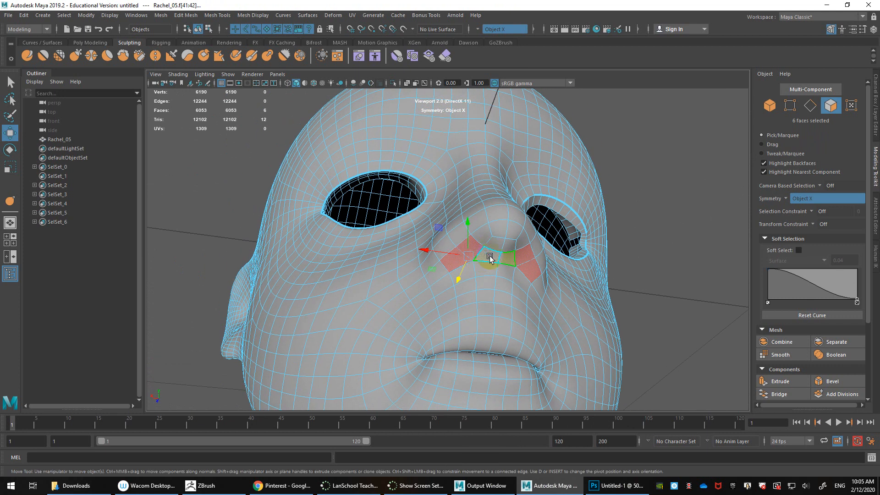
pyautogui.press('e')
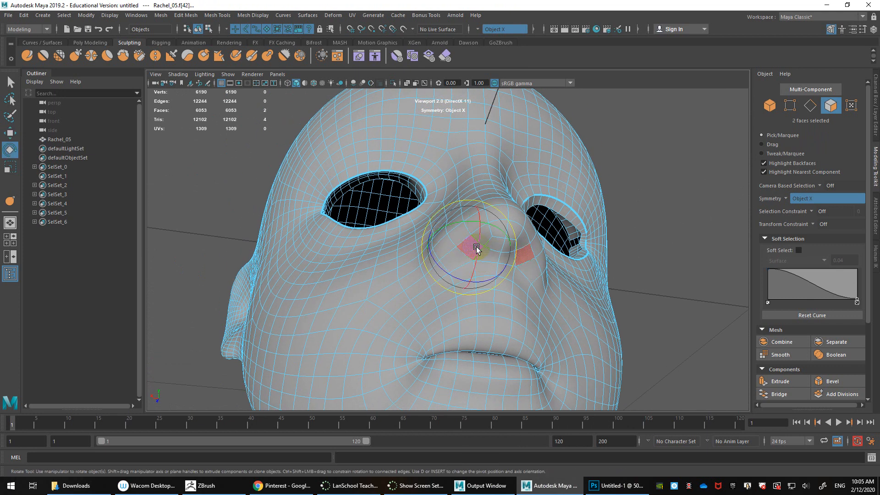
# - Try scaling the two nostril faces and moving them up and back into the nose
pyautogui.press('r')
pyautogui.moveTo(425, 261); pyautogui.dragTo(560, 292)
pyautogui.hotkey('ctrl', 'z')
pyautogui.press('w')
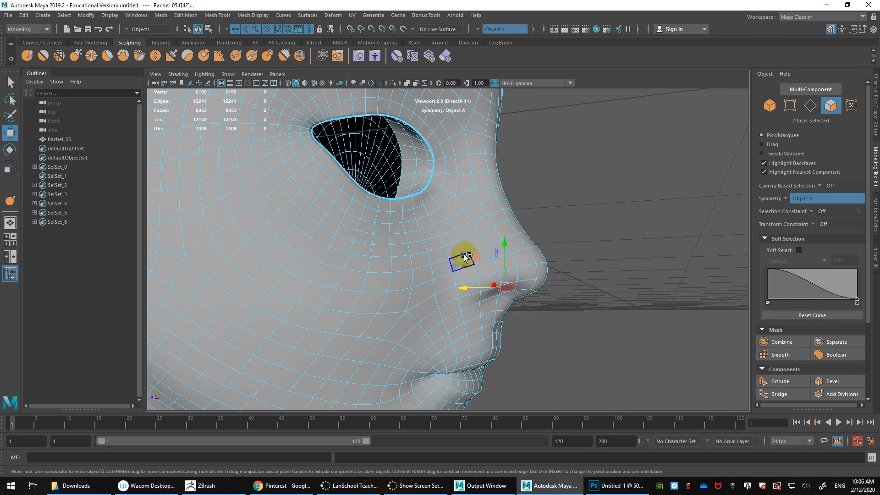
pyautogui.moveTo(472, 252); pyautogui.dragTo(466, 242)
pyautogui.hotkey('ctrl', 'z')
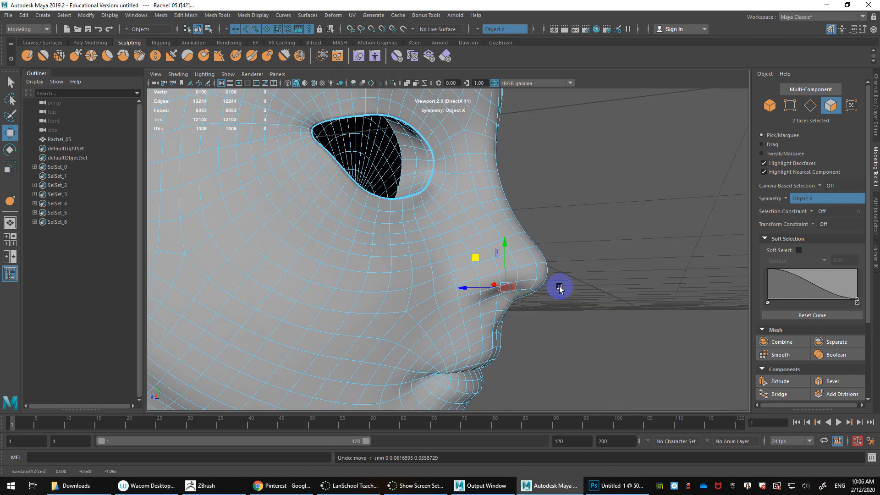
pyautogui.click(575, 291)
pyautogui.click(507, 288)
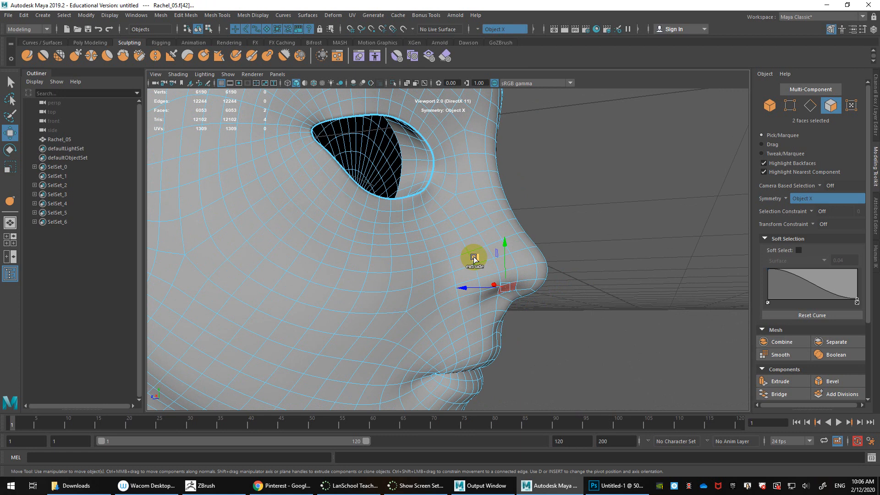
pyautogui.moveTo(475, 258); pyautogui.dragTo(463, 240)
pyautogui.hotkey('ctrl', 'z')
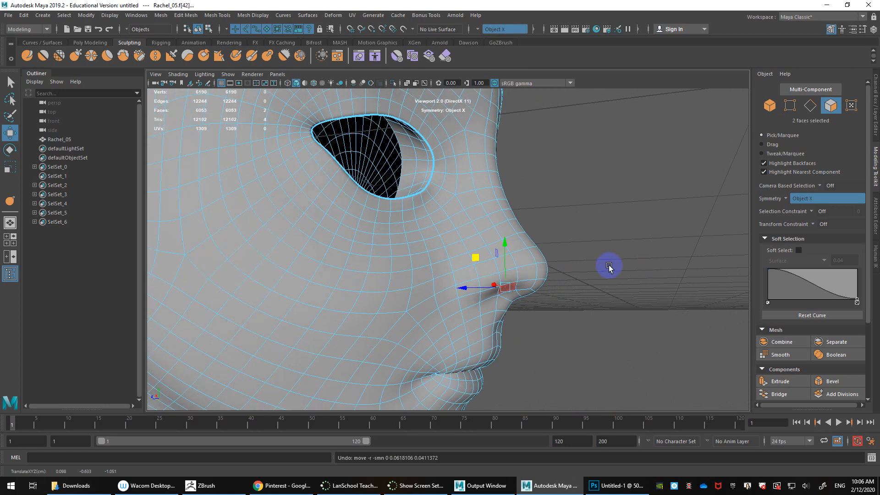
pyautogui.press('b')
pyautogui.press('b')
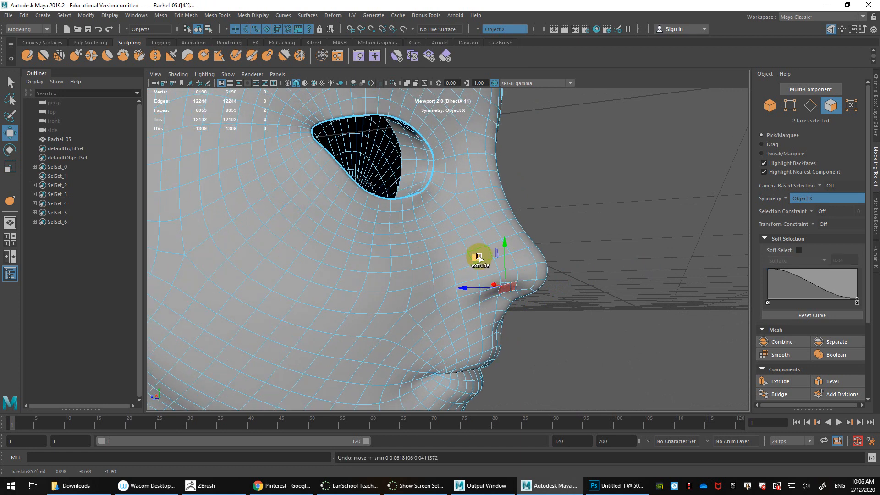
pyautogui.moveTo(479, 258); pyautogui.dragTo(471, 247)
pyautogui.hotkey('ctrl', 'z')
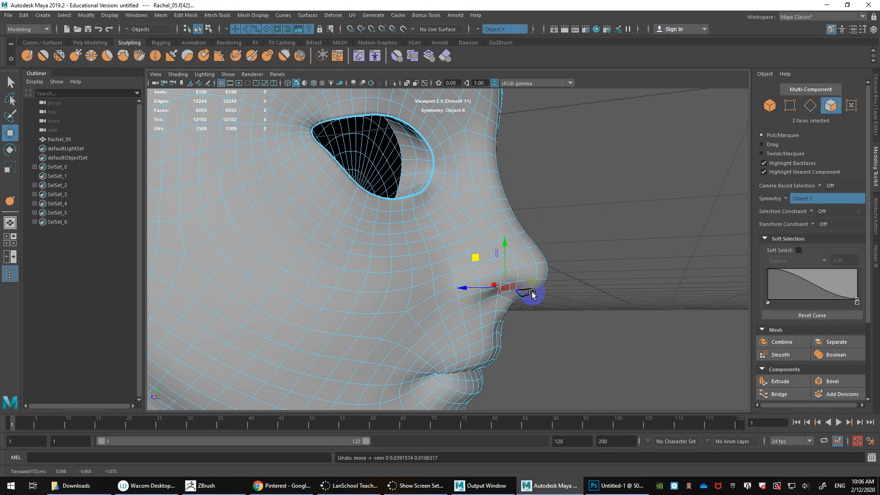
# - Extrude the two nostril faces inward into the nose and reduce the extrusion's divisions to the minimum
pyautogui.scroll(2, 532, 294)
pyautogui.hotkey('ctrl', 'e')
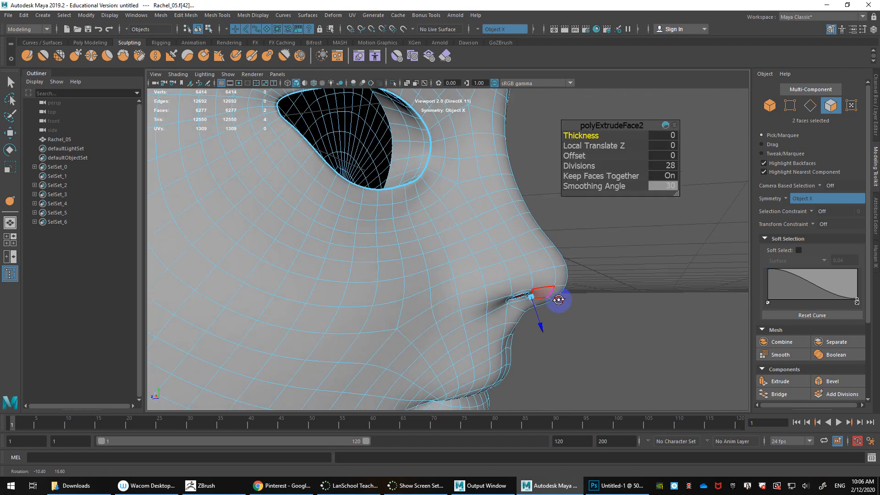
pyautogui.keyDown('alt'); pyautogui.moveTo(559, 300); pyautogui.dragTo(556, 281); pyautogui.keyUp('alt')
pyautogui.moveTo(540, 323); pyautogui.dragTo(527, 301)
pyautogui.click(578, 165)
pyautogui.moveTo(578, 166); pyautogui.dragTo(284, 166, button='middle')
# - Move the outer rear wall faces inside both nostrils outward to widen the openings
pyautogui.keyDown('alt'); pyautogui.moveTo(473, 304); pyautogui.dragTo(472, 263); pyautogui.keyUp('alt')
pyautogui.press('w')
pyautogui.scroll(2, 496, 249)
pyautogui.click(497, 235)
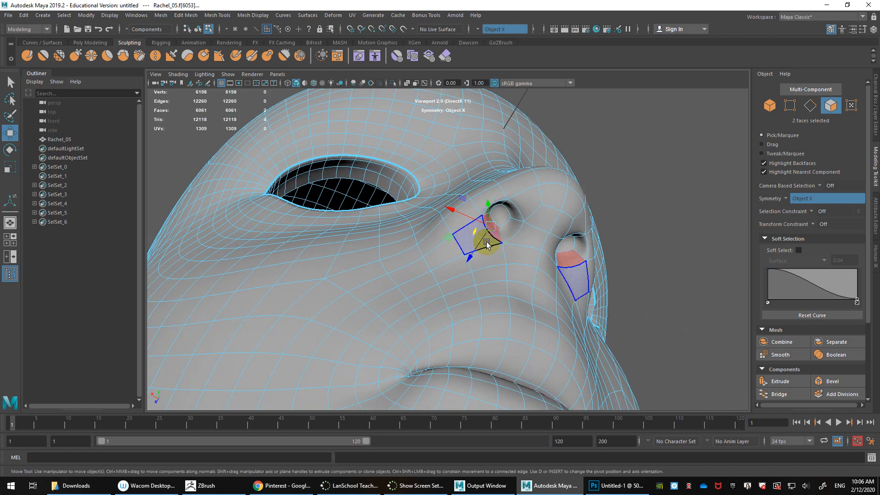
pyautogui.moveTo(480, 234); pyautogui.dragTo(435, 245)
# - Shift the front wall faces inside both nostrils slightly and scale them to refine the opening
pyautogui.click(508, 214)
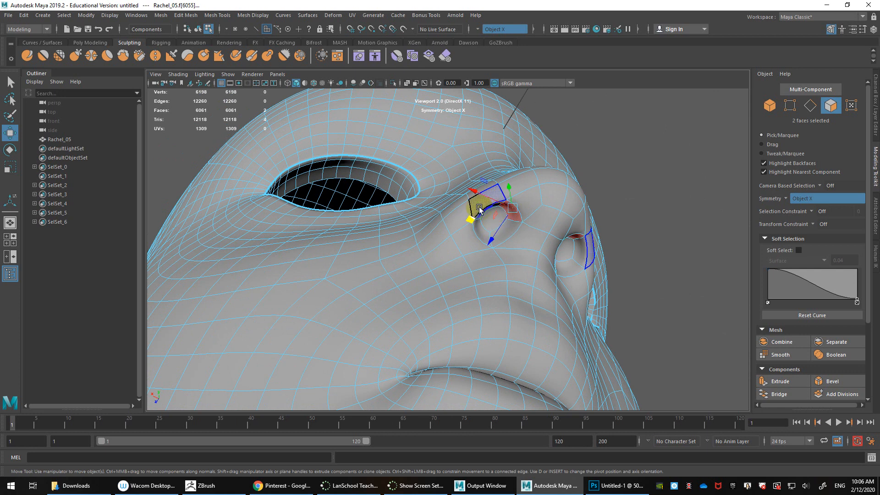
pyautogui.moveTo(473, 218); pyautogui.dragTo(478, 219)
pyautogui.press('r')
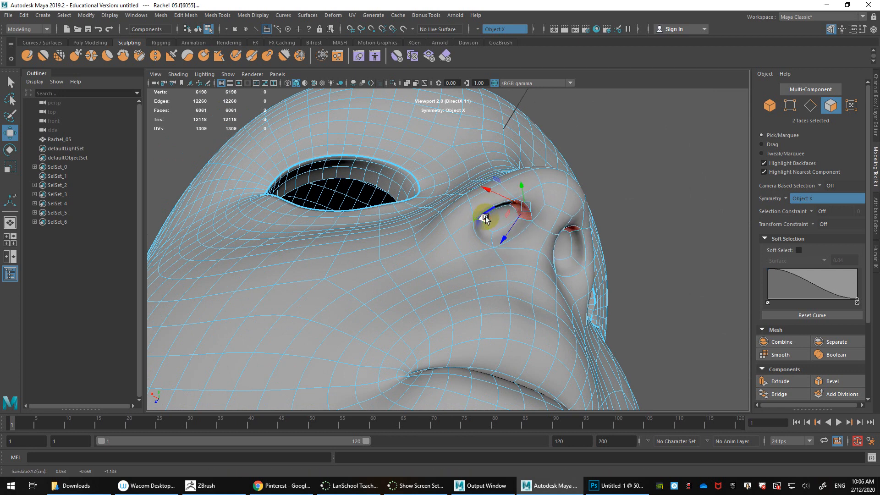
pyautogui.moveTo(490, 190); pyautogui.dragTo(501, 201)
# - Reposition the outer rear wall faces of both nostrils once more to shape the nostril wings
pyautogui.click(480, 237)
pyautogui.keyDown('alt'); pyautogui.moveTo(480, 236); pyautogui.dragTo(513, 254); pyautogui.keyUp('alt')
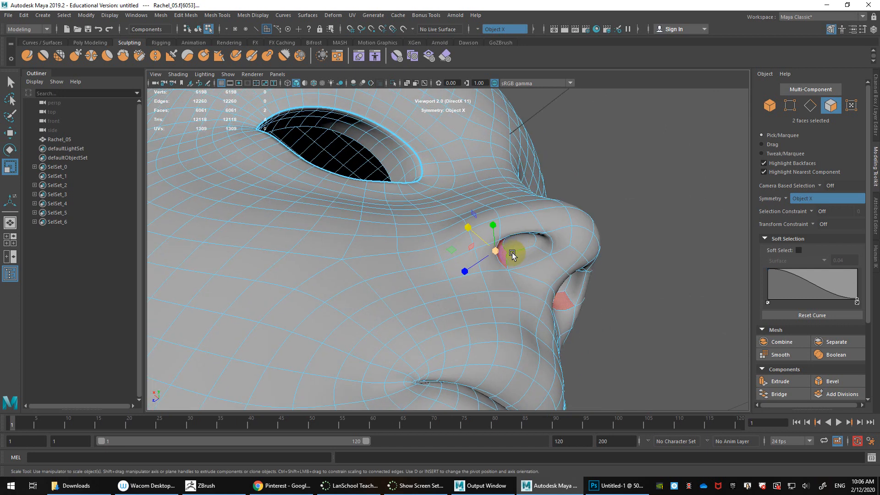
pyautogui.press('w')
pyautogui.moveTo(452, 251); pyautogui.dragTo(496, 296)
# - Examine the nostril shape and the surrounding topology from the side in different smooth display modes
pyautogui.scroll(-5, 452, 256)
pyautogui.scroll(4, 489, 293)
pyautogui.press('q')
pyautogui.press('2')
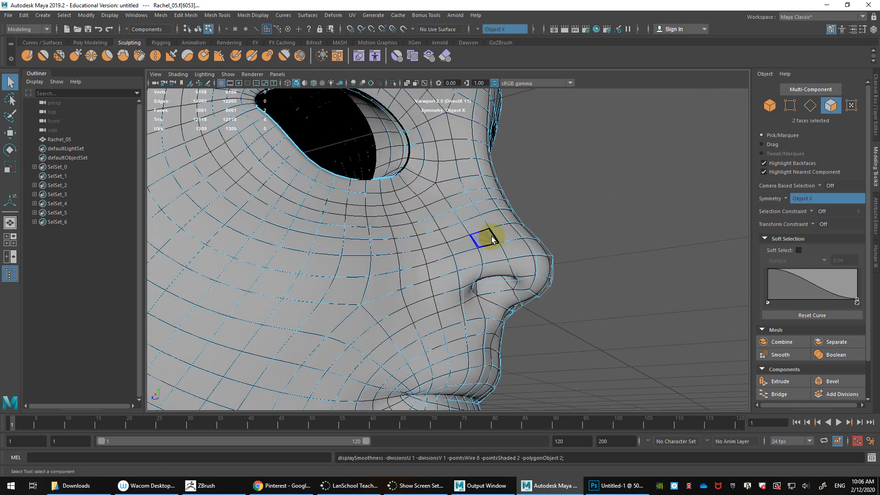
pyautogui.keyDown('alt'); pyautogui.moveTo(492, 237); pyautogui.dragTo(421, 294); pyautogui.keyUp('alt')
pyautogui.press('1')
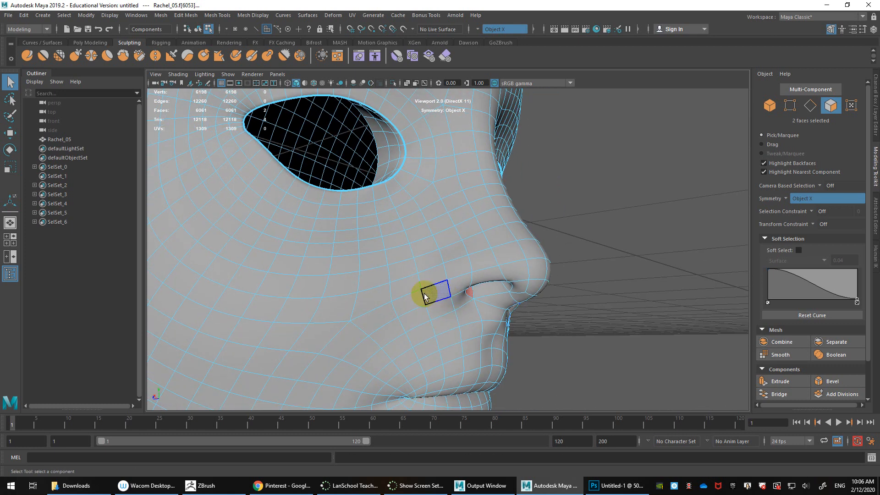
pyautogui.keyDown('alt'); pyautogui.moveTo(485, 265); pyautogui.dragTo(481, 275); pyautogui.keyUp('alt')
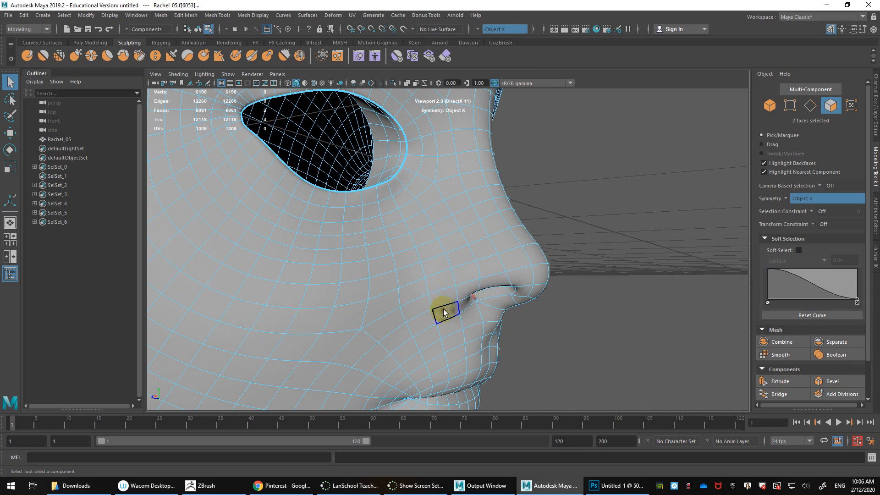
pyautogui.keyDown('alt'); pyautogui.moveTo(436, 308); pyautogui.dragTo(431, 296); pyautogui.keyUp('alt')
# - Start a symmetric Multi-Cut with a cut point on the edges just below the nostrils
pyautogui.keyDown('shift'); pyautogui.moveTo(434, 268); pyautogui.dragTo(380, 271, button='right'); pyautogui.keyUp('shift')
pyautogui.keyDown('alt'); pyautogui.moveTo(394, 282); pyautogui.dragTo(418, 299); pyautogui.keyUp('alt')
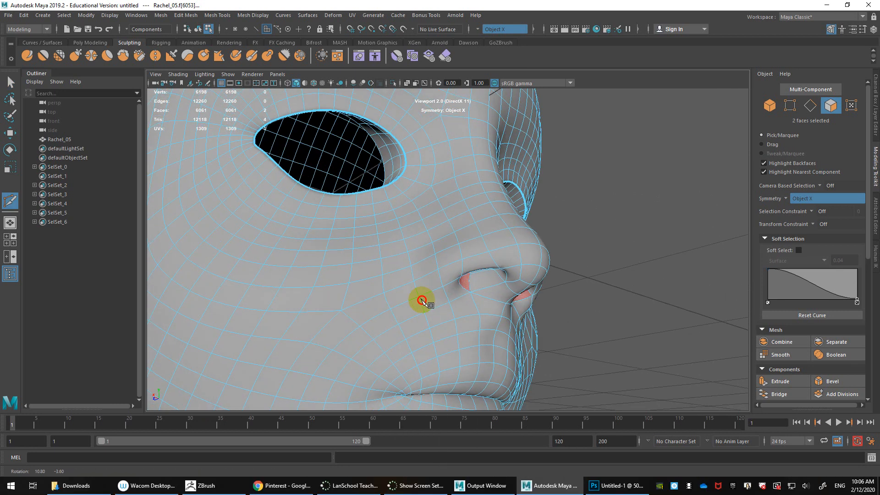
pyautogui.click(469, 295)
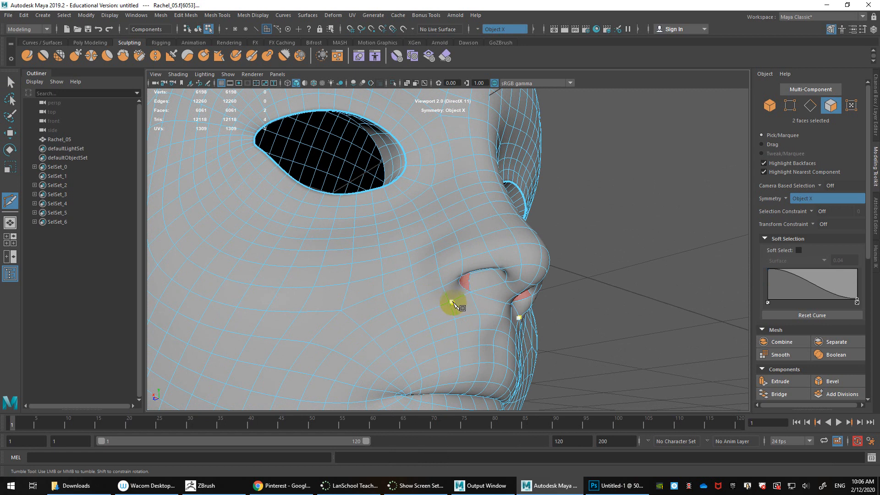
pyautogui.moveTo(447, 305)
pyautogui.keyDown('alt'); pyautogui.mouseDown()
pyautogui.moveTo(426, 305)
pyautogui.moveTo(442, 314)
pyautogui.mouseUp(); pyautogui.keyUp('alt')
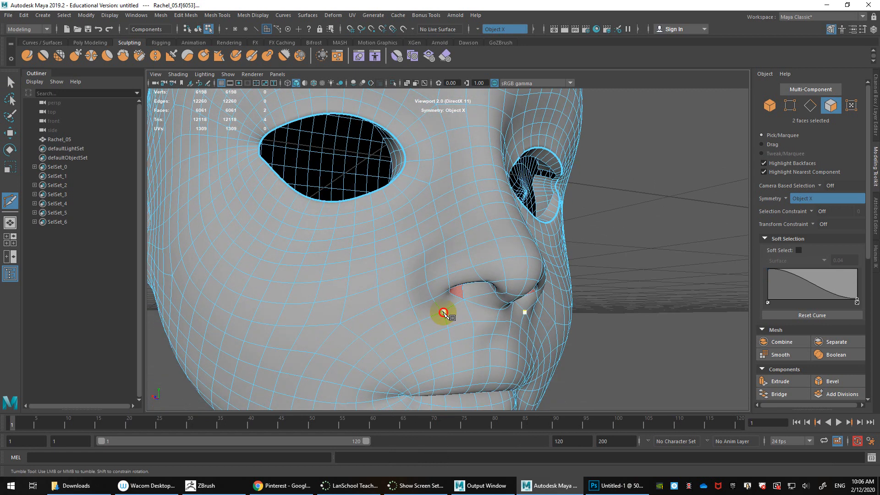
pyautogui.click(443, 313)
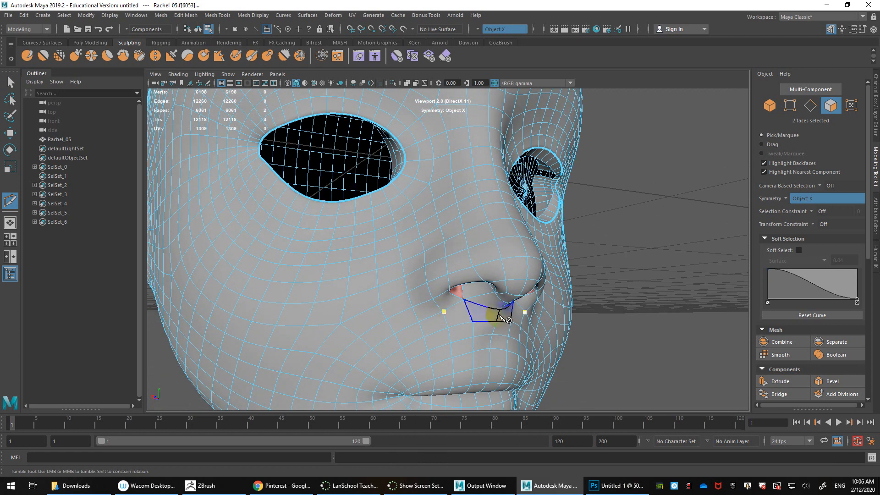
# - Turn off smooth preview to check the faces beneath the nostrils and undo the started cut point
pyautogui.press('1')
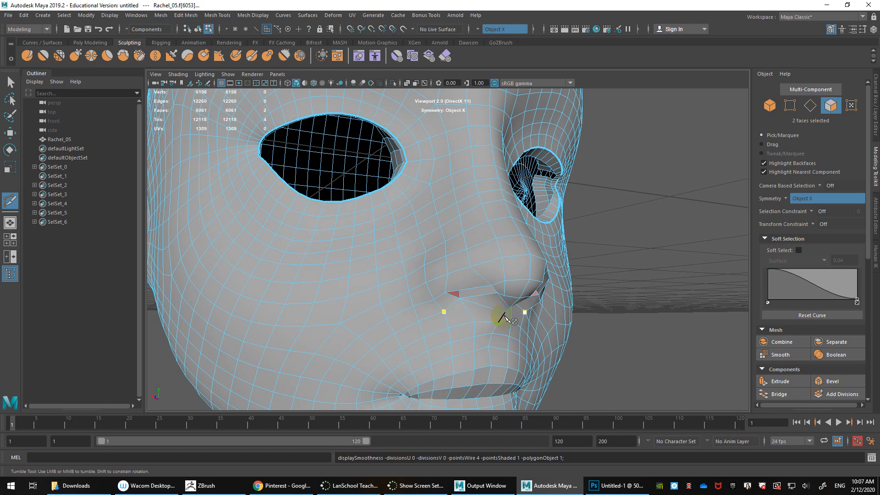
pyautogui.hotkey('ctrl', 'z')
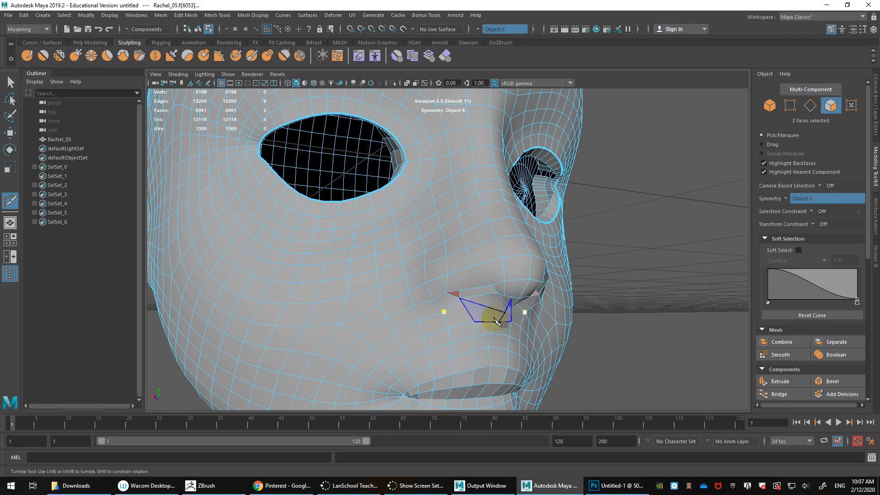
pyautogui.keyDown('alt'); pyautogui.moveTo(472, 310); pyautogui.dragTo(495, 323); pyautogui.keyUp('alt')
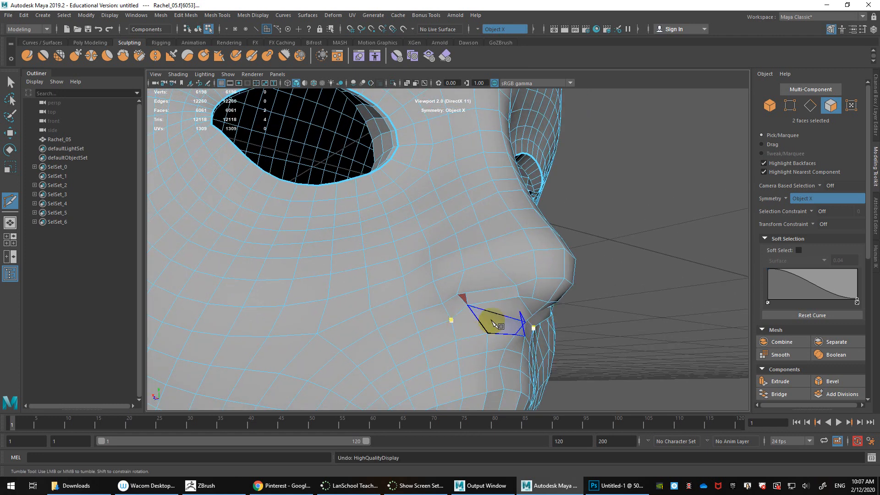
pyautogui.hotkey('ctrl', 'z')
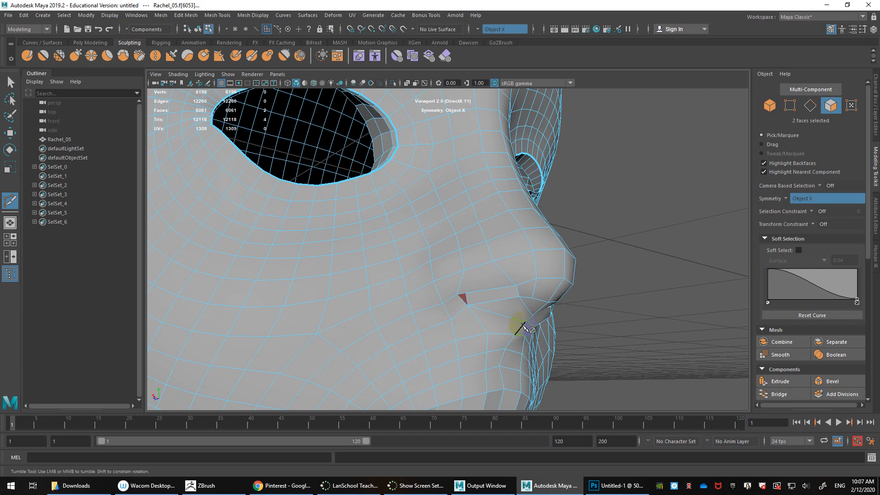
# - Turn symmetry off and cut a line across the faces just beneath the character's right nostril with Multi-Cut
pyautogui.keyDown('alt'); pyautogui.moveTo(523, 329); pyautogui.dragTo(450, 314); pyautogui.keyUp('alt')
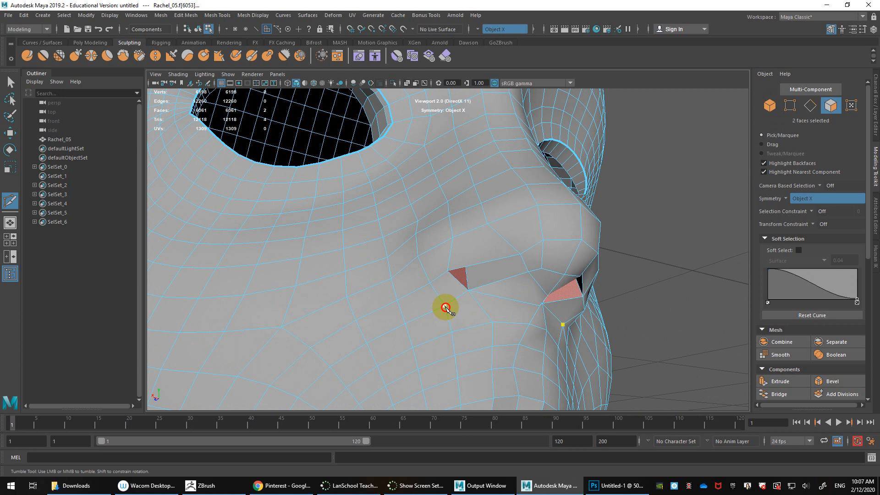
pyautogui.click(446, 307)
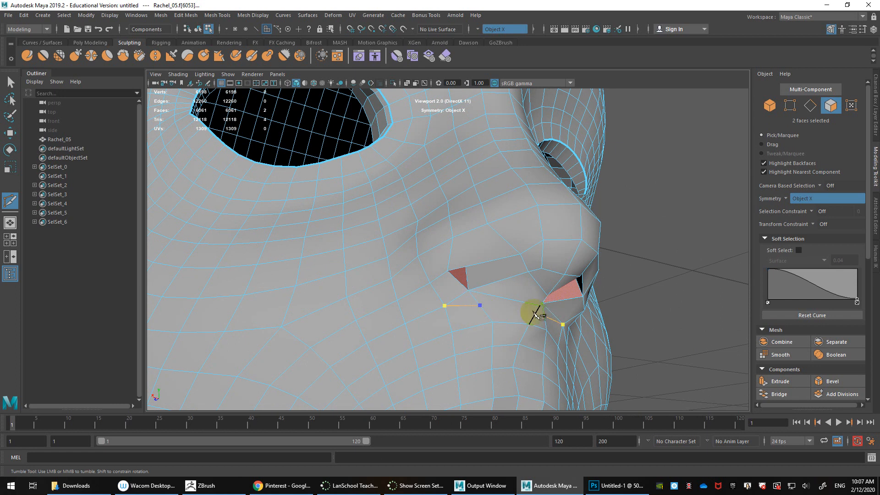
pyautogui.click(786, 198)
pyautogui.click(796, 202)
pyautogui.keyDown('alt'); pyautogui.moveTo(601, 264); pyautogui.dragTo(465, 284); pyautogui.keyUp('alt')
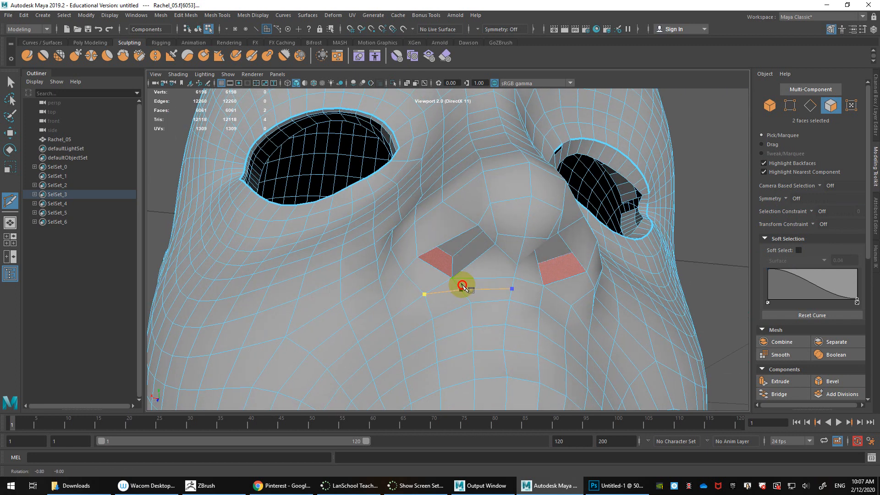
pyautogui.scroll(3, 464, 289)
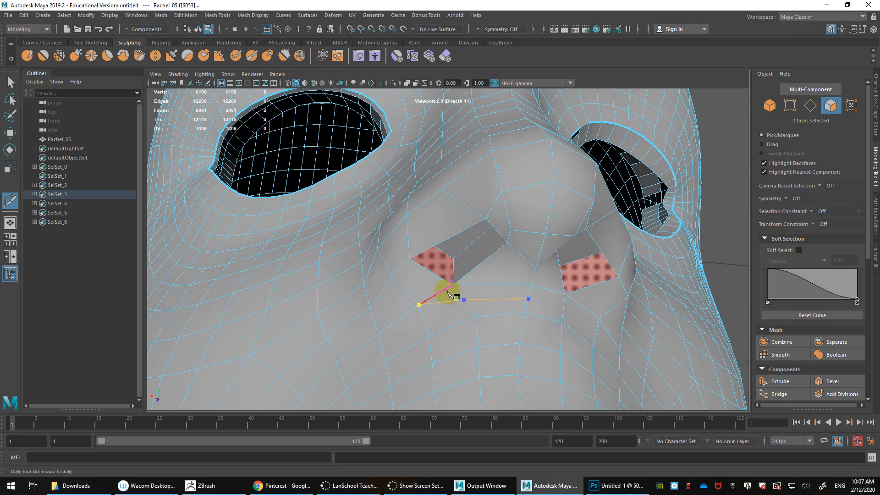
pyautogui.press('w')
pyautogui.press('e')
pyautogui.click(449, 293)
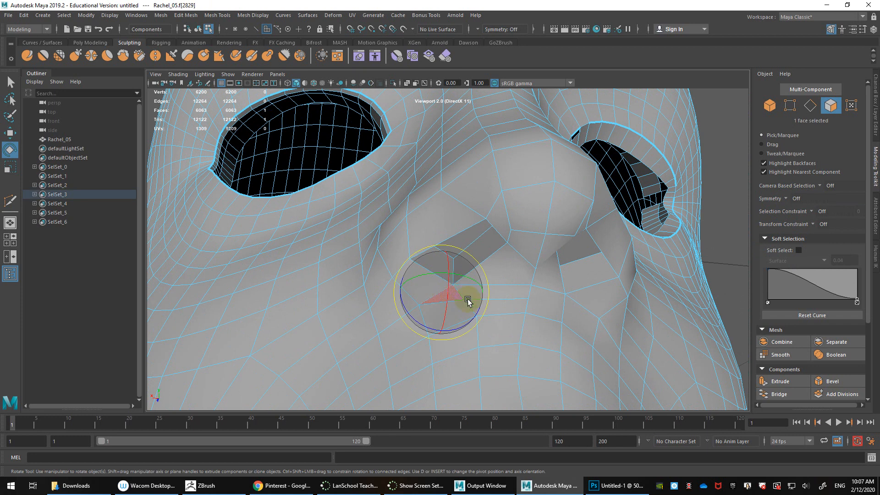
# - Delete the inner end face of the character's right nostril to open it up
pyautogui.keyDown('alt'); pyautogui.moveTo(469, 301); pyautogui.dragTo(483, 205); pyautogui.keyUp('alt')
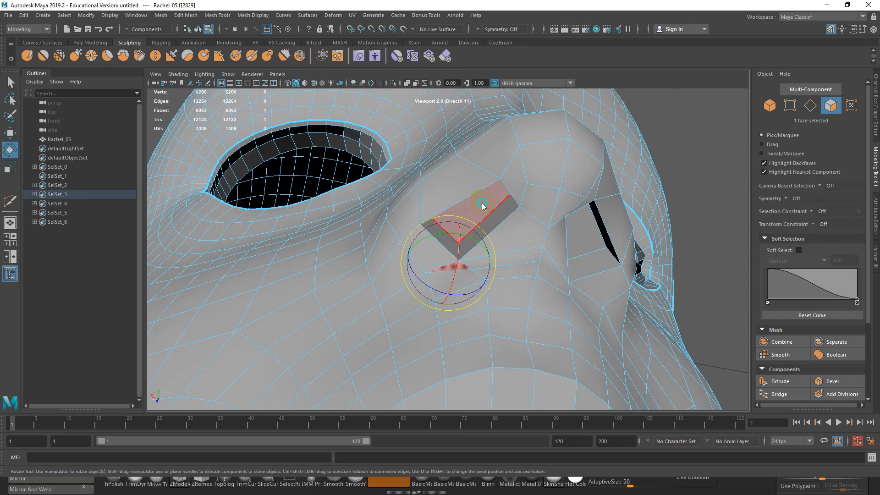
pyautogui.moveTo(482, 203); pyautogui.dragTo(489, 225, button='right')
pyautogui.click(481, 202)
pyautogui.press('Delete')
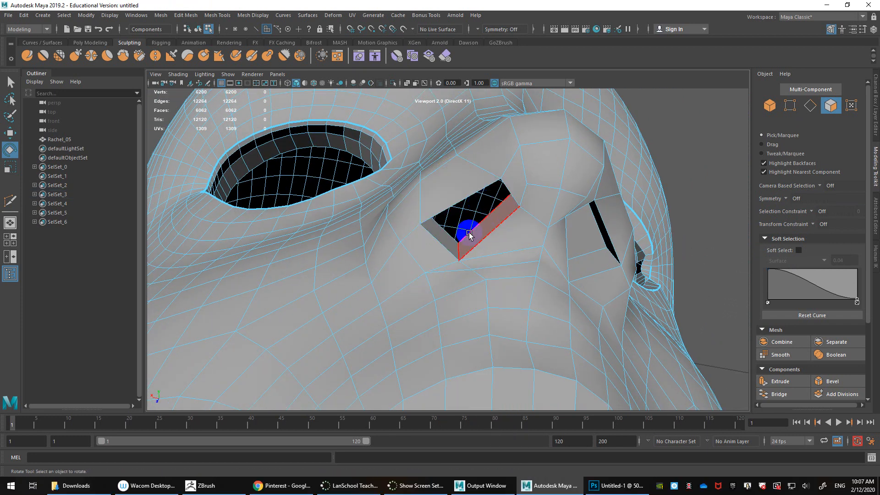
pyautogui.click(490, 247)
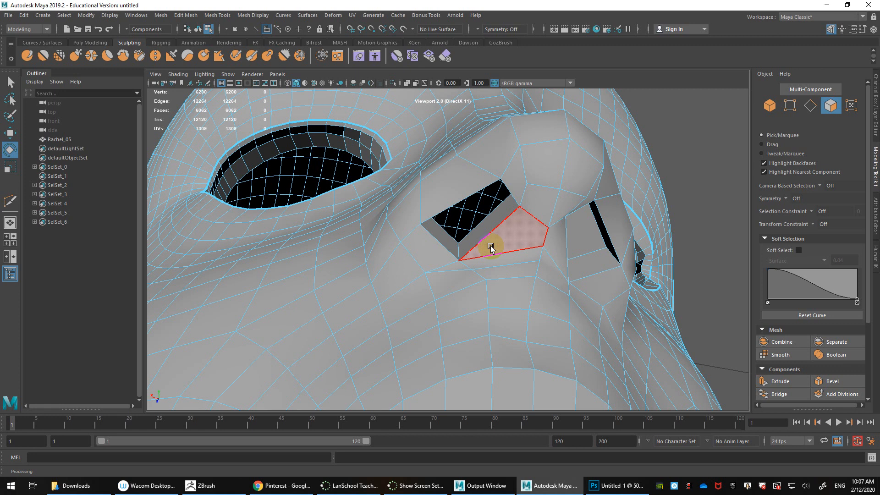
# - Merge the inner wall vertex at the front corner of the right nostril into its neighbouring rim vertex
pyautogui.moveTo(501, 228)
pyautogui.keyDown('alt'); pyautogui.mouseDown()
pyautogui.moveTo(500, 276)
pyautogui.moveTo(500, 243)
pyautogui.mouseUp(); pyautogui.keyUp('alt')
pyautogui.keyDown('alt'); pyautogui.moveTo(486, 193); pyautogui.dragTo(480, 252, button='middle'); pyautogui.keyUp('alt')
pyautogui.moveTo(479, 252)
pyautogui.keyDown('alt'); pyautogui.mouseDown()
pyautogui.moveTo(501, 261)
pyautogui.moveTo(478, 242)
pyautogui.mouseUp(); pyautogui.keyUp('alt')
pyautogui.click(477, 242)
pyautogui.moveTo(471, 230); pyautogui.dragTo(415, 222, button='right')
pyautogui.click(472, 233)
pyautogui.press('q')
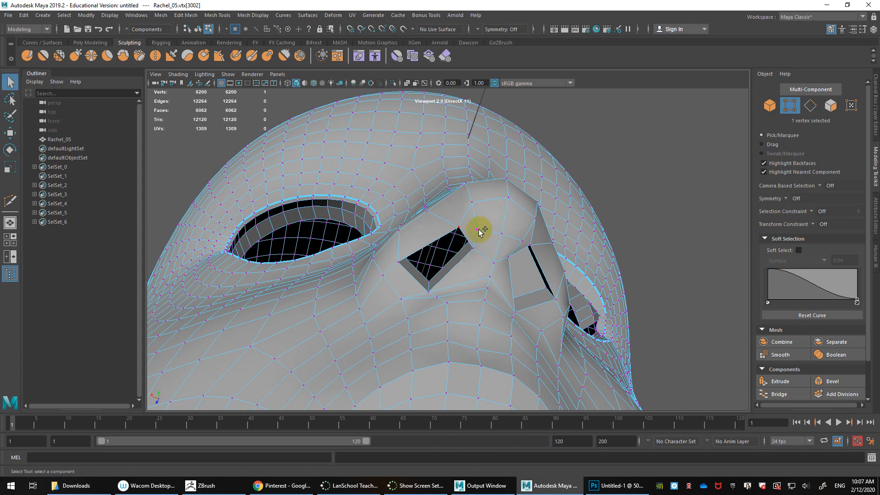
pyautogui.keyDown('shift'); pyautogui.moveTo(478, 234); pyautogui.dragTo(477, 195, button='right'); pyautogui.keyUp('shift')
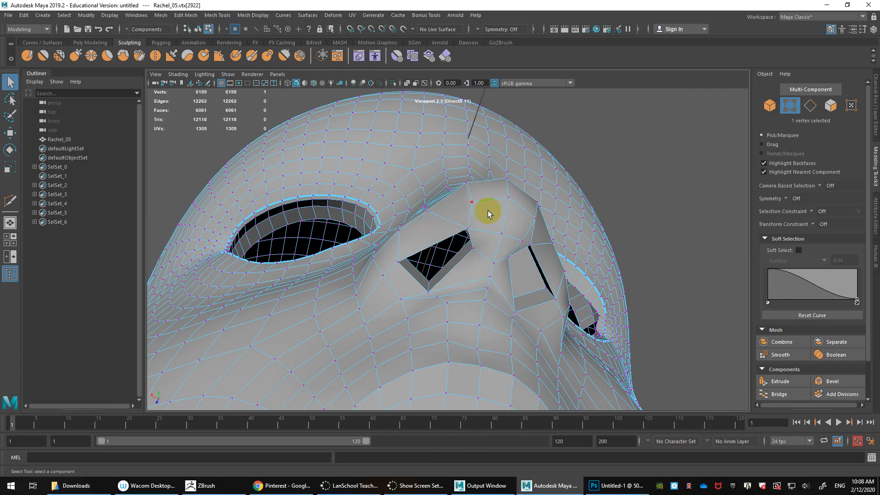
# - Delete the remaining inner wall faces of the right nostril, leaving only its opening
pyautogui.keyDown('alt'); pyautogui.moveTo(492, 246); pyautogui.dragTo(536, 258); pyautogui.keyUp('alt')
pyautogui.moveTo(535, 233); pyautogui.dragTo(530, 263, button='right')
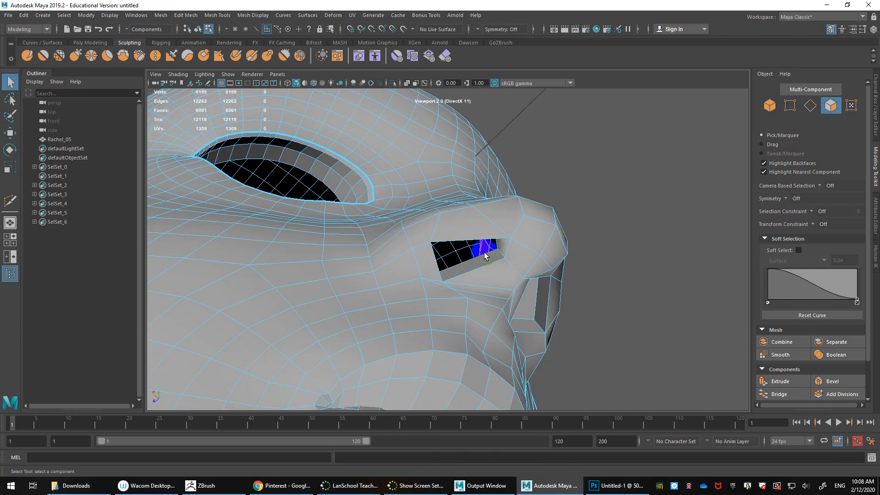
pyautogui.click(503, 245)
pyautogui.keyDown('shift'); pyautogui.doubleClick(487, 260); pyautogui.keyUp('shift')
pyautogui.press('Delete')
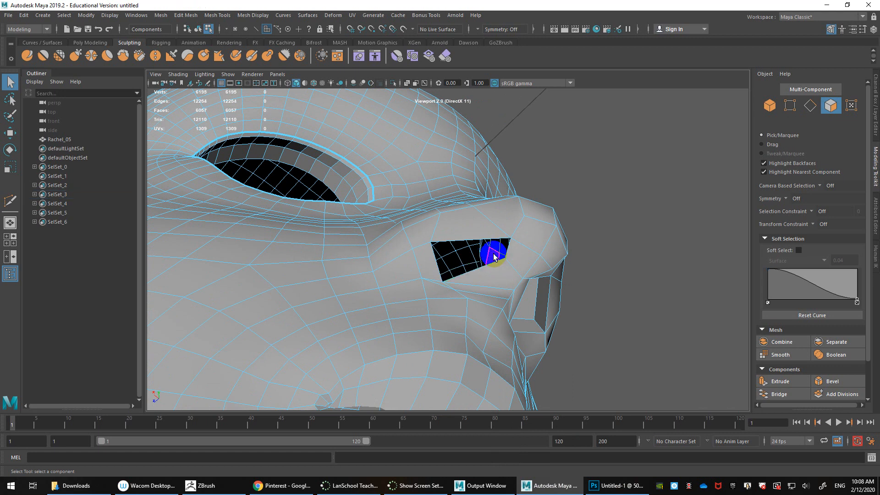
pyautogui.keyDown('alt'); pyautogui.moveTo(503, 288); pyautogui.dragTo(491, 309); pyautogui.keyUp('alt')
pyautogui.press('w')
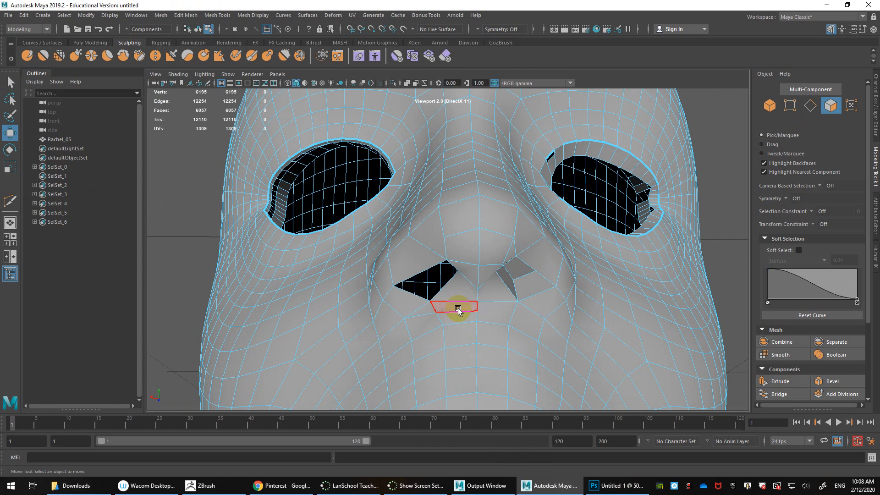
# - Multi-Cut a new edge line from beneath the right nostril around the outside of its wing and onto the side of the nose
pyautogui.keyDown('alt'); pyautogui.moveTo(458, 306); pyautogui.dragTo(454, 287); pyautogui.keyUp('alt')
pyautogui.keyDown('alt'); pyautogui.moveTo(401, 281); pyautogui.dragTo(424, 280); pyautogui.keyUp('alt')
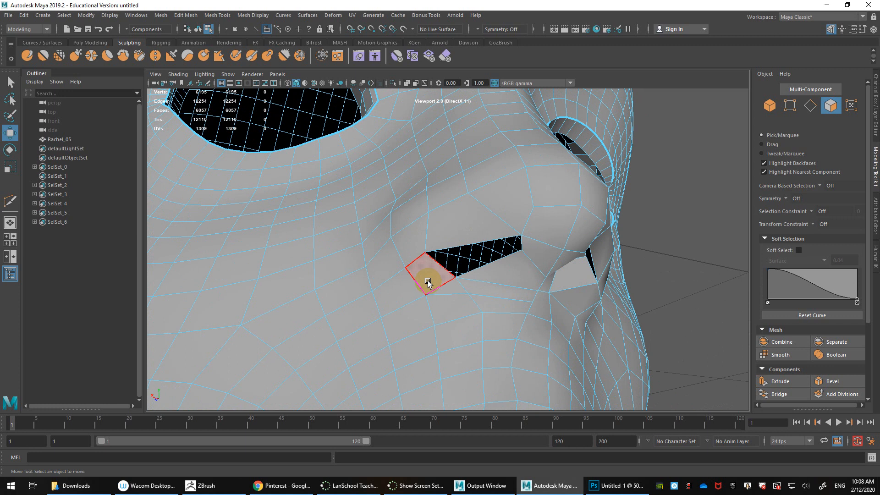
pyautogui.keyDown('shift'); pyautogui.moveTo(448, 267); pyautogui.dragTo(399, 271, button='right'); pyautogui.keyUp('shift')
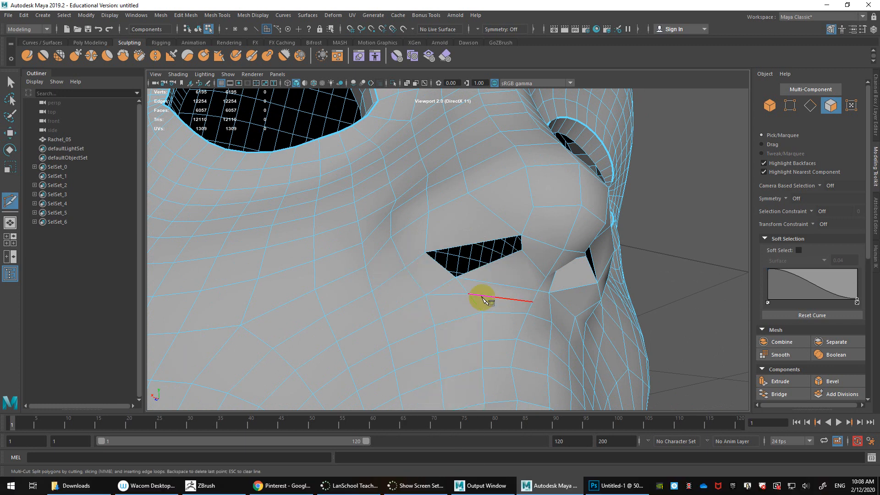
pyautogui.click(468, 294)
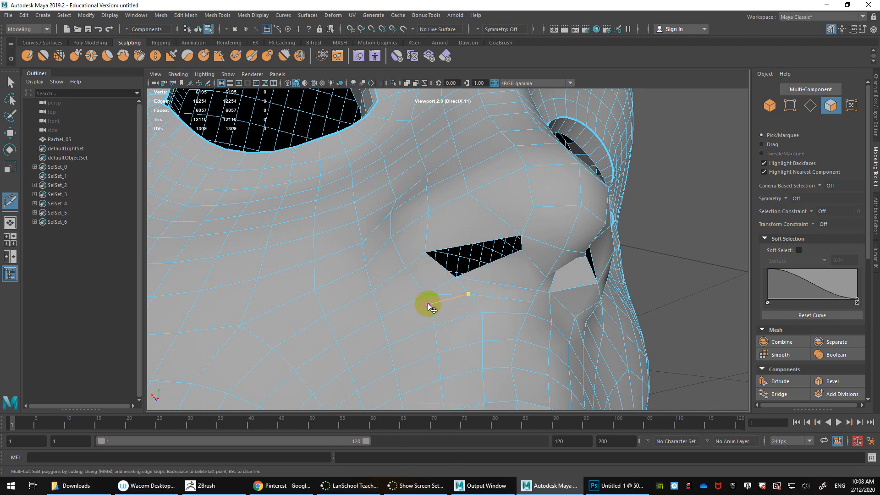
pyautogui.click(429, 306)
pyautogui.keyDown('alt'); pyautogui.moveTo(404, 293); pyautogui.dragTo(431, 318); pyautogui.keyUp('alt')
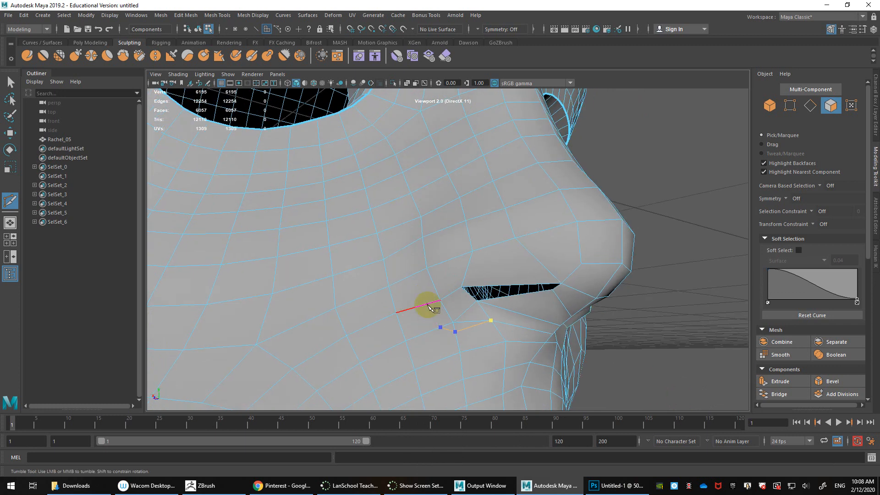
pyautogui.click(426, 305)
pyautogui.click(416, 275)
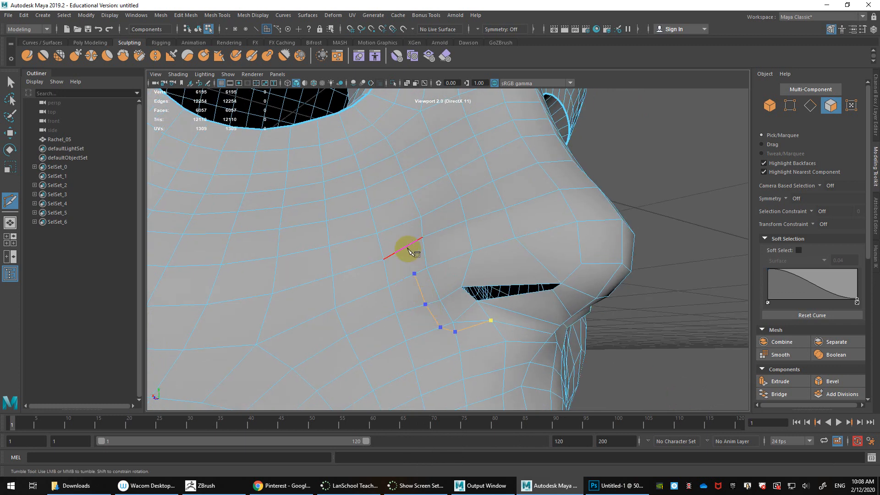
pyautogui.click(407, 247)
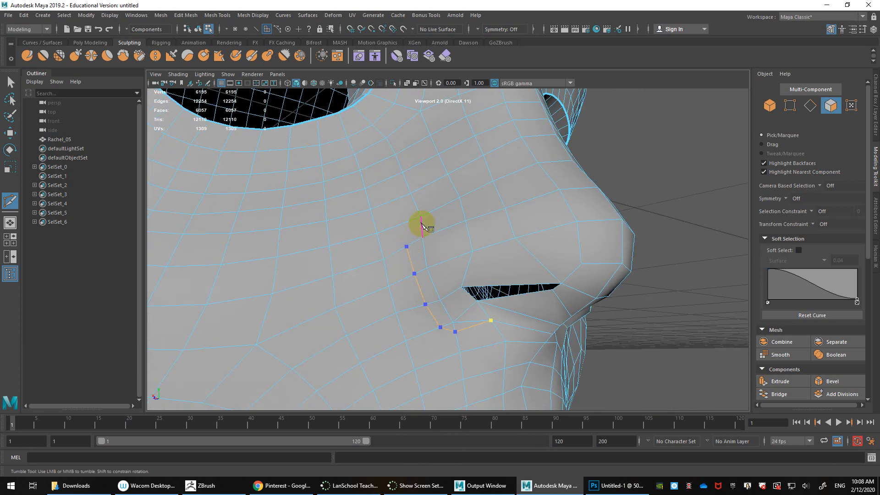
pyautogui.keyDown('alt'); pyautogui.moveTo(422, 225); pyautogui.dragTo(457, 237); pyautogui.keyUp('alt')
pyautogui.click(460, 235)
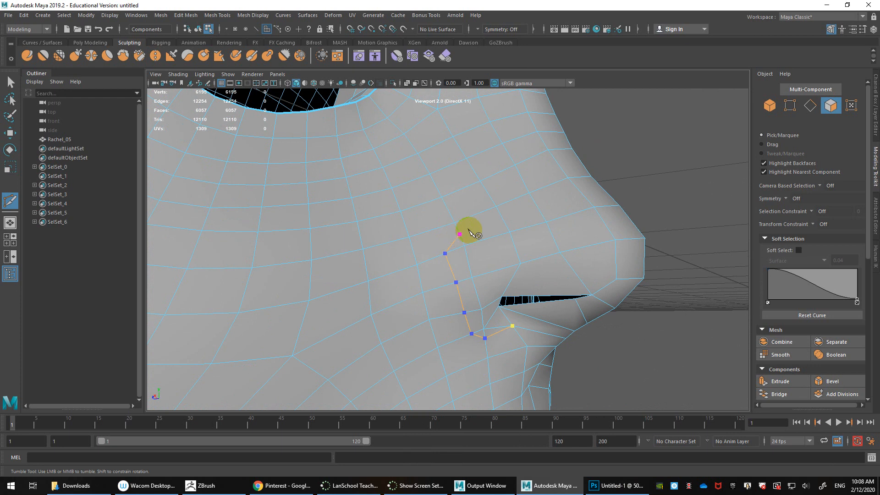
pyautogui.click(504, 222)
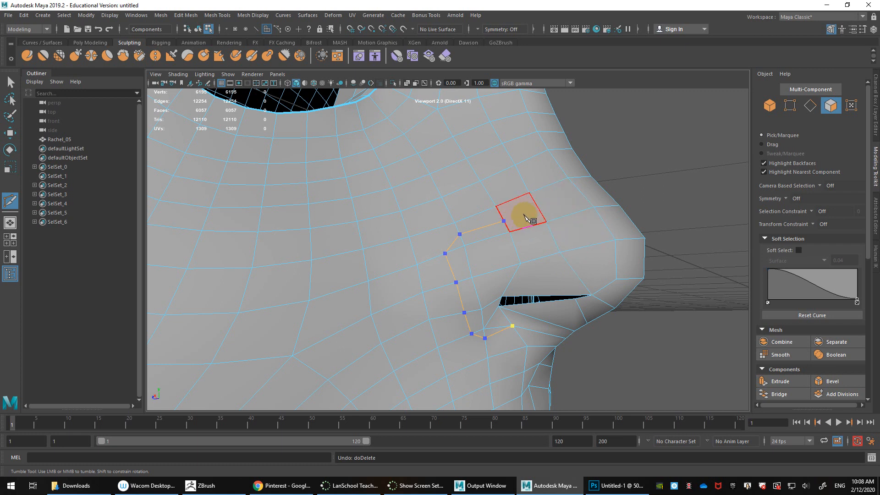
pyautogui.press('Return')
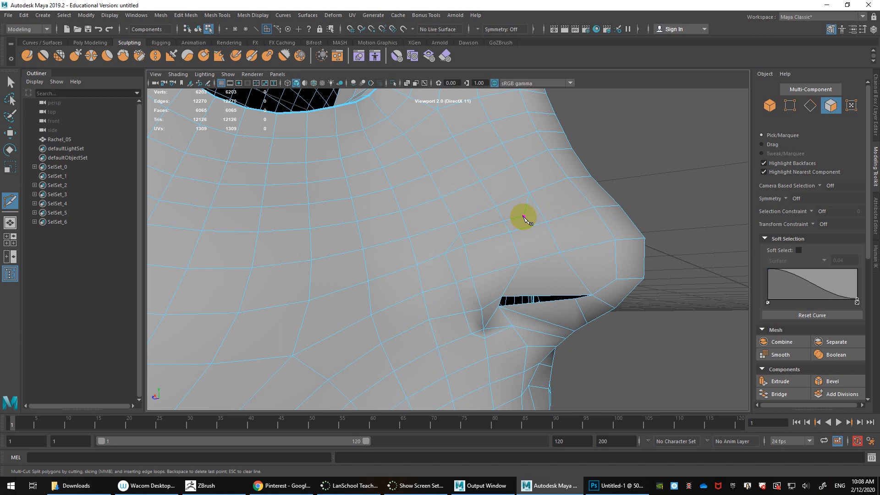
# - Cut an edge line down the side of the nose to the upper rim of the right nostril
pyautogui.keyDown('alt'); pyautogui.moveTo(551, 259); pyautogui.dragTo(545, 306); pyautogui.keyUp('alt')
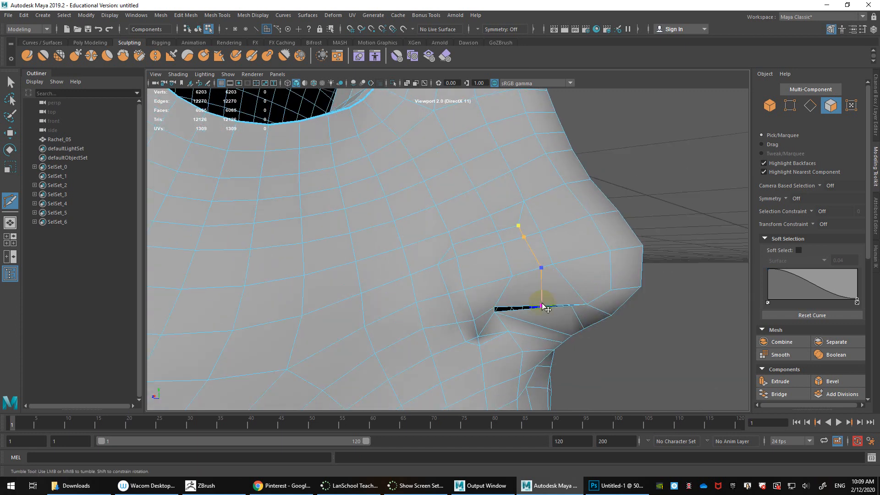
pyautogui.press('Return')
pyautogui.press('w')
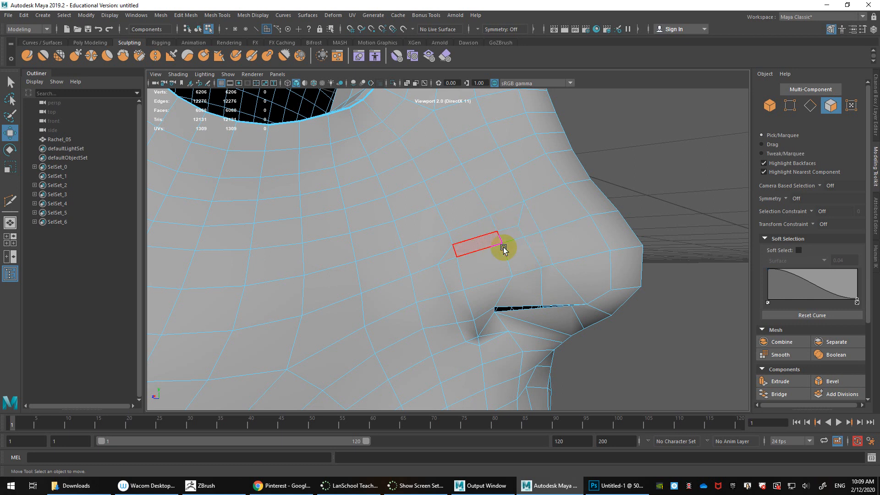
# - Collapse the short corner edges of the new cut line at the upper back of the nostril wing and below the nostril
pyautogui.moveTo(447, 231); pyautogui.dragTo(443, 204, button='right')
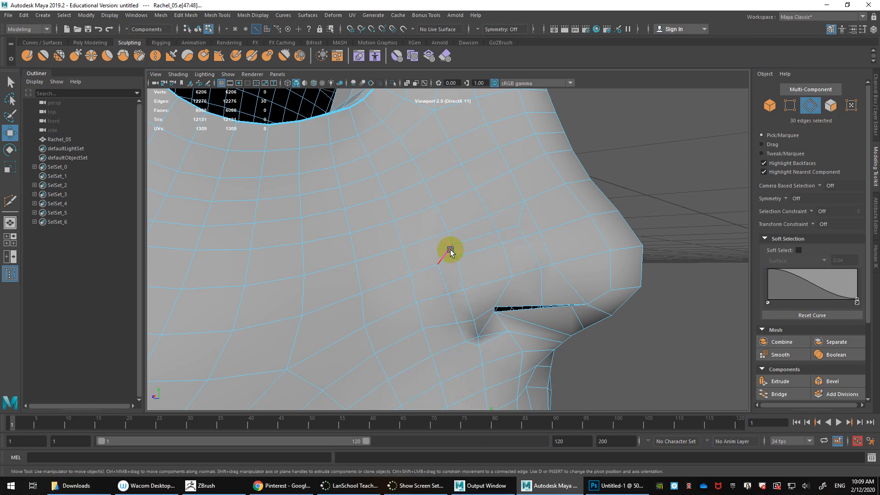
pyautogui.click(448, 254)
pyautogui.keyDown('shift'); pyautogui.moveTo(447, 252); pyautogui.dragTo(481, 225, button='right'); pyautogui.keyUp('shift')
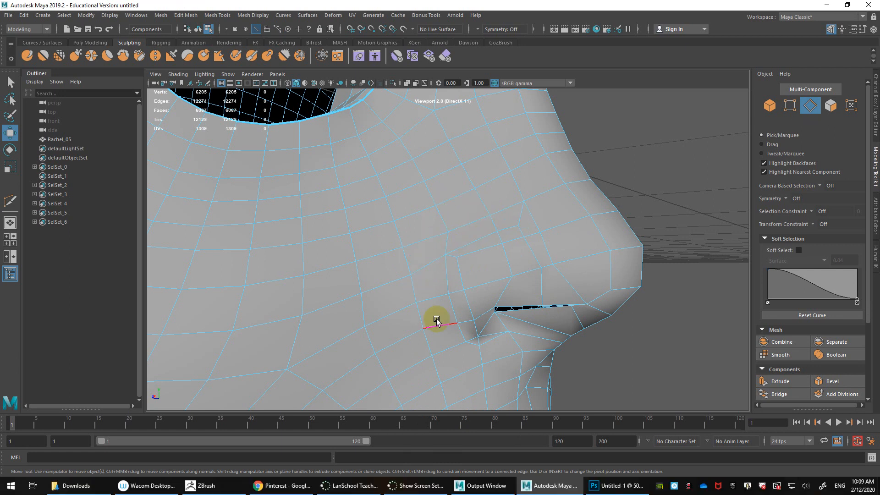
pyautogui.keyDown('alt'); pyautogui.moveTo(436, 316); pyautogui.dragTo(427, 295); pyautogui.keyUp('alt')
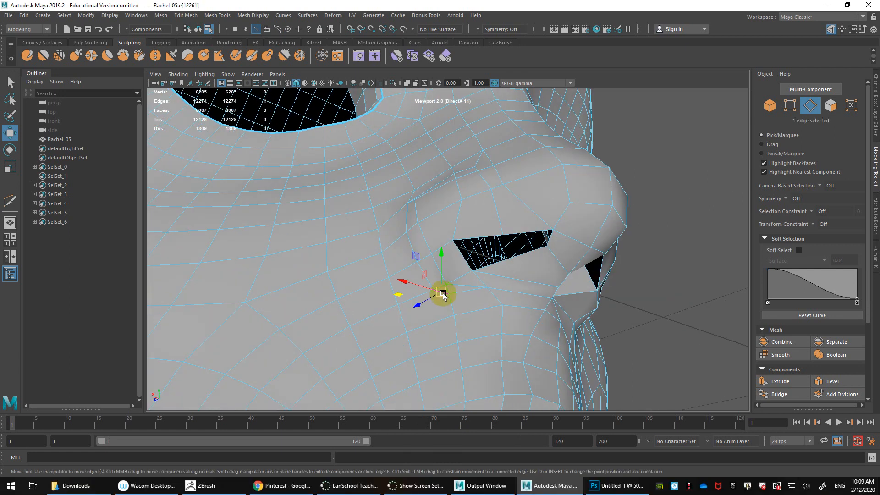
pyautogui.press('g')
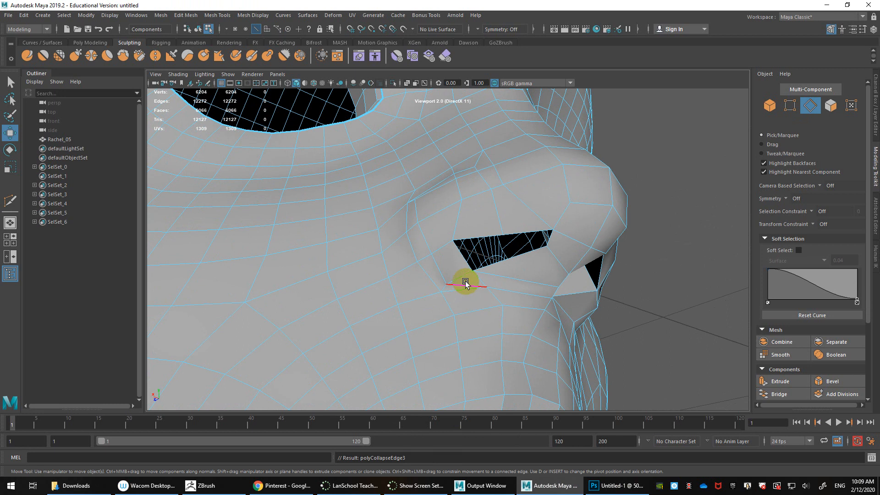
# - Multi-Cut an edge from the line beneath the right nostril up to the outer rear edge of its rim
pyautogui.keyDown('alt'); pyautogui.moveTo(471, 291); pyautogui.dragTo(448, 273); pyautogui.keyUp('alt')
pyautogui.keyDown('shift'); pyautogui.rightClick(447, 275); pyautogui.keyUp('shift')
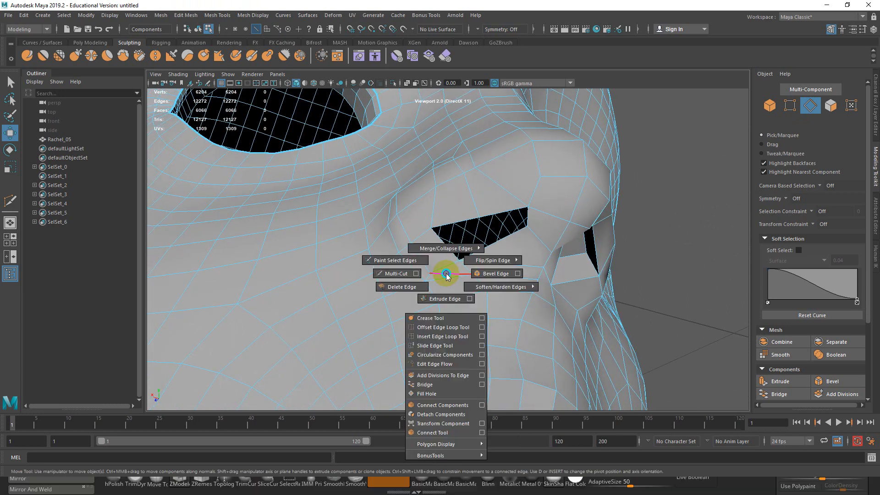
pyautogui.click(396, 273)
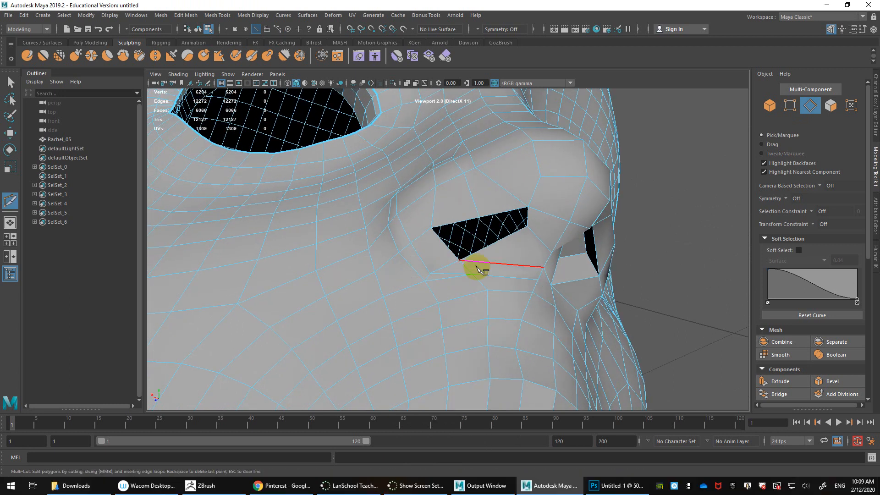
pyautogui.click(436, 271)
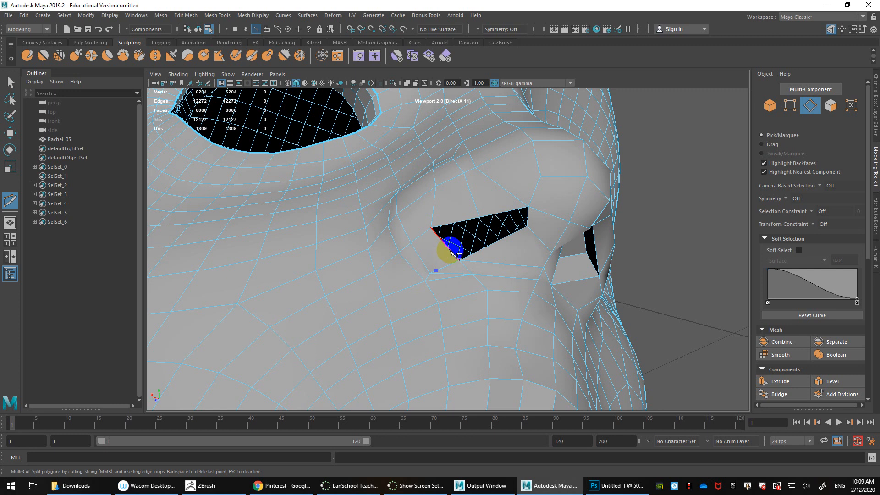
pyautogui.click(451, 250)
pyautogui.press('Return')
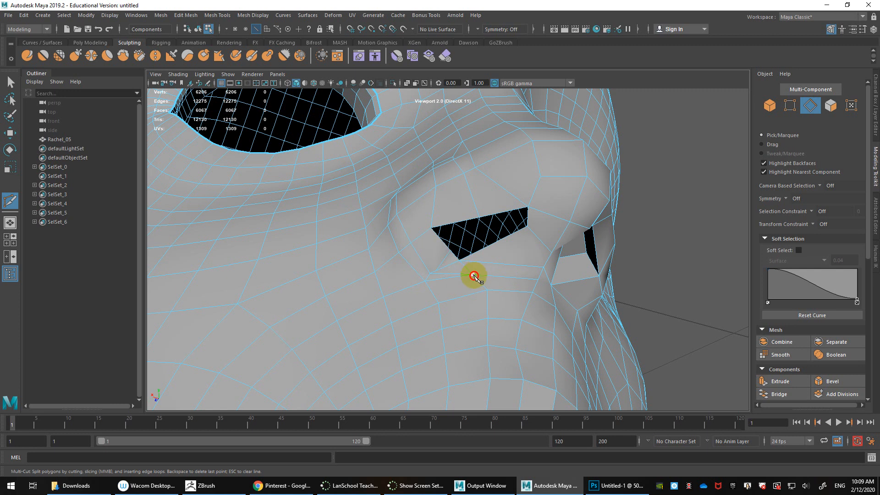
# - Cut a short edge up to the nostril's lower rim beside its rear corner, and delete the edge segment running out from that corner
pyautogui.click(474, 275)
pyautogui.click(475, 256)
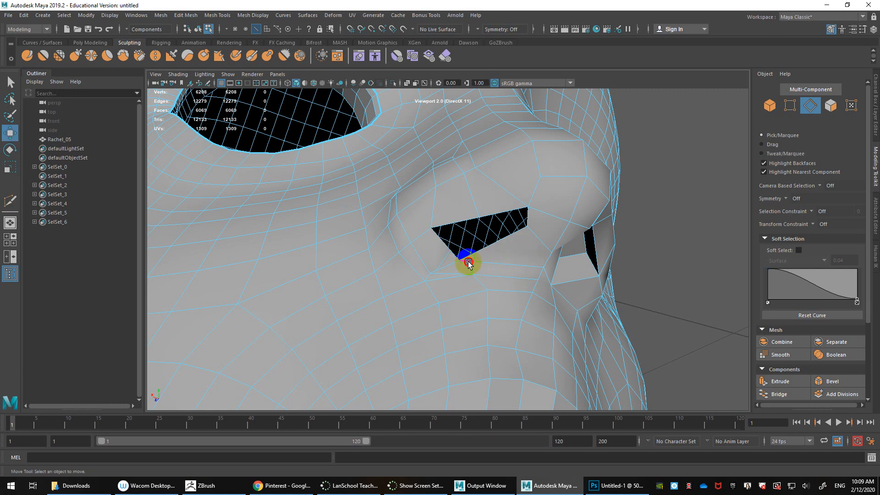
pyautogui.press('Return')
pyautogui.press('q')
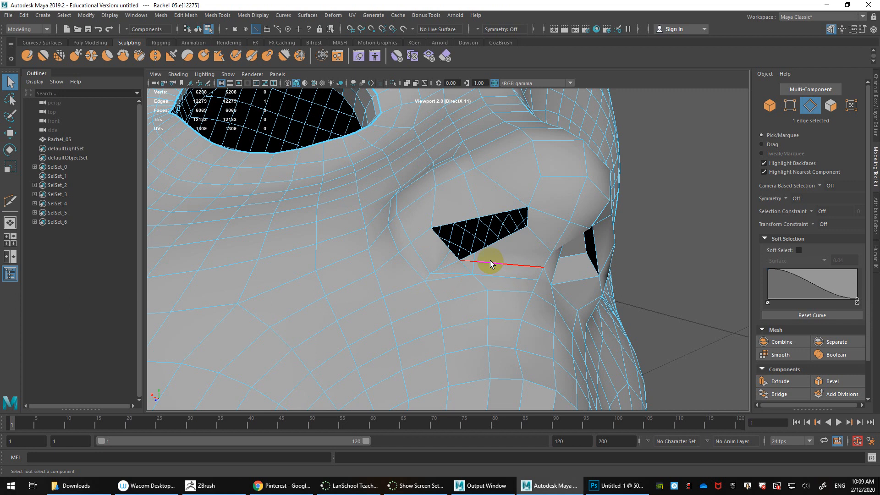
pyautogui.press('w')
pyautogui.press('Delete')
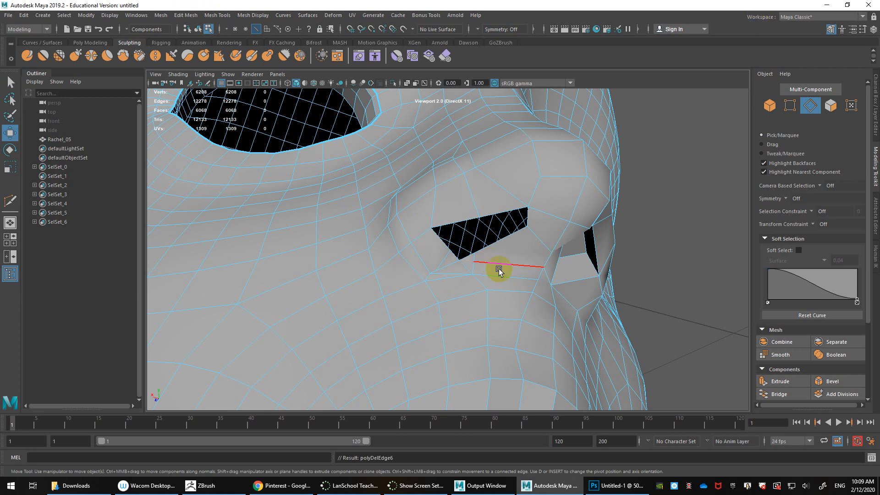
# - Delete the two remaining short edges directly beneath the lower rear corner of the right nostril opening
pyautogui.click(458, 262)
pyautogui.press('Delete')
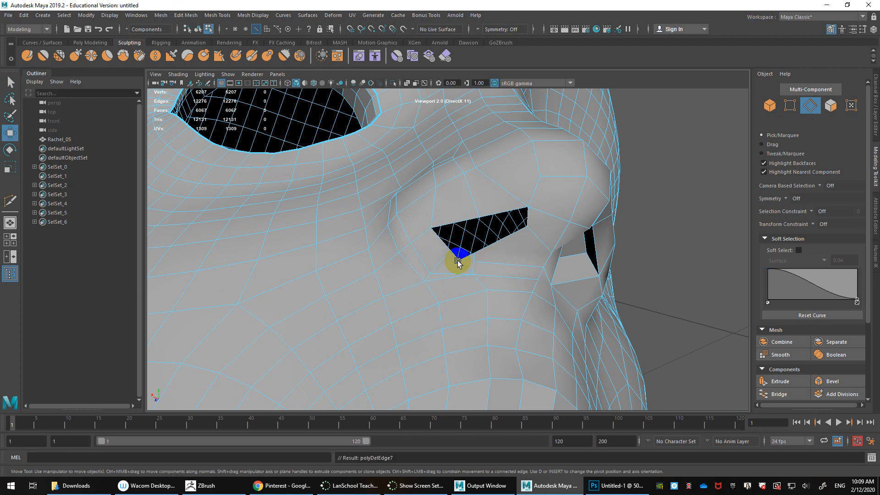
pyautogui.click(468, 274)
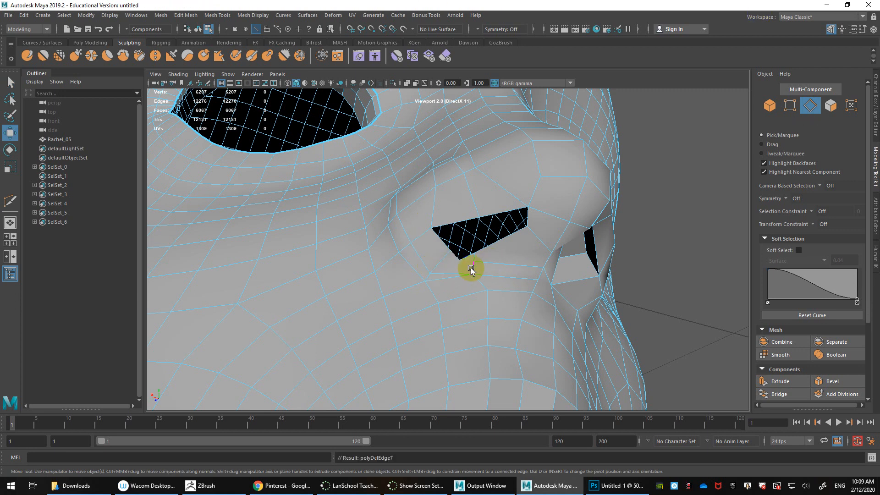
pyautogui.click(470, 270)
pyautogui.press('Delete')
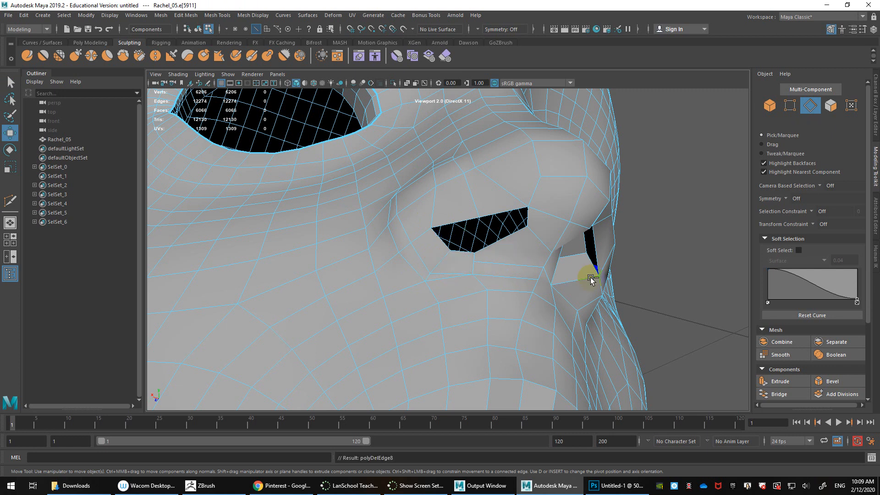
# - Collapse the short edge joining the nostril's lower rim to the vertex below it, and turn on smooth preview
pyautogui.keyDown('alt'); pyautogui.moveTo(495, 230); pyautogui.dragTo(515, 229, button='right'); pyautogui.keyUp('alt')
pyautogui.keyDown('alt'); pyautogui.moveTo(545, 277); pyautogui.dragTo(525, 270); pyautogui.keyUp('alt')
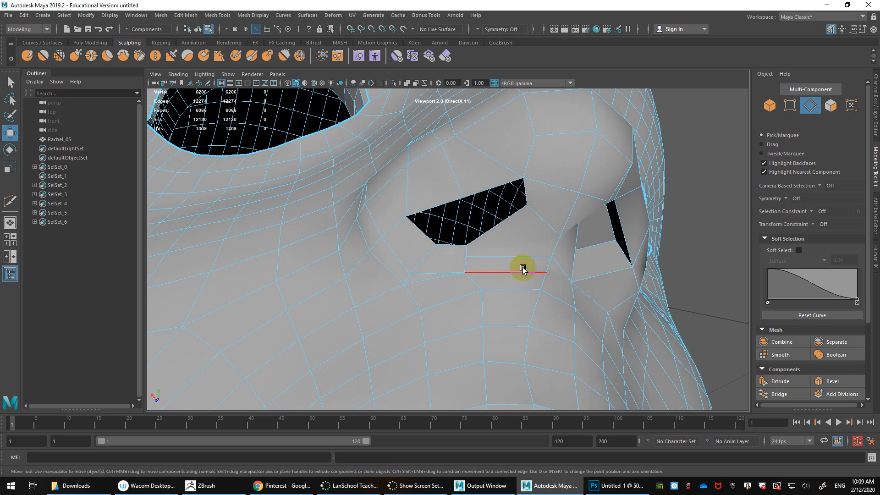
pyautogui.click(466, 252)
pyautogui.keyDown('shift'); pyautogui.moveTo(467, 252); pyautogui.dragTo(471, 201, button='right'); pyautogui.keyUp('shift')
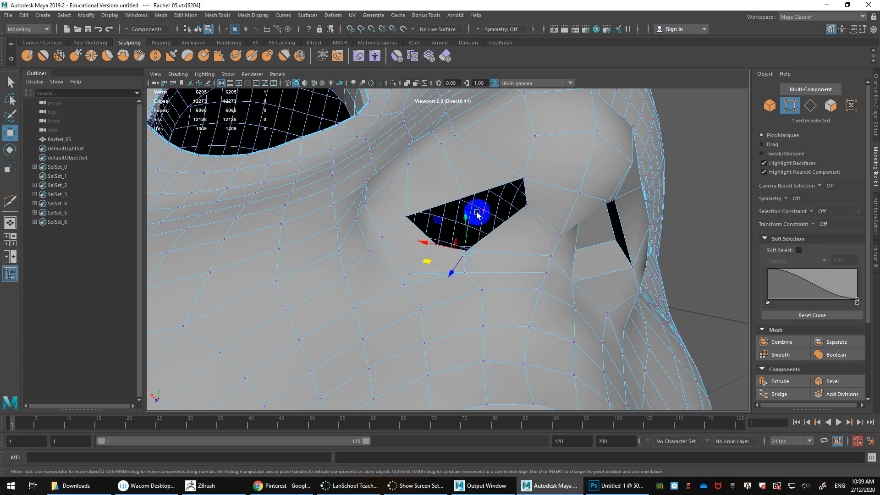
pyautogui.press('1')
pyautogui.keyDown('alt'); pyautogui.moveTo(457, 278); pyautogui.dragTo(487, 301); pyautogui.keyUp('alt')
pyautogui.keyDown('alt'); pyautogui.moveTo(513, 300); pyautogui.dragTo(489, 294, button='right'); pyautogui.keyUp('alt')
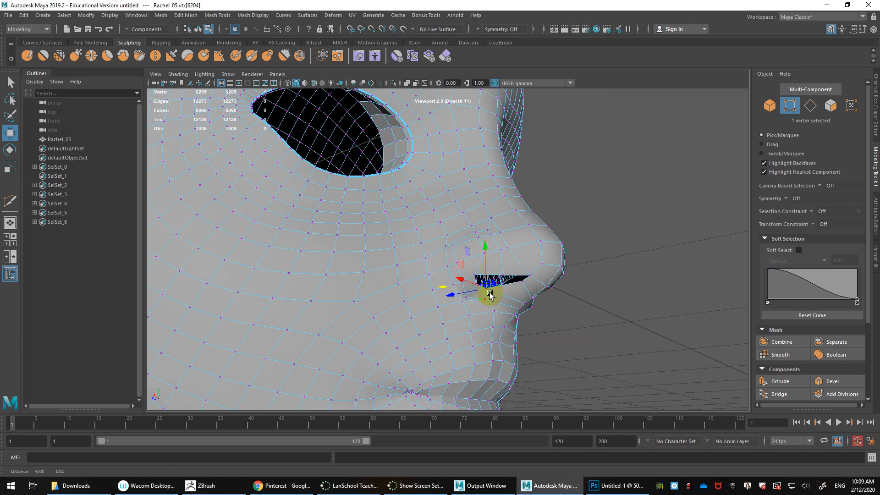
pyautogui.press('3')
# - Try to sink the five-edge line around the back of the right nostril wing into a crease
pyautogui.keyDown('alt'); pyautogui.moveTo(495, 297); pyautogui.dragTo(477, 220); pyautogui.keyUp('alt')
pyautogui.keyDown('alt'); pyautogui.moveTo(473, 258); pyautogui.dragTo(442, 271); pyautogui.keyUp('alt')
pyautogui.moveTo(432, 233); pyautogui.dragTo(432, 280, button='right')
pyautogui.click(432, 208)
pyautogui.doubleClick(438, 292)
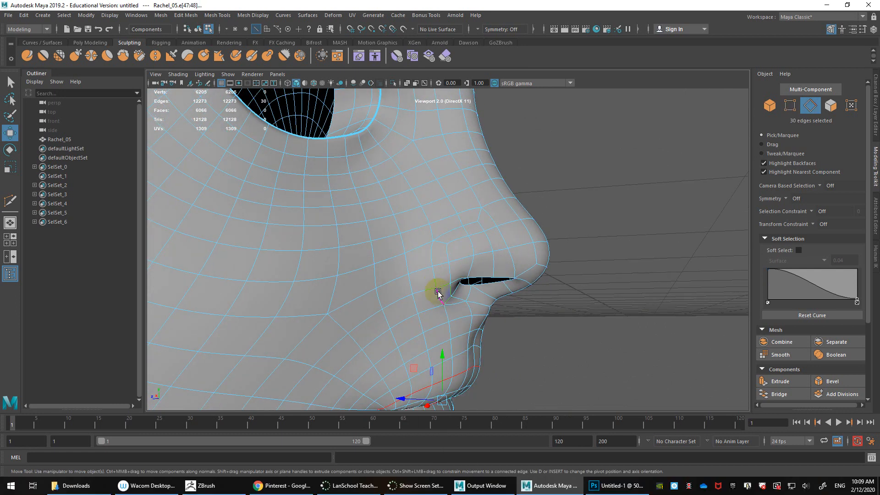
pyautogui.click(433, 250)
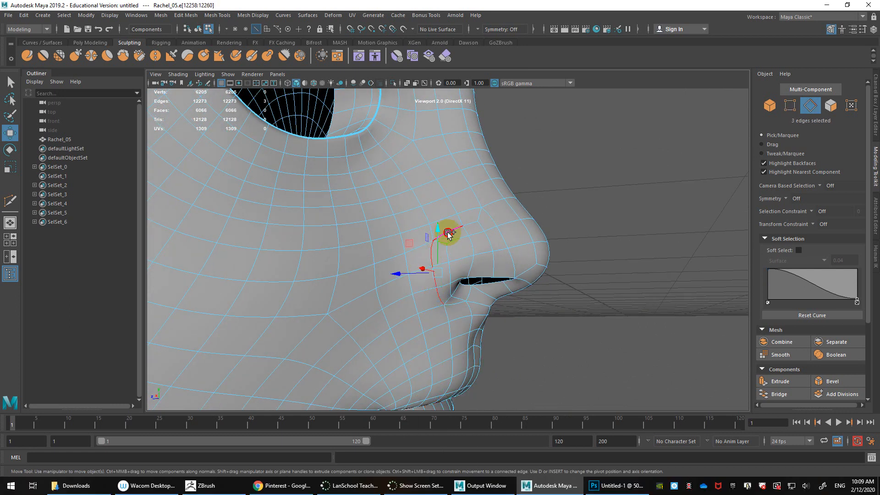
pyautogui.keyDown('alt'); pyautogui.moveTo(466, 228); pyautogui.dragTo(492, 298); pyautogui.keyUp('alt')
pyautogui.moveTo(445, 272); pyautogui.dragTo(491, 252)
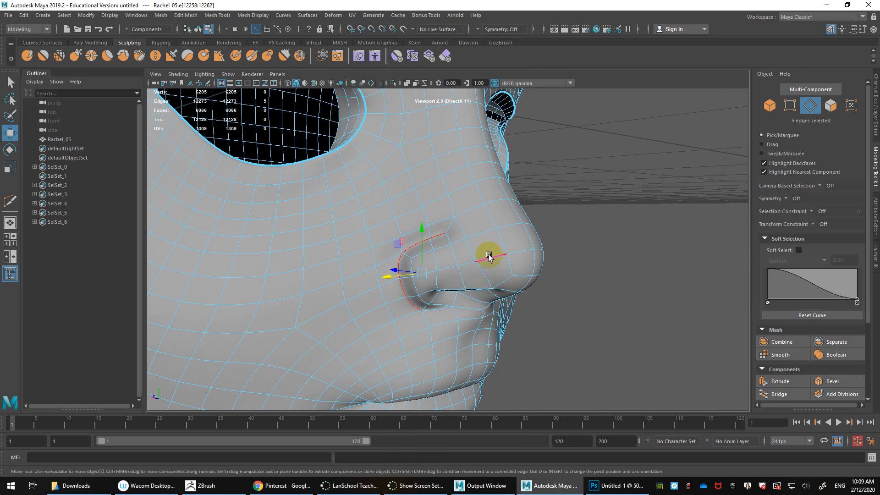
pyautogui.moveTo(492, 233); pyautogui.dragTo(515, 231, button='right')
pyautogui.keyDown('alt'); pyautogui.moveTo(570, 238); pyautogui.dragTo(425, 297); pyautogui.keyUp('alt')
pyautogui.hotkey('ctrl', 'z')
# - Connect the six edges crossing the back of the right nostril wing to add a parallel edge line around it
pyautogui.click(423, 290)
pyautogui.keyDown('shift'); pyautogui.click(413, 277); pyautogui.keyUp('shift')
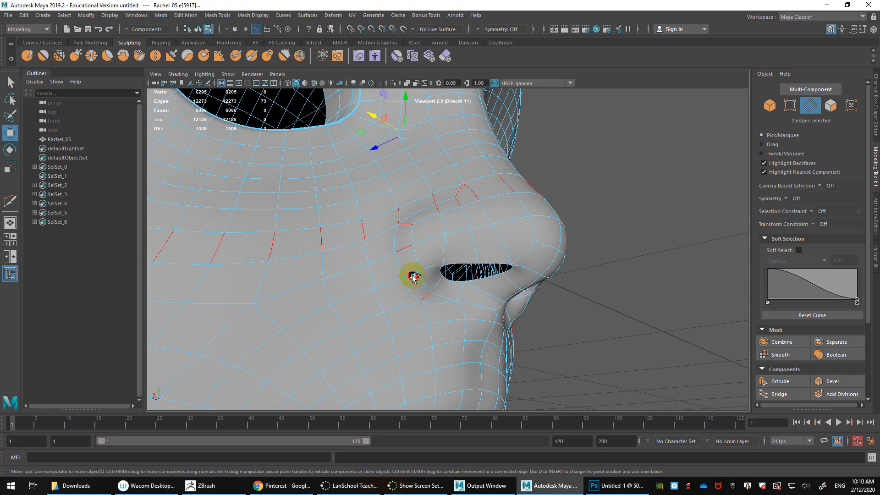
pyautogui.click(461, 203)
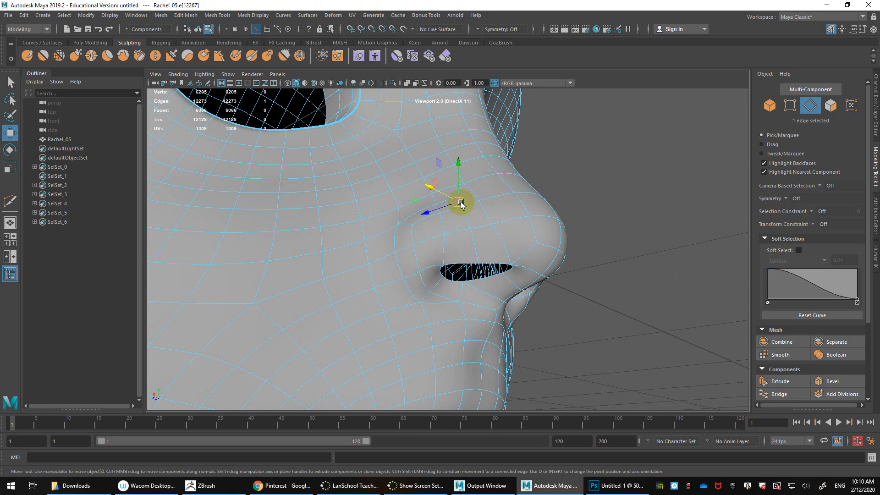
pyautogui.keyDown('alt'); pyautogui.moveTo(460, 200); pyautogui.dragTo(468, 235); pyautogui.keyUp('alt')
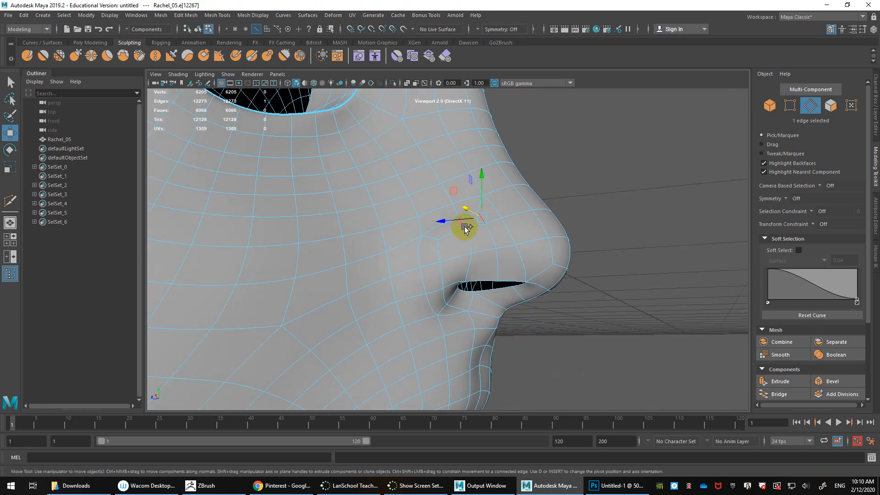
pyautogui.keyDown('shift'); pyautogui.click(464, 226); pyautogui.keyUp('shift')
pyautogui.keyDown('shift'); pyautogui.click(433, 239); pyautogui.keyUp('shift')
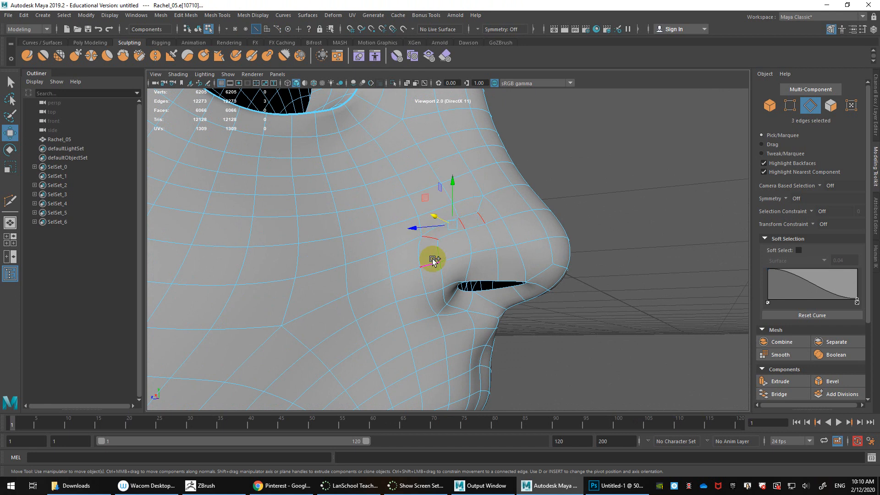
pyautogui.keyDown('shift'); pyautogui.click(432, 265); pyautogui.keyUp('shift')
pyautogui.keyDown('shift'); pyautogui.click(434, 290); pyautogui.keyUp('shift')
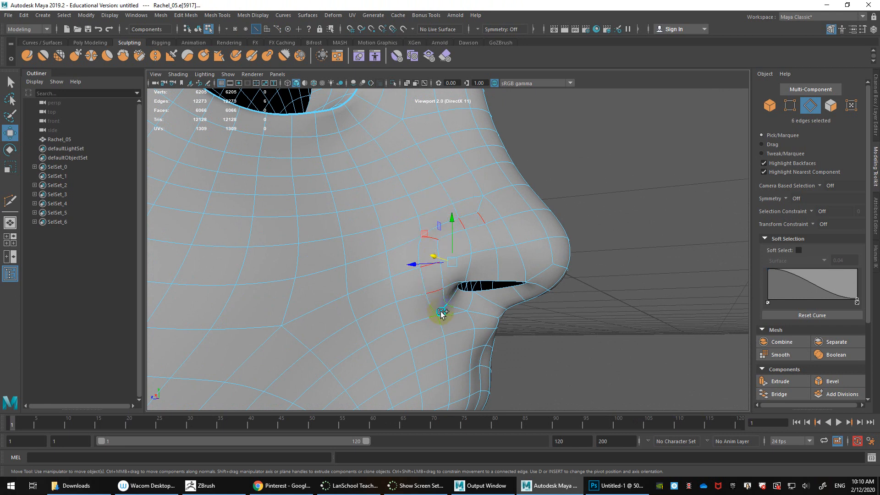
pyautogui.keyDown('shift'); pyautogui.moveTo(441, 305); pyautogui.dragTo(434, 437, button='right'); pyautogui.keyUp('shift')
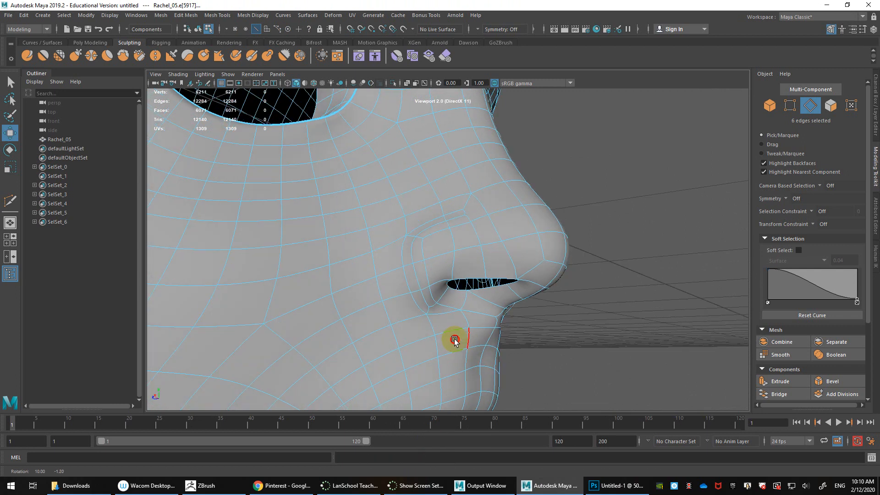
# - Try to move the newly added five-edge line around the right nostril wing
pyautogui.keyDown('alt'); pyautogui.moveTo(454, 340); pyautogui.dragTo(454, 337); pyautogui.keyUp('alt')
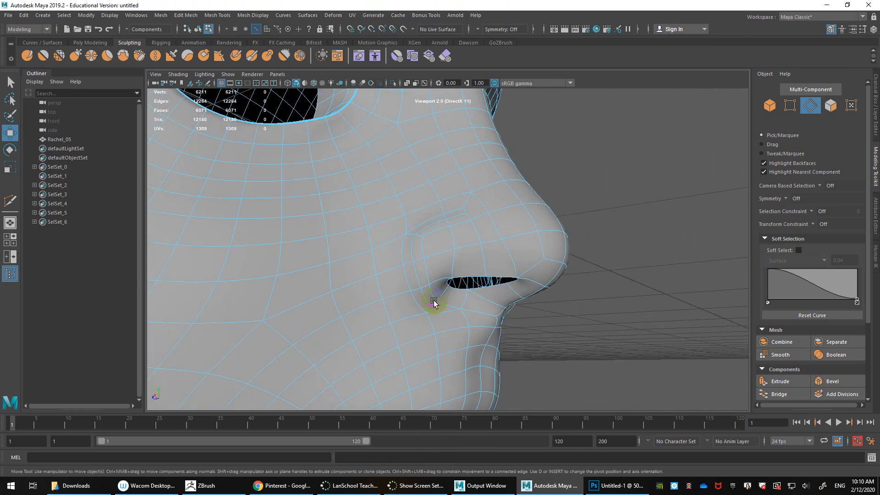
pyautogui.click(426, 301)
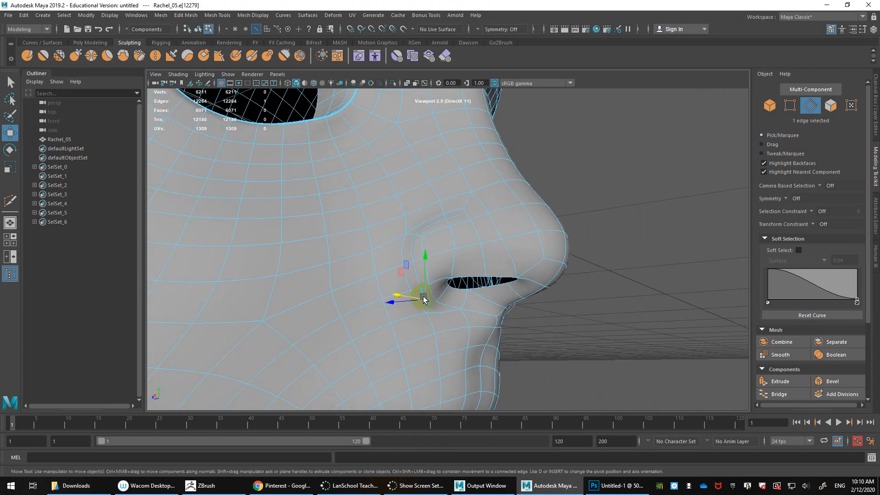
pyautogui.keyDown('shift'); pyautogui.doubleClick(455, 215); pyautogui.keyUp('shift')
pyautogui.keyDown('alt'); pyautogui.moveTo(457, 219); pyautogui.dragTo(506, 298); pyautogui.keyUp('alt')
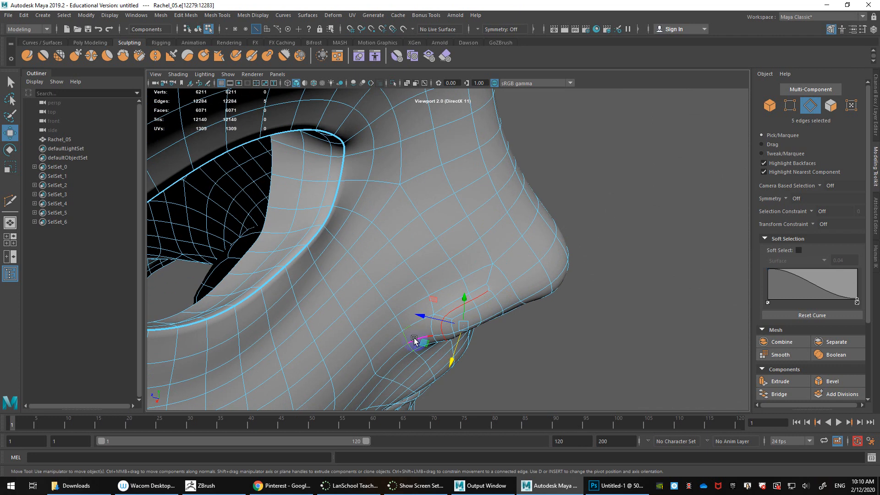
pyautogui.moveTo(427, 343); pyautogui.dragTo(418, 338)
pyautogui.hotkey('ctrl', 'z')
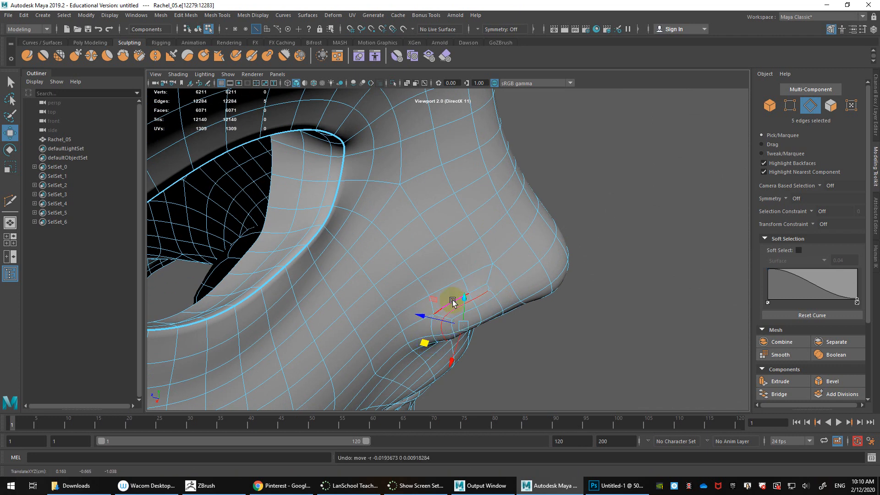
# - Sink the outer edge line around the right nostril wing into a crease, and move the wing edges just inside it
pyautogui.click(456, 306)
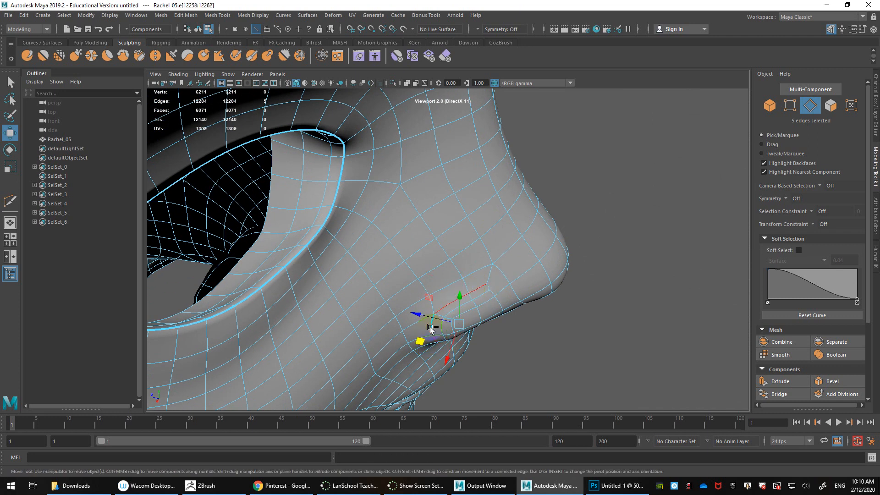
pyautogui.keyDown('alt'); pyautogui.moveTo(430, 328); pyautogui.dragTo(413, 328); pyautogui.keyUp('alt')
pyautogui.keyDown('alt'); pyautogui.moveTo(486, 330); pyautogui.dragTo(449, 297); pyautogui.keyUp('alt')
pyautogui.click(452, 265)
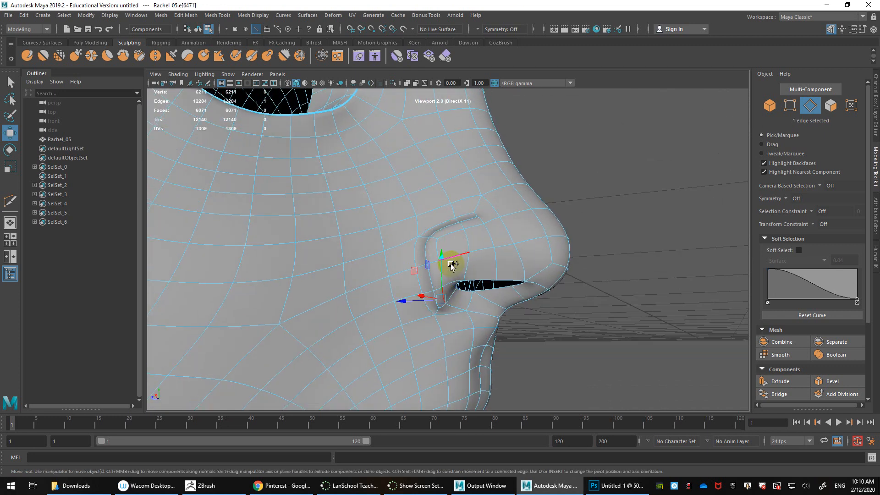
pyautogui.keyDown('shift'); pyautogui.doubleClick(436, 244); pyautogui.keyUp('shift')
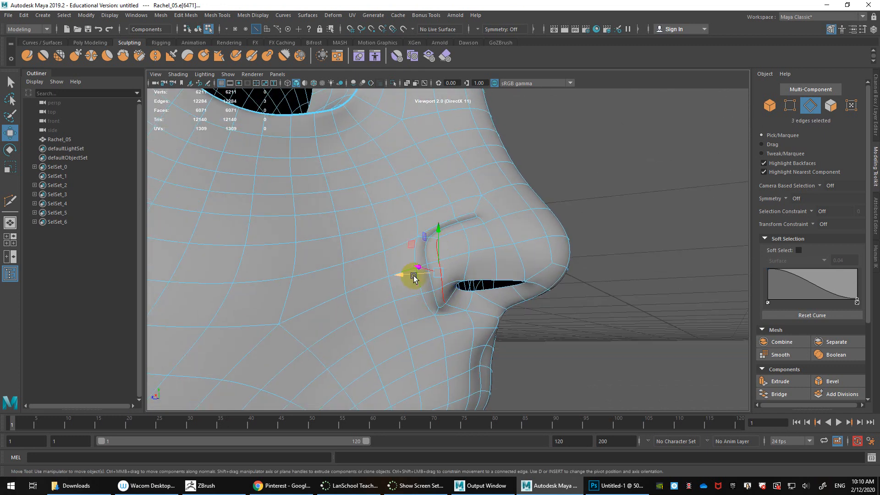
pyautogui.moveTo(414, 277); pyautogui.dragTo(452, 225)
# - Reposition the edges along the upper outer rim of the right nostril opening
pyautogui.click(375, 287)
pyautogui.keyDown('shift'); pyautogui.click(397, 278); pyautogui.keyUp('shift')
pyautogui.keyDown('shift'); pyautogui.click(385, 284); pyautogui.keyUp('shift')
pyautogui.click(432, 206)
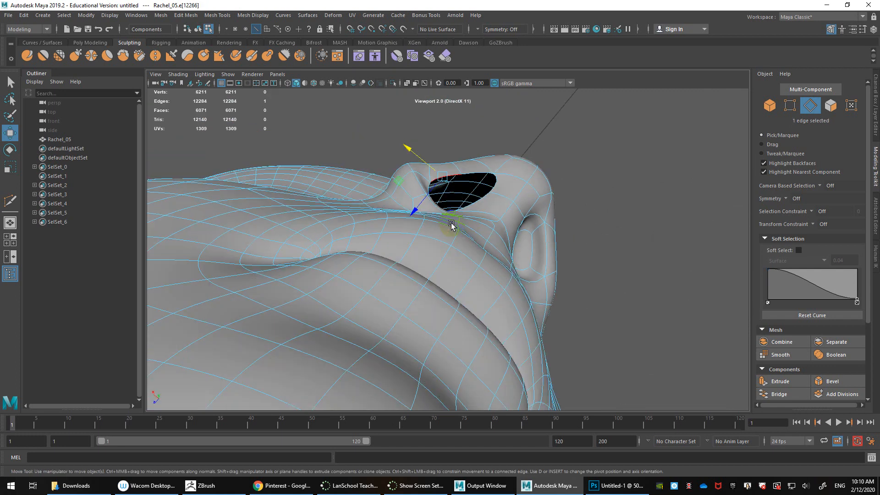
pyautogui.keyDown('alt'); pyautogui.moveTo(403, 173); pyautogui.dragTo(450, 172); pyautogui.keyUp('alt')
pyautogui.keyDown('shift'); pyautogui.click(463, 196); pyautogui.keyUp('shift')
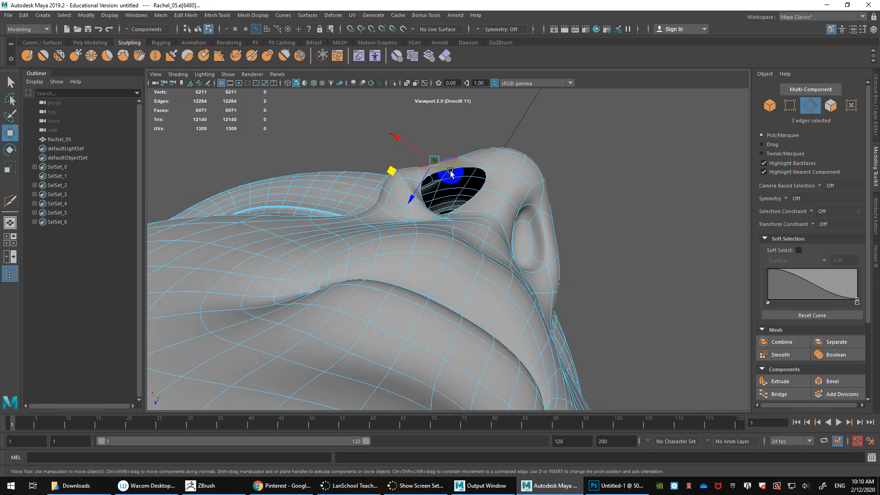
pyautogui.moveTo(394, 174); pyautogui.dragTo(518, 282)
# - Extrude the six border edges of the right nostril opening up into the nose, then scale and move the extruded ring
pyautogui.hotkey('ctrl', 'z')
pyautogui.keyDown('shift'); pyautogui.moveTo(459, 253); pyautogui.dragTo(471, 240); pyautogui.keyUp('shift')
pyautogui.press('r')
pyautogui.keyDown('alt'); pyautogui.moveTo(515, 267); pyautogui.dragTo(423, 246); pyautogui.keyUp('alt')
pyautogui.press('w')
pyautogui.moveTo(393, 216); pyautogui.dragTo(488, 269)
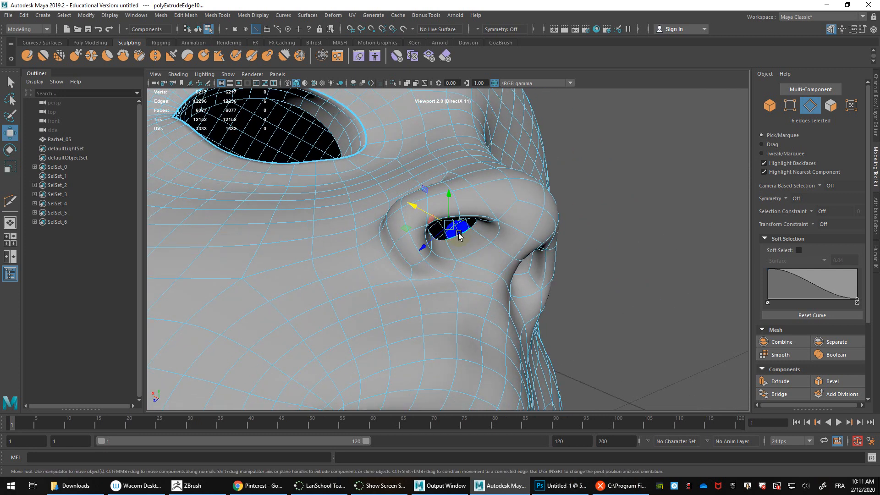
# - Extrude the nostril's inner border once more, merge it to its center to close the cavity, and reposition the merged vertex
pyautogui.keyDown('alt'); pyautogui.moveTo(462, 240); pyautogui.dragTo(511, 278); pyautogui.keyUp('alt')
pyautogui.keyDown('shift'); pyautogui.moveTo(442, 213); pyautogui.dragTo(430, 228); pyautogui.keyUp('shift')
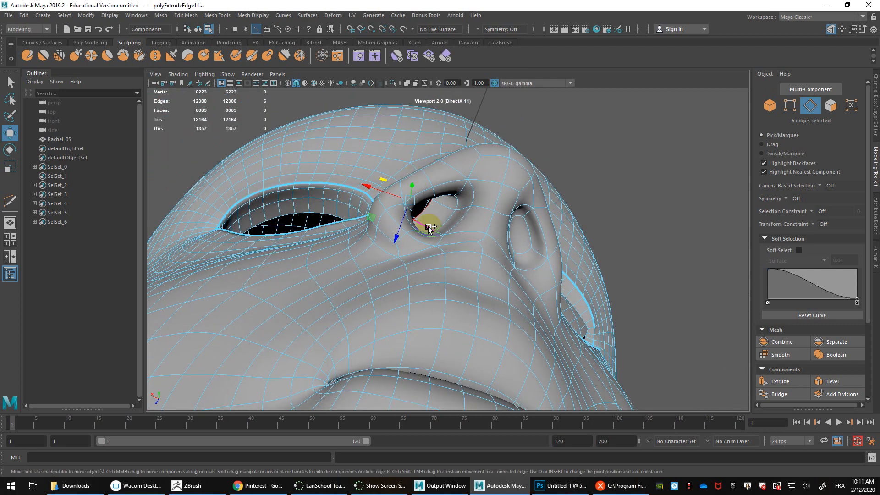
pyautogui.keyDown('shift'); pyautogui.moveTo(426, 211); pyautogui.dragTo(467, 188, button='right'); pyautogui.keyUp('shift')
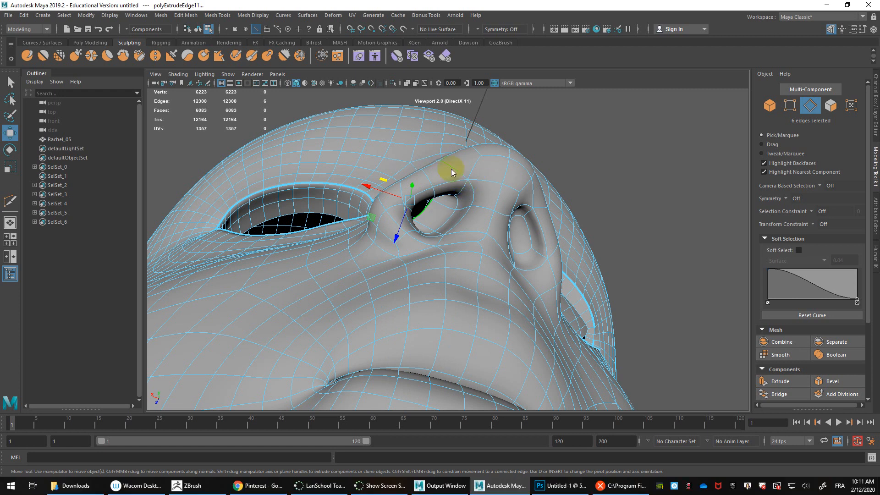
pyautogui.keyDown('alt'); pyautogui.moveTo(468, 218); pyautogui.dragTo(419, 218); pyautogui.keyUp('alt')
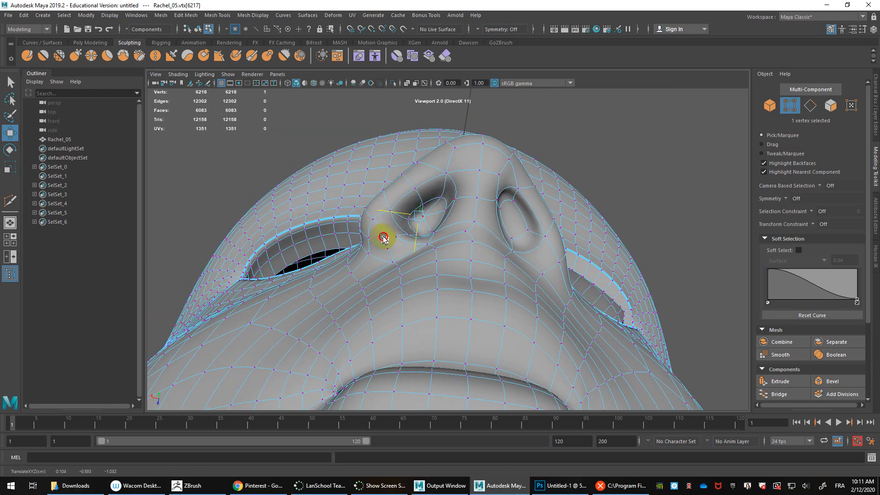
pyautogui.keyDown('alt'); pyautogui.moveTo(385, 236); pyautogui.dragTo(436, 235); pyautogui.keyUp('alt')
# - Select two edges on the right nostril's rim and move them to reshape the opening's side profile
pyautogui.moveTo(457, 227); pyautogui.dragTo(458, 199, button='right')
pyautogui.click(460, 228)
pyautogui.keyDown('alt'); pyautogui.moveTo(482, 243); pyautogui.dragTo(478, 260); pyautogui.keyUp('alt')
pyautogui.moveTo(478, 259); pyautogui.dragTo(500, 280, button='middle')
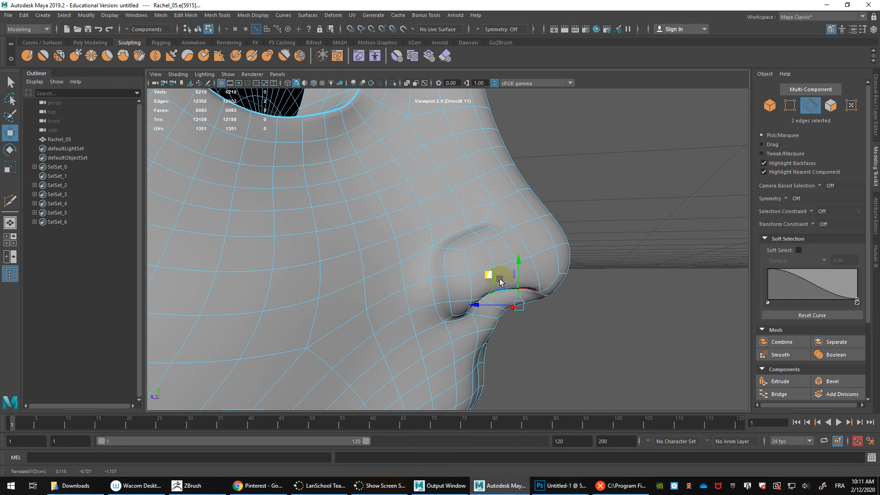
# - Move individual vertices along the right nostril's rim to refine its arched side profile
pyautogui.moveTo(518, 292); pyautogui.dragTo(454, 207, button='right')
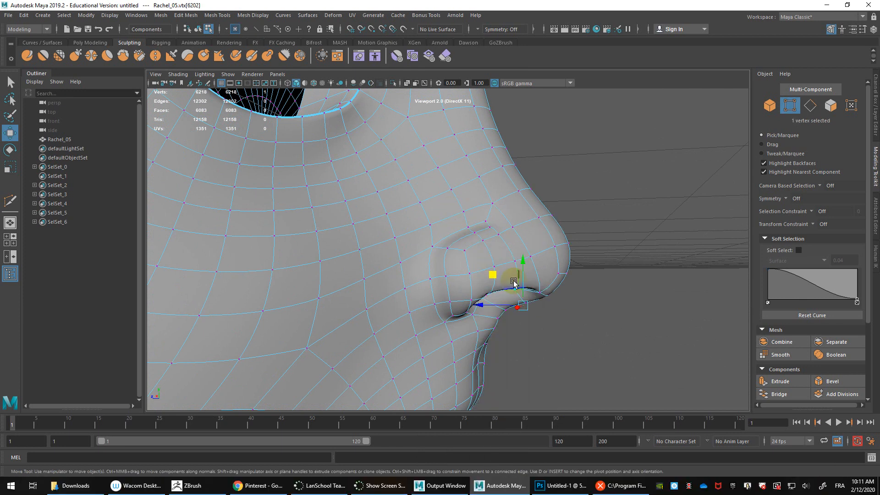
pyautogui.moveTo(514, 270); pyautogui.dragTo(473, 232, button='right')
pyautogui.keyDown('alt'); pyautogui.moveTo(475, 235); pyautogui.dragTo(504, 261); pyautogui.keyUp('alt')
pyautogui.click(426, 206)
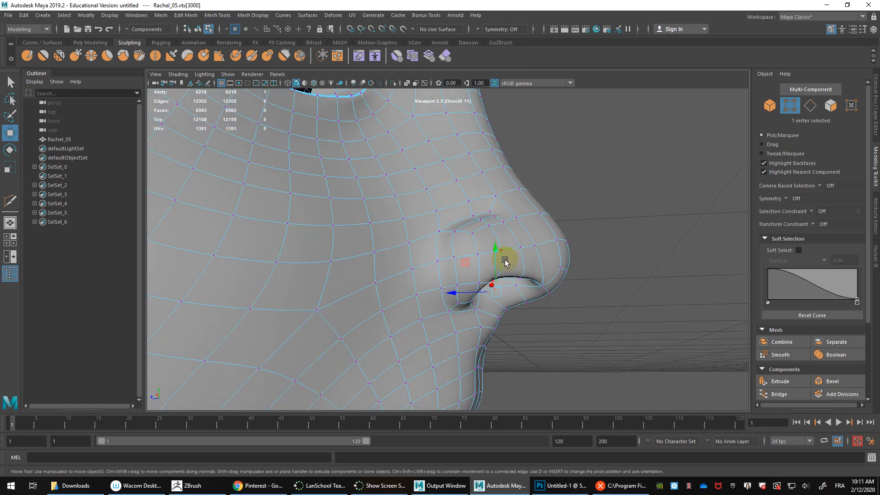
pyautogui.moveTo(466, 261); pyautogui.dragTo(476, 269, button='middle')
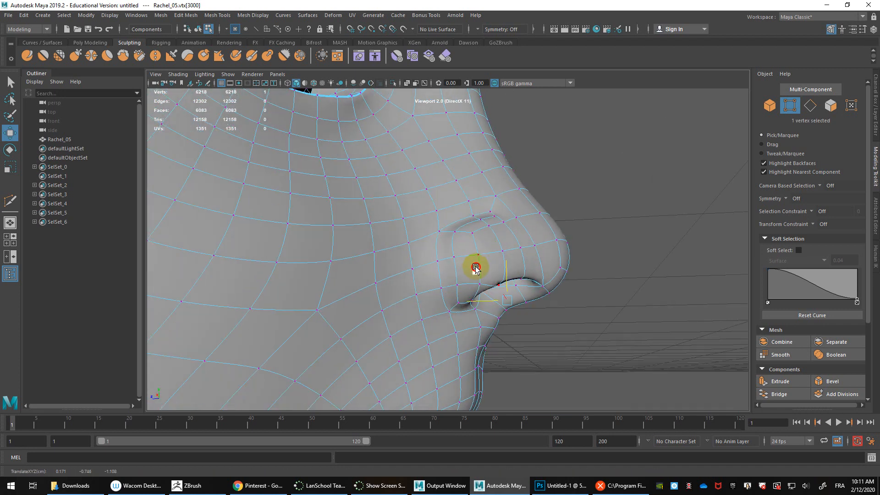
pyautogui.click(531, 268)
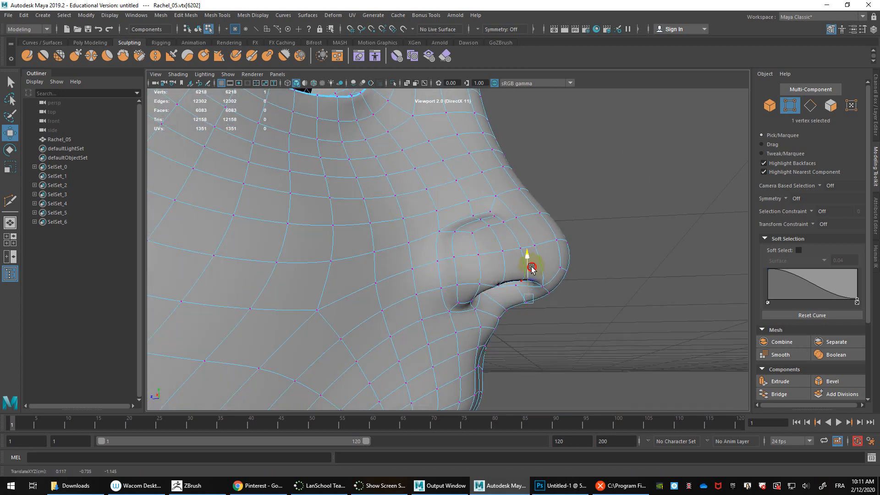
# - Select two vertices at the lower rear of the right nostril wing and shift them slightly
pyautogui.keyDown('alt'); pyautogui.moveTo(535, 270); pyautogui.dragTo(408, 295); pyautogui.keyUp('alt')
pyautogui.click(407, 235)
pyautogui.keyDown('shift'); pyautogui.click(399, 245); pyautogui.keyUp('shift')
pyautogui.hotkey('ctrl', 'z')
pyautogui.keyDown('shift'); pyautogui.click(375, 271); pyautogui.keyUp('shift')
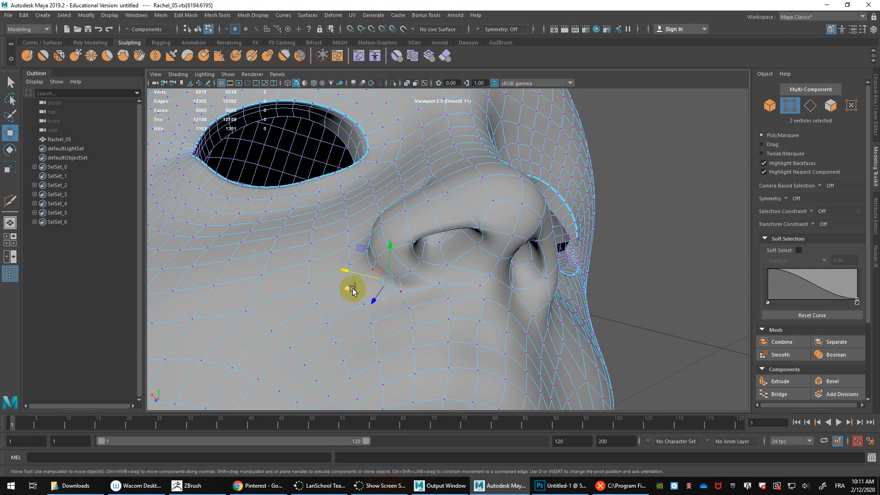
pyautogui.moveTo(353, 290); pyautogui.dragTo(357, 289)
# - Turn off the smooth preview and select the closely spaced vertices on the side of the nose above the right nostril wing
pyautogui.keyDown('alt'); pyautogui.moveTo(357, 288); pyautogui.dragTo(393, 339); pyautogui.keyUp('alt')
pyautogui.click(447, 315)
pyautogui.click(416, 324)
pyautogui.keyDown('alt'); pyautogui.moveTo(477, 292); pyautogui.dragTo(460, 285); pyautogui.keyUp('alt')
pyautogui.press('1')
pyautogui.scroll(4, 461, 284)
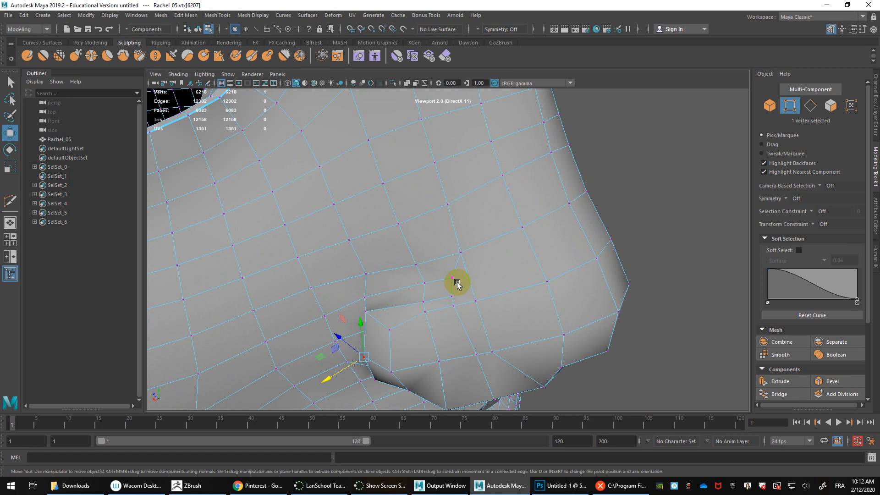
pyautogui.click(452, 278)
pyautogui.keyDown('shift'); pyautogui.click(451, 297); pyautogui.keyUp('shift')
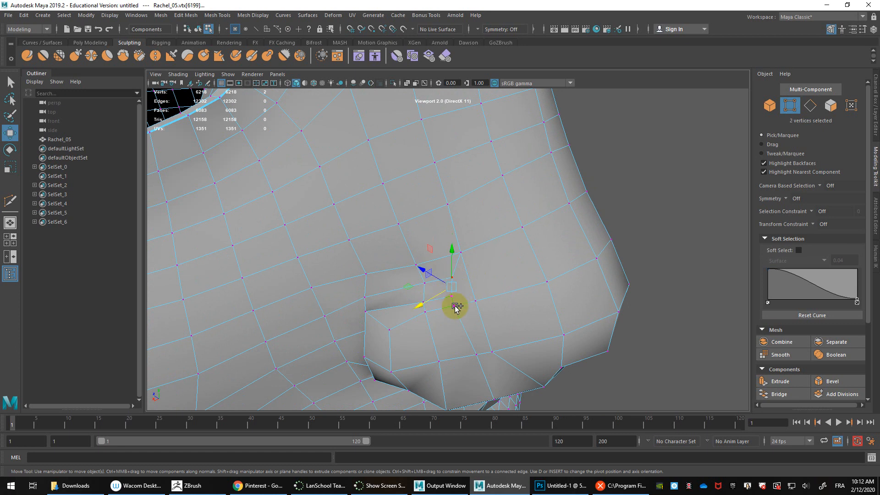
# - Try to merge the three selected vertices on the side of the nose to their center, and undo it
pyautogui.keyDown('shift'); pyautogui.moveTo(452, 298); pyautogui.dragTo(455, 261, button='right'); pyautogui.keyUp('shift')
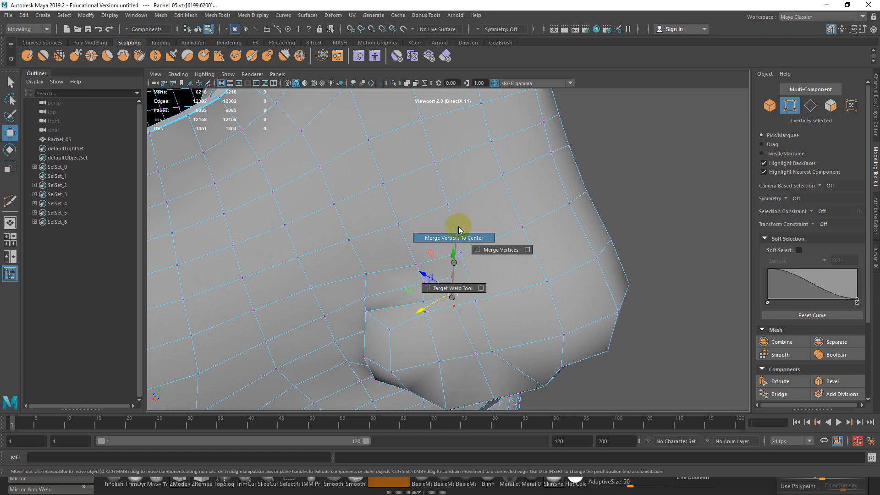
pyautogui.keyDown('shift'); pyautogui.moveTo(459, 229); pyautogui.dragTo(459, 230, button='right'); pyautogui.keyUp('shift')
pyautogui.hotkey('ctrl', 'z')
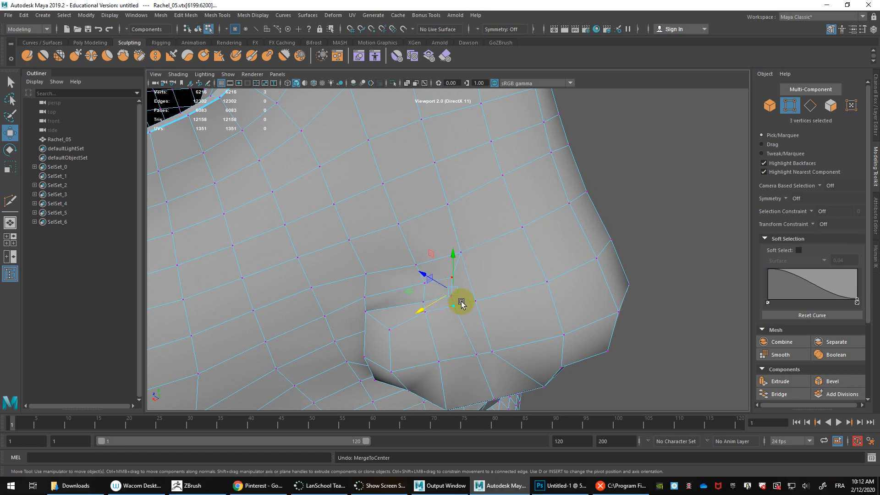
# - Drop one vertex from the selection, merge the remaining two above the nostril wing to their center, and restore the smooth preview
pyautogui.press('q')
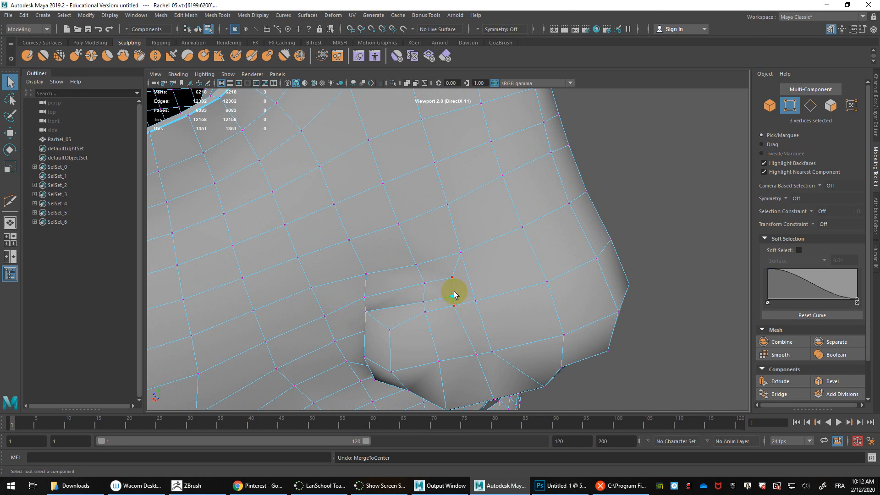
pyautogui.click(454, 307)
pyautogui.keyDown('shift'); pyautogui.moveTo(455, 294); pyautogui.dragTo(455, 252, button='right'); pyautogui.keyUp('shift')
pyautogui.keyDown('alt'); pyautogui.moveTo(452, 305); pyautogui.dragTo(476, 305); pyautogui.keyUp('alt')
pyautogui.press('2')
pyautogui.press('3')
pyautogui.keyDown('alt'); pyautogui.moveTo(610, 302); pyautogui.dragTo(533, 299, button='right'); pyautogui.keyUp('alt')
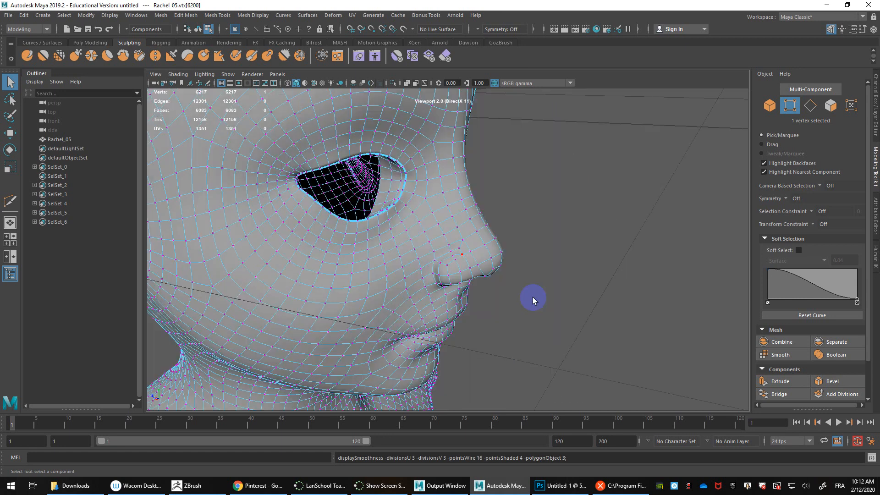
# - Examine the nose and right nostril wing on the smoothed head from the side
pyautogui.moveTo(472, 233); pyautogui.dragTo(490, 219, button='right')
pyautogui.click(539, 246)
pyautogui.keyDown('alt'); pyautogui.moveTo(537, 282); pyautogui.dragTo(535, 249); pyautogui.keyUp('alt')
pyautogui.click(437, 272)
pyautogui.moveTo(446, 234); pyautogui.dragTo(401, 234, button='right')
pyautogui.click(426, 257)
pyautogui.moveTo(450, 260); pyautogui.dragTo(463, 275)
pyautogui.press('w')
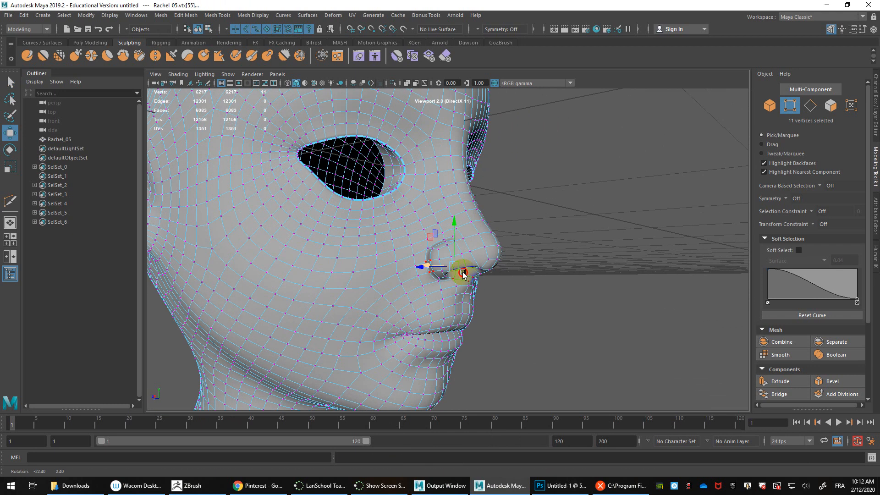
pyautogui.scroll(2, 463, 274)
pyautogui.keyDown('alt'); pyautogui.moveTo(447, 241); pyautogui.dragTo(499, 342, button='middle'); pyautogui.keyUp('alt')
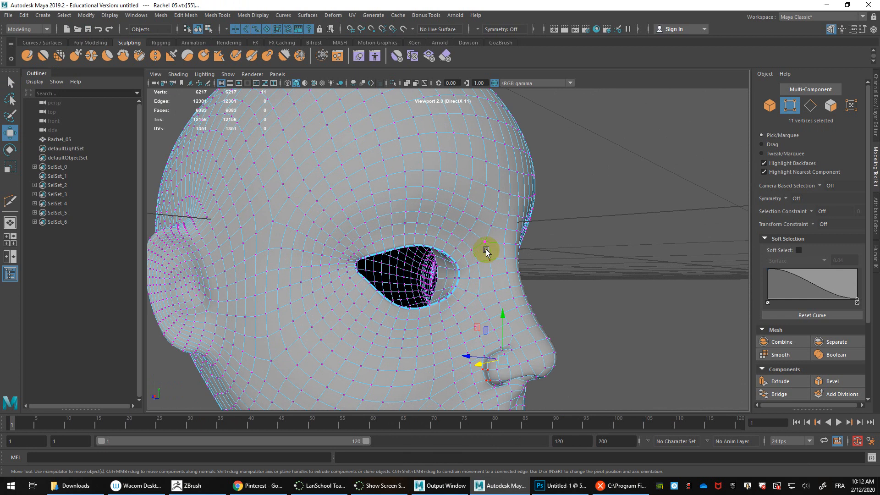
pyautogui.moveTo(487, 233); pyautogui.dragTo(511, 220, button='right')
pyautogui.click(582, 296)
# - Turn on Object X symmetry and merge the two edges flanking the center line of the upper forehead to their center
pyautogui.scroll(-5, 581, 296)
pyautogui.keyDown('alt'); pyautogui.moveTo(489, 334); pyautogui.dragTo(518, 257, button='middle'); pyautogui.keyUp('alt')
pyautogui.click(518, 259)
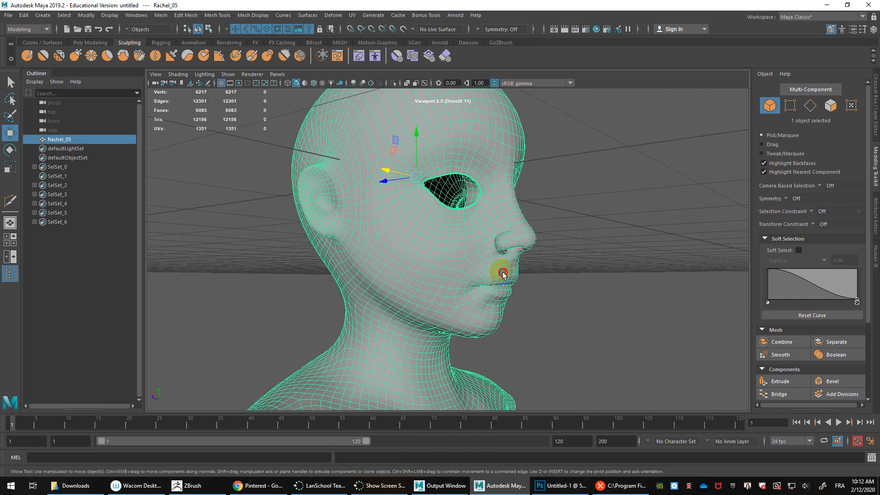
pyautogui.keyDown('alt'); pyautogui.moveTo(501, 269); pyautogui.dragTo(349, 283); pyautogui.keyUp('alt')
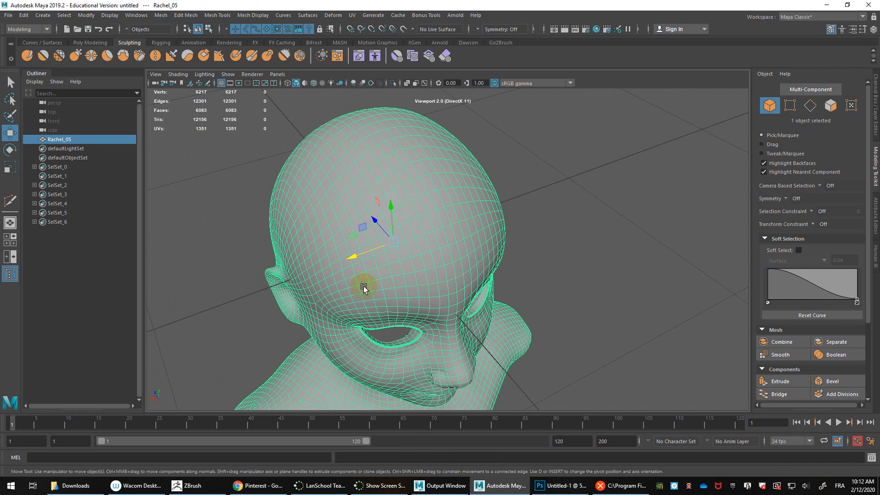
pyautogui.keyDown('alt'); pyautogui.moveTo(403, 269); pyautogui.dragTo(366, 182); pyautogui.keyUp('alt')
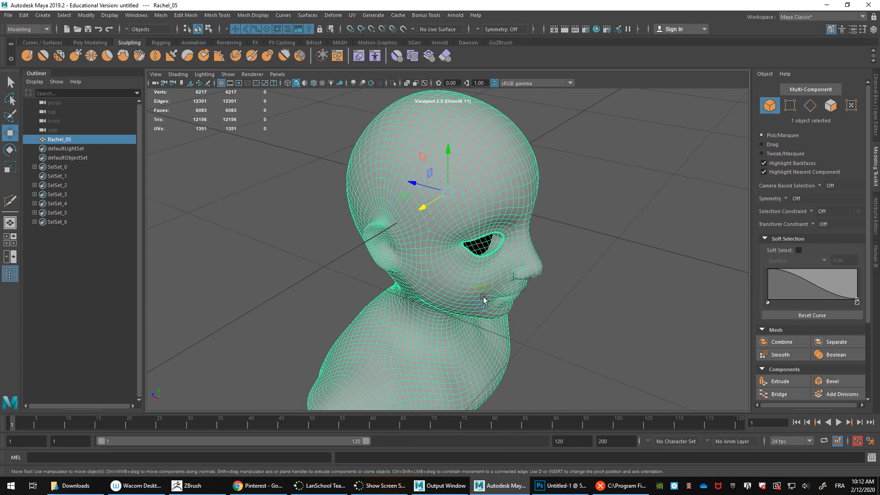
pyautogui.keyDown('alt'); pyautogui.moveTo(470, 204); pyautogui.dragTo(431, 212); pyautogui.keyUp('alt')
pyautogui.moveTo(431, 212); pyautogui.dragTo(430, 204, button='right')
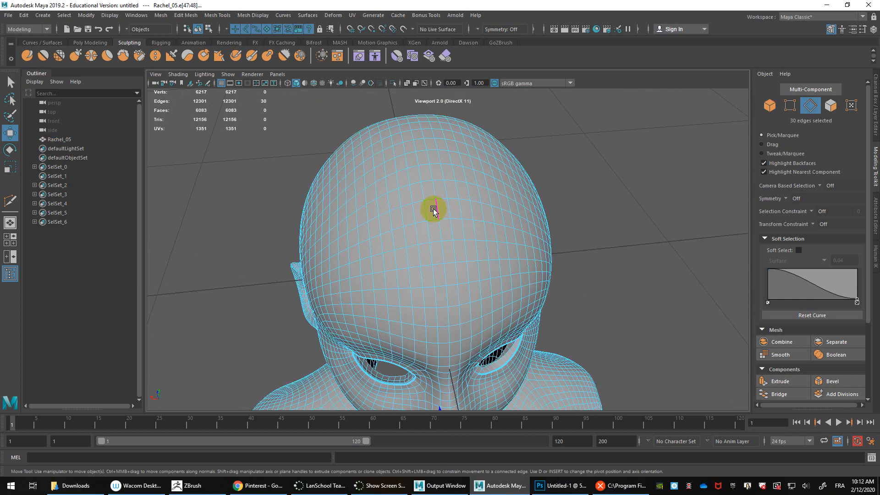
pyautogui.click(785, 198)
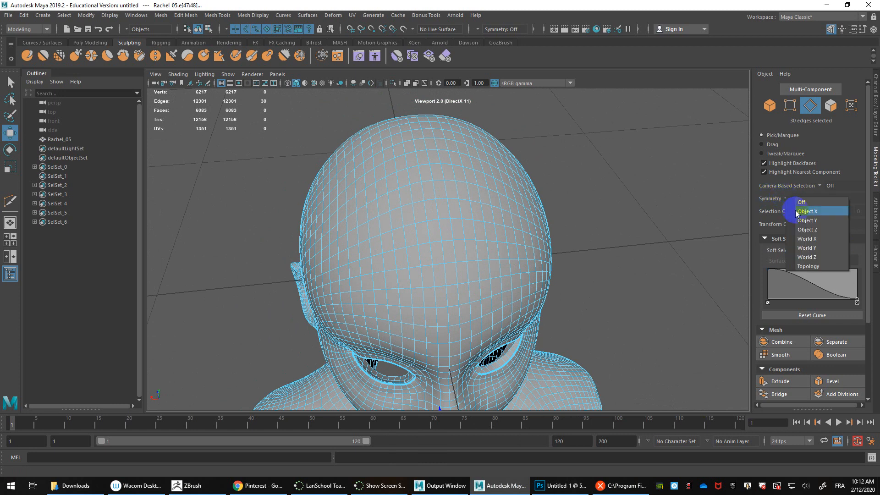
pyautogui.click(800, 214)
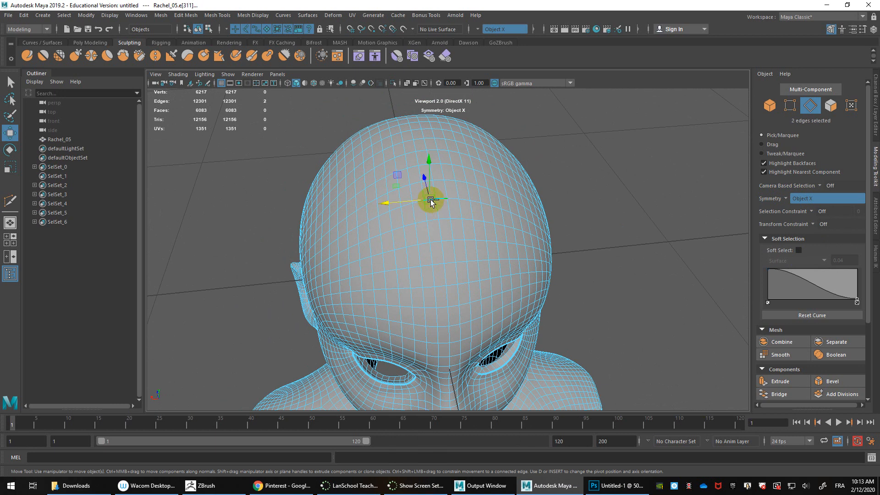
pyautogui.keyDown('shift'); pyautogui.moveTo(431, 202); pyautogui.dragTo(441, 148, button='right'); pyautogui.keyUp('shift')
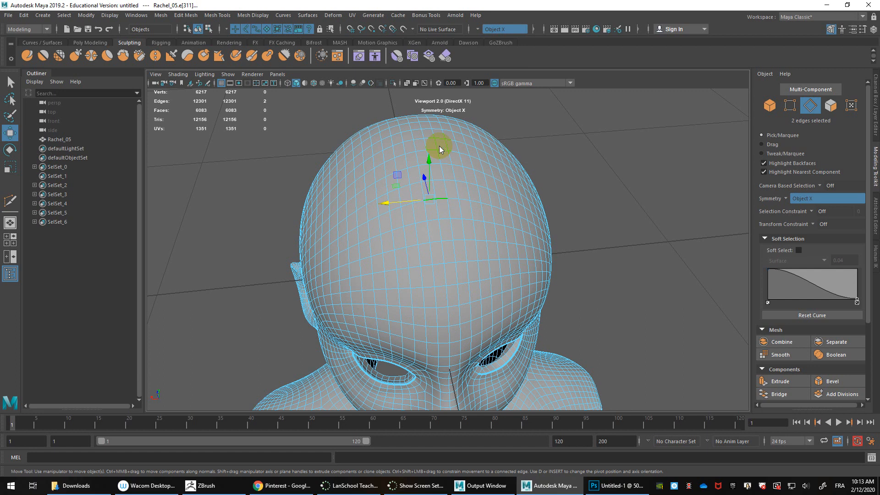
pyautogui.press('F9')
# - Delete the center-line edge just below the merged vertex on the upper forehead
pyautogui.keyDown('alt'); pyautogui.moveTo(448, 202); pyautogui.dragTo(484, 203); pyautogui.keyUp('alt')
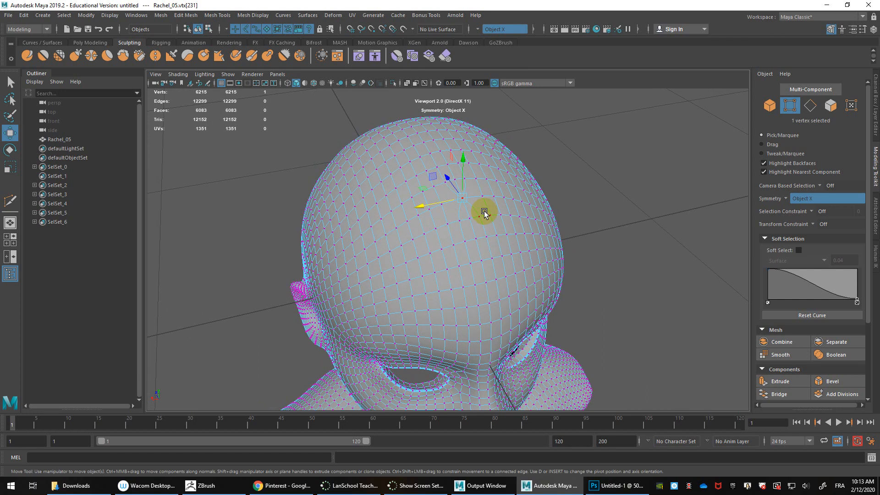
pyautogui.scroll(4, 484, 203)
pyautogui.keyDown('alt'); pyautogui.moveTo(484, 203); pyautogui.dragTo(475, 235, button='middle'); pyautogui.keyUp('alt')
pyautogui.moveTo(471, 216); pyautogui.dragTo(467, 176, button='right')
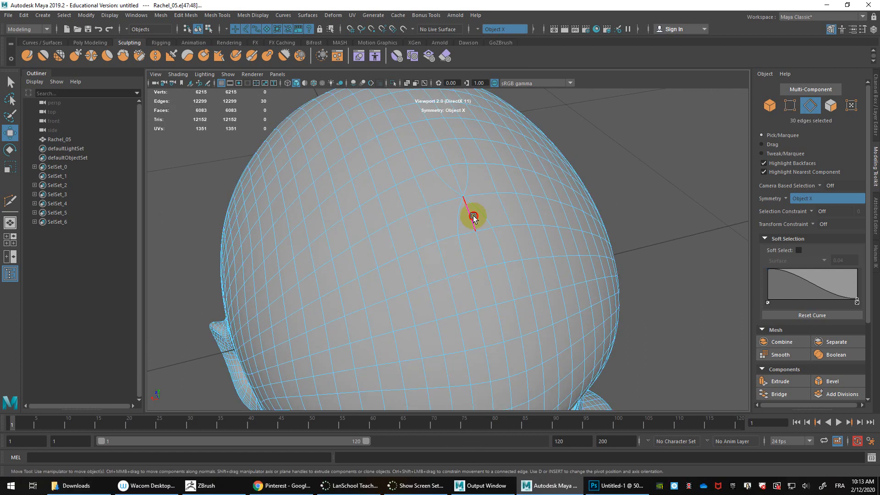
pyautogui.click(471, 212)
pyautogui.press('Delete')
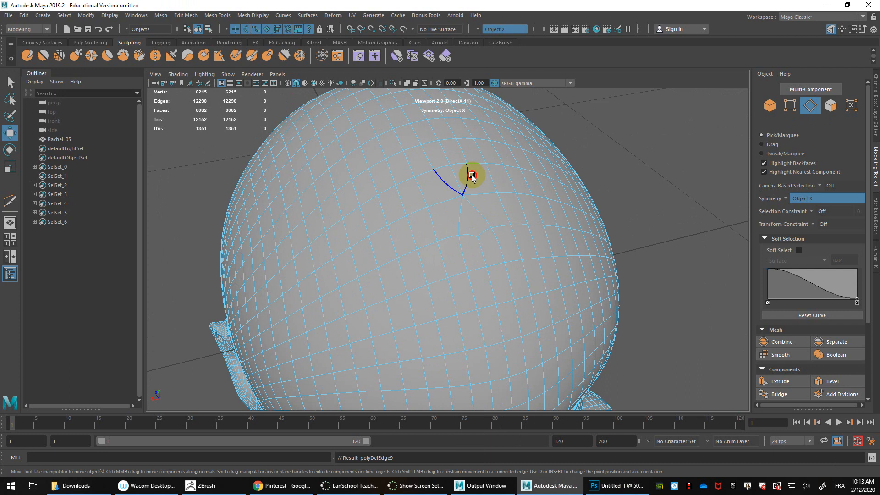
# - Delete the mirrored edge loops that start at the merged forehead vertex and run back over the crown
pyautogui.doubleClick(471, 176)
pyautogui.scroll(-5, 473, 206)
pyautogui.keyDown('alt'); pyautogui.moveTo(431, 255); pyautogui.dragTo(464, 237); pyautogui.keyUp('alt')
pyautogui.press('Delete')
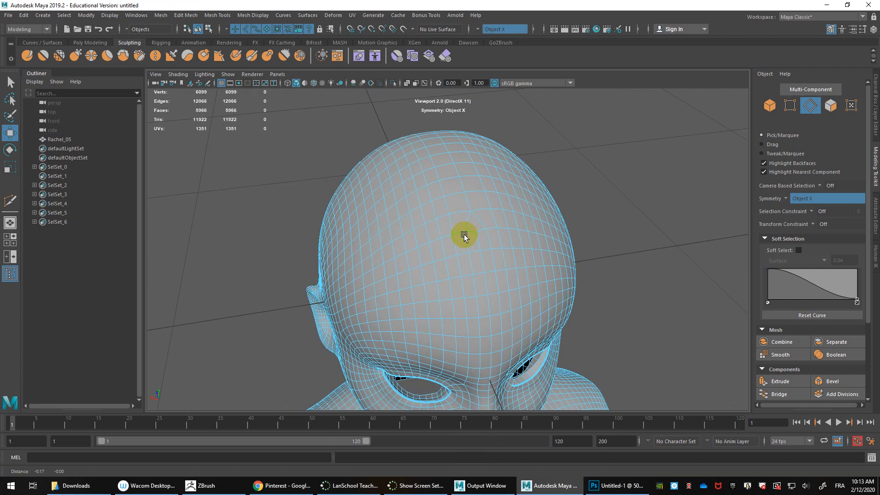
# - Select two adjacent edges on each side of the upper forehead and merge each pair to its center
pyautogui.click(436, 226)
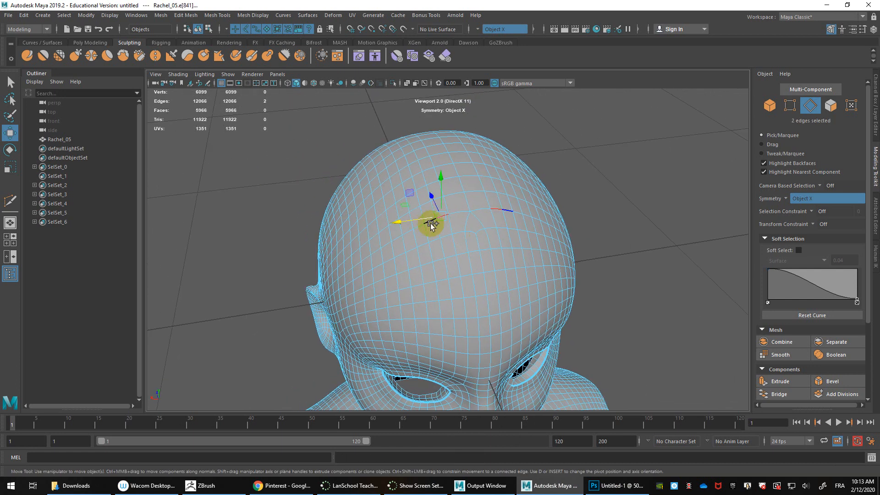
pyautogui.keyDown('shift'); pyautogui.click(431, 223); pyautogui.keyUp('shift')
pyautogui.keyDown('shift'); pyautogui.moveTo(430, 224); pyautogui.dragTo(434, 166, button='right'); pyautogui.keyUp('shift')
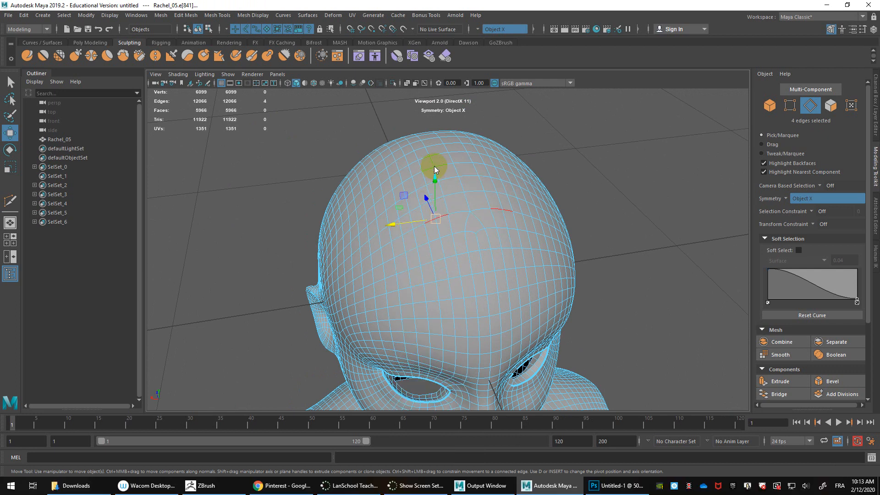
pyautogui.keyDown('shift'); pyautogui.moveTo(441, 232); pyautogui.dragTo(434, 205, button='right'); pyautogui.keyUp('shift')
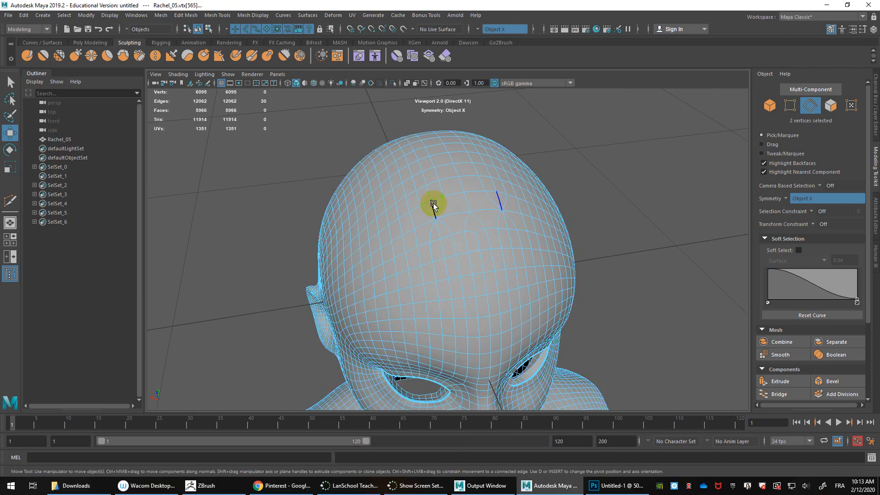
# - Delete the single edge just below the merged vertex on each side of the upper forehead
pyautogui.click(440, 232)
pyautogui.press('q')
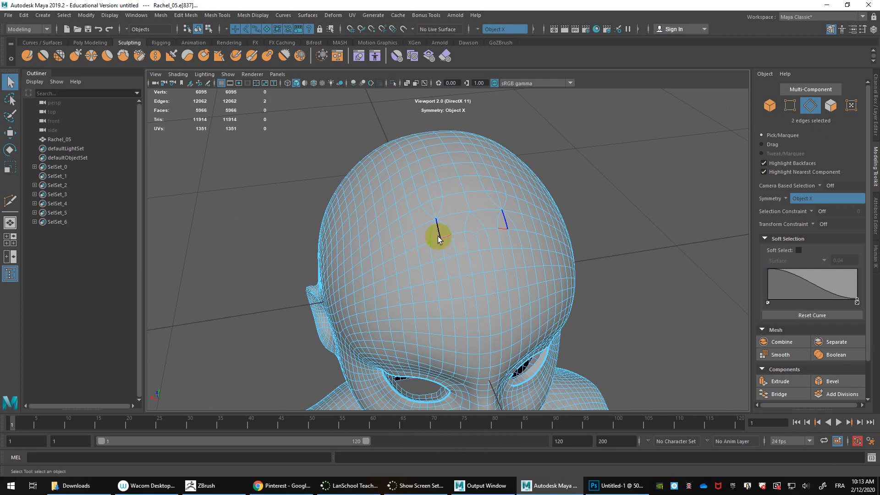
pyautogui.hotkey('ctrl', 'Delete')
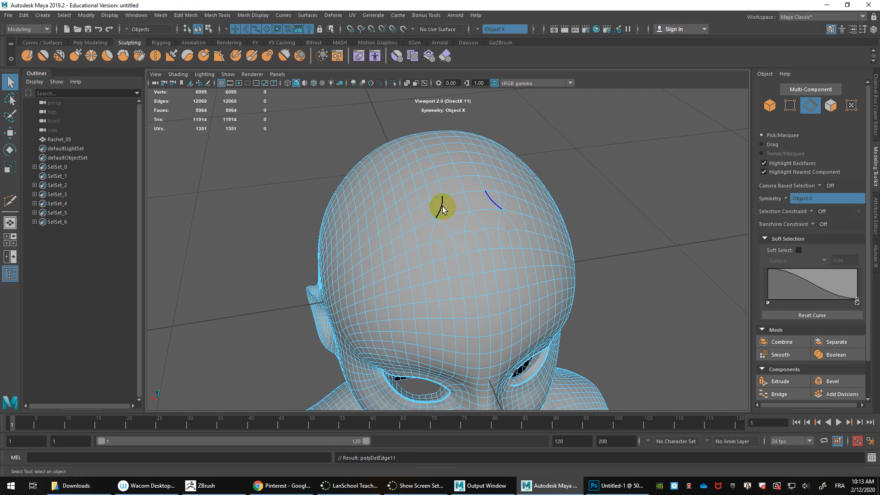
# - Delete the two edge loops on each side that run from the merged vertices back over the crown, and return to object selection
pyautogui.doubleClick(443, 207)
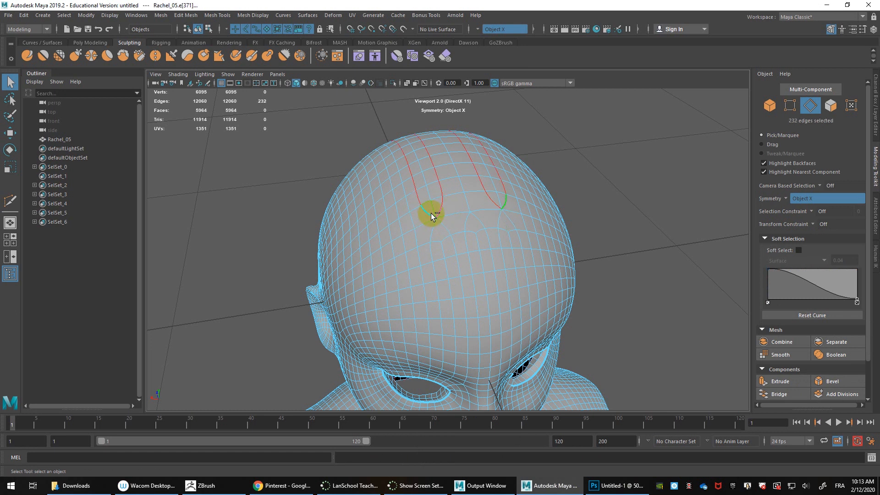
pyautogui.hotkey('ctrl', 'Delete')
pyautogui.moveTo(466, 200); pyautogui.dragTo(611, 196, button='right')
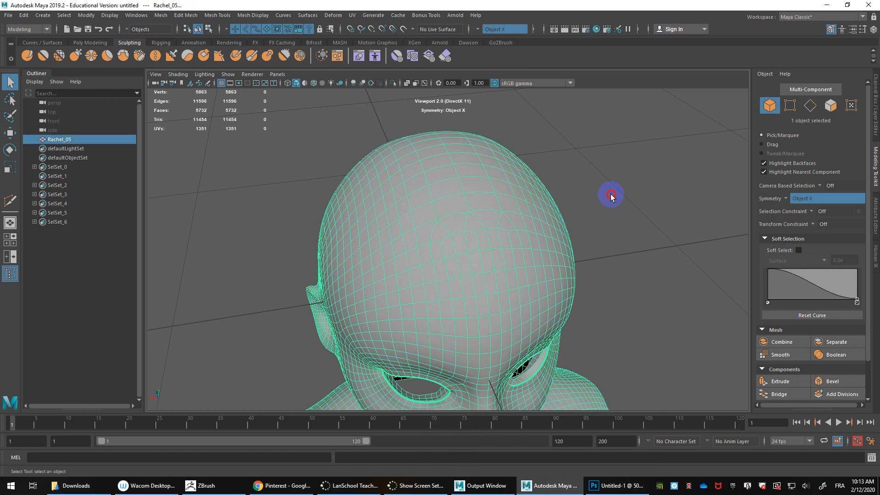
pyautogui.click(611, 196)
pyautogui.keyDown('alt'); pyautogui.moveTo(611, 196); pyautogui.dragTo(523, 238); pyautogui.keyUp('alt')
# - Draw a symmetrical three-segment Multi-Cut line bending upward across the faces at the side of the upper forehead
pyautogui.click(420, 174)
pyautogui.keyDown('alt'); pyautogui.moveTo(420, 174); pyautogui.dragTo(452, 183); pyautogui.keyUp('alt')
pyautogui.keyDown('alt'); pyautogui.moveTo(452, 194); pyautogui.dragTo(481, 198, button='middle'); pyautogui.keyUp('alt')
pyautogui.moveTo(452, 200)
pyautogui.keyDown('alt'); pyautogui.mouseDown()
pyautogui.moveTo(471, 202)
pyautogui.moveTo(464, 208)
pyautogui.mouseUp(); pyautogui.keyUp('alt')
pyautogui.keyDown('alt'); pyautogui.moveTo(464, 208); pyautogui.dragTo(485, 217, button='middle'); pyautogui.keyUp('alt')
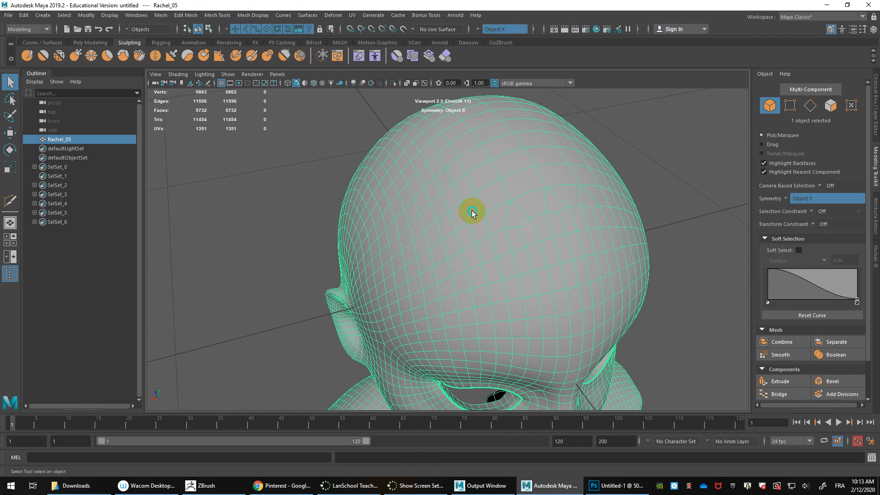
pyautogui.keyDown('shift'); pyautogui.moveTo(472, 211); pyautogui.dragTo(422, 211, button='right'); pyautogui.keyUp('shift')
pyautogui.click(490, 226)
pyautogui.scroll(3, 488, 225)
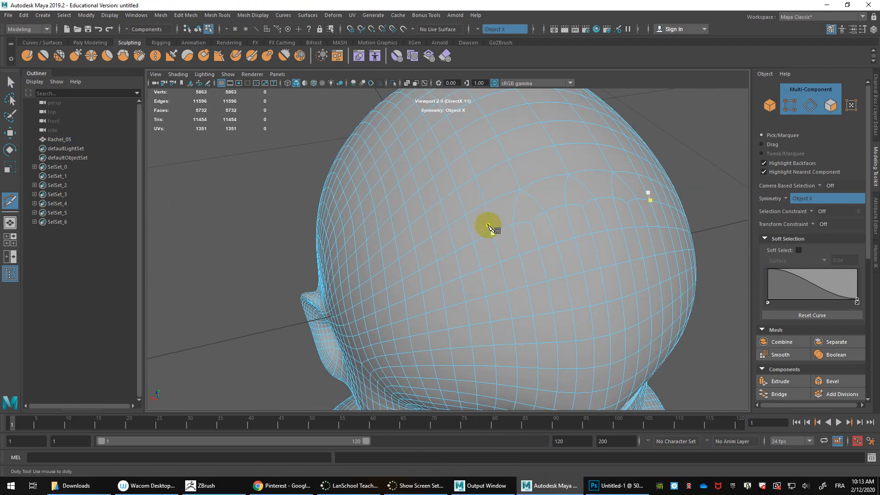
pyautogui.moveTo(475, 216)
pyautogui.keyDown('alt'); pyautogui.mouseDown()
pyautogui.moveTo(521, 208)
pyautogui.moveTo(532, 220)
pyautogui.moveTo(523, 249)
pyautogui.moveTo(486, 218)
pyautogui.mouseUp(); pyautogui.keyUp('alt')
pyautogui.keyDown('alt'); pyautogui.moveTo(486, 218); pyautogui.dragTo(472, 222, button='middle'); pyautogui.keyUp('alt')
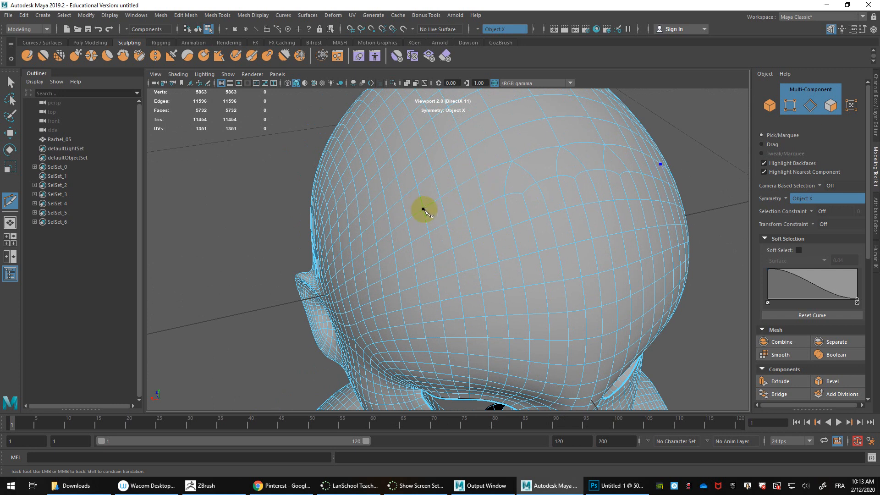
pyautogui.click(462, 202)
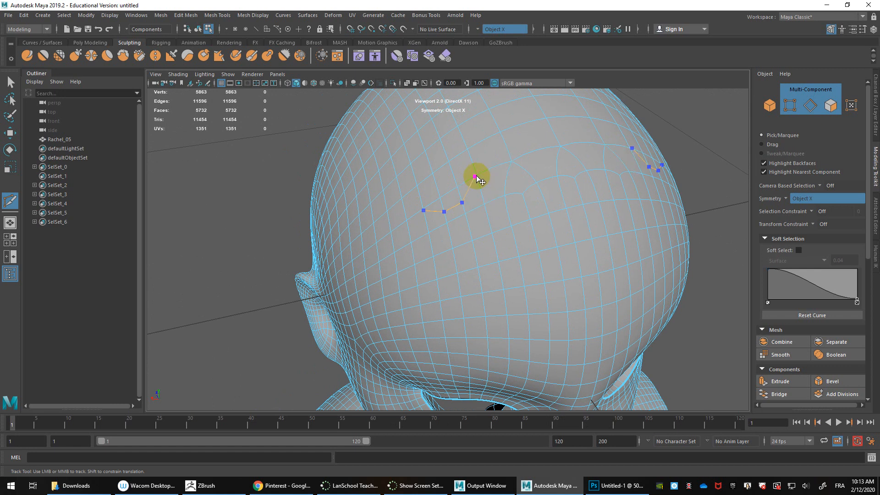
pyautogui.press('w')
# - Delete two short edges along the new cut on each side of the upper forehead
pyautogui.moveTo(457, 188); pyautogui.dragTo(457, 167, button='right')
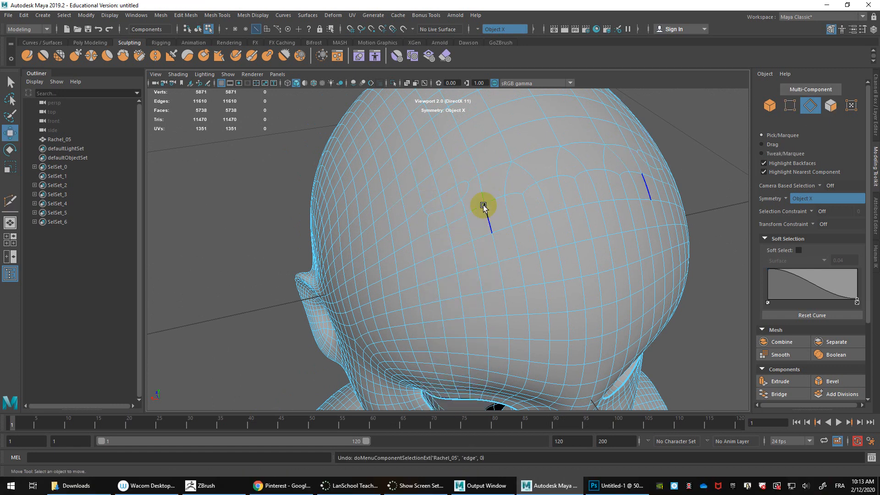
pyautogui.press('1')
pyautogui.click(457, 195)
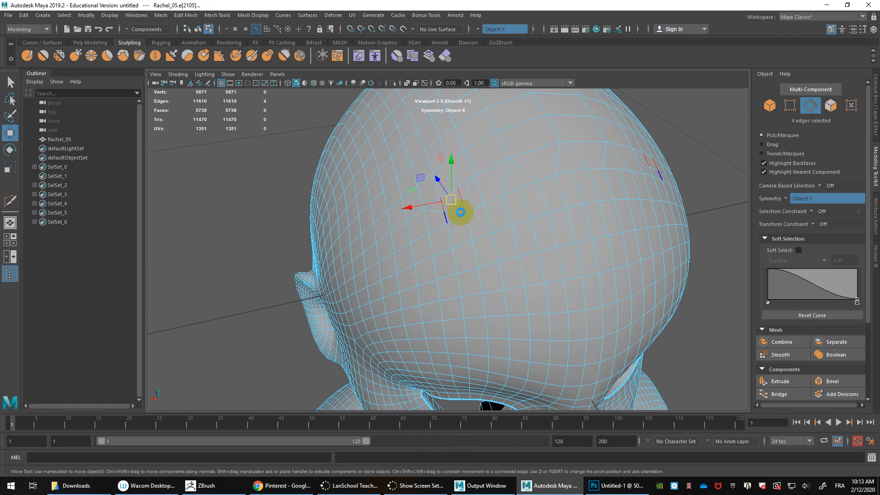
pyautogui.press('Delete')
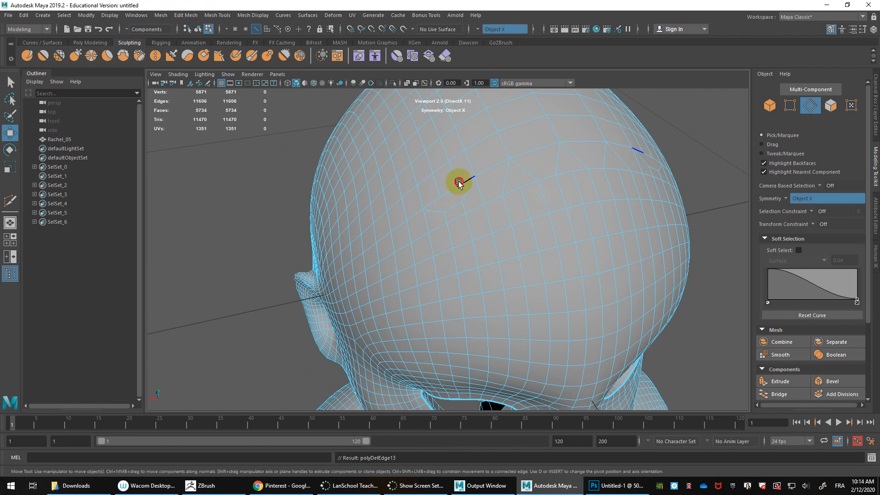
# - Delete the two neighbouring edge loops on each side that run from the new forehead cut back over the crown
pyautogui.click(458, 182)
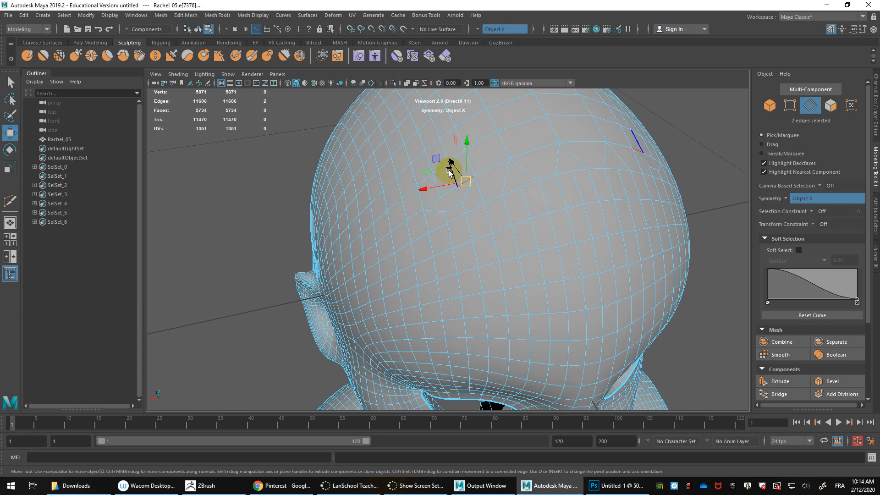
pyautogui.doubleClick(434, 184)
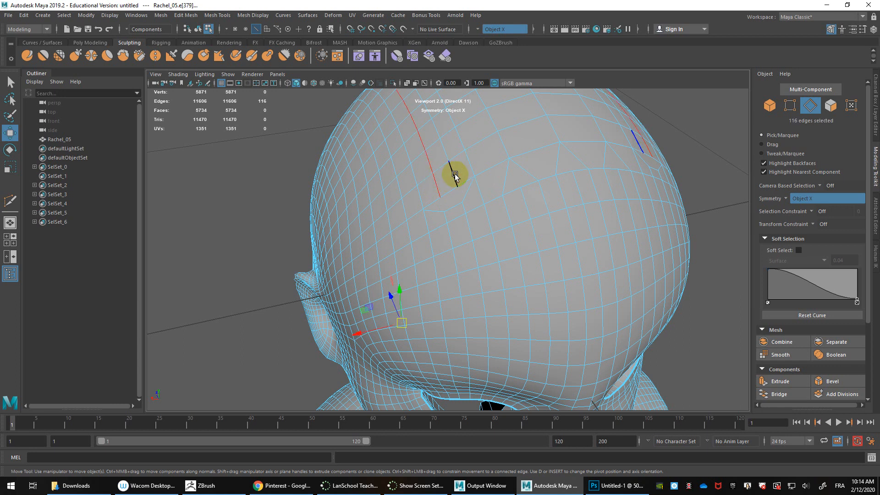
pyautogui.keyDown('shift'); pyautogui.doubleClick(457, 174); pyautogui.keyUp('shift')
pyautogui.press('Delete')
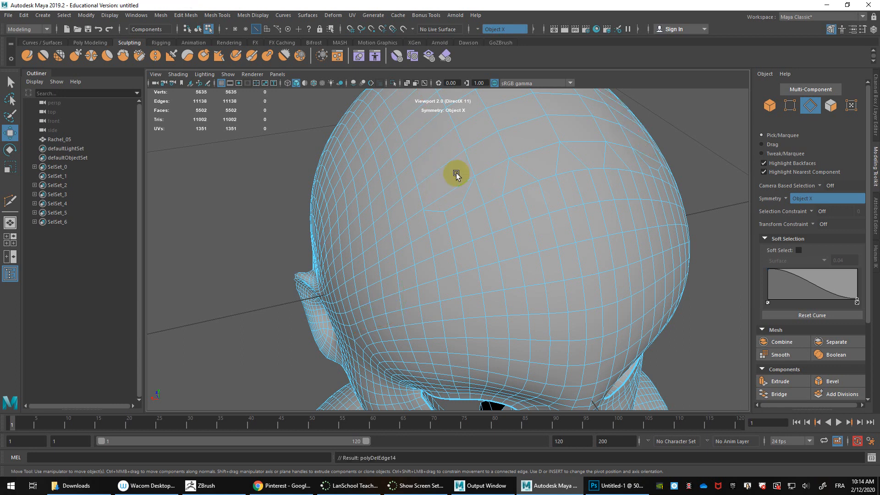
# - Examine the crown's edge flow from the back, the side and the front of the head
pyautogui.keyDown('alt'); pyautogui.moveTo(456, 173); pyautogui.dragTo(475, 198); pyautogui.keyUp('alt')
pyautogui.keyDown('alt'); pyautogui.moveTo(475, 198); pyautogui.dragTo(468, 202, button='right'); pyautogui.keyUp('alt')
pyautogui.keyDown('alt'); pyautogui.moveTo(469, 202); pyautogui.dragTo(580, 204); pyautogui.keyUp('alt')
pyautogui.keyDown('alt'); pyautogui.moveTo(580, 205); pyautogui.dragTo(534, 206, button='right'); pyautogui.keyUp('alt')
pyautogui.keyDown('alt'); pyautogui.moveTo(534, 207); pyautogui.dragTo(587, 212); pyautogui.keyUp('alt')
pyautogui.keyDown('alt'); pyautogui.moveTo(587, 212); pyautogui.dragTo(565, 215, button='right'); pyautogui.keyUp('alt')
pyautogui.keyDown('alt'); pyautogui.moveTo(566, 214); pyautogui.dragTo(564, 219); pyautogui.keyUp('alt')
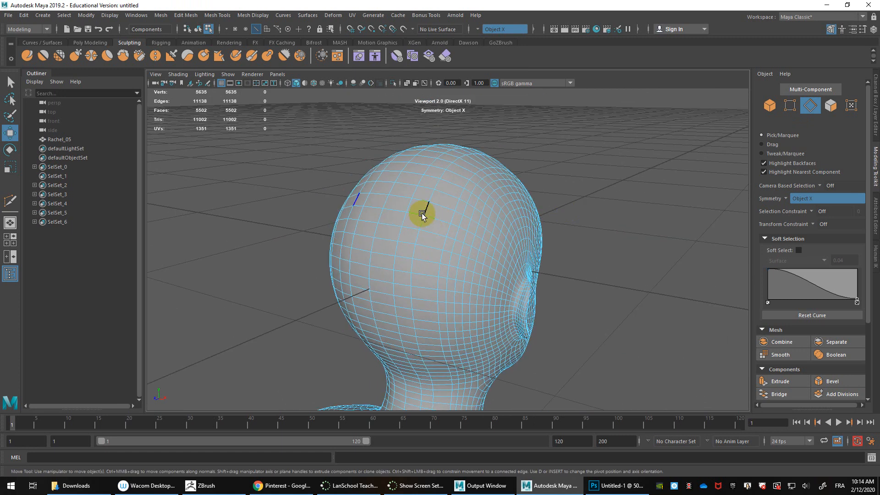
pyautogui.keyDown('alt'); pyautogui.moveTo(467, 269); pyautogui.dragTo(435, 274, button='right'); pyautogui.keyUp('alt')
pyautogui.keyDown('alt'); pyautogui.moveTo(434, 274); pyautogui.dragTo(436, 234, button='middle'); pyautogui.keyUp('alt')
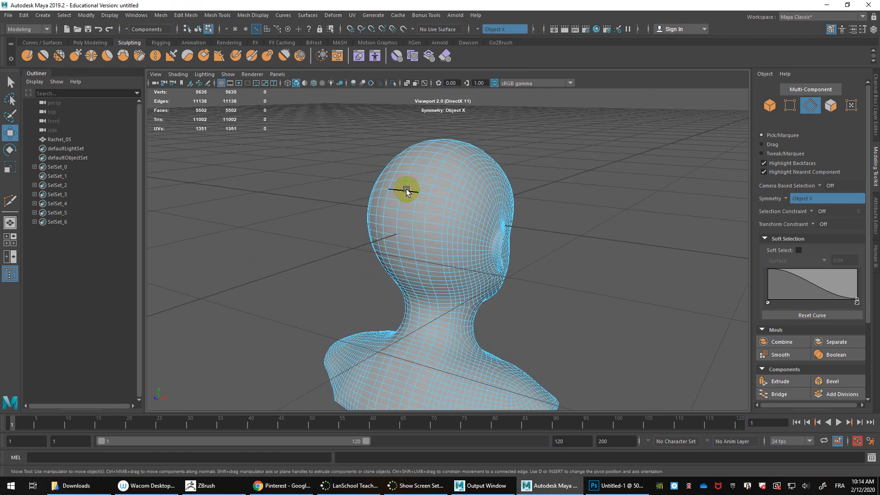
pyautogui.keyDown('alt'); pyautogui.moveTo(428, 205); pyautogui.dragTo(355, 228); pyautogui.keyUp('alt')
pyautogui.keyDown('alt'); pyautogui.moveTo(356, 228); pyautogui.dragTo(509, 220, button='right'); pyautogui.keyUp('alt')
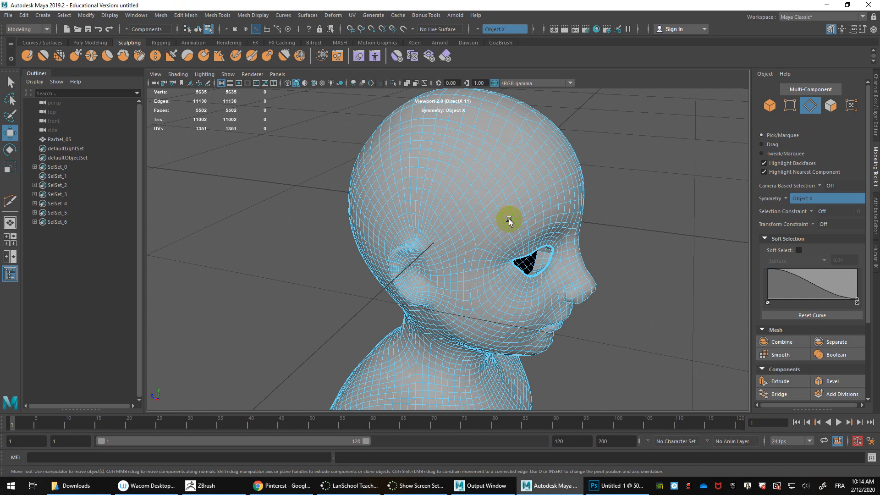
pyautogui.keyDown('alt'); pyautogui.moveTo(509, 220); pyautogui.dragTo(473, 247); pyautogui.keyUp('alt')
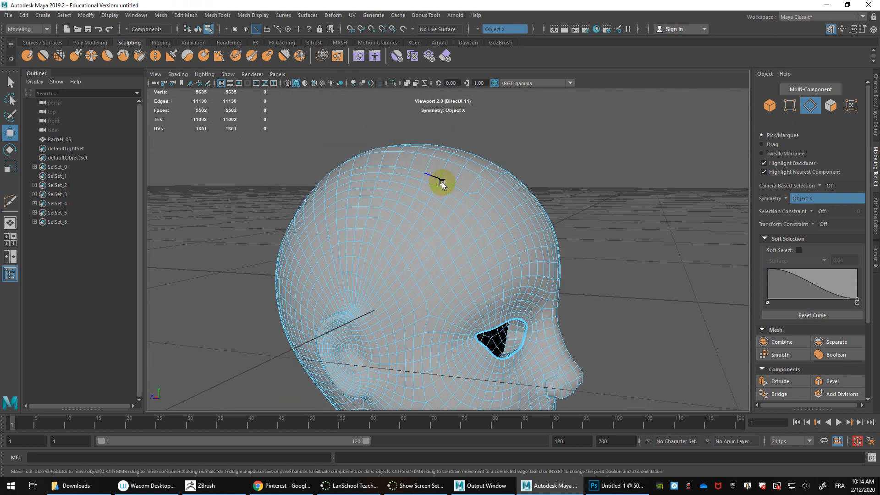
pyautogui.keyDown('alt'); pyautogui.moveTo(427, 202); pyautogui.dragTo(474, 198); pyautogui.keyUp('alt')
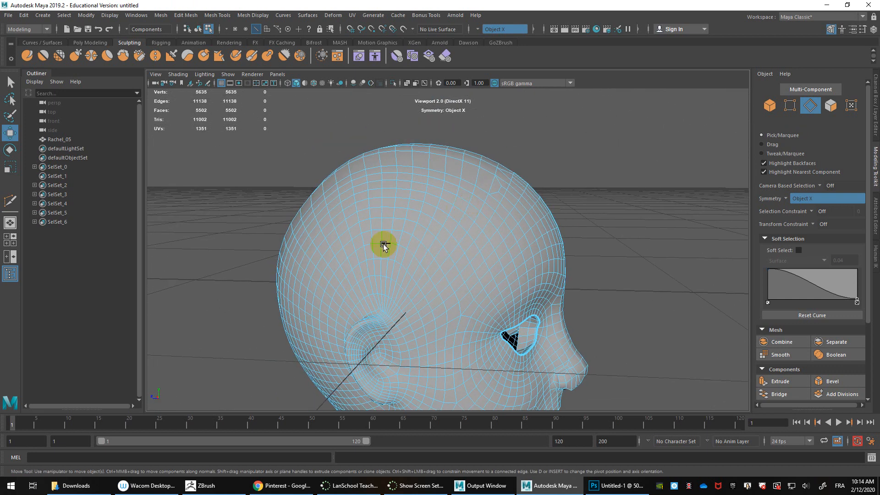
pyautogui.keyDown('alt'); pyautogui.moveTo(423, 298); pyautogui.dragTo(450, 238); pyautogui.keyUp('alt')
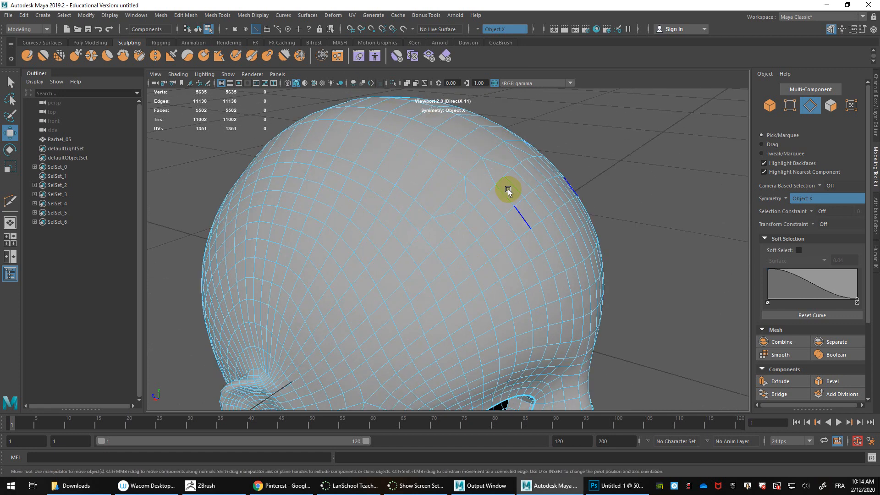
# - Bevel the horizontal edge row that crosses the middle of the forehead from temple to temple
pyautogui.keyDown('alt'); pyautogui.moveTo(507, 190); pyautogui.dragTo(461, 236); pyautogui.keyUp('alt')
pyautogui.keyDown('alt'); pyautogui.moveTo(461, 235); pyautogui.dragTo(484, 260, button='right'); pyautogui.keyUp('alt')
pyautogui.keyDown('alt'); pyautogui.moveTo(484, 259); pyautogui.dragTo(480, 232); pyautogui.keyUp('alt')
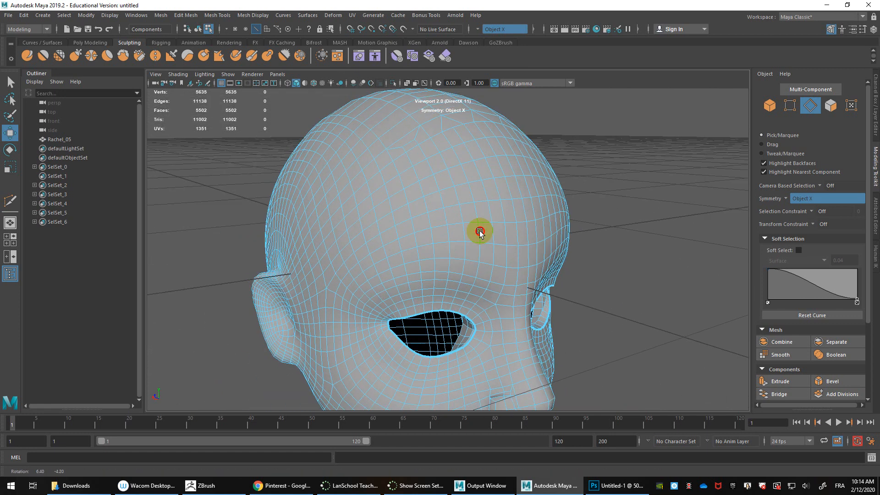
pyautogui.doubleClick(503, 224)
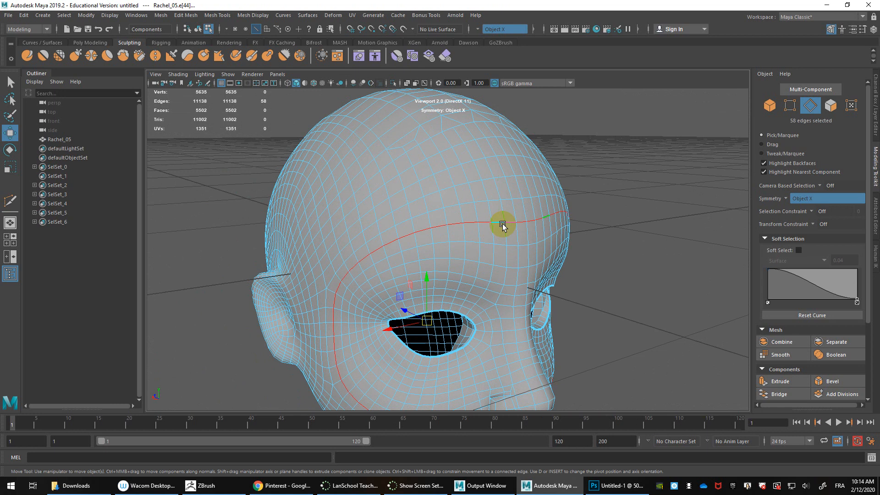
pyautogui.click(496, 199)
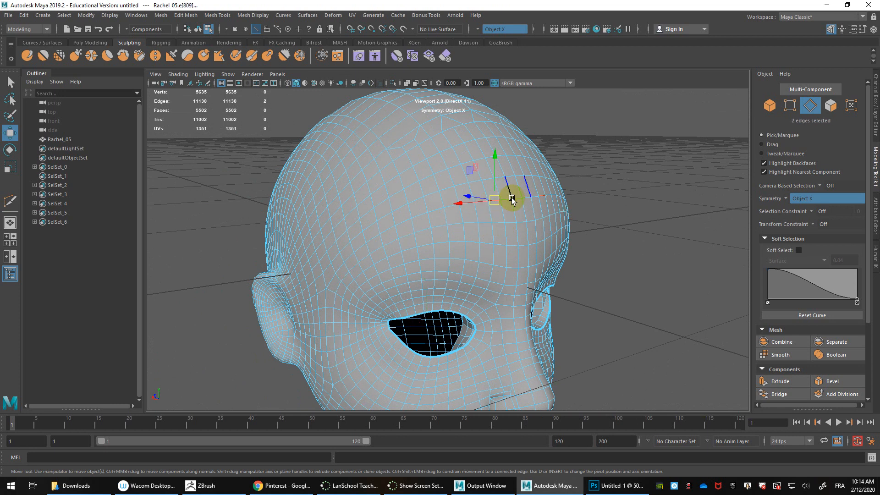
pyautogui.keyDown('shift'); pyautogui.click(357, 250); pyautogui.keyUp('shift')
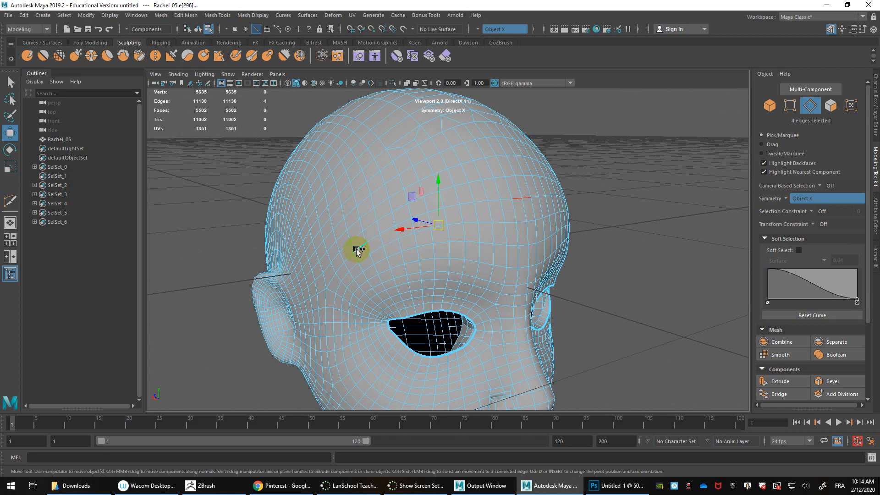
pyautogui.scroll(3, 362, 251)
pyautogui.keyDown('shift'); pyautogui.moveTo(379, 243); pyautogui.dragTo(425, 243, button='right'); pyautogui.keyUp('shift')
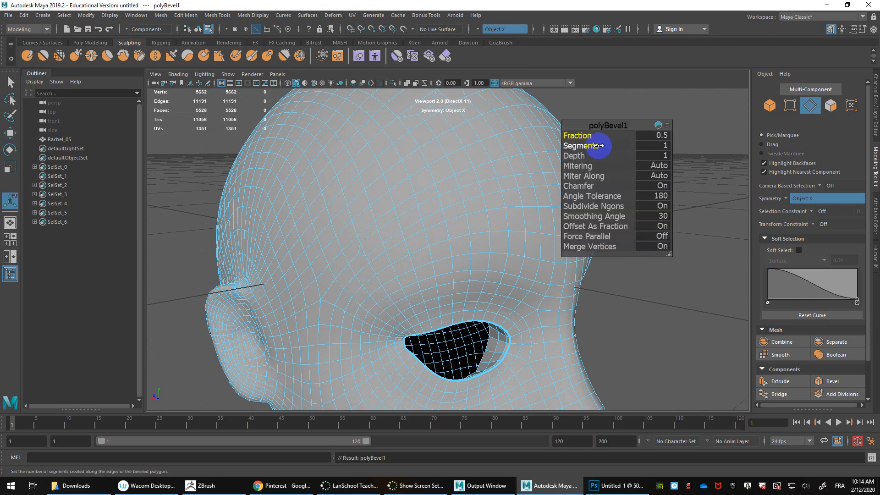
# - Set the forehead bevel's Segments to 2
pyautogui.click(579, 156)
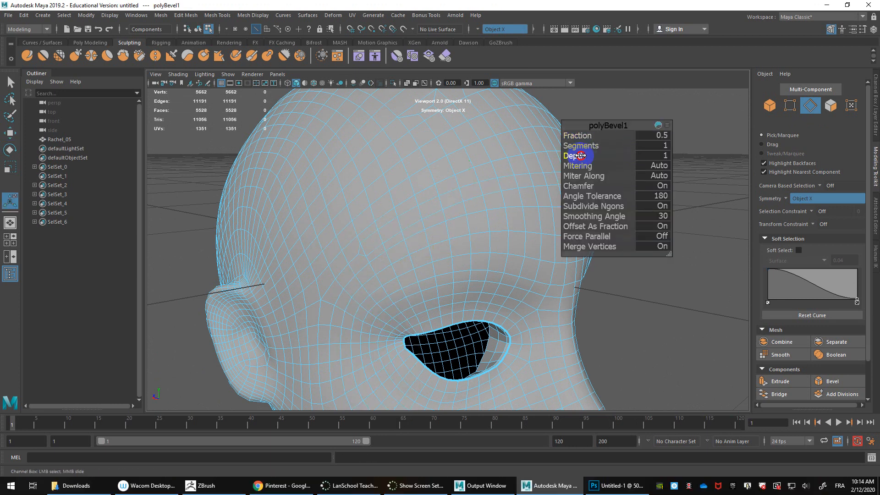
pyautogui.moveTo(600, 157); pyautogui.dragTo(644, 157)
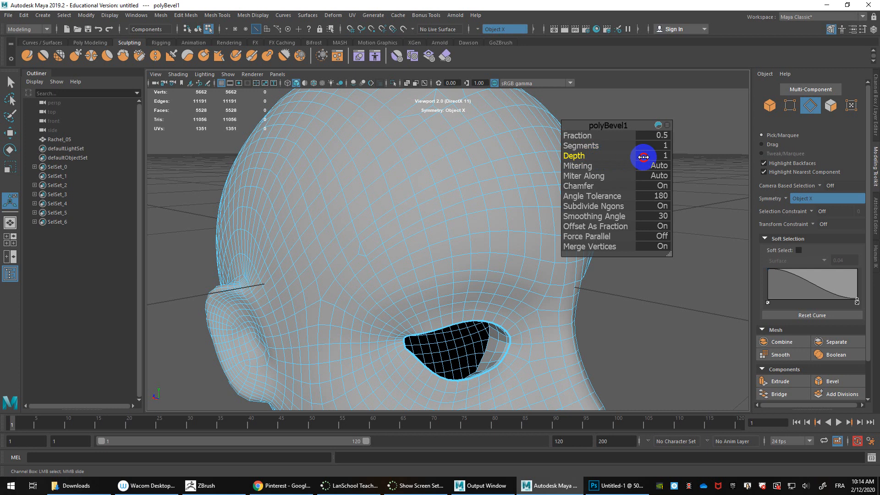
pyautogui.moveTo(590, 146); pyautogui.dragTo(668, 141)
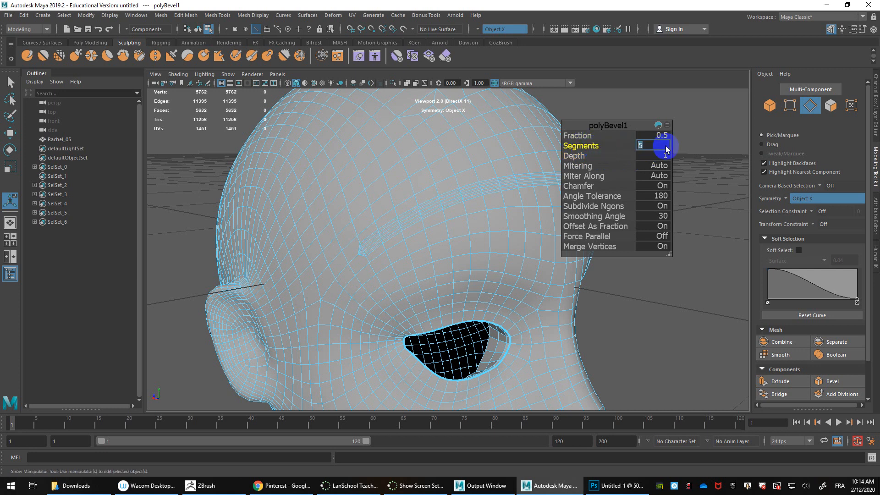
# - Delete the short leftover edge at the temple end of the forehead bevel on both sides
pyautogui.moveTo(430, 250)
pyautogui.keyDown('alt'); pyautogui.mouseDown()
pyautogui.moveTo(390, 248)
pyautogui.moveTo(428, 255)
pyautogui.mouseUp(); pyautogui.keyUp('alt')
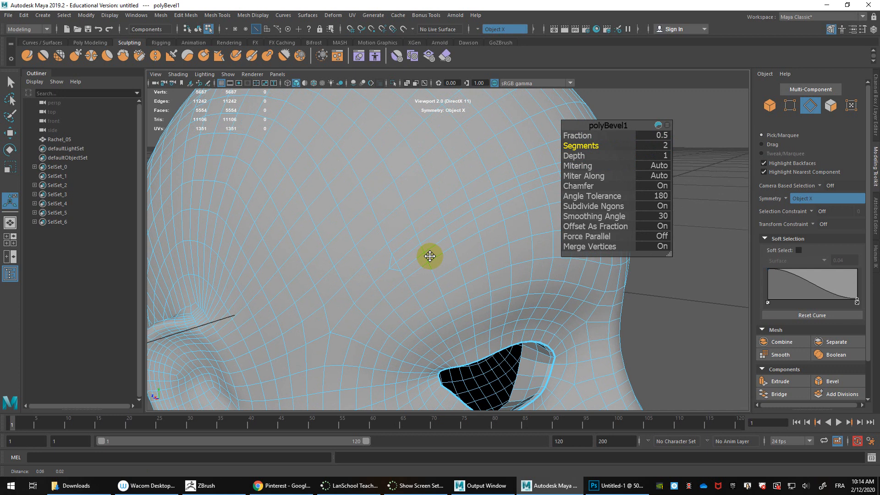
pyautogui.click(394, 265)
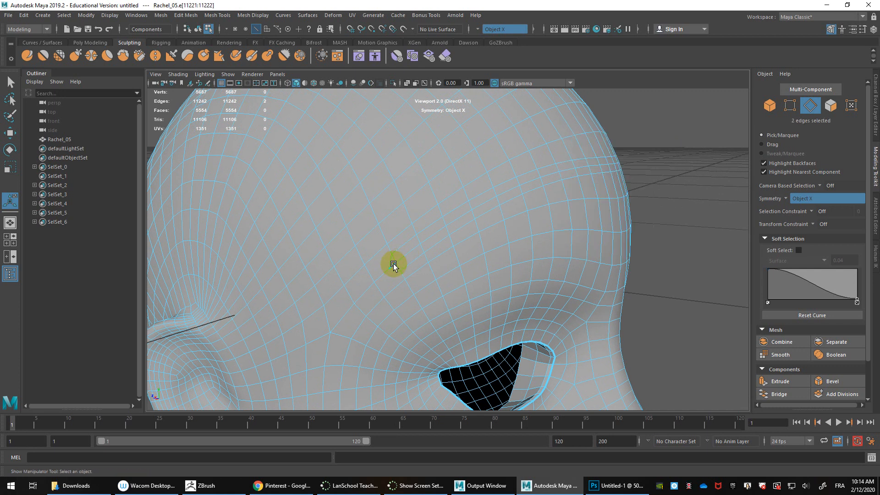
pyautogui.press('Delete')
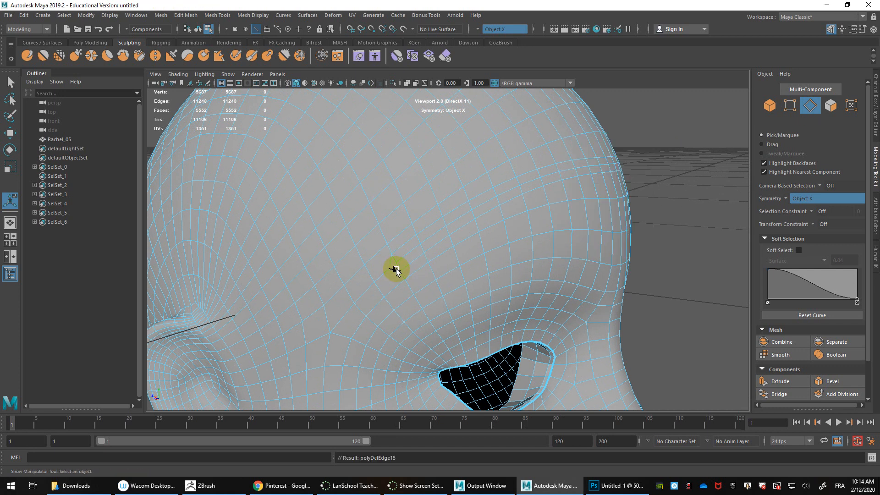
# - Target-weld the stray vertex at each temple end of the forehead bevel to the adjacent vertex towards the ear
pyautogui.moveTo(397, 270); pyautogui.dragTo(346, 230, button='right')
pyautogui.scroll(-1, 834, 339)
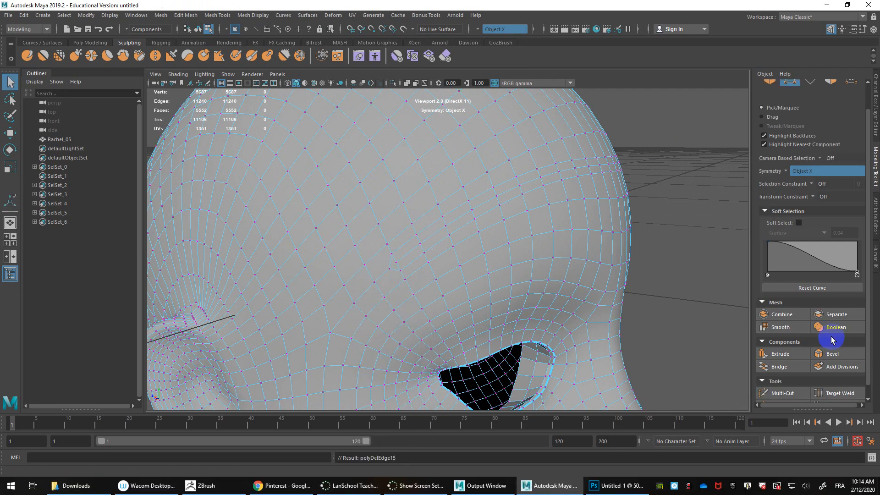
pyautogui.scroll(-1, 834, 339)
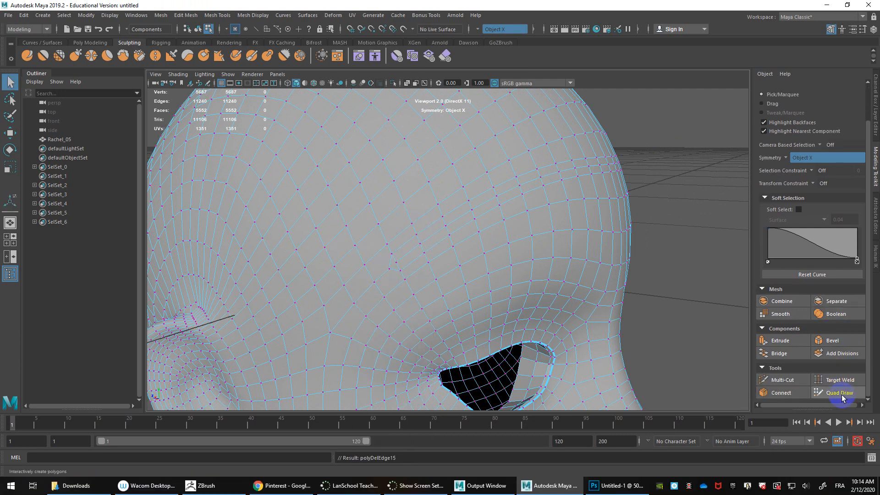
pyautogui.click(840, 379)
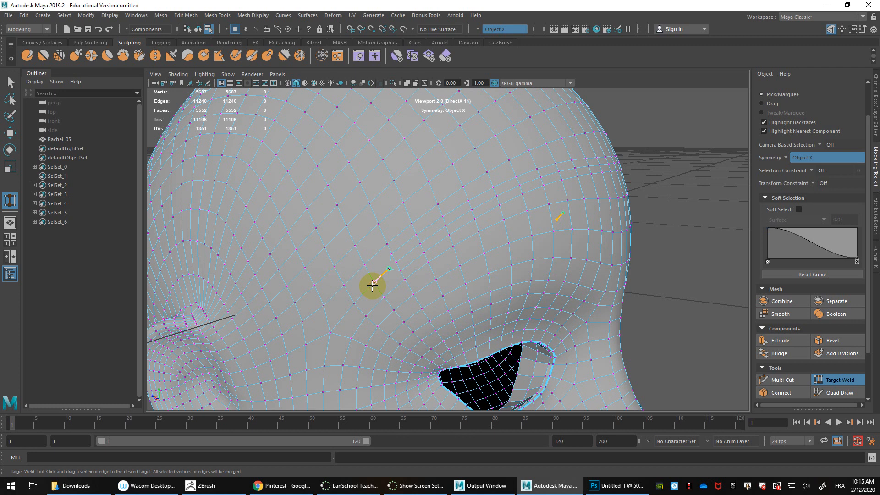
pyautogui.press('w')
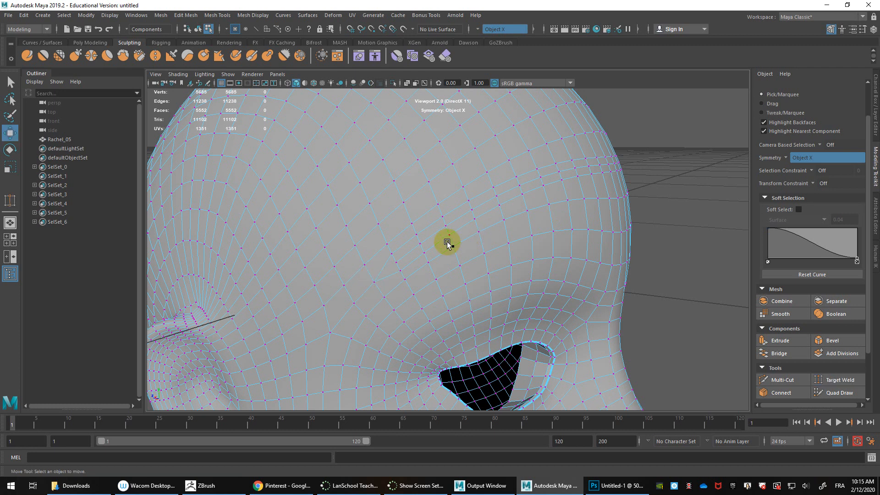
# - Inspect the forehead surface around the bevel without the wireframe, in object mode, from above and from the front
pyautogui.scroll(-4, 449, 242)
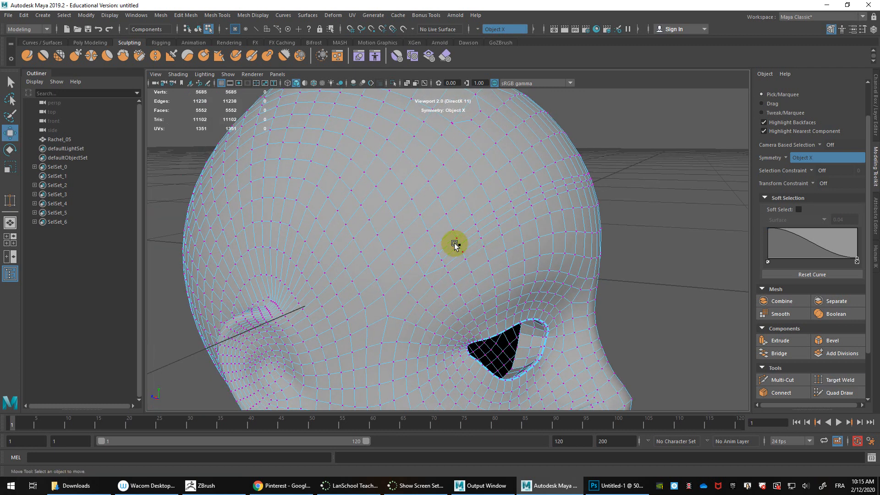
pyautogui.moveTo(454, 249); pyautogui.dragTo(452, 206, button='right')
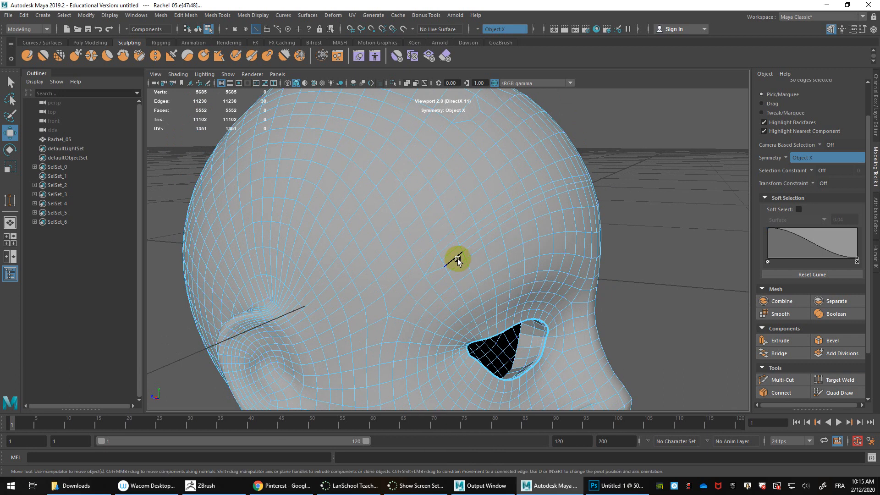
pyautogui.doubleClick(453, 251)
pyautogui.keyDown('alt'); pyautogui.moveTo(453, 251); pyautogui.dragTo(495, 219); pyautogui.keyUp('alt')
pyautogui.moveTo(513, 205); pyautogui.dragTo(537, 188, button='right')
pyautogui.click(688, 257)
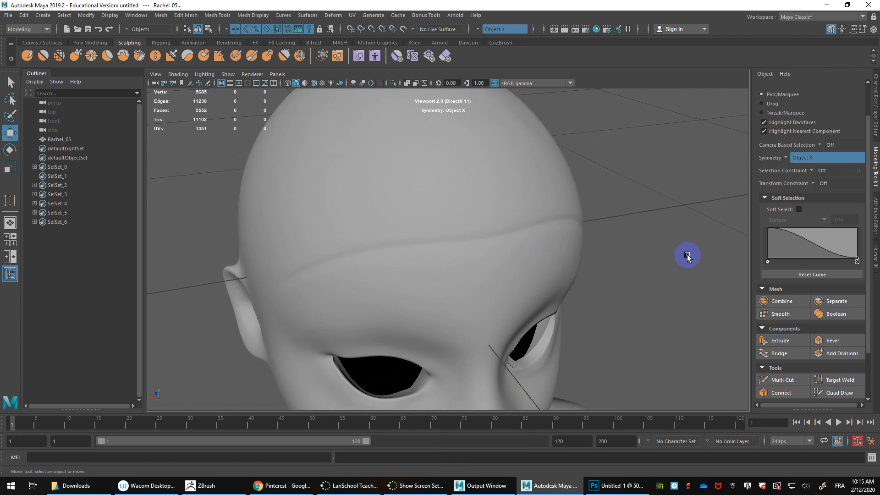
pyautogui.keyDown('alt'); pyautogui.moveTo(688, 257); pyautogui.dragTo(580, 299); pyautogui.keyUp('alt')
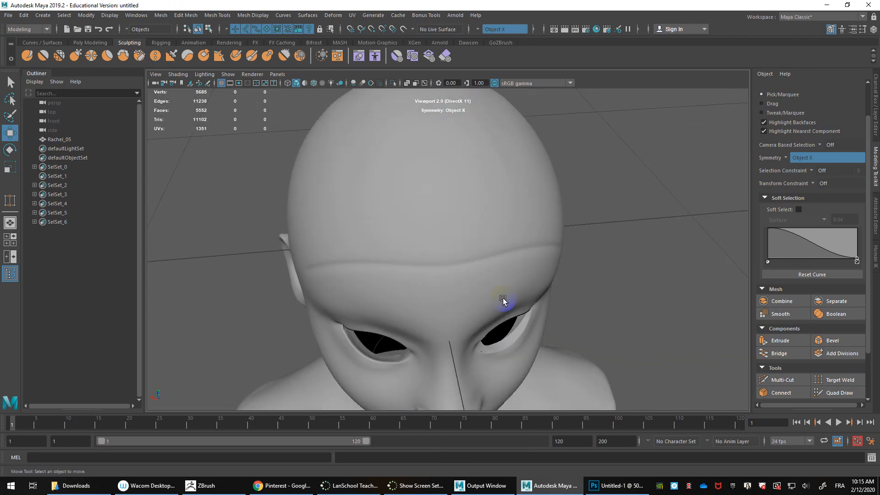
pyautogui.click(451, 283)
pyautogui.keyDown('alt'); pyautogui.moveTo(452, 283); pyautogui.dragTo(472, 242); pyautogui.keyUp('alt')
# - Return to edge selection and bevel the horizontal forehead edge row just below the first bevel, from temple to temple
pyautogui.hotkey('ctrl', 'z')
pyautogui.hotkey('ctrl', 'z')
pyautogui.hotkey('ctrl', 'z')
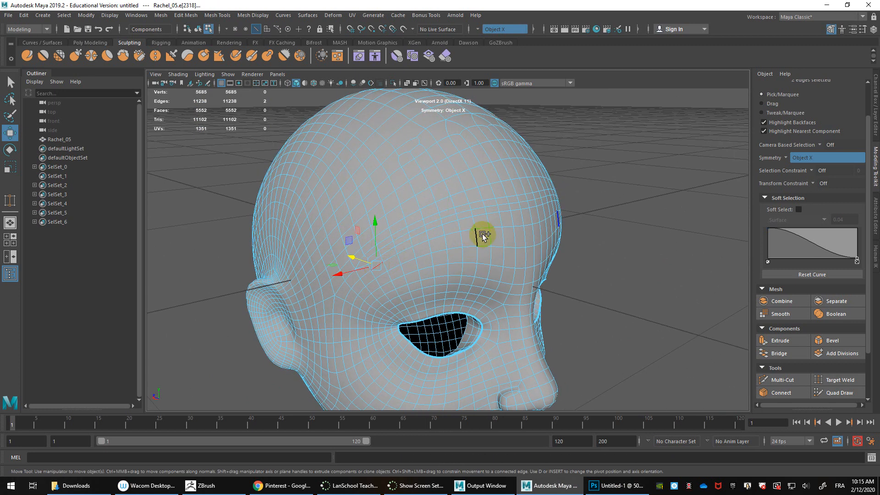
pyautogui.click(497, 231)
pyautogui.hotkey('ctrl', 'z')
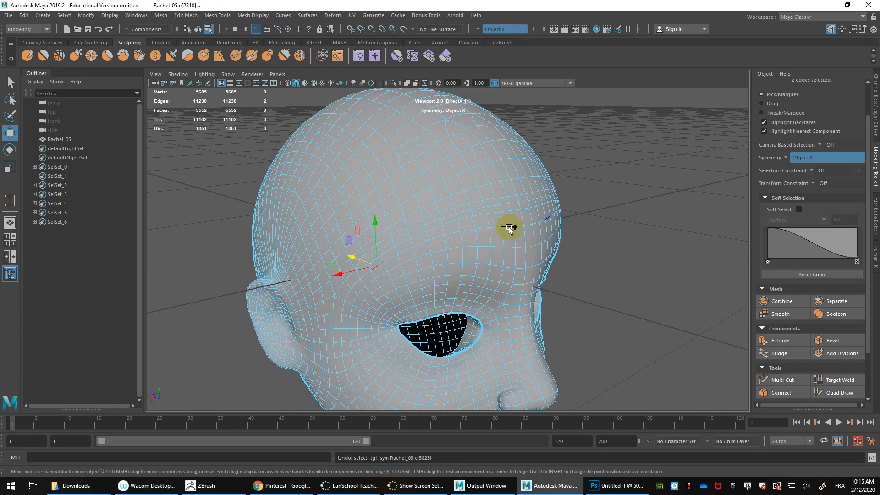
pyautogui.doubleClick(527, 227)
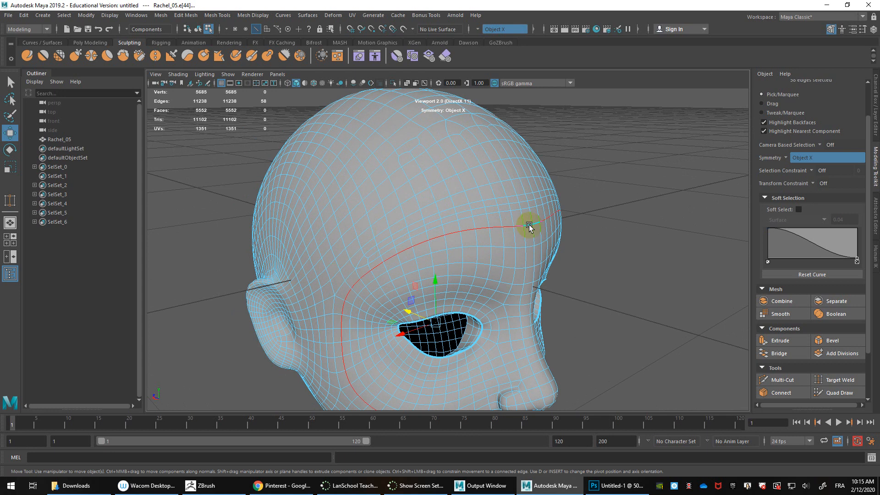
pyautogui.click(530, 227)
pyautogui.click(375, 268)
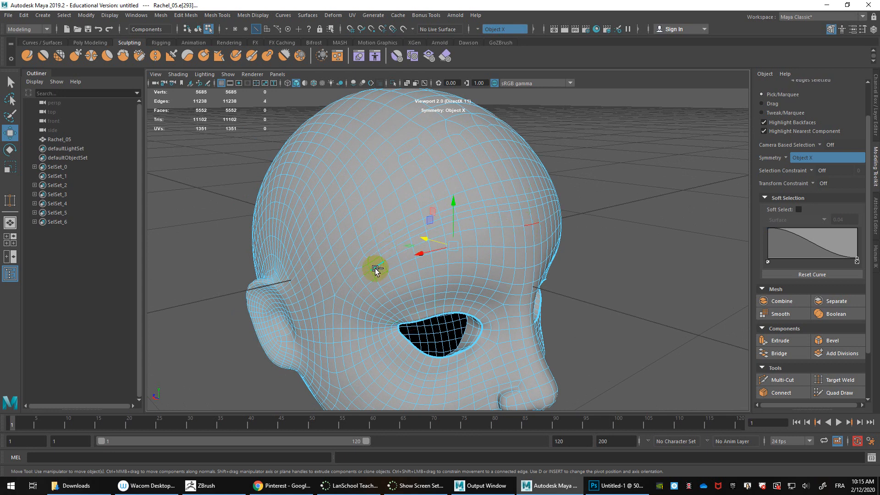
pyautogui.doubleClick(366, 273)
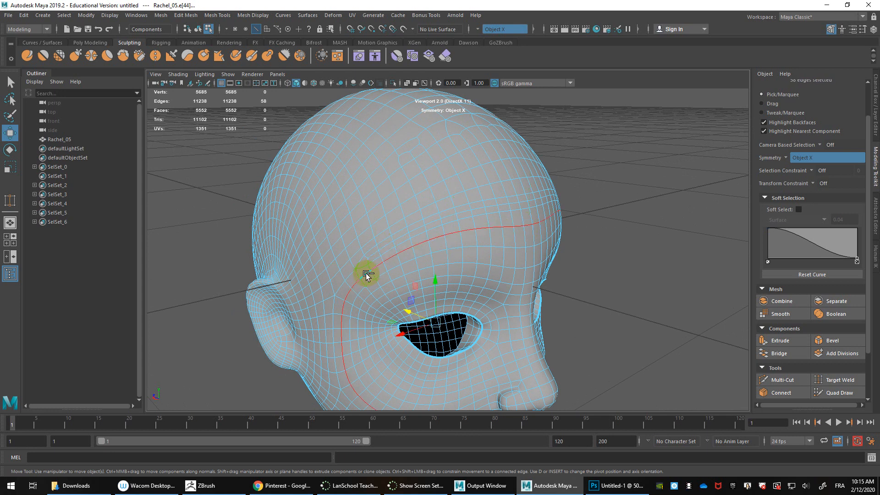
pyautogui.click(530, 227)
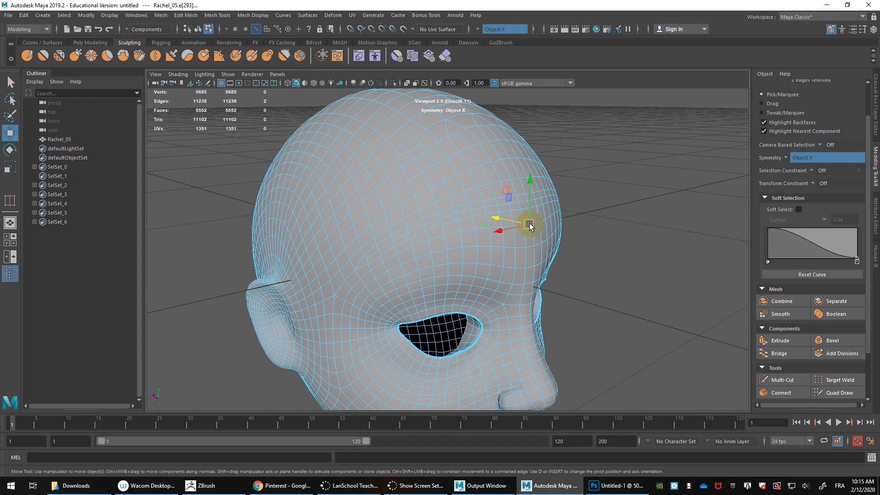
pyautogui.doubleClick(366, 275)
pyautogui.keyDown('shift'); pyautogui.moveTo(366, 275); pyautogui.dragTo(475, 275, button='right'); pyautogui.keyUp('shift')
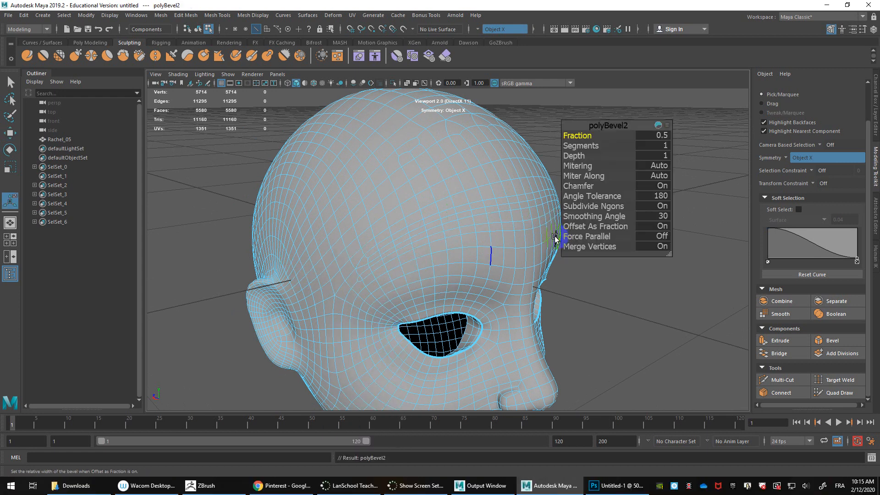
# - Set the lower forehead bevel's fraction to 0.3 and its segments to 2
pyautogui.click(584, 138)
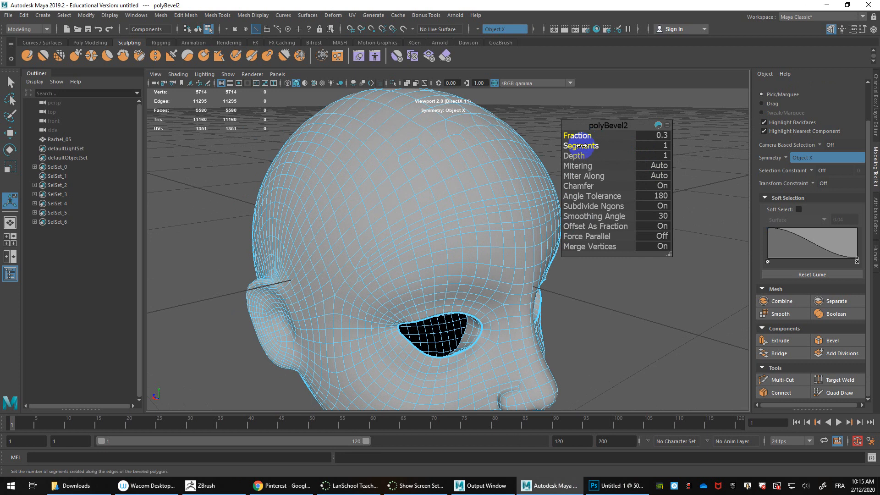
pyautogui.click(587, 145)
pyautogui.moveTo(596, 146); pyautogui.dragTo(596, 146)
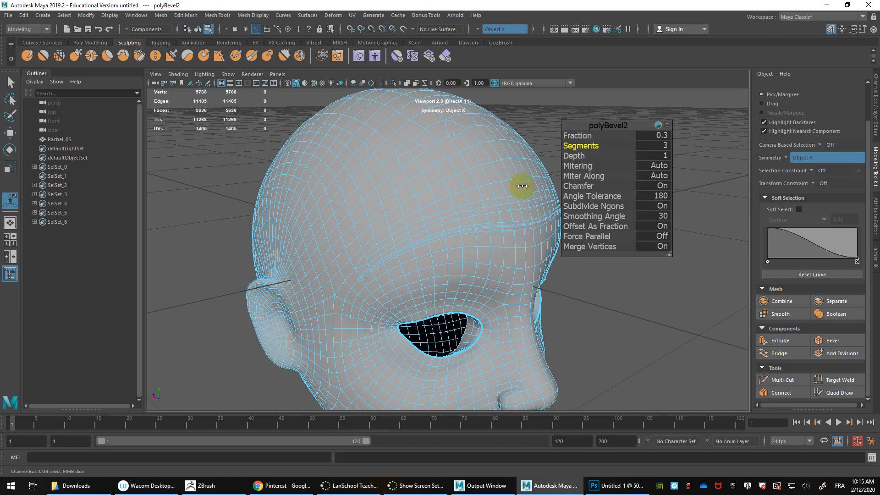
pyautogui.keyDown('alt'); pyautogui.moveTo(387, 237); pyautogui.dragTo(420, 232); pyautogui.keyUp('alt')
pyautogui.keyDown('alt'); pyautogui.moveTo(421, 232); pyautogui.dragTo(459, 228, button='right'); pyautogui.keyUp('alt')
pyautogui.click(669, 147)
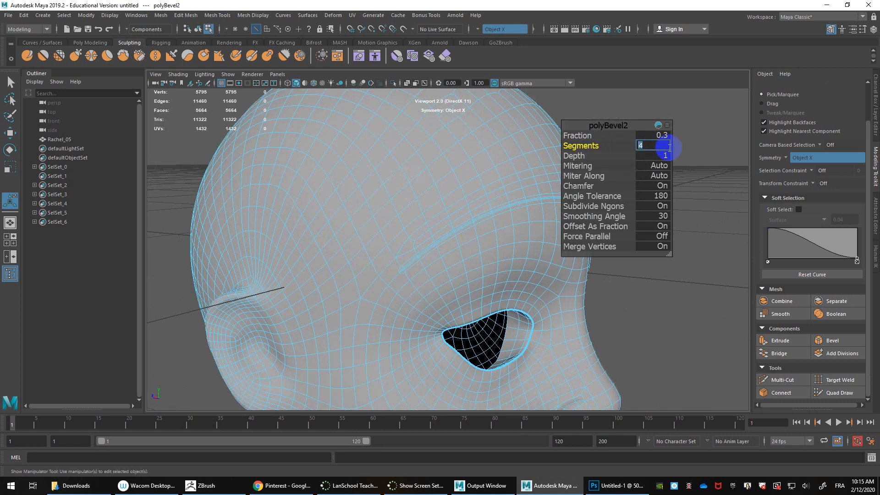
pyautogui.write('2')
pyautogui.press('Return')
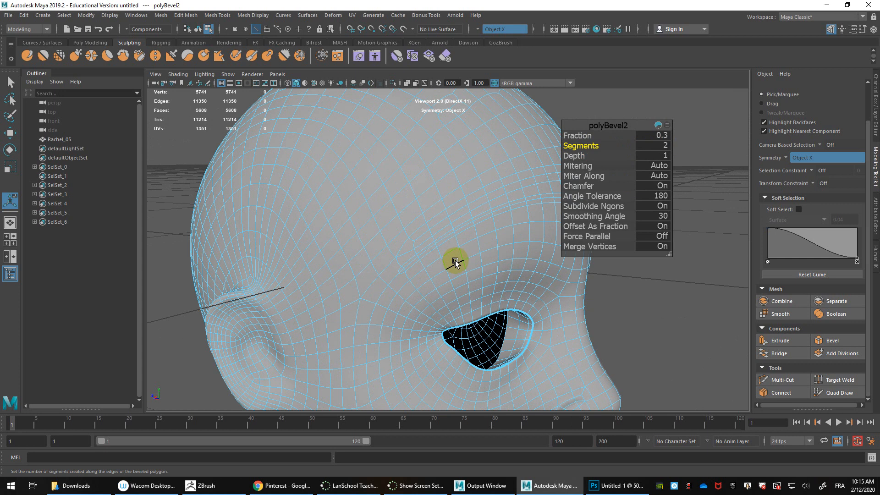
# - Target-weld the stray vertex at each temple end of the lower forehead bevel to the adjacent vertex towards the ear
pyautogui.scroll(5, 455, 262)
pyautogui.keyDown('alt'); pyautogui.moveTo(443, 269); pyautogui.dragTo(461, 238, button='middle'); pyautogui.keyUp('alt')
pyautogui.press('1')
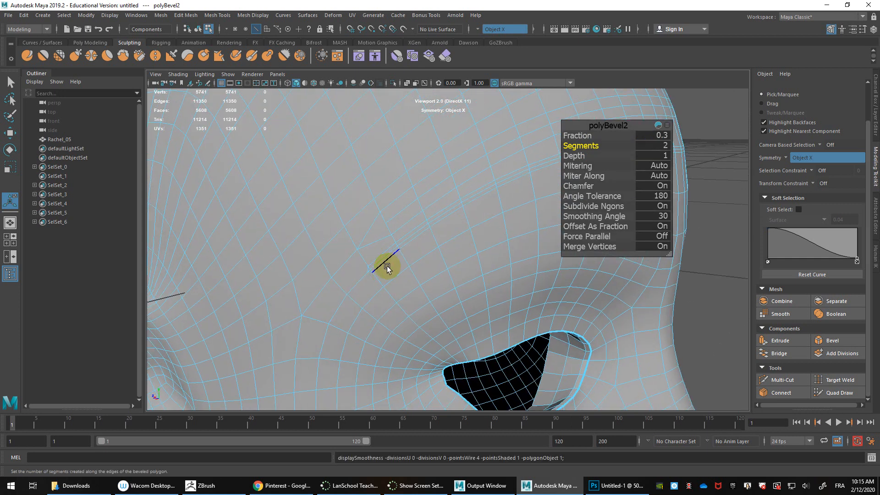
pyautogui.scroll(3, 376, 275)
pyautogui.keyDown('alt'); pyautogui.moveTo(376, 279); pyautogui.dragTo(393, 263, button='middle'); pyautogui.keyUp('alt')
pyautogui.moveTo(365, 271); pyautogui.dragTo(322, 236, button='right')
pyautogui.click(840, 380)
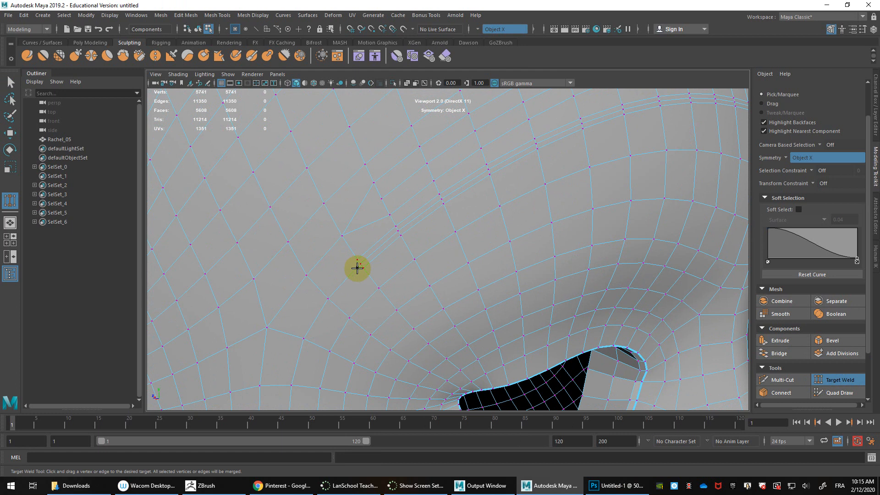
pyautogui.moveTo(357, 267); pyautogui.dragTo(328, 294)
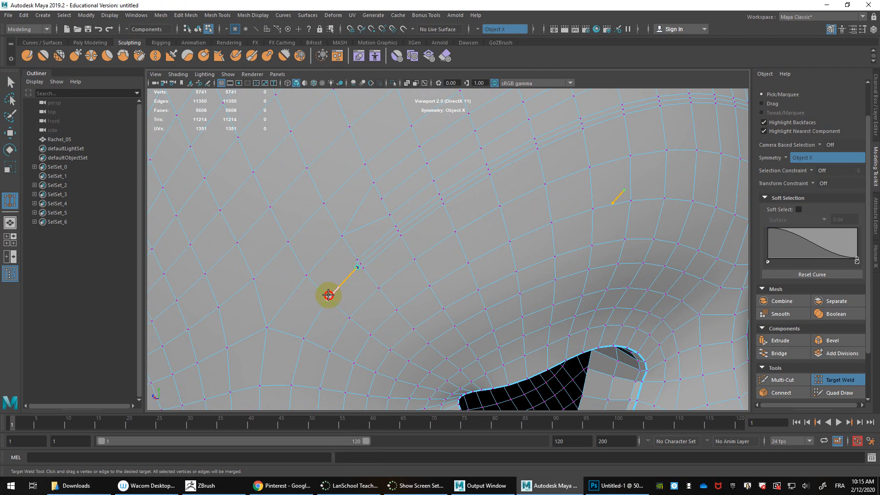
pyautogui.moveTo(346, 266); pyautogui.dragTo(357, 266)
# - Delete the short leftover edge at the temple end of the lower forehead bevel on both sides
pyautogui.press('e')
pyautogui.moveTo(353, 232); pyautogui.dragTo(358, 213, button='right')
pyautogui.click(355, 270)
pyautogui.hotkey('ctrl', 'Delete')
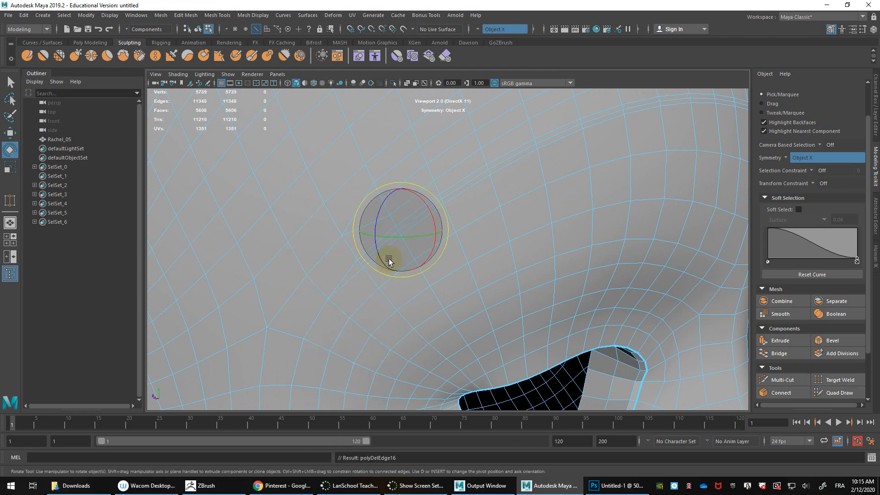
# - Select the middle edge rows of both forehead bevels and push them slightly back into the head along Z
pyautogui.press('w')
pyautogui.doubleClick(379, 247)
pyautogui.scroll(-5, 380, 248)
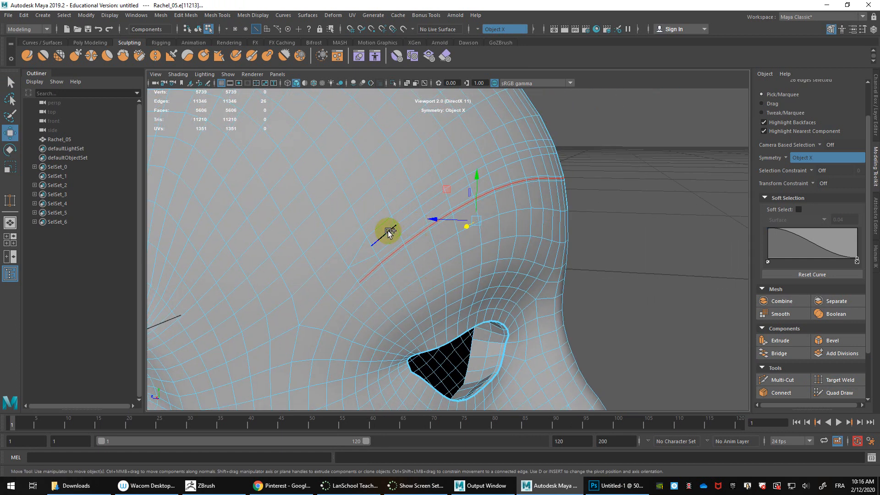
pyautogui.keyDown('shift'); pyautogui.doubleClick(388, 232); pyautogui.keyUp('shift')
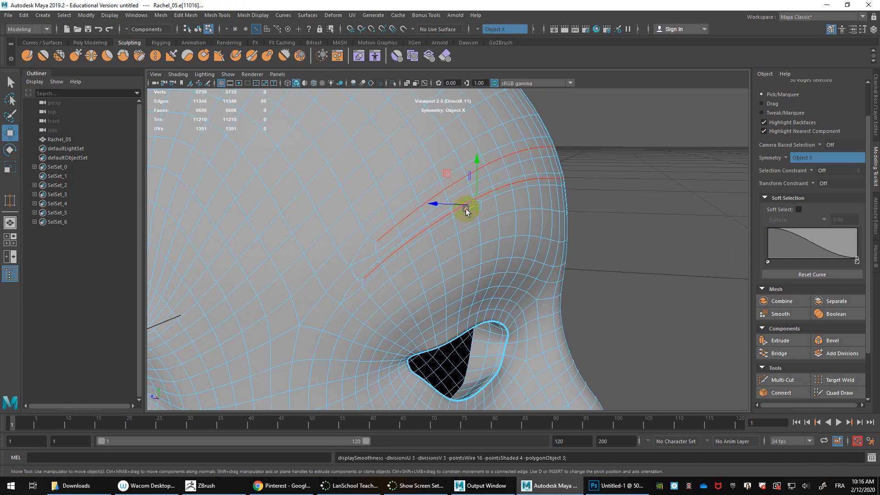
pyautogui.moveTo(458, 204); pyautogui.dragTo(454, 207)
# - Inspect the forehead creases in object mode without the wireframe, and undo back to the selection of both middle edge rows
pyautogui.moveTo(527, 162); pyautogui.dragTo(556, 152, button='right')
pyautogui.click(642, 204)
pyautogui.scroll(-3, 635, 224)
pyautogui.keyDown('alt'); pyautogui.moveTo(634, 230); pyautogui.dragTo(410, 258); pyautogui.keyUp('alt')
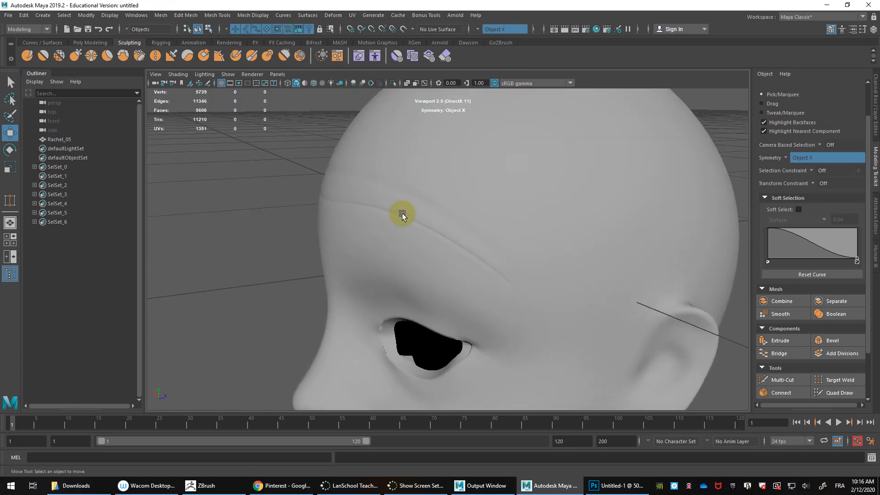
pyautogui.hotkey('ctrl', 'z')
pyautogui.hotkey('ctrl', 'z')
pyautogui.hotkey('ctrl', 'z')
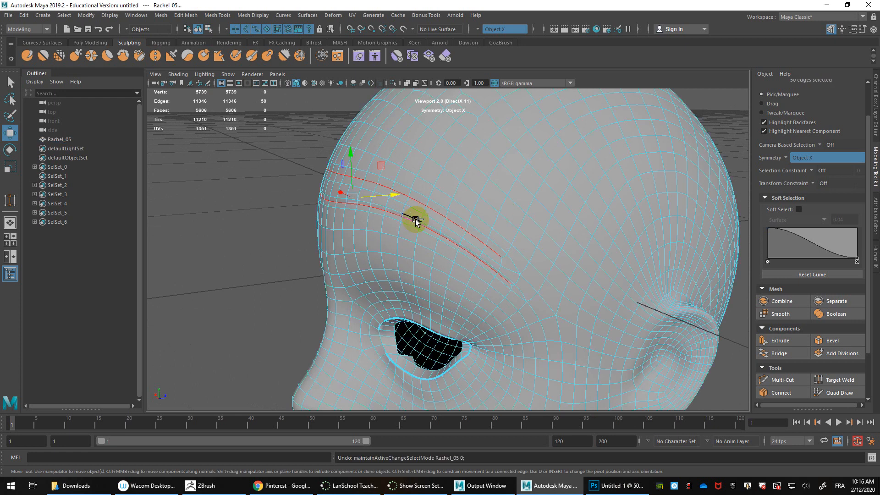